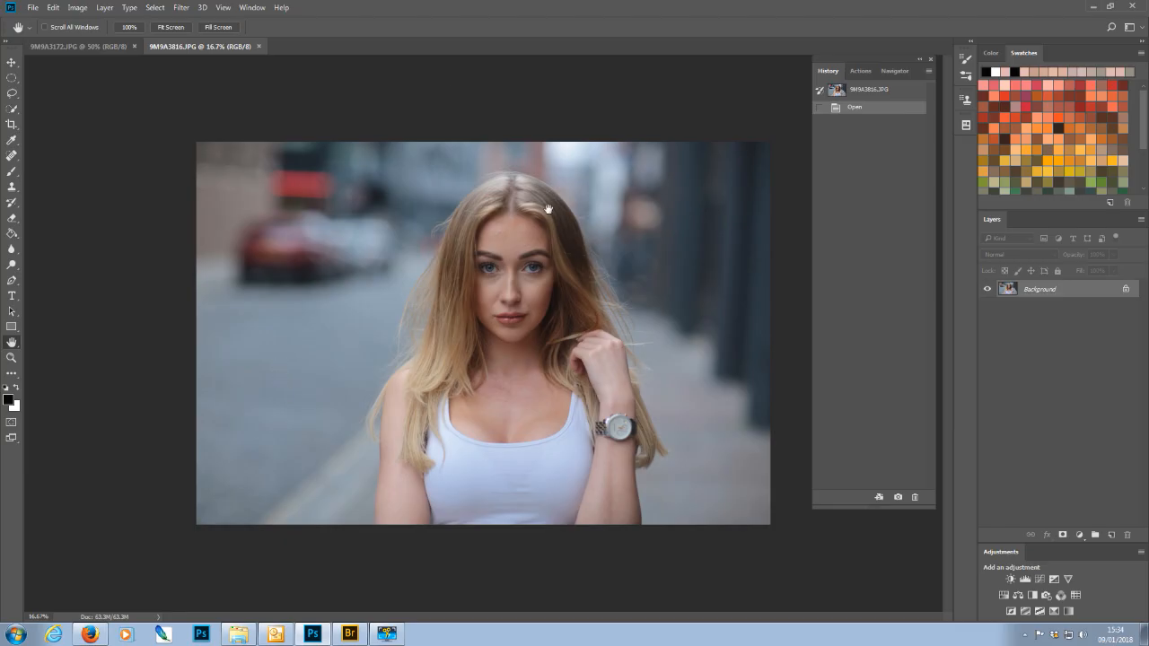
Step: Examine the woman's face at 100% for skin that needs retouching, covering the eyes, cheeks and mouth
left_click(223, 7)
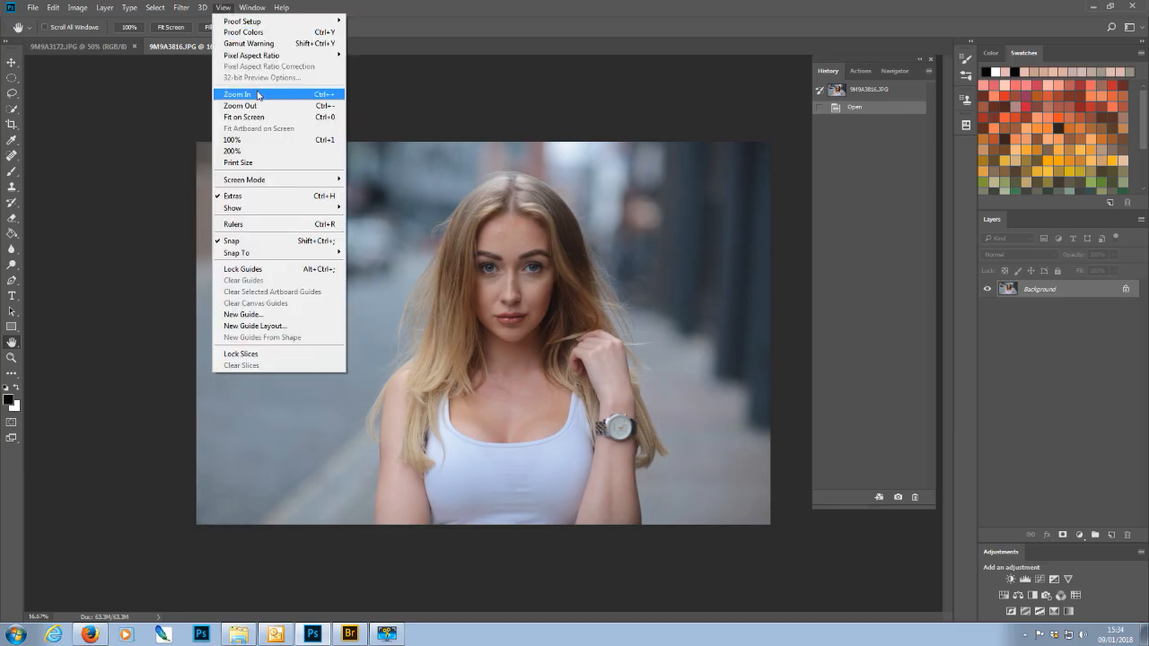
left_click(252, 144)
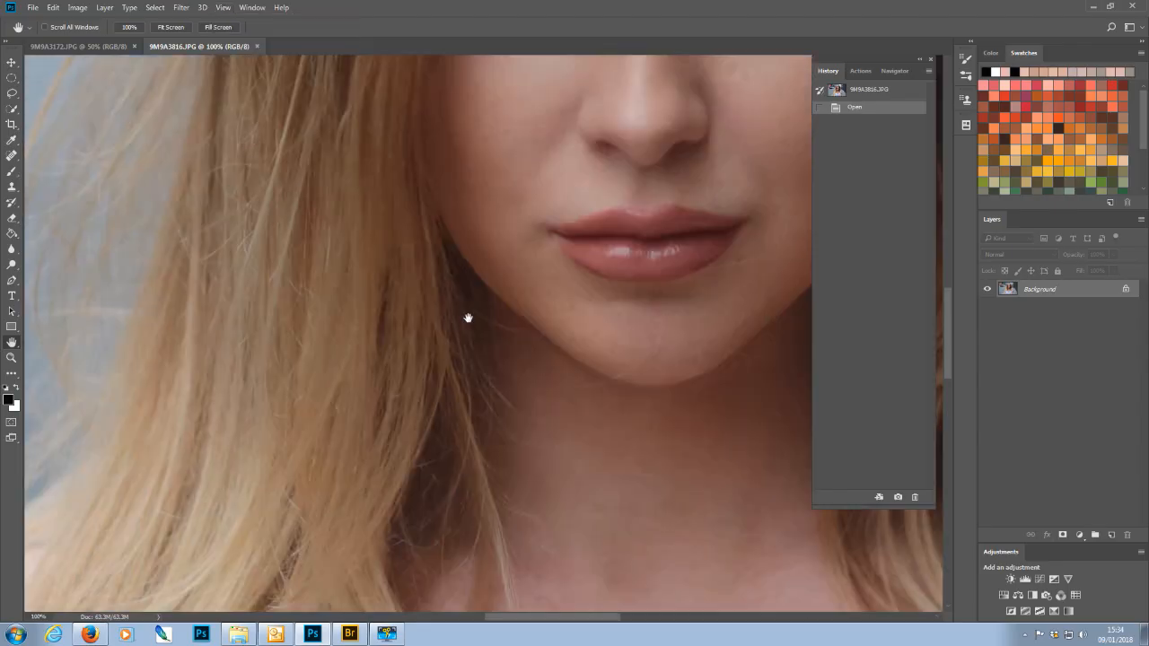
left_click_drag(530, 226, 450, 401)
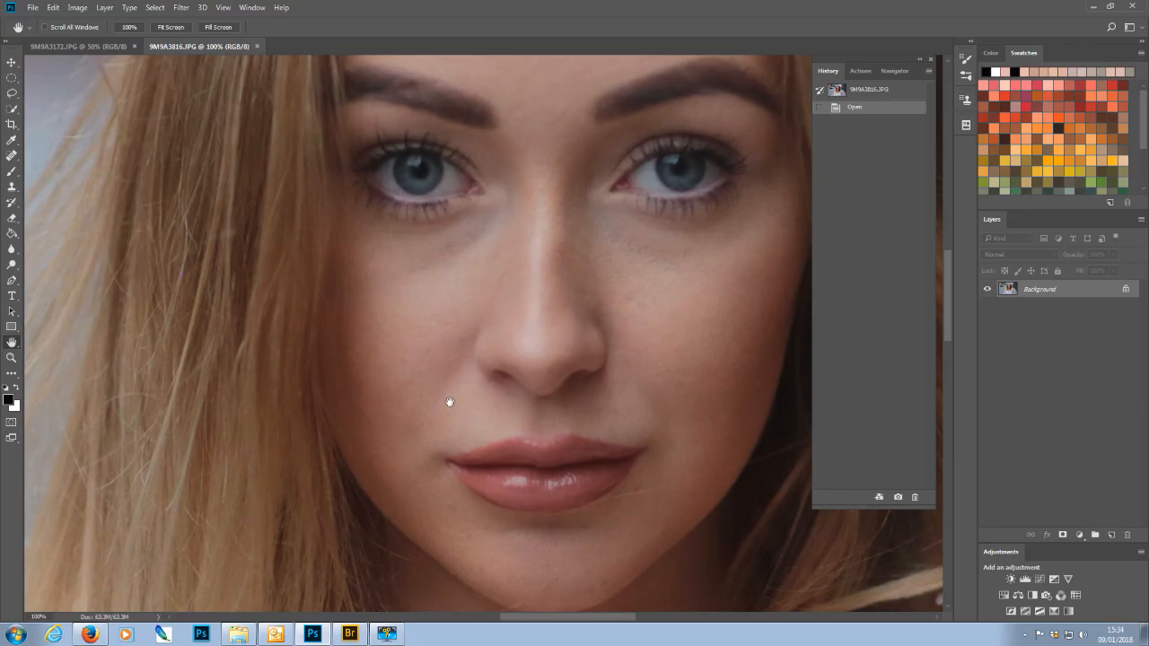
left_click_drag(450, 401, 377, 394)
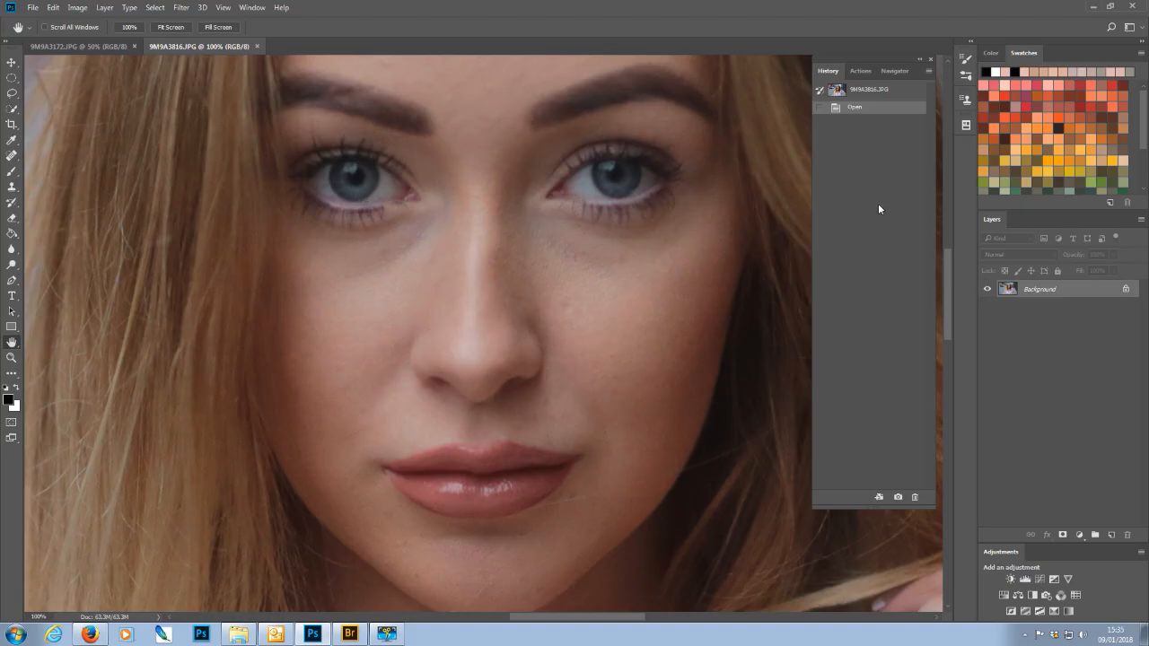
key("ctrl+minus")
key("ctrl+minus")
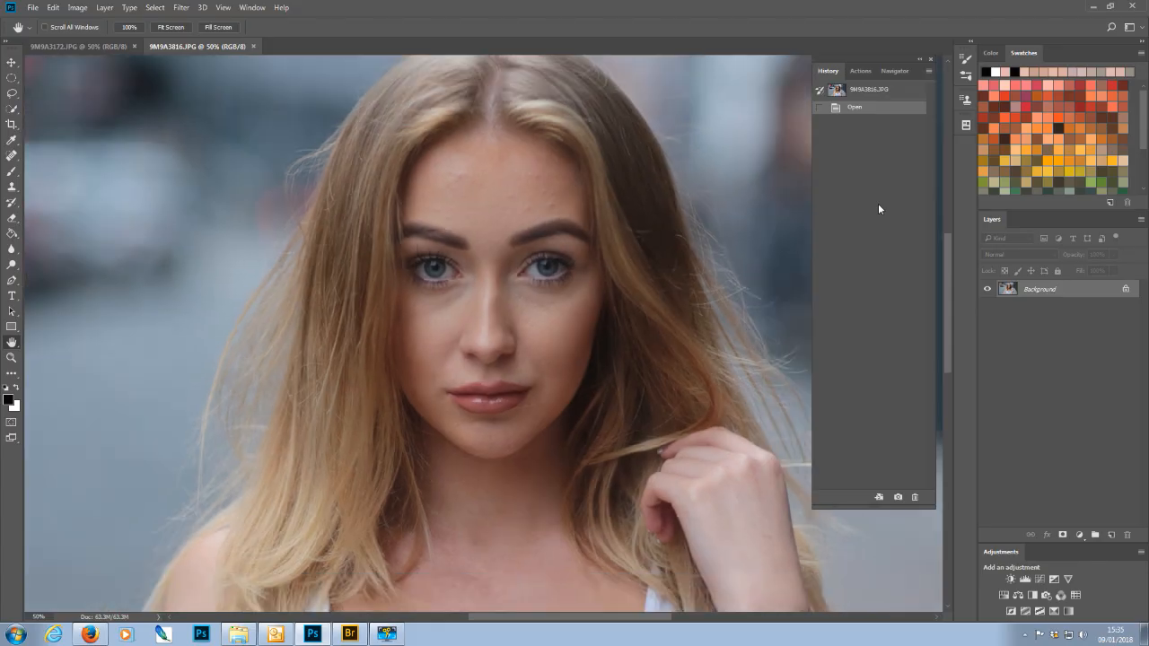
key("ctrl+minus")
key("ctrl+minus")
key("ctrl+minus")
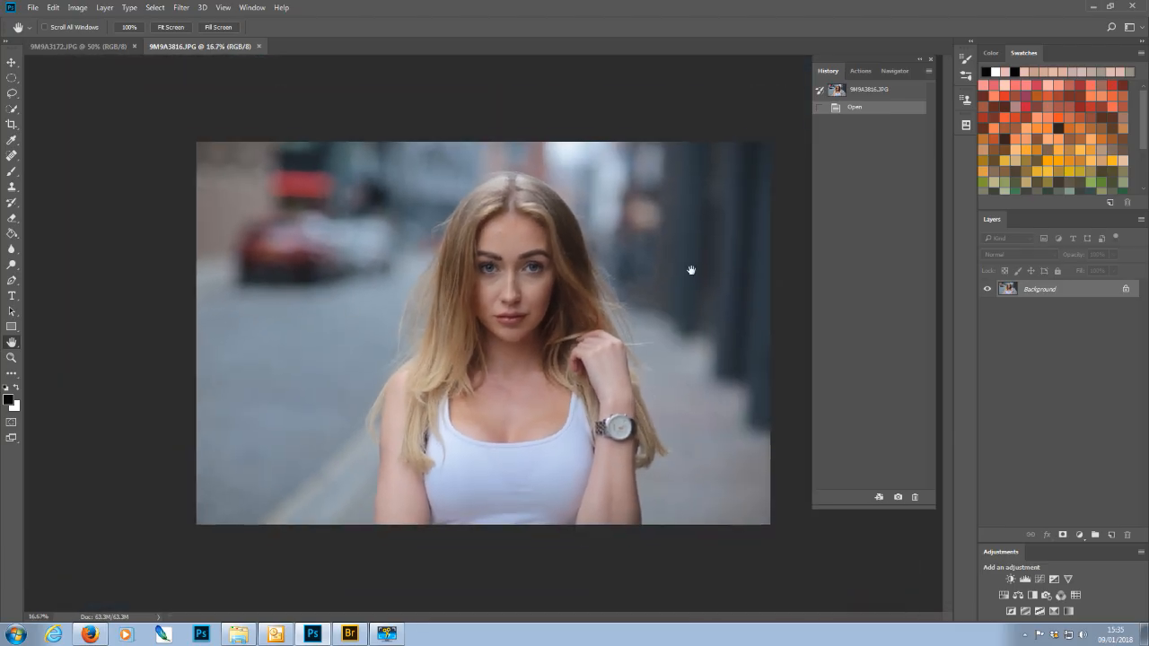
Step: Inspect the forehead, neck and chest skin at up to 50% magnification, finishing with the whole portrait in view
key("ctrl+plus")
key("ctrl+plus")
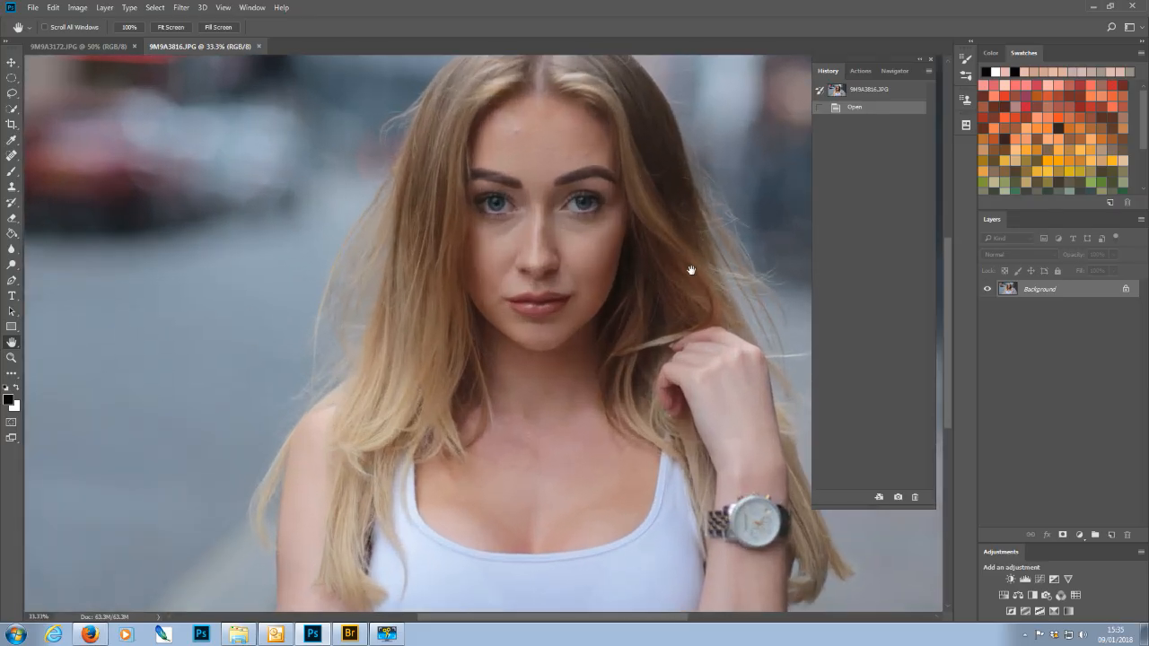
scroll(690, 269, "up", 2)
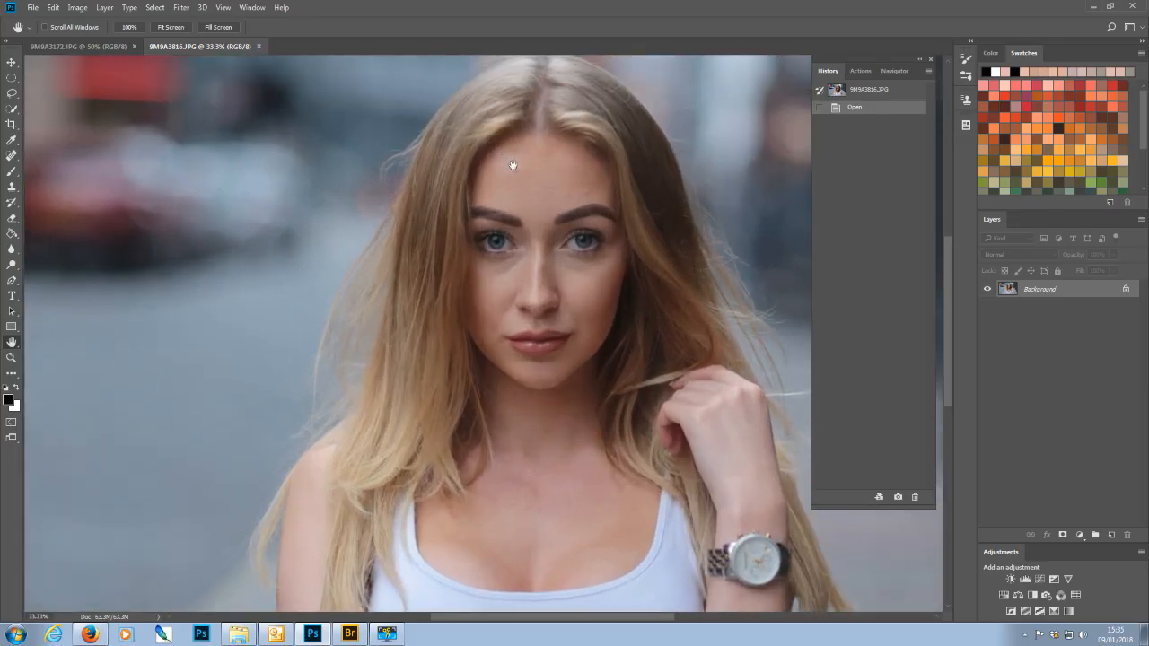
key("ctrl+plus")
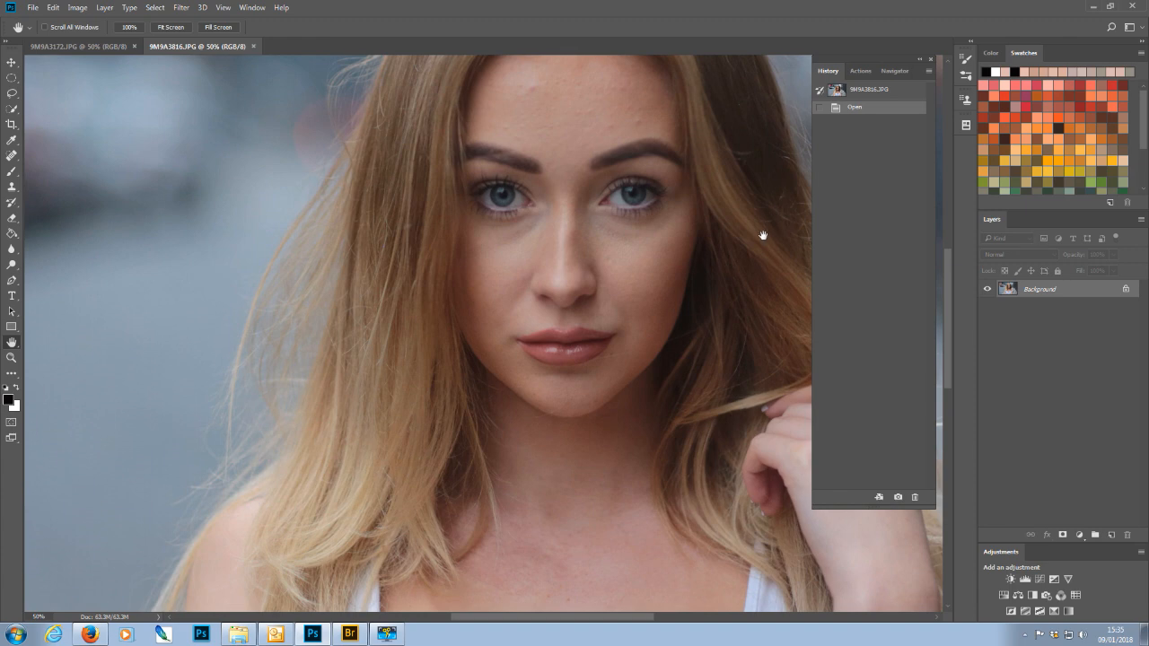
scroll(762, 237, "up", 3)
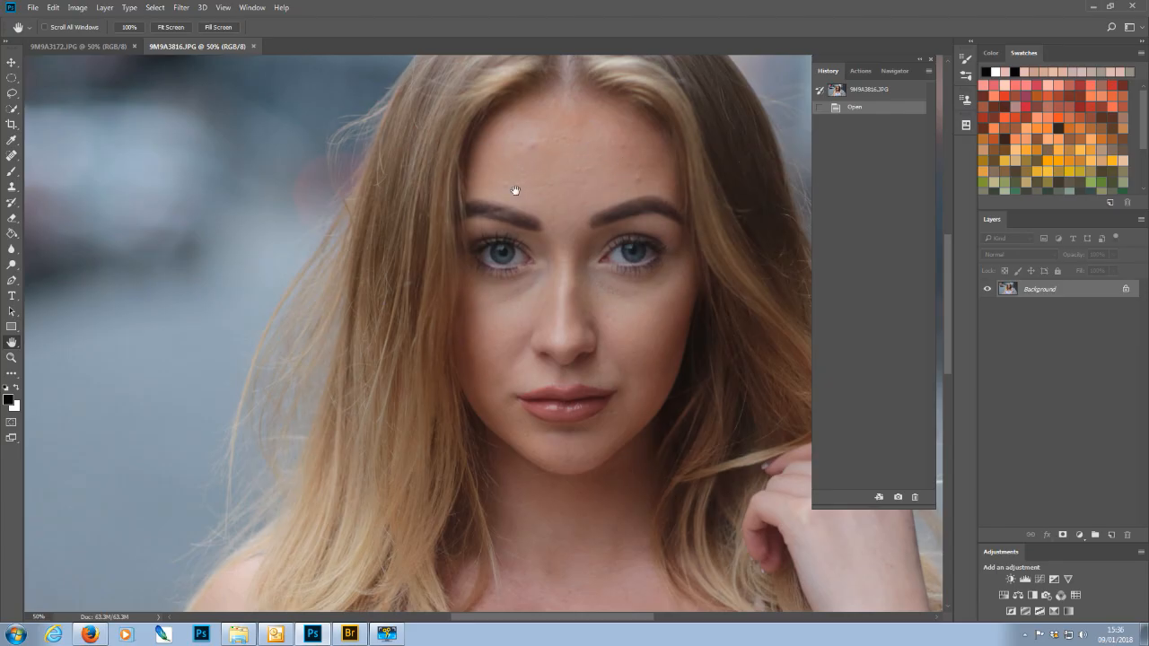
scroll(567, 162, "down", 6)
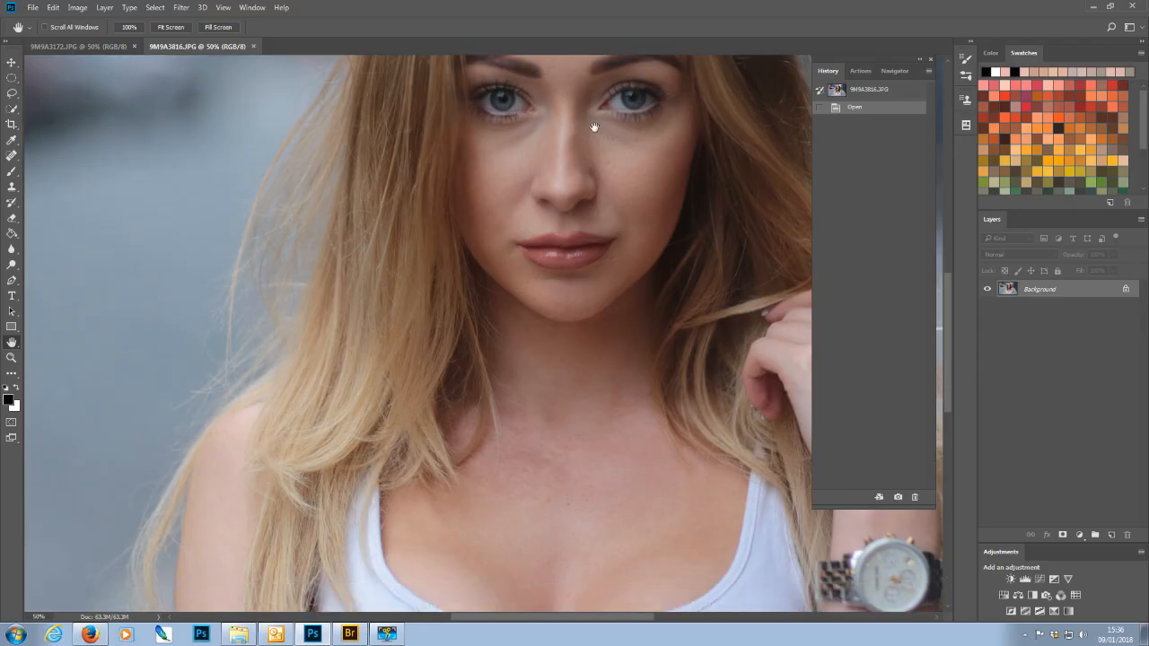
scroll(347, 379, "down", 1)
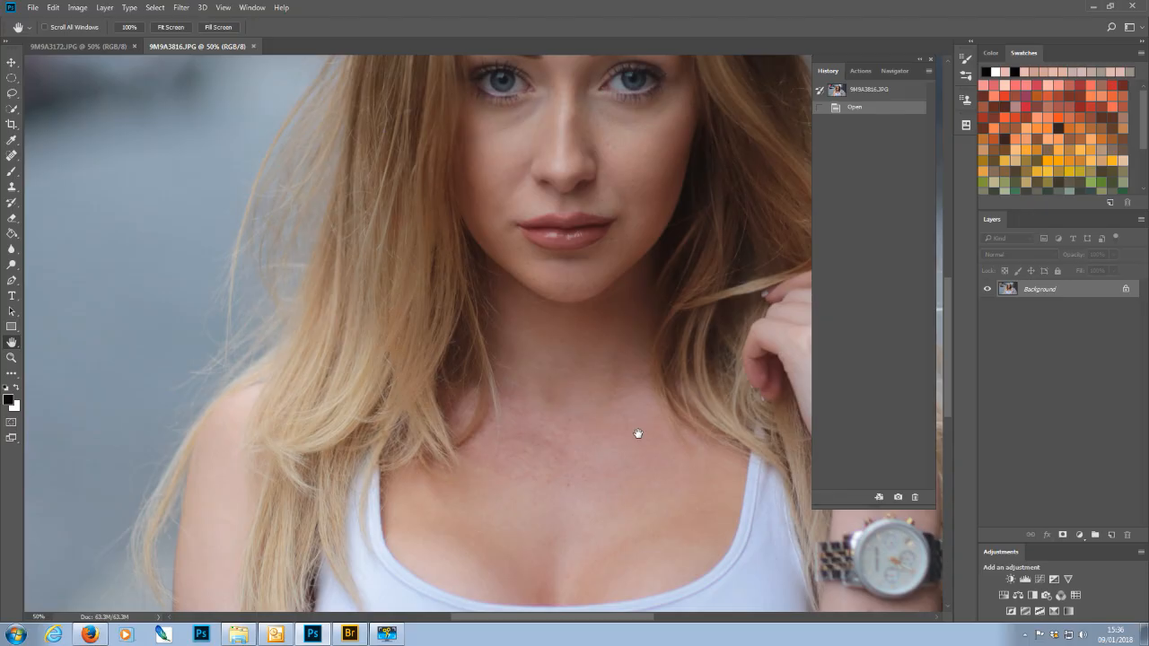
key("ctrl+minus")
key("ctrl+minus")
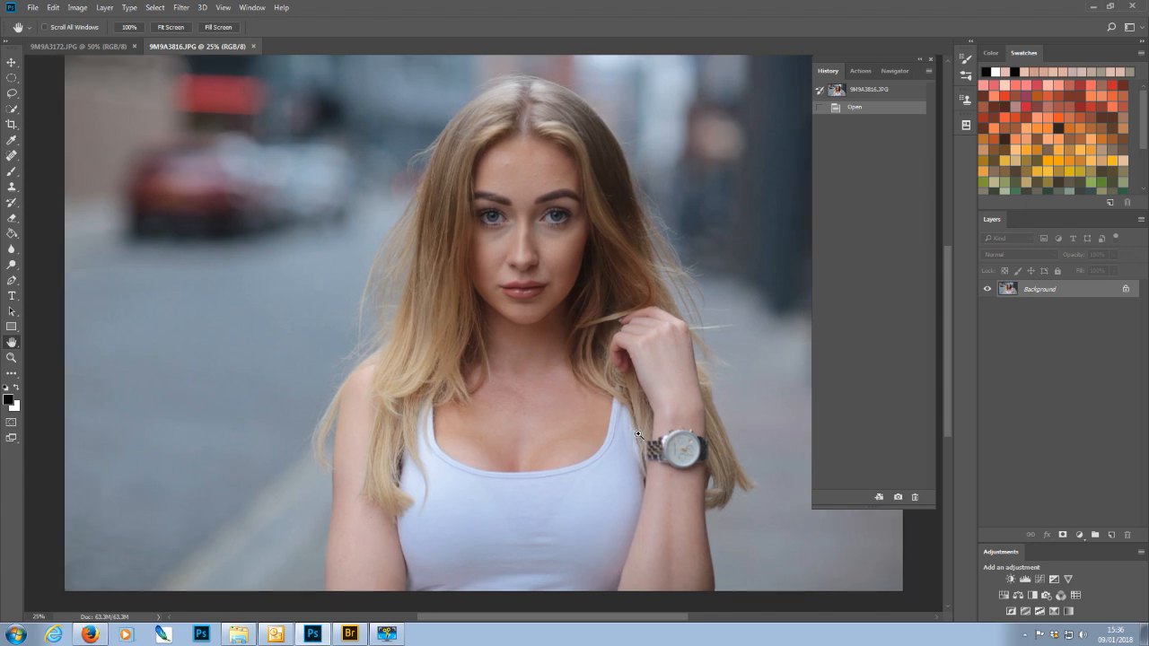
key("ctrl+minus")
key("ctrl+plus")
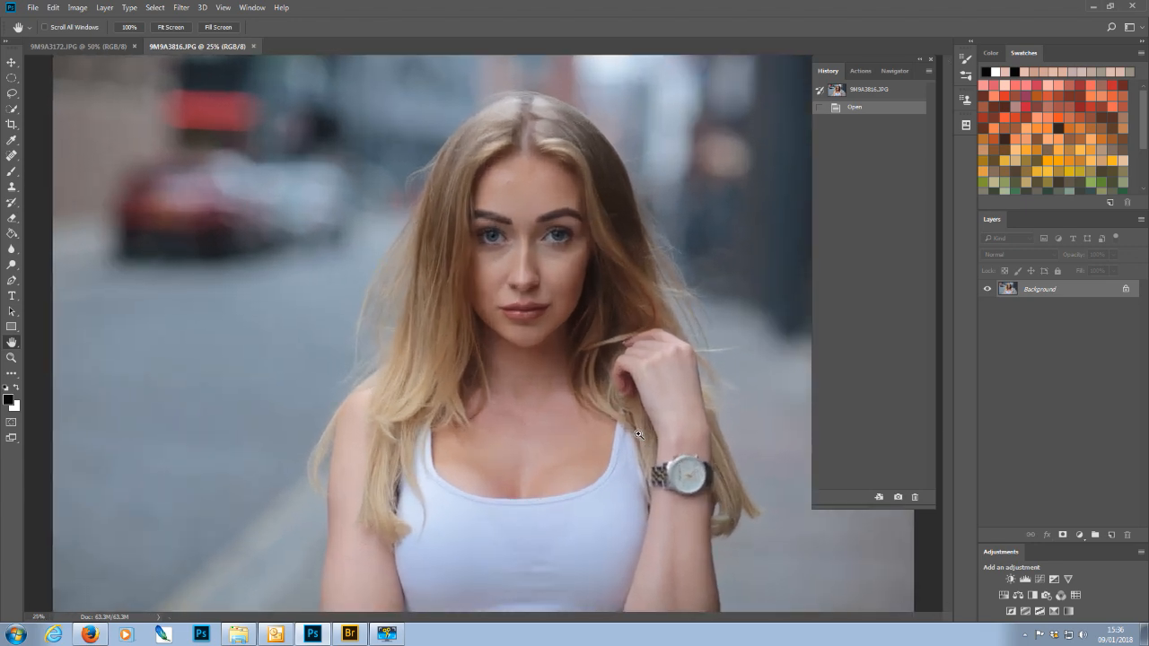
key("ctrl+minus")
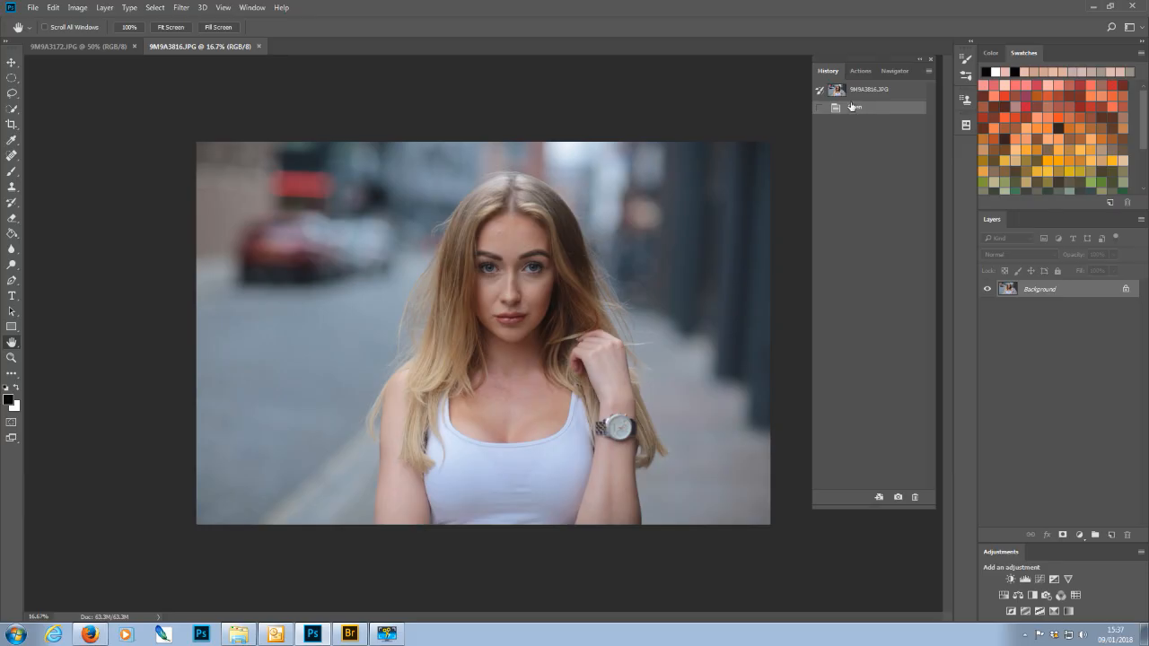
Step: Run the Portrait 2 action from the My Actions set to build the retouching layer groups
left_click(860, 71)
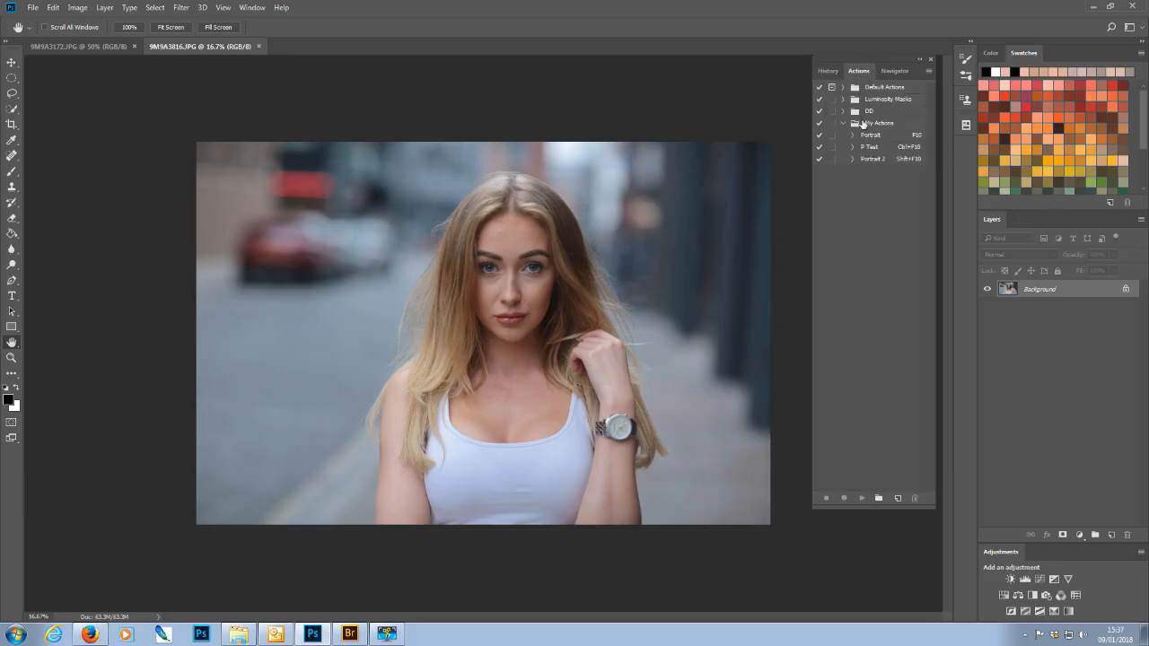
left_click(868, 160)
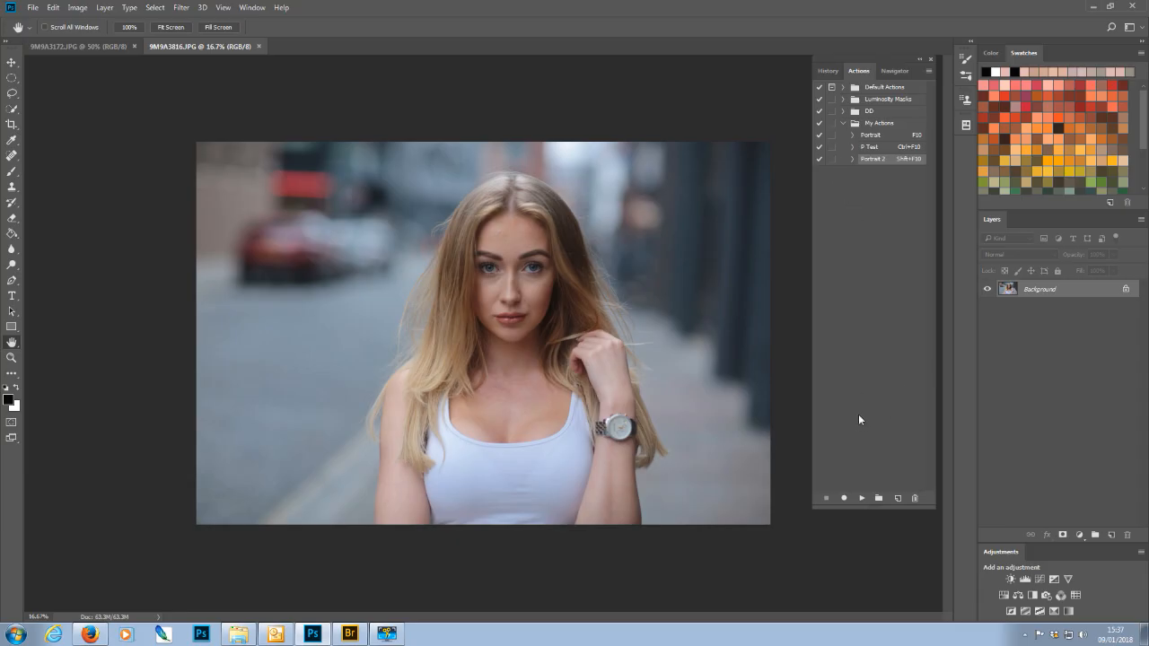
left_click(863, 499)
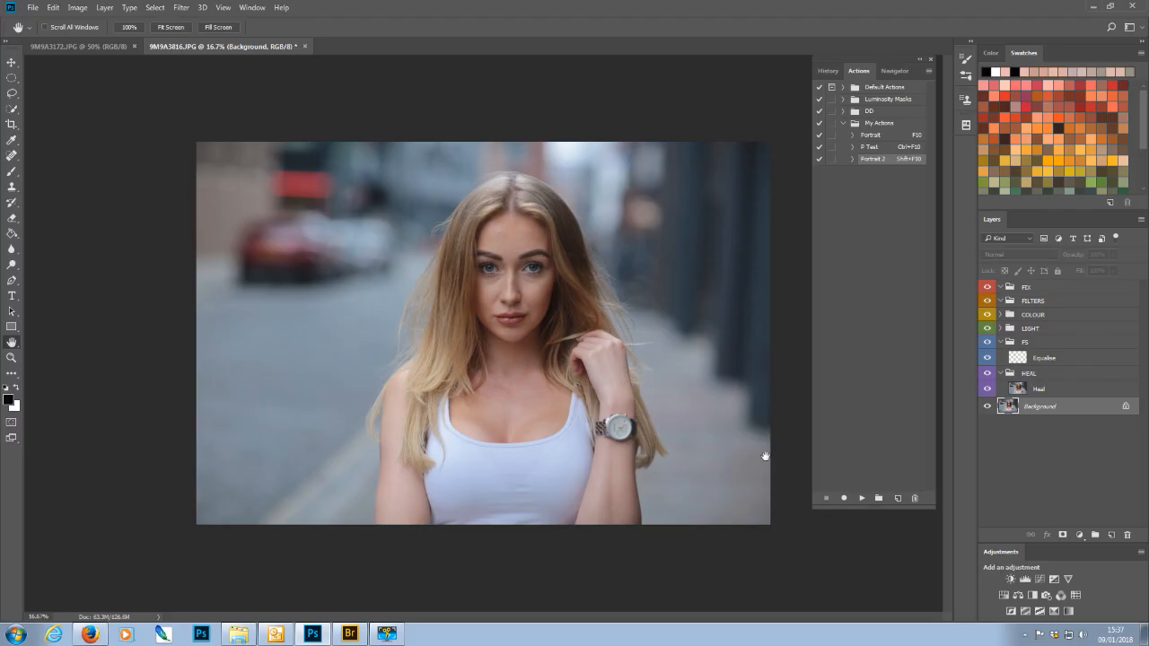
Step: Select the Heal layer and switch to the Patch Tool, with the forehead framed at 200%
left_click(1041, 389)
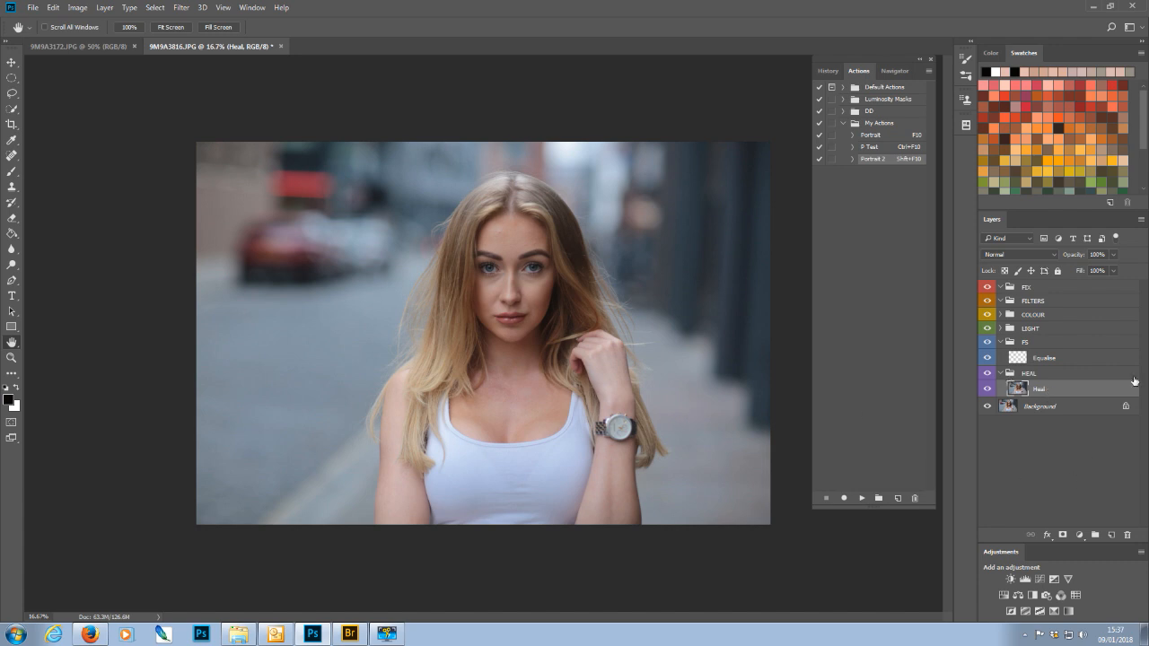
key("ctrl+plus")
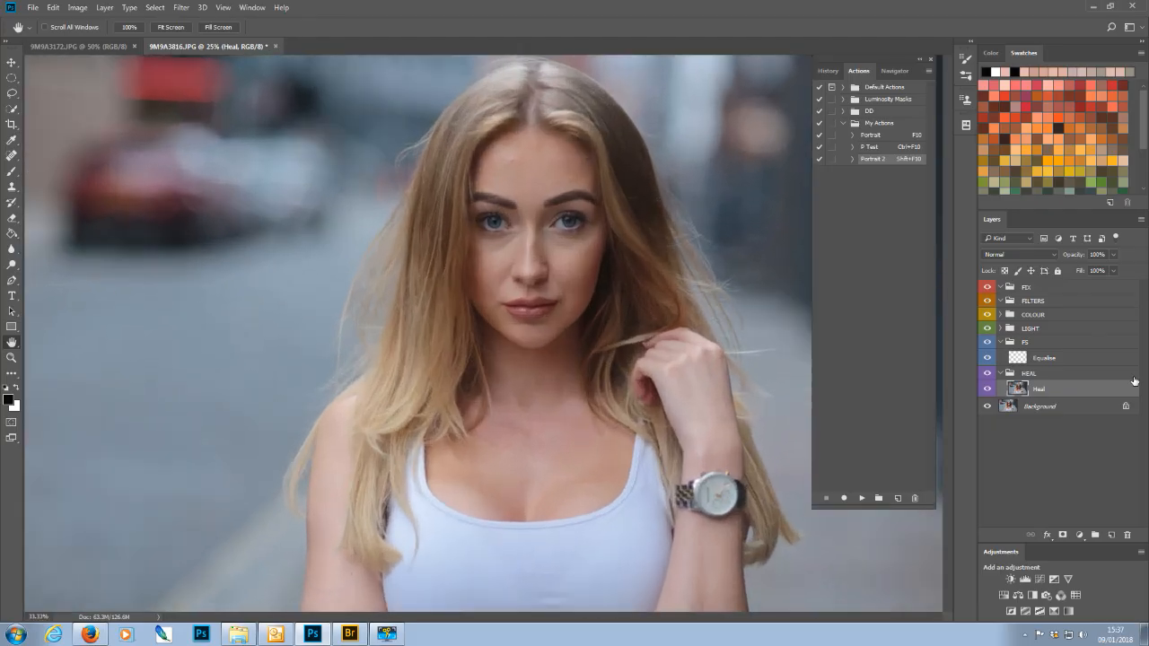
key("ctrl+plus")
key("ctrl+plus")
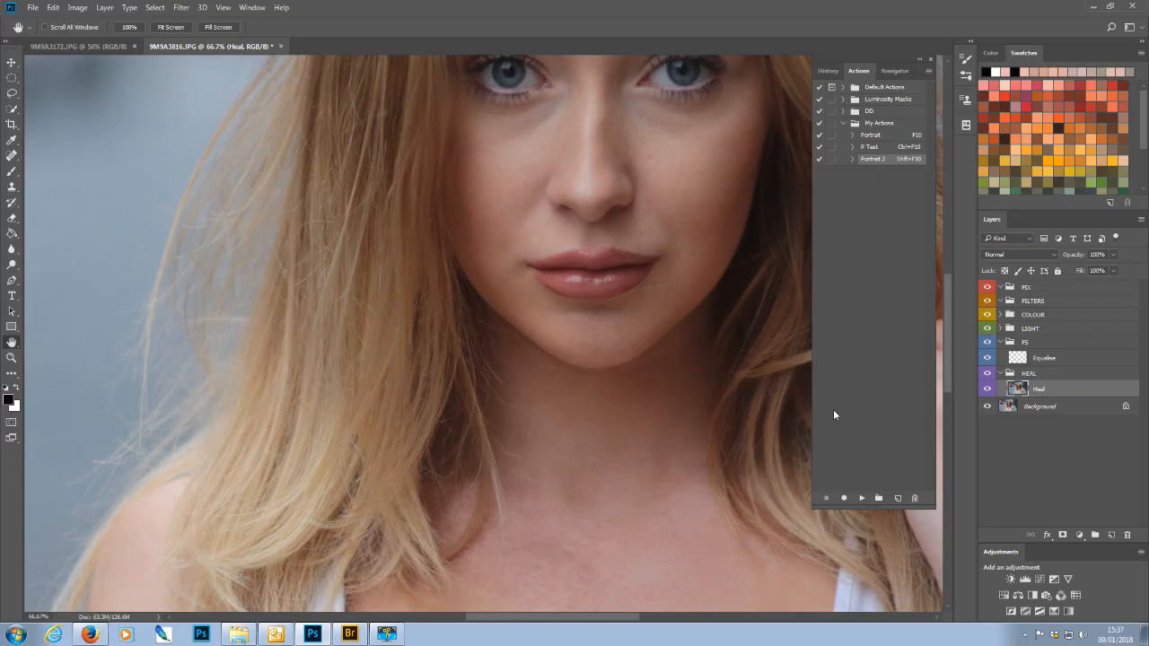
key("ctrl+minus")
key("ctrl+minus")
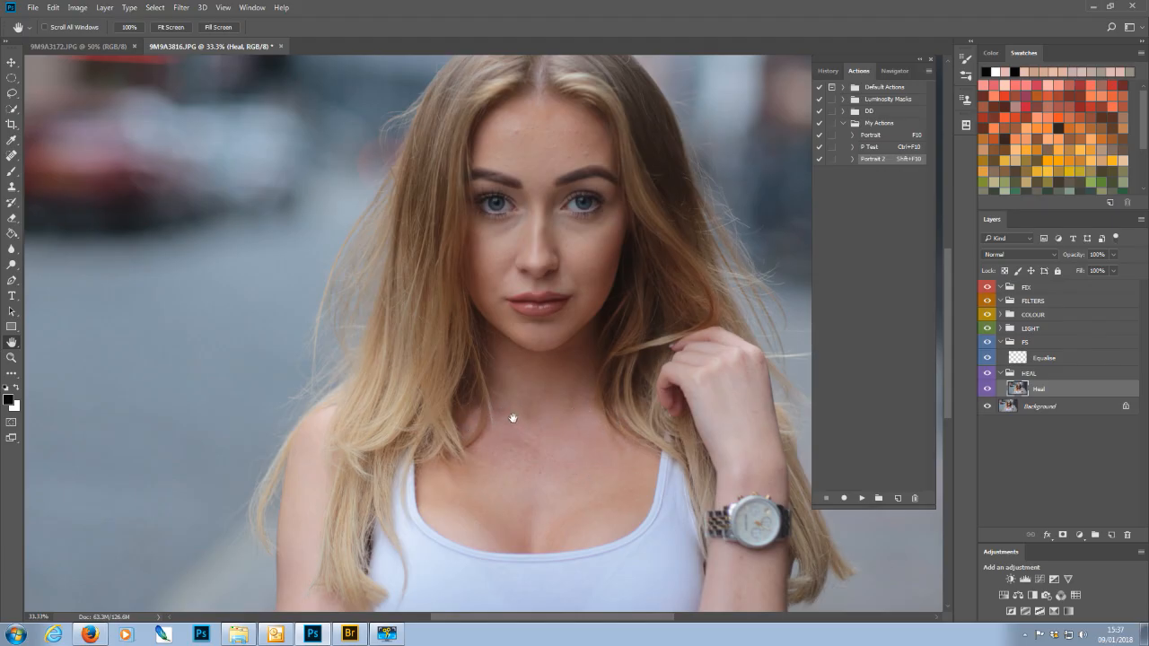
scroll(512, 445, "up", 8)
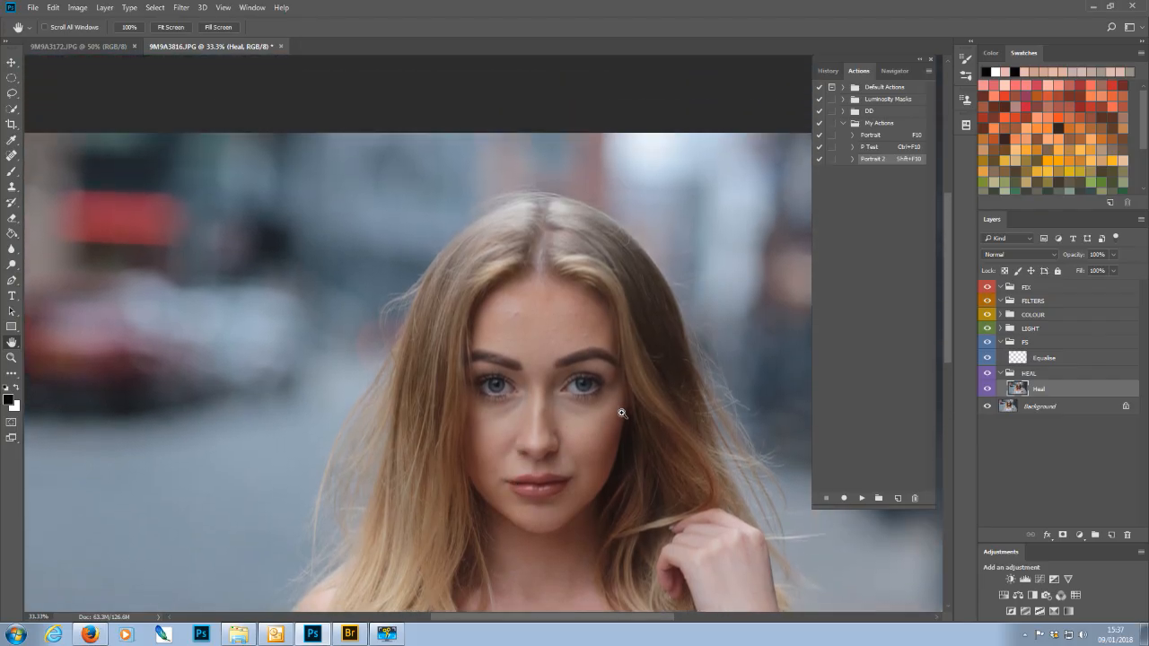
scroll(621, 413, "up", 2)
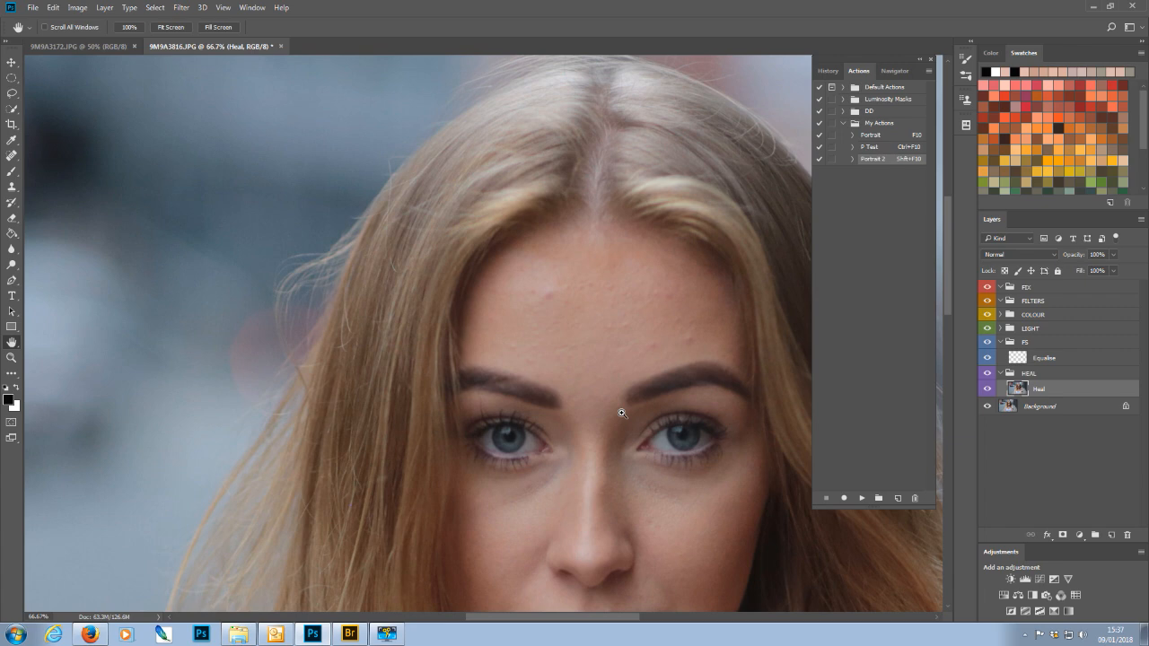
scroll(621, 413, "up", 1)
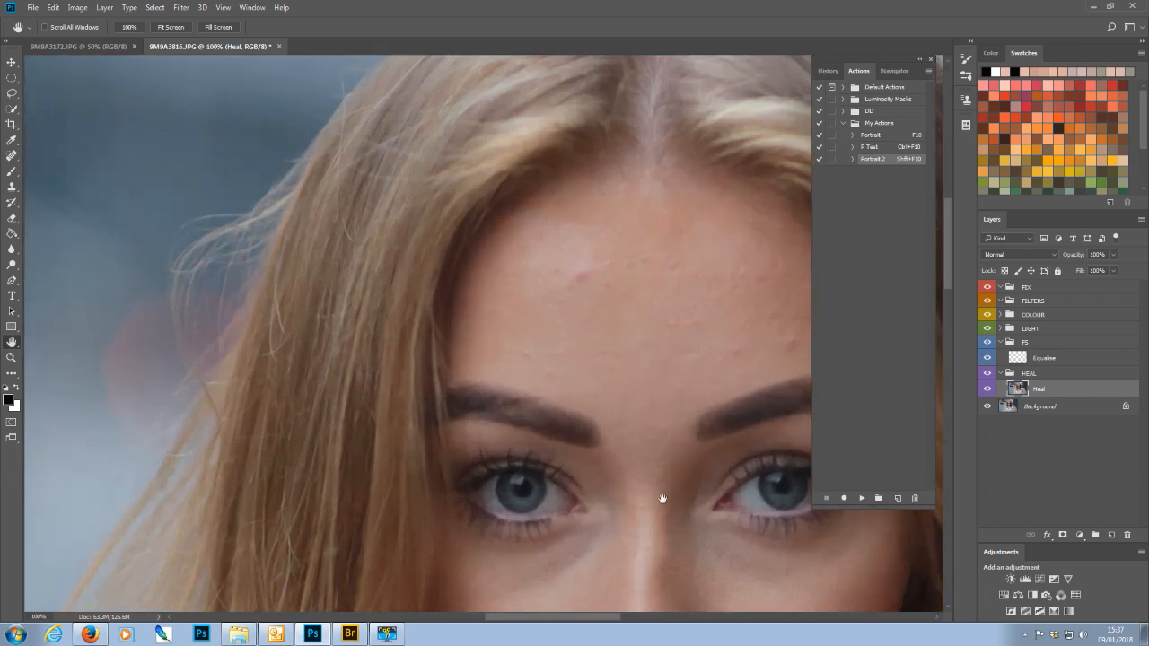
left_click_drag(544, 440, 500, 464)
key("ctrl+plus")
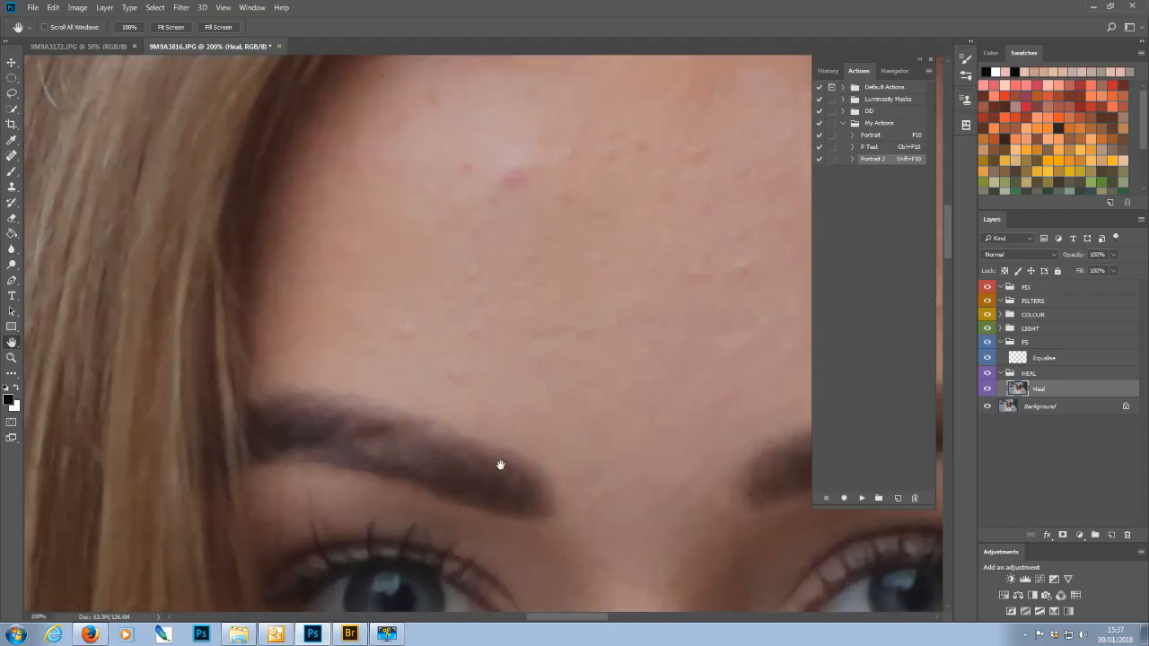
key("ctrl+minus")
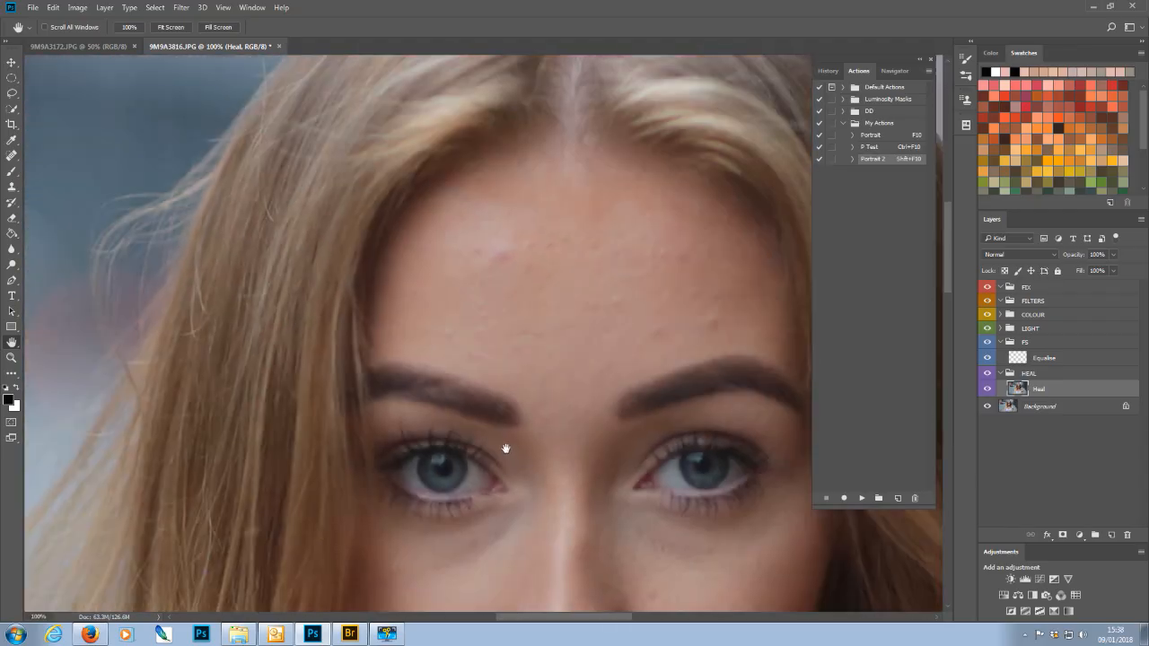
key("ctrl+plus")
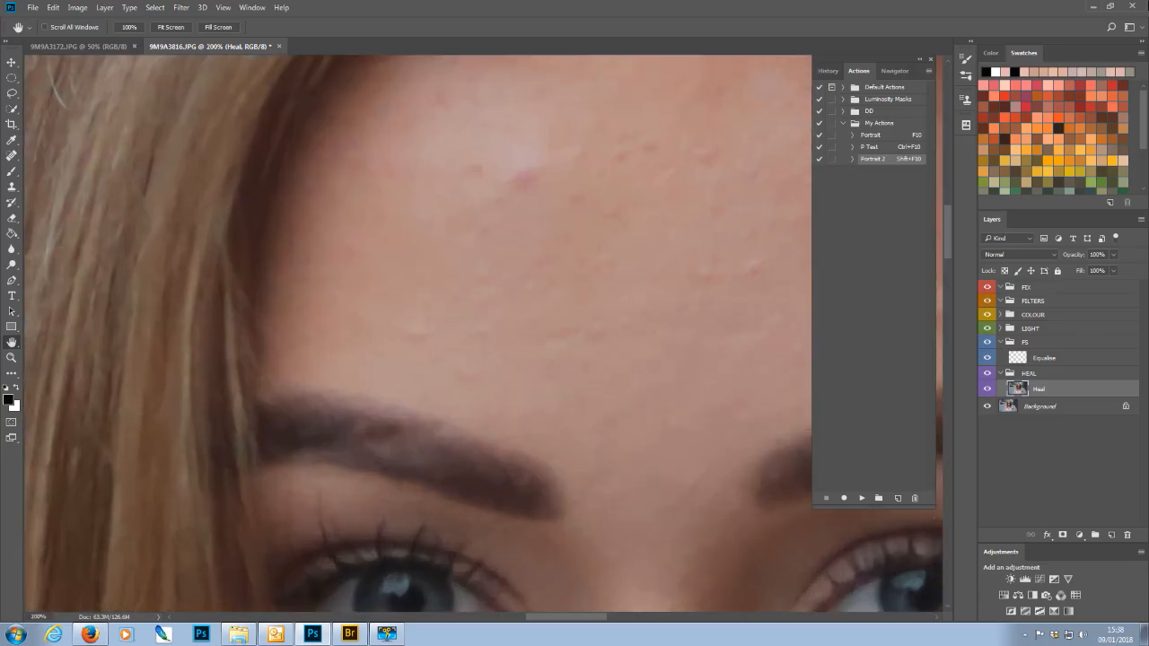
left_click(16, 161)
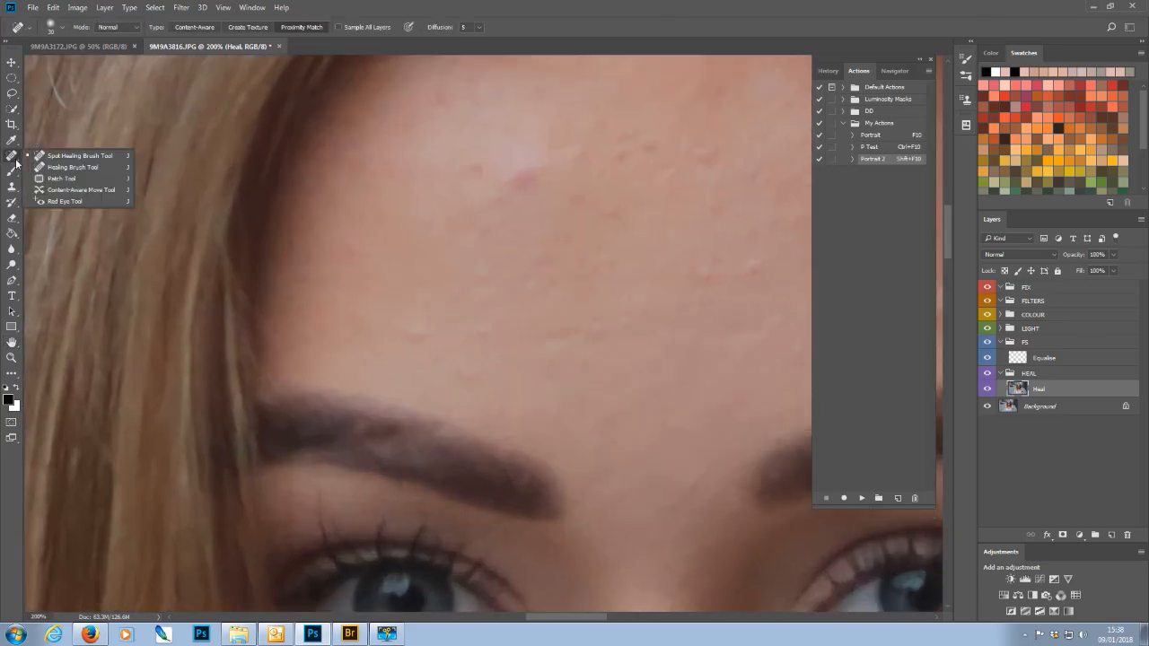
left_click(55, 179)
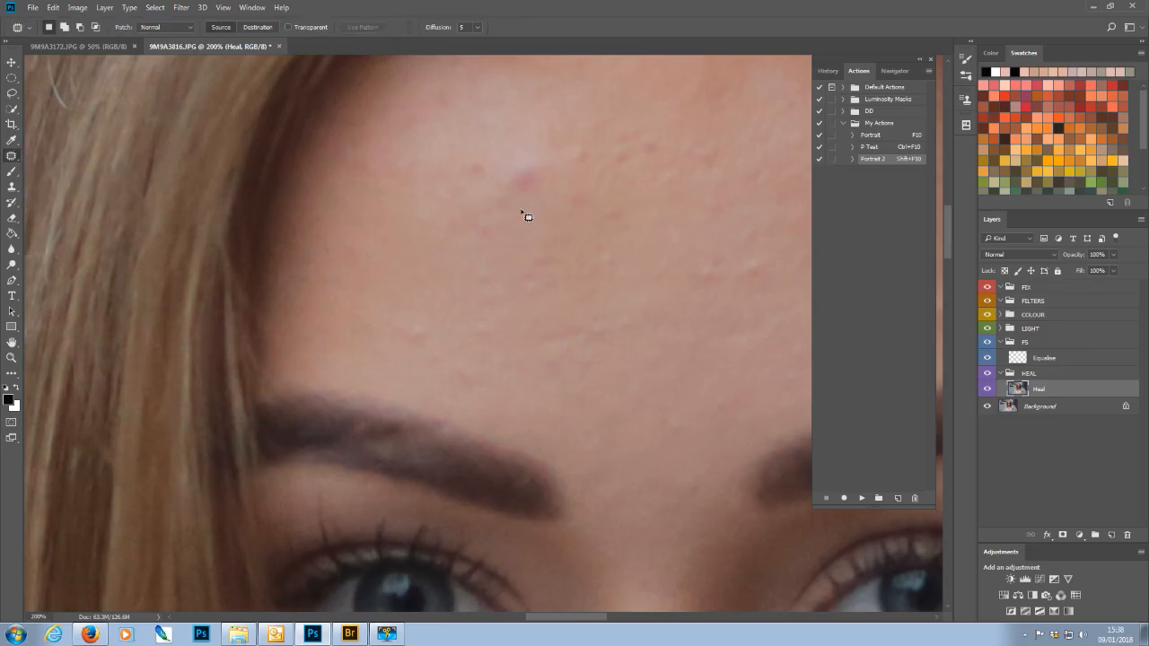
Step: Patch the red spot and the small bumps on the upper middle of the forehead with clean nearby skin
mouse_move(531, 192)
left_mouse_down()
mouse_move(510, 181)
mouse_move(518, 185)
mouse_move(489, 136)
mouse_move(475, 141)
mouse_move(473, 178)
mouse_move(485, 183)
mouse_move(485, 165)
mouse_move(466, 172)
mouse_move(449, 148)
mouse_move(436, 176)
left_mouse_up()
mouse_move(639, 144)
left_mouse_down()
mouse_move(648, 156)
mouse_move(649, 142)
left_mouse_up()
left_click(656, 169)
mouse_move(626, 167)
left_mouse_down()
mouse_move(646, 152)
mouse_move(615, 141)
mouse_move(642, 149)
mouse_move(631, 143)
left_mouse_up()
left_click(633, 142)
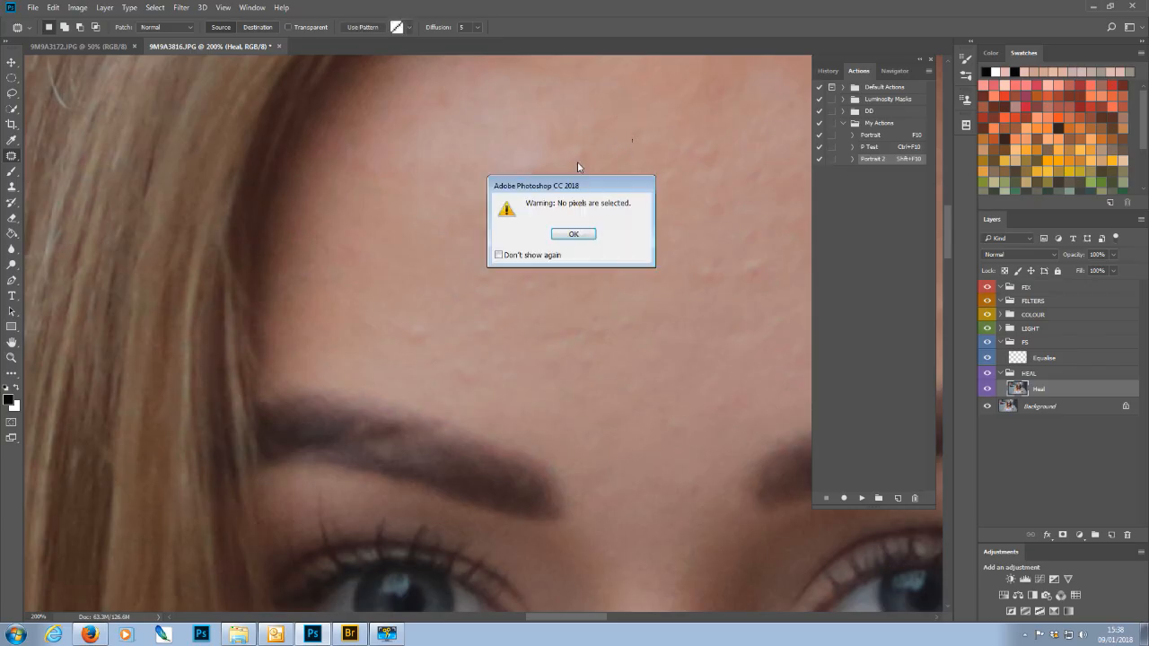
left_click(573, 234)
mouse_move(596, 167)
left_mouse_down()
mouse_move(583, 159)
mouse_move(593, 116)
left_mouse_up()
key("ctrl+d")
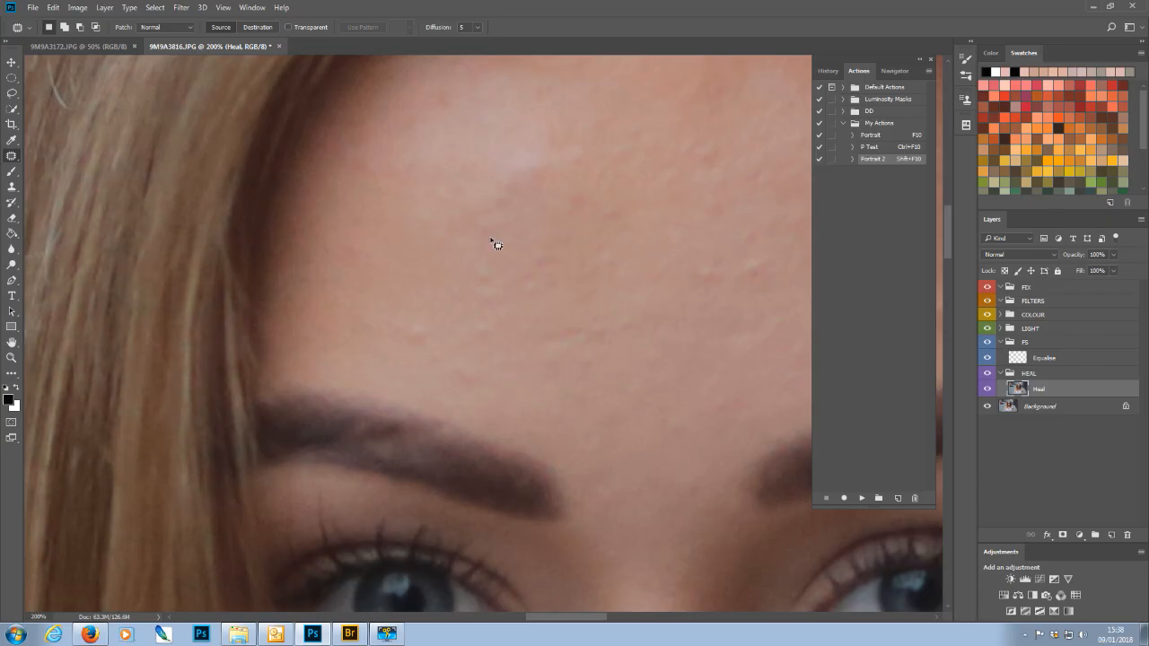
Step: Patch the blemish near the hairline and the small marks around the former red spot on the forehead's left side
mouse_move(432, 102)
left_mouse_down()
mouse_move(452, 105)
mouse_move(438, 126)
left_mouse_up()
key("ctrl+d")
left_click_drag(481, 237, 451, 241)
key("ctrl+d")
left_click_drag(511, 236, 515, 238)
key("ctrl+d")
mouse_move(498, 201)
left_mouse_down()
mouse_move(510, 211)
mouse_move(499, 203)
mouse_move(530, 198)
mouse_move(526, 180)
mouse_move(513, 185)
mouse_move(522, 191)
mouse_move(479, 190)
mouse_move(539, 183)
mouse_move(536, 169)
mouse_move(540, 179)
left_mouse_up()
key("ctrl+d")
key("ctrl+d")
Step: Patch the small bump in the middle of the forehead, just beside the bright highlight, and clear the selection
left_click(563, 174)
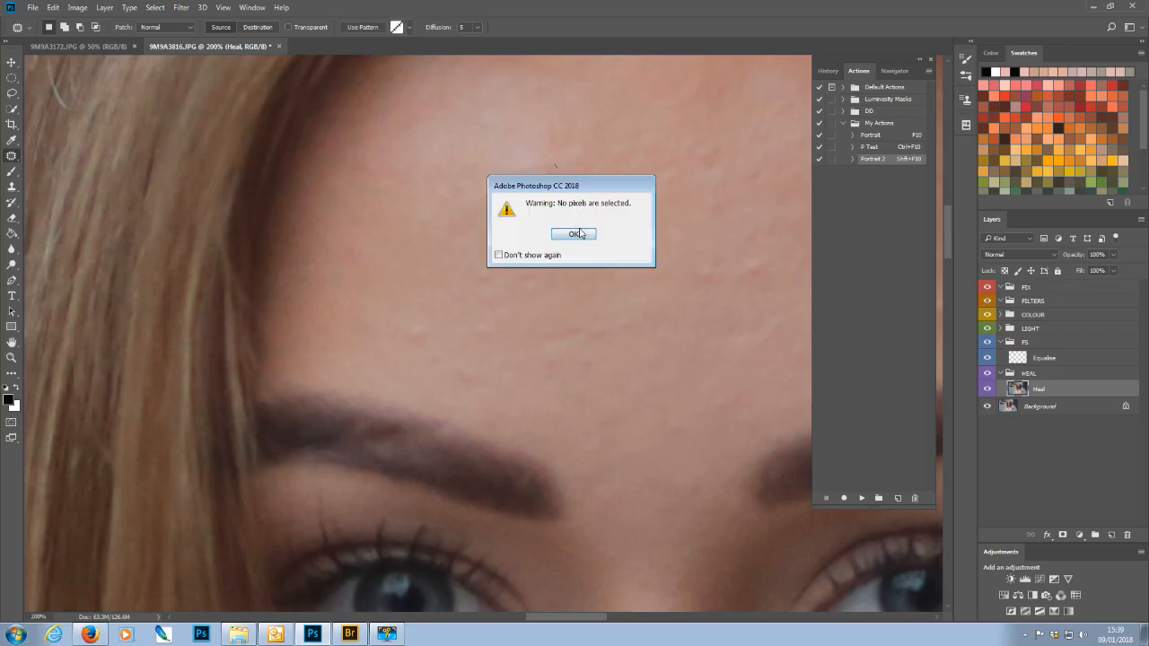
left_click(573, 234)
mouse_move(560, 197)
left_mouse_down()
mouse_move(601, 216)
mouse_move(598, 199)
mouse_move(569, 199)
left_mouse_up()
left_click_drag(582, 205, 584, 179)
key("ctrl+d")
Step: Patch the remaining small bumps on the lower forehead above the left eyebrow using smooth surrounding skin
mouse_move(485, 282)
left_mouse_down()
mouse_move(504, 279)
mouse_move(488, 277)
left_mouse_up()
left_click_drag(489, 275, 437, 249)
key("ctrl+d")
mouse_move(406, 336)
left_mouse_down()
mouse_move(435, 340)
mouse_move(430, 322)
mouse_move(408, 324)
mouse_move(411, 339)
mouse_move(428, 333)
mouse_move(403, 296)
left_mouse_up()
key("ctrl+d")
mouse_move(455, 375)
left_mouse_down()
mouse_move(473, 395)
mouse_move(464, 377)
mouse_move(474, 380)
left_mouse_up()
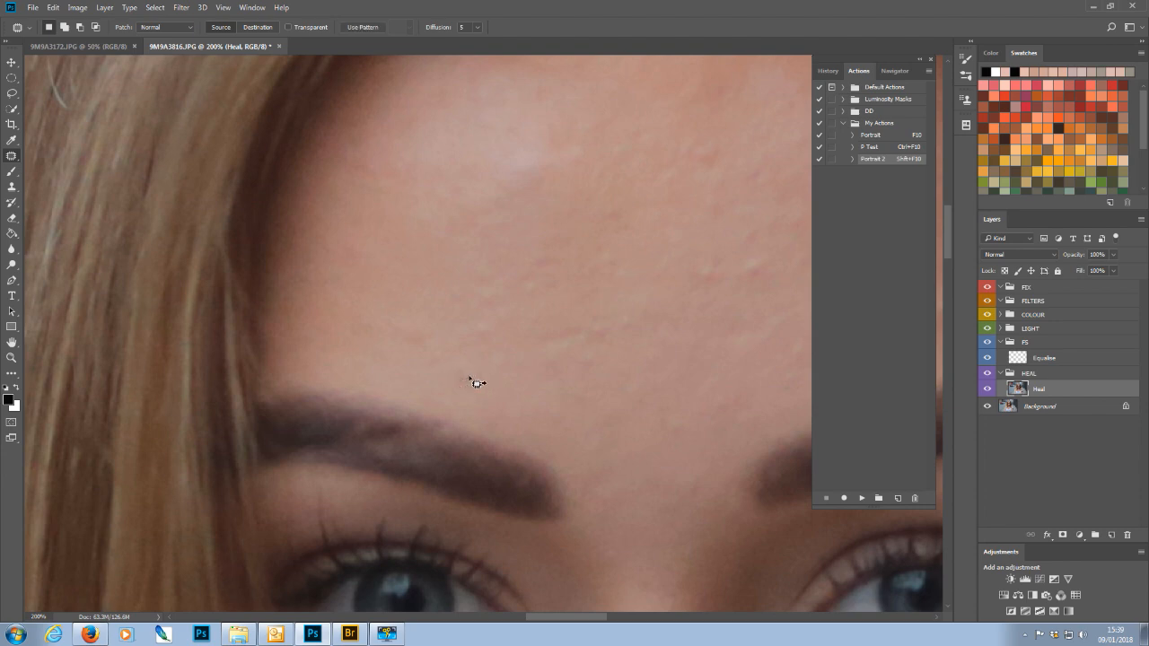
key("ctrl+d")
mouse_move(477, 330)
left_mouse_down()
mouse_move(490, 333)
mouse_move(444, 316)
left_mouse_up()
key("ctrl+d")
key("ctrl+minus")
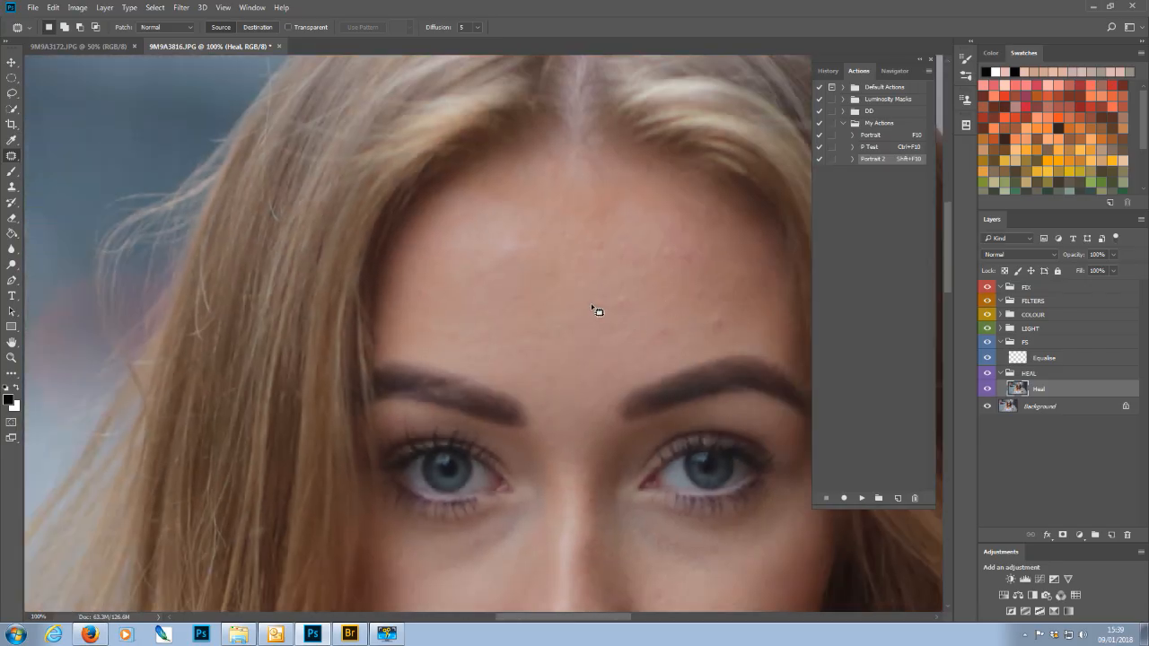
Step: Patch the small bumps across the middle of the forehead with smooth skin beside them
left_click_drag(594, 303, 598, 307)
key("ctrl+d")
mouse_move(634, 313)
left_mouse_down()
mouse_move(626, 303)
mouse_move(615, 314)
left_mouse_up()
left_click(572, 307)
left_click(585, 239)
Step: Patch the two blemishes just above the right eyebrow with clean nearby skin and clear the selection
mouse_move(655, 333)
left_mouse_down()
mouse_move(659, 347)
mouse_move(726, 328)
mouse_move(715, 324)
left_mouse_up()
left_click_drag(720, 323, 709, 334)
key("ctrl+d")
Step: Patch the marks on the upper right and upper middle of the forehead, clearing the selection after each patch
mouse_move(690, 256)
left_mouse_down()
mouse_move(680, 252)
mouse_move(686, 275)
mouse_move(664, 256)
left_mouse_up()
key("ctrl+d")
key("ctrl+d")
mouse_move(596, 248)
left_mouse_down()
mouse_move(608, 248)
mouse_move(597, 245)
left_mouse_up()
key("ctrl+d")
Step: Patch the row of small bumps on the lower left forehead above the left eyebrow
mouse_move(526, 333)
left_mouse_down()
mouse_move(542, 344)
mouse_move(552, 329)
mouse_move(536, 318)
mouse_move(527, 330)
mouse_move(546, 319)
left_mouse_up()
left_click(488, 338)
left_click_drag(456, 336, 460, 336)
left_click(443, 315)
Step: Patch the faint bumps running from the middle of the forehead to its right side
mouse_move(597, 272)
left_mouse_down()
mouse_move(609, 273)
mouse_move(598, 270)
left_mouse_up()
left_click(612, 310)
left_click_drag(619, 285, 621, 283)
left_click(644, 287)
mouse_move(656, 273)
left_mouse_down()
mouse_move(639, 277)
mouse_move(652, 280)
left_mouse_up()
left_click(669, 274)
left_click_drag(688, 259, 698, 268)
left_click(711, 270)
Step: Patch the remaining spots above the right eyebrow and the uneven skin between the eyebrows
left_click_drag(721, 325, 724, 329)
left_click(699, 337)
left_click_drag(585, 384, 582, 387)
left_click(552, 380)
Step: Patch the uneven skin on the left and upper middle of the forehead, and dismiss the empty-selection warning
mouse_move(482, 310)
left_mouse_down()
mouse_move(496, 314)
mouse_move(466, 288)
left_mouse_up()
key("ctrl+d")
left_click_drag(551, 275, 554, 257)
key("ctrl+d")
mouse_move(596, 247)
left_mouse_down()
mouse_move(591, 275)
mouse_move(625, 258)
left_mouse_up()
key("ctrl+d")
left_click(580, 278)
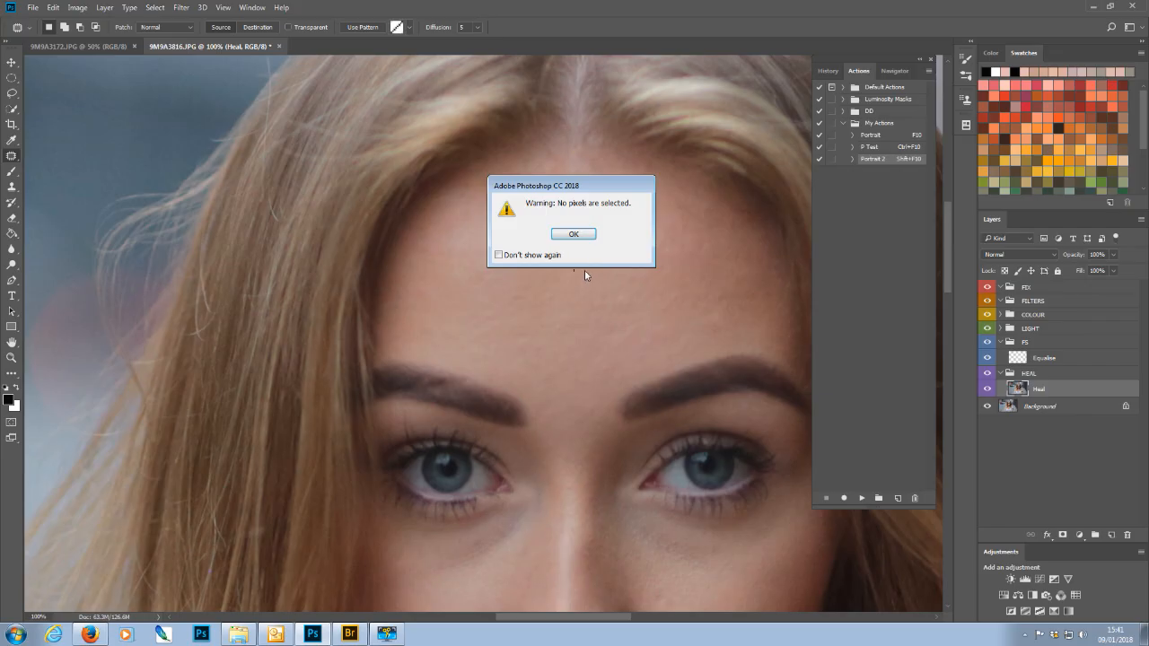
left_click(582, 235)
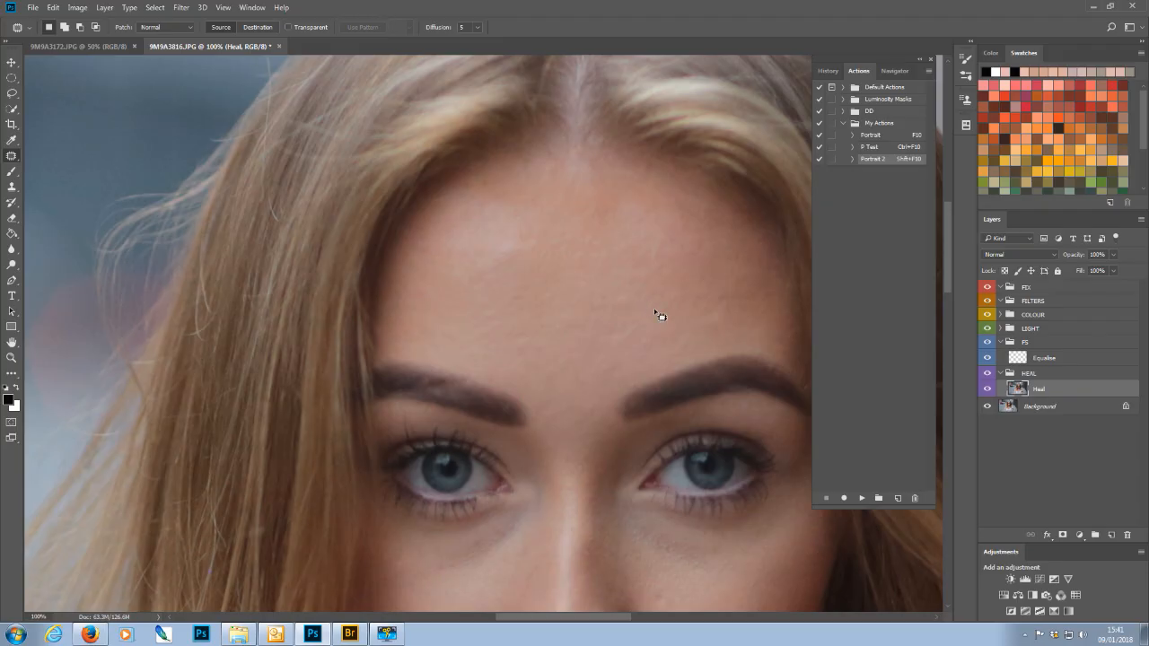
Step: Check the whole portrait, and patch the leftover bumps above the inner ends of both eyebrows
key("ctrl+minus")
key("ctrl+minus")
key("ctrl+minus")
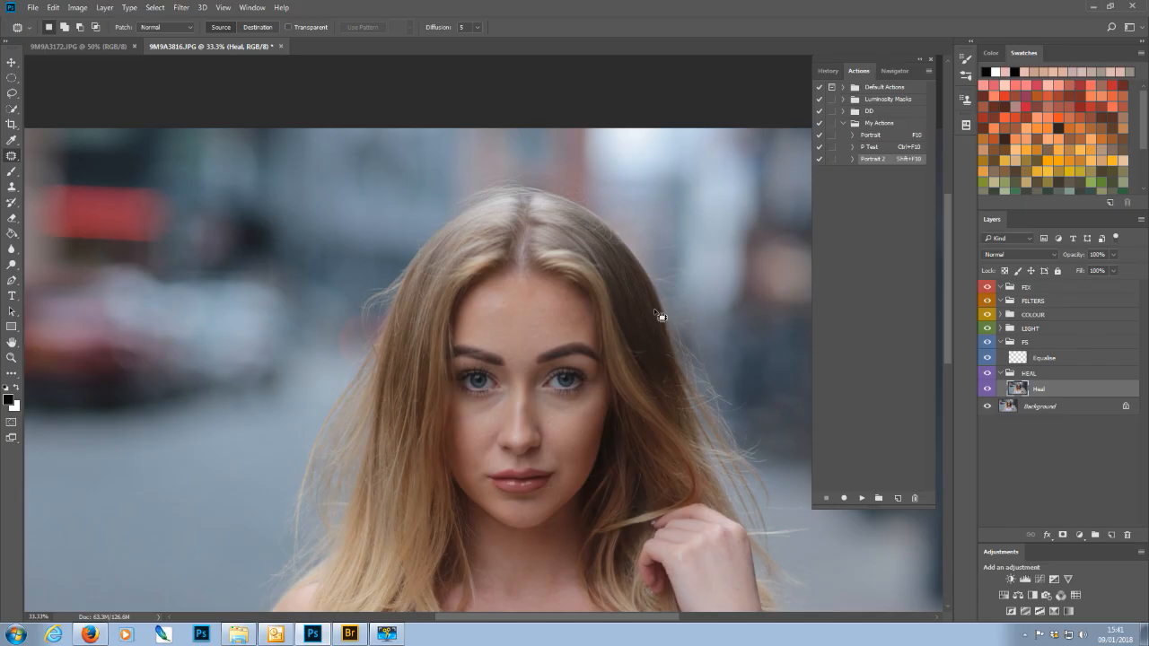
key("ctrl+plus")
key("ctrl+plus")
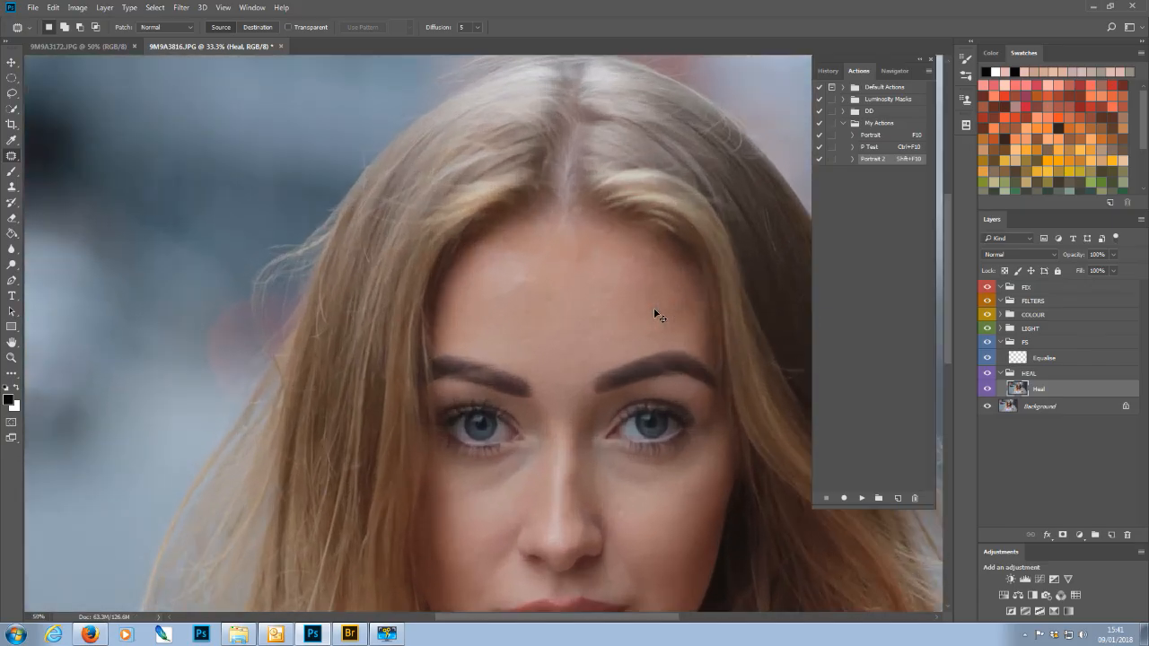
key("ctrl+plus")
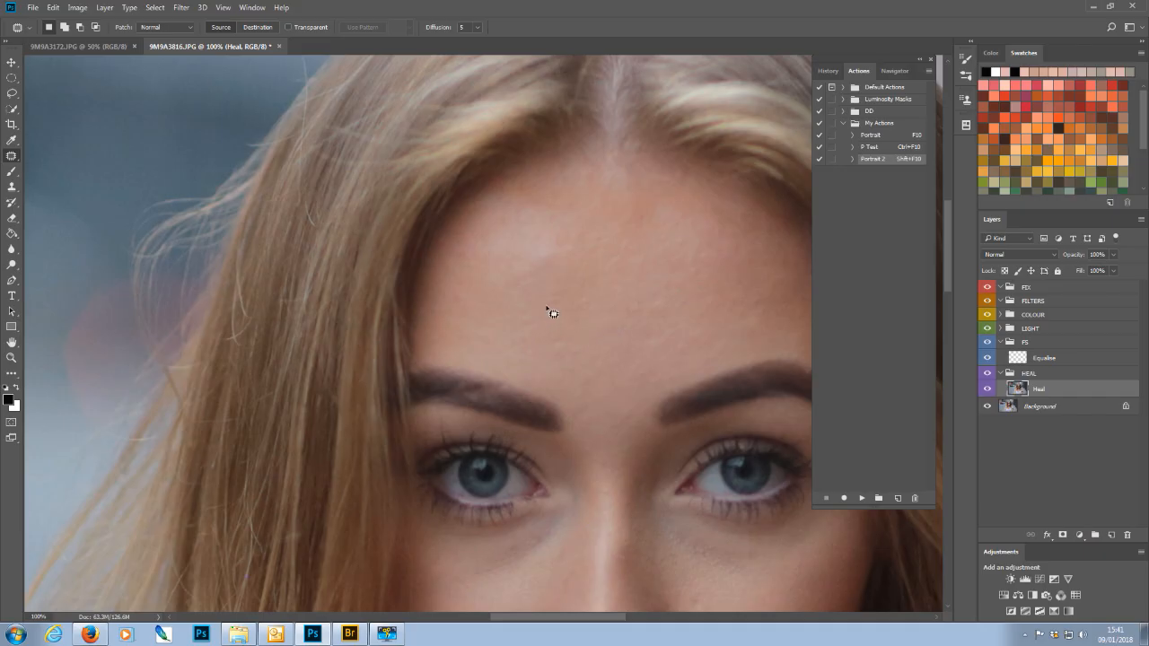
mouse_move(558, 314)
left_mouse_down()
mouse_move(562, 305)
mouse_move(539, 300)
left_mouse_up()
left_click(526, 356)
left_click_drag(682, 352, 684, 354)
left_click(699, 360)
Step: Patch the small marks right of the forehead's centre and near the upper right hairline
mouse_move(678, 303)
left_mouse_down()
mouse_move(696, 300)
mouse_move(662, 310)
left_mouse_up()
left_click(671, 322)
left_click_drag(679, 244, 682, 234)
left_click(708, 236)
Step: Patch the two small bumps on the lower forehead just above the gap between the eyebrows
scroll(465, 359, "down", 2)
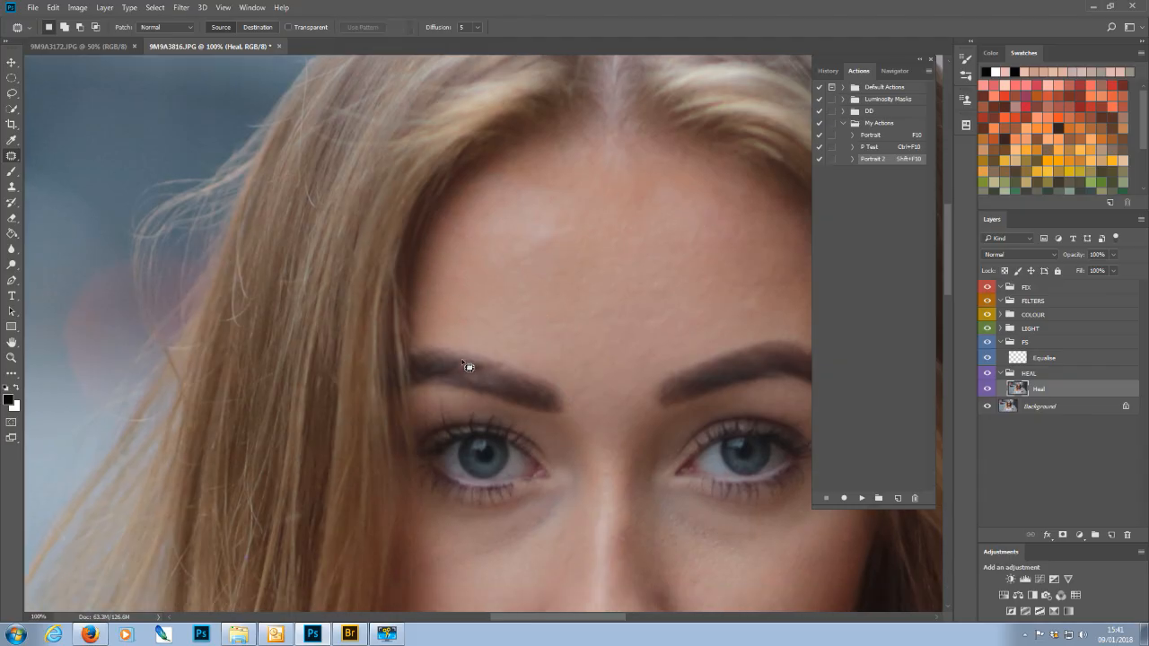
scroll(463, 361, "down", 1)
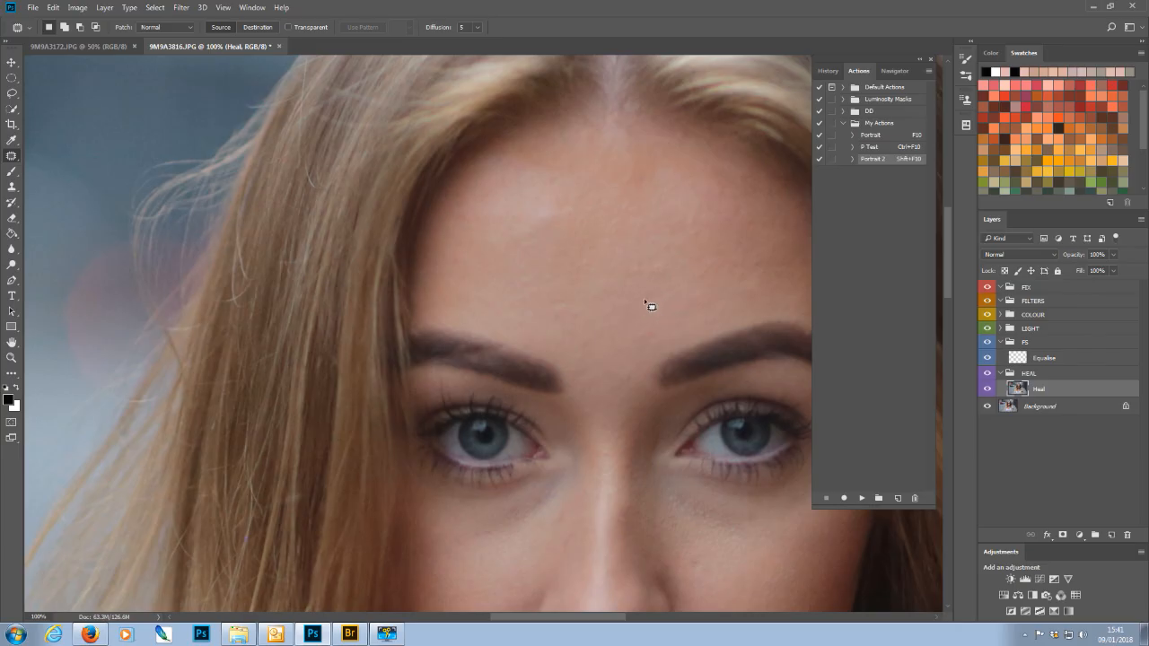
left_click_drag(648, 300, 656, 307)
key("ctrl+d")
left_click_drag(589, 291, 597, 300)
key("ctrl+d")
Step: Patch the marks on the right cheek beside the nose, the nose bridge and the lower left cheek
scroll(588, 318, "down", 5)
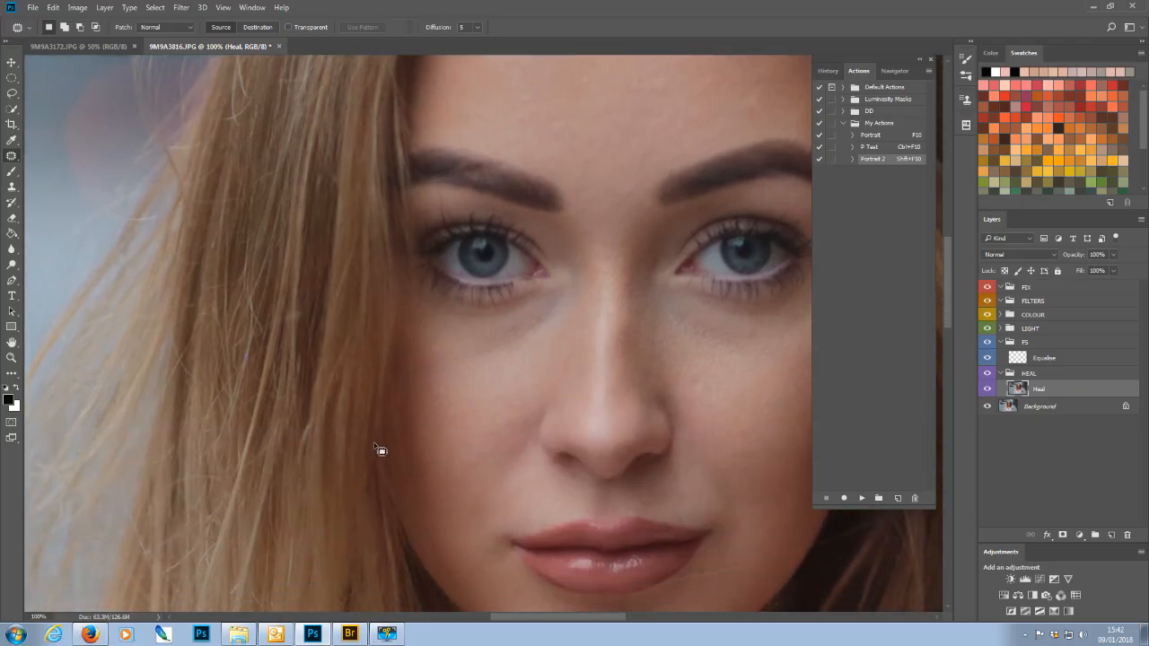
scroll(368, 446, "down", 1)
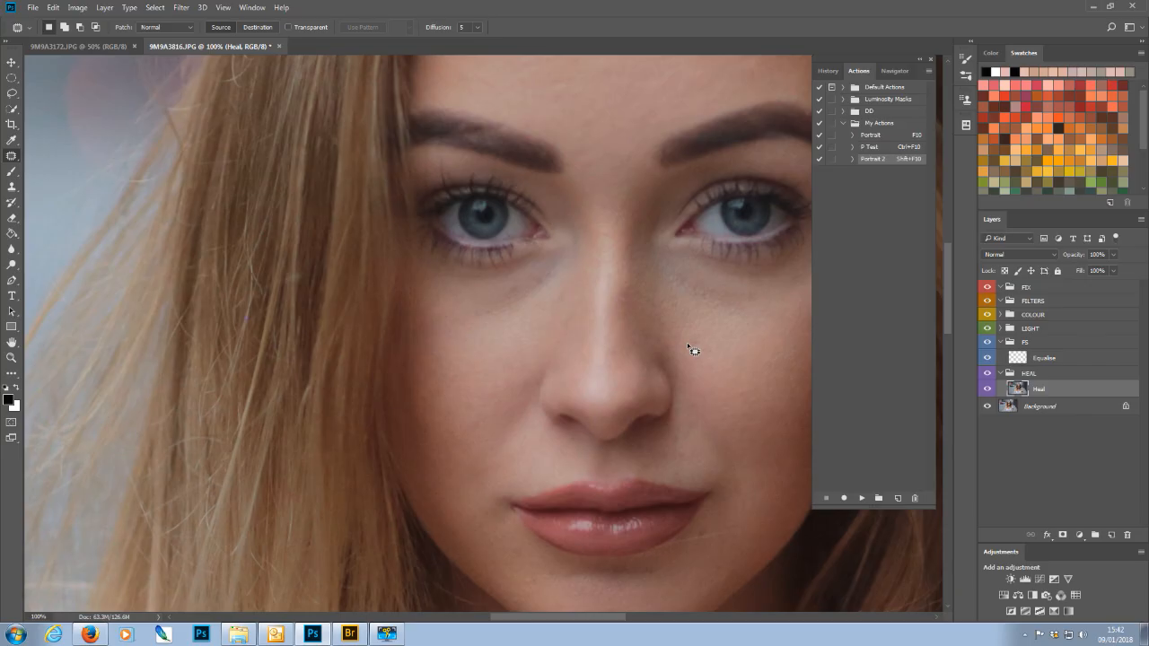
left_click_drag(698, 346, 698, 345)
key("ctrl+d")
mouse_move(617, 299)
left_mouse_down()
mouse_move(627, 310)
mouse_move(631, 290)
left_mouse_up()
key("ctrl+d")
key("ctrl+d")
mouse_move(464, 404)
left_mouse_down()
mouse_move(467, 420)
mouse_move(465, 403)
left_mouse_up()
key("ctrl+d")
Step: Patch the small blemish on the right side of the chin and clear the selection
scroll(482, 431, "down", 5)
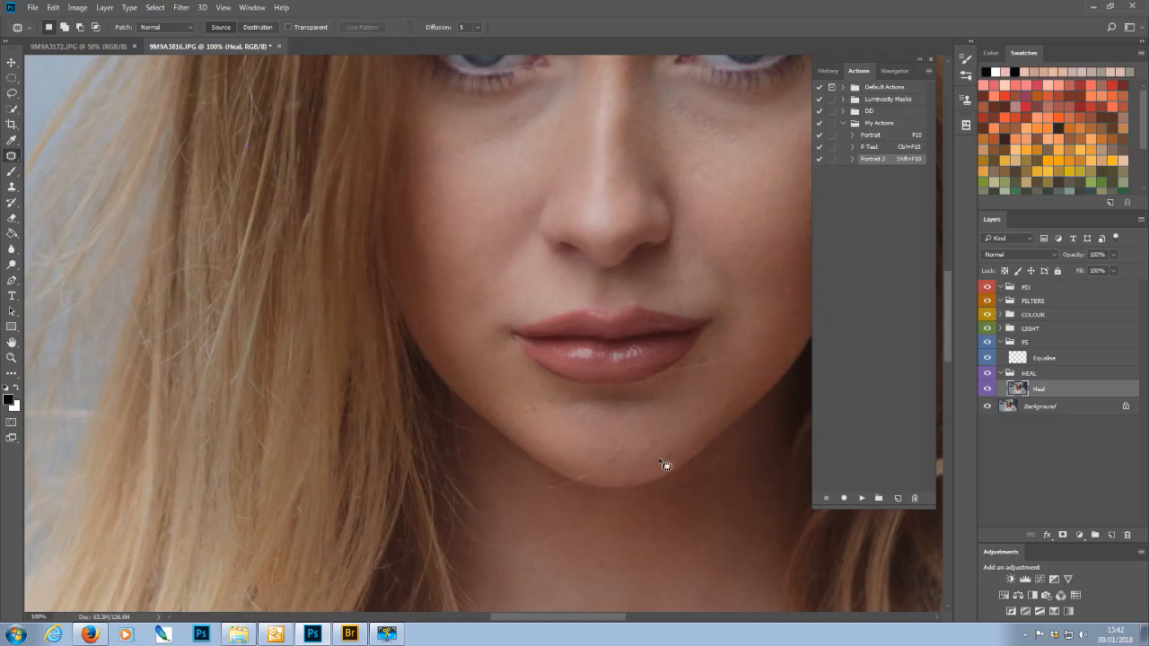
mouse_move(670, 468)
left_mouse_down()
mouse_move(679, 461)
mouse_move(664, 466)
mouse_move(667, 457)
left_mouse_up()
key("ctrl+d")
Step: Patch the small marks between the right nostril and the right corner of the upper lip
scroll(682, 406, "up", 3)
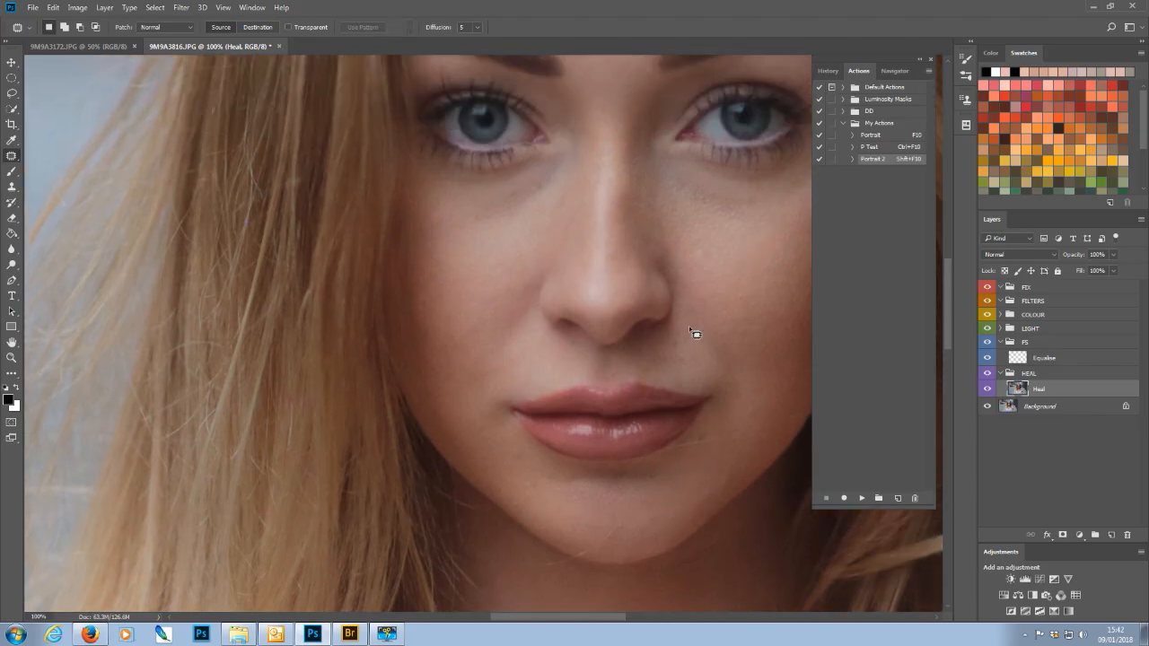
left_click_drag(672, 343, 682, 350)
key("ctrl+d")
left_click_drag(681, 359, 682, 360)
key("ctrl+d")
left_click_drag(662, 357, 663, 361)
left_click(691, 348)
Step: Patch the spot on the left side of the chin below the mouth and clear the selection
scroll(656, 368, "down", 3)
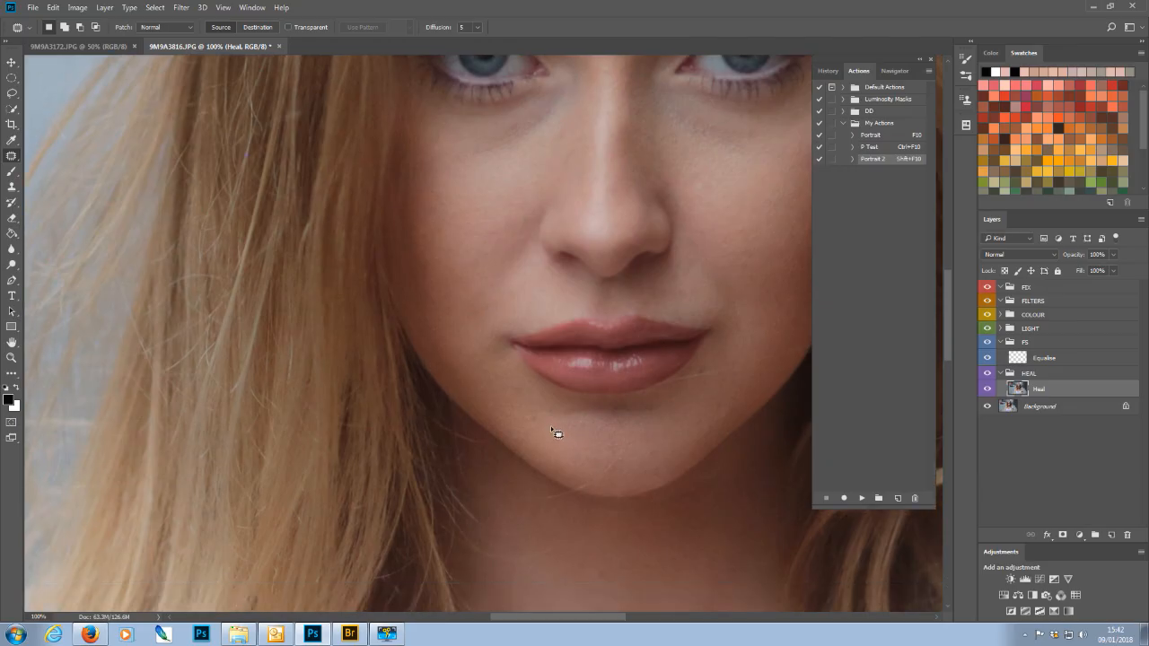
left_click_drag(524, 418, 540, 426)
key("ctrl+d")
Step: Check the lower face for blemishes, and patch the uneven area in the middle of the forehead
scroll(606, 431, "down", 1)
scroll(641, 457, "up", 4)
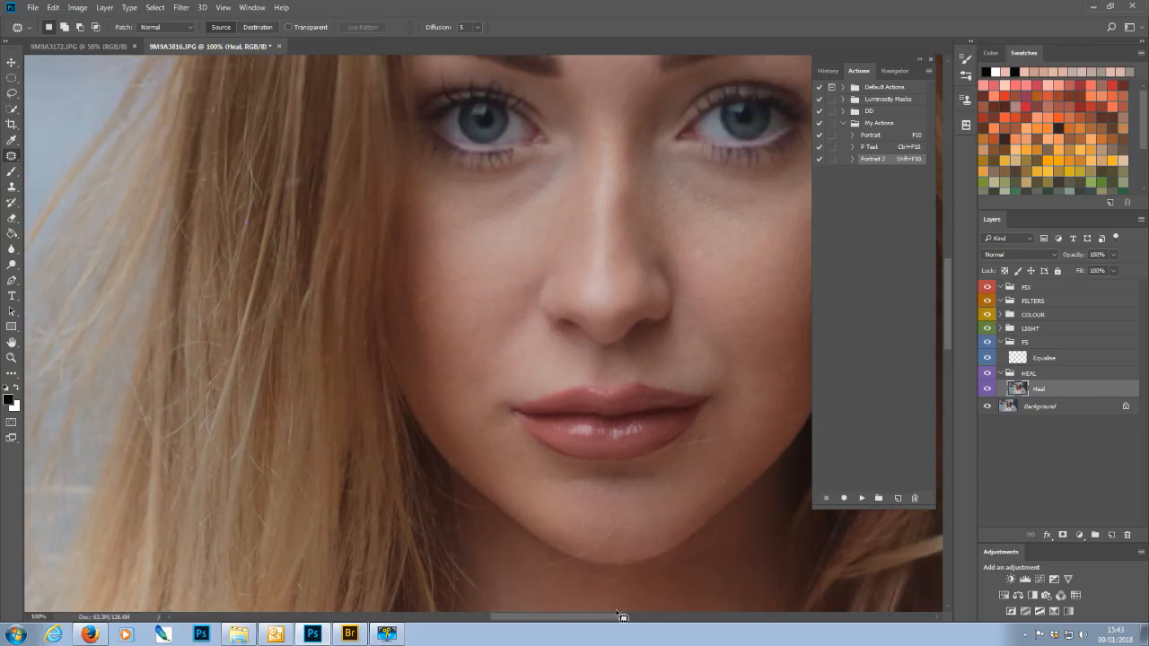
left_click_drag(620, 614, 633, 621)
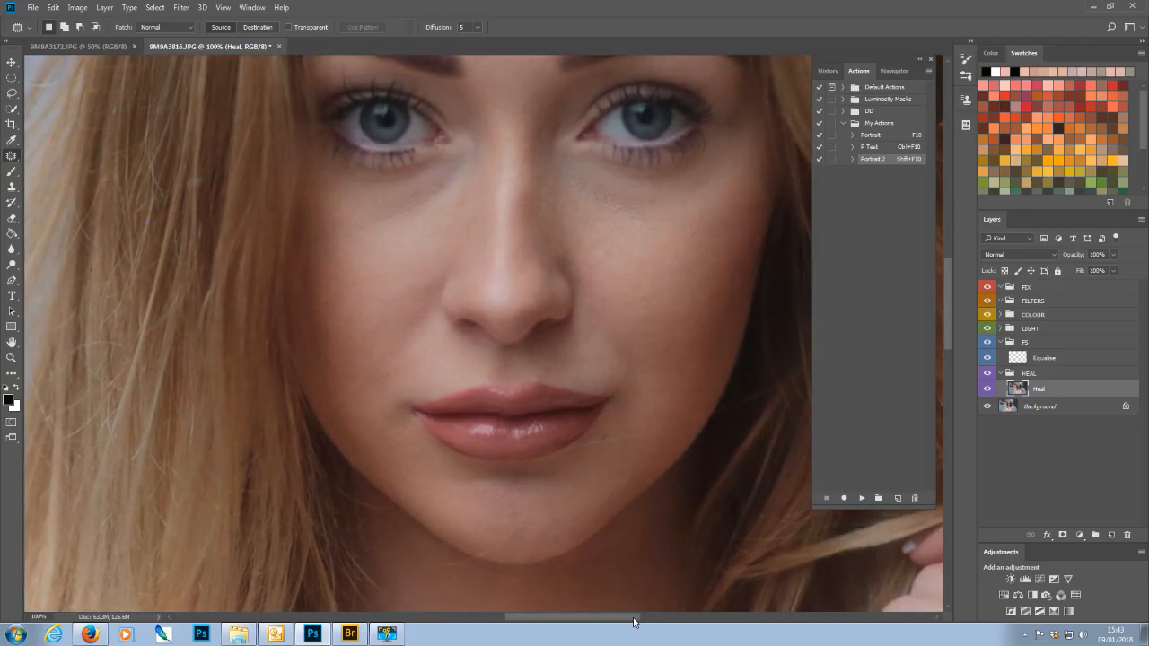
left_click_drag(634, 621, 620, 619)
scroll(579, 430, "up", 5)
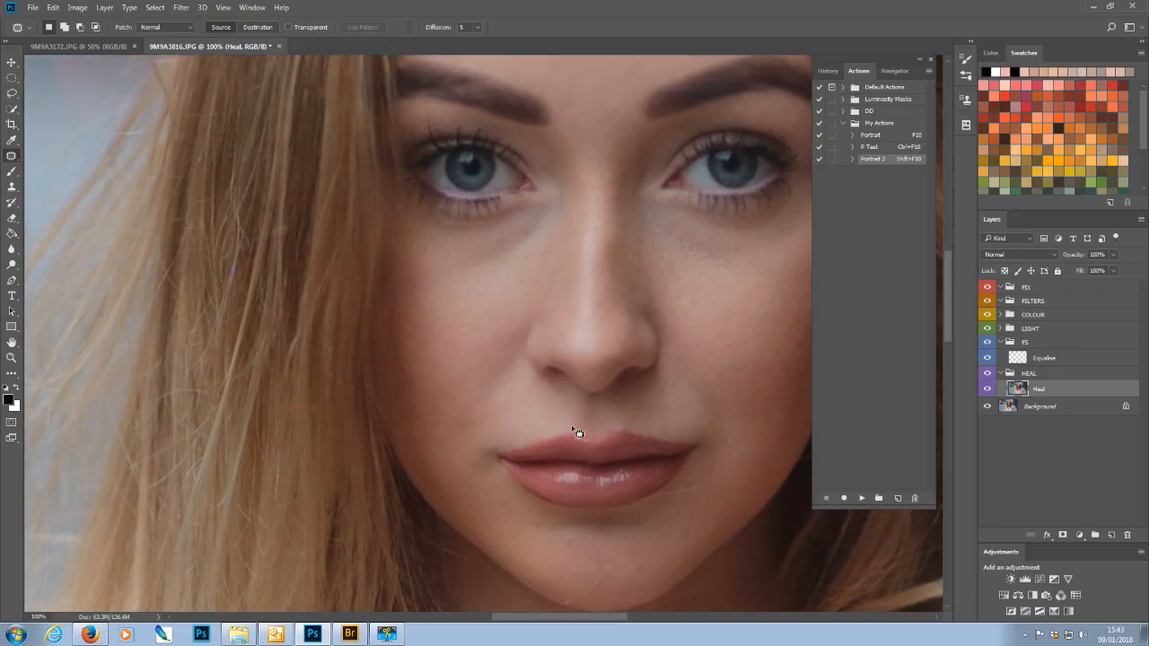
scroll(574, 417, "up", 6)
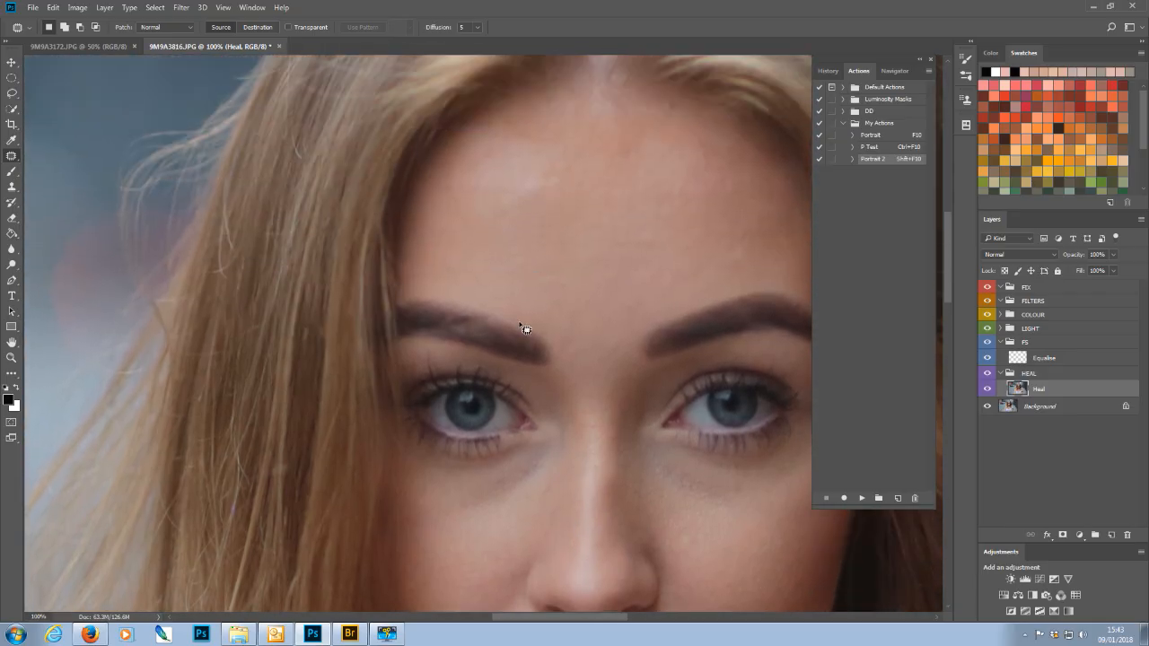
mouse_move(640, 234)
left_mouse_down()
mouse_move(640, 249)
mouse_move(661, 250)
mouse_move(636, 235)
mouse_move(669, 249)
left_mouse_up()
key("ctrl+d")
Step: Make the Heal layer active again and switch to the Spot Healing Brush Tool
left_click(1038, 288)
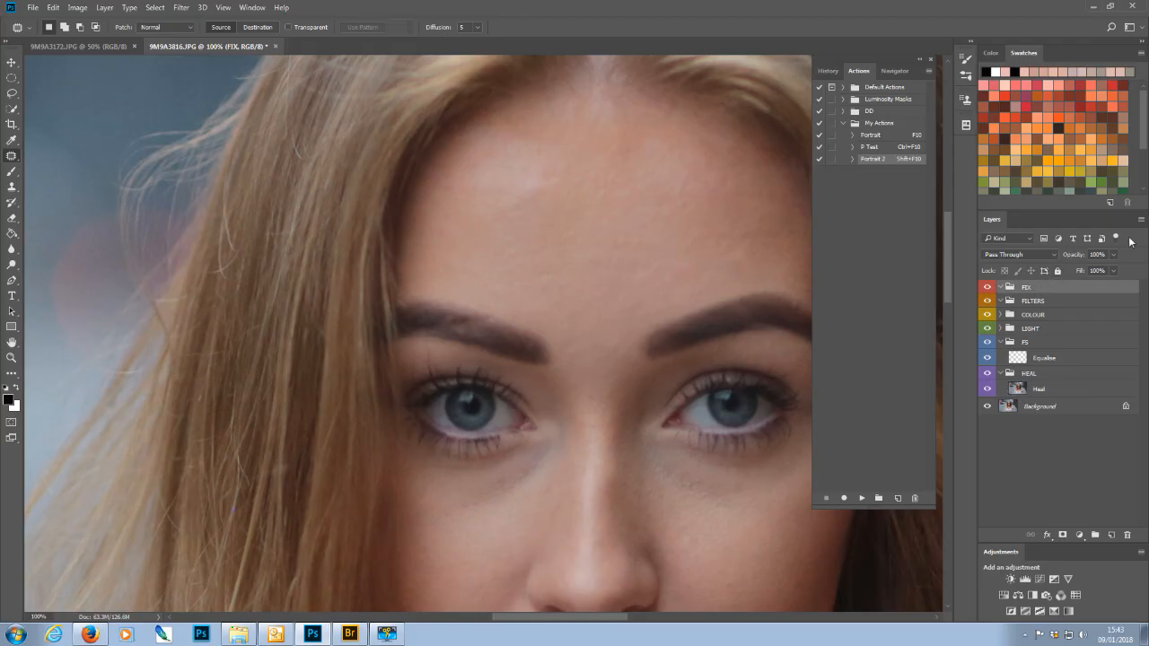
left_click(1046, 390)
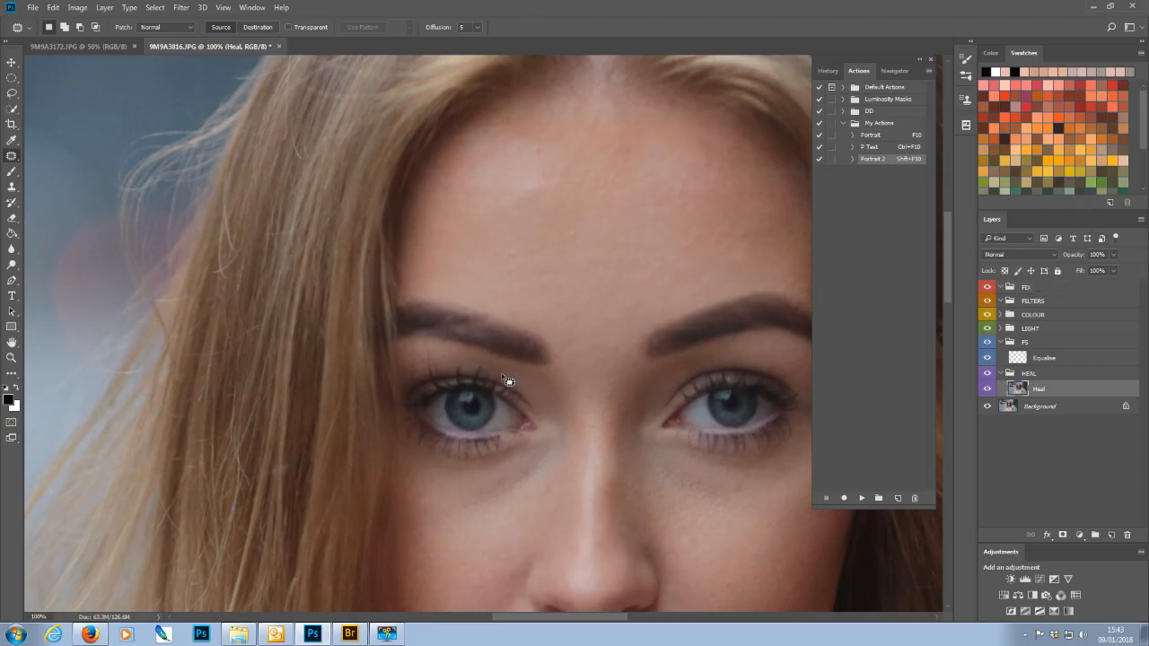
scroll(511, 438, "down", 5)
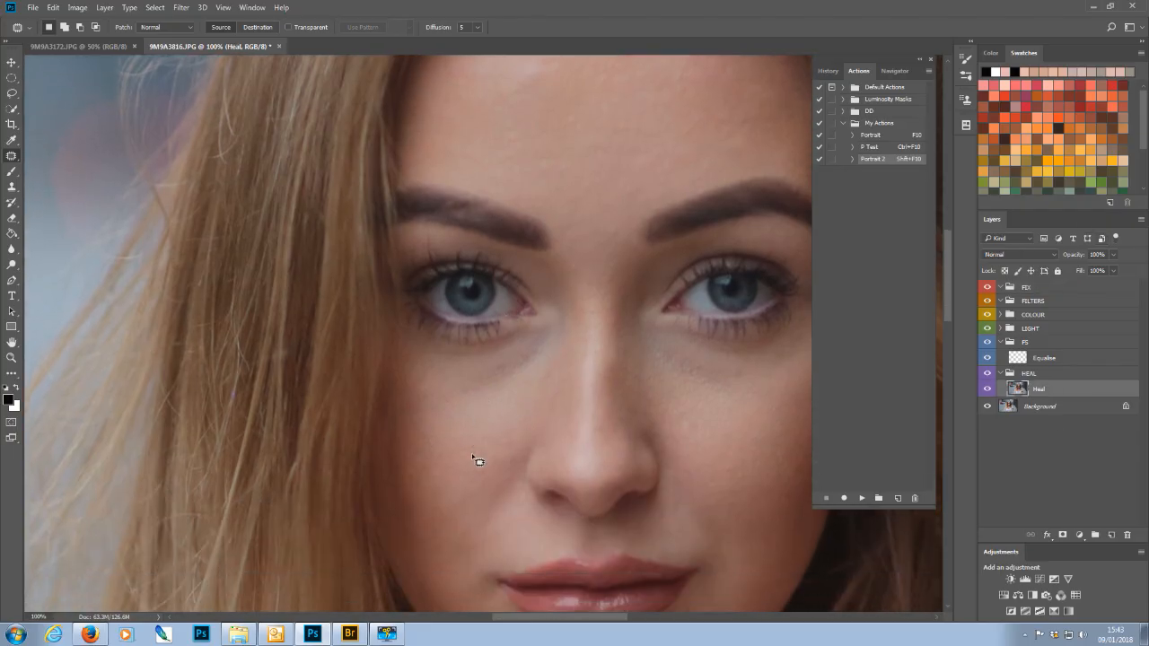
scroll(489, 453, "down", 3)
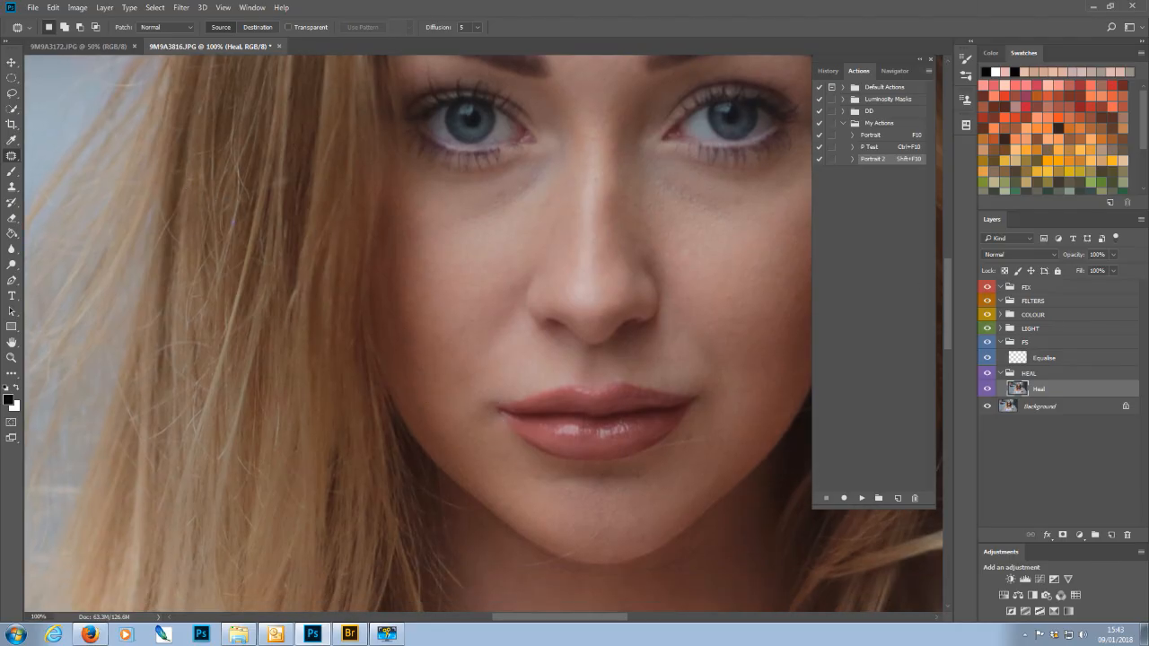
right_click(10, 154)
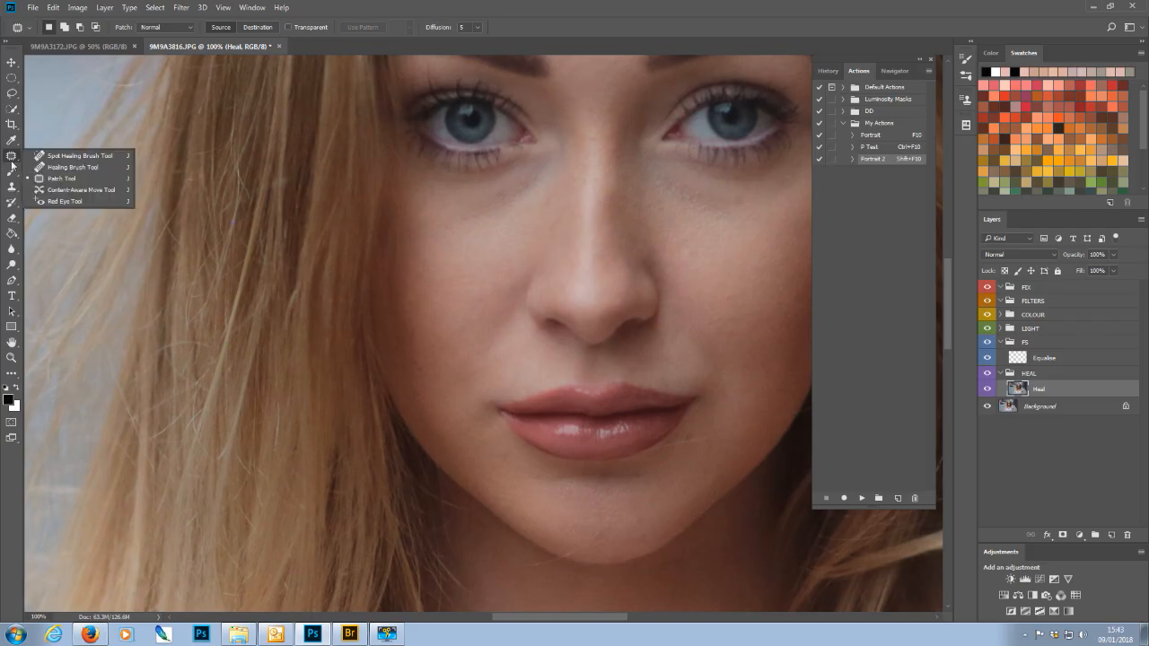
left_click(59, 157)
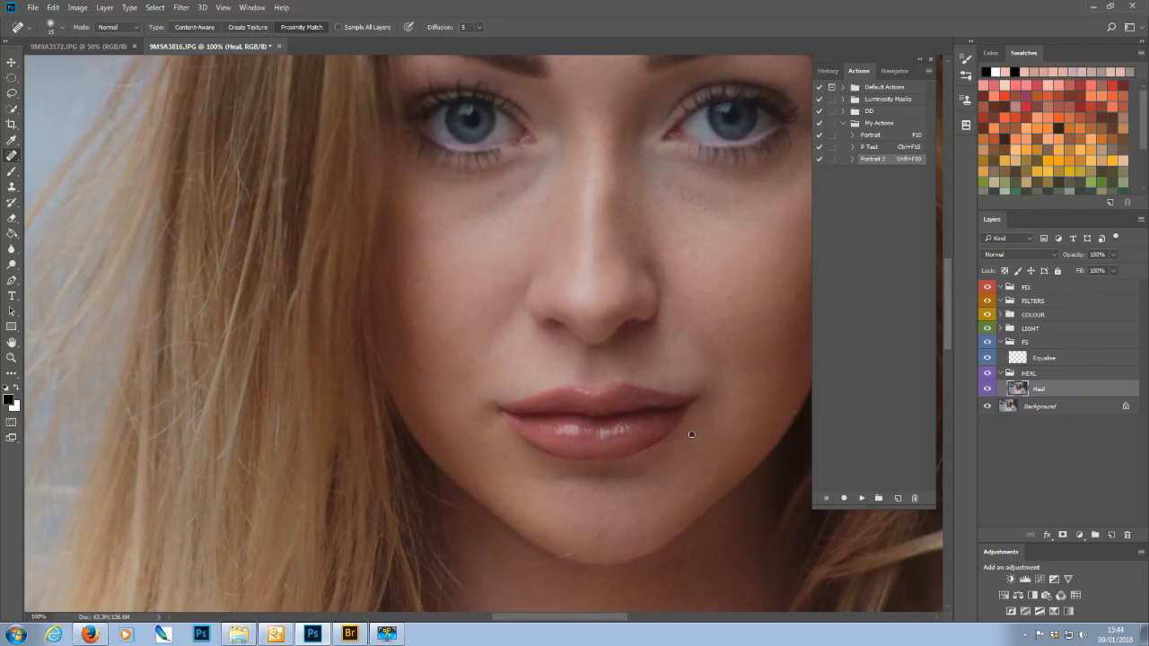
Step: Spot-heal the small marks in the skin under the right eye
scroll(537, 530, "up", 2)
scroll(502, 541, "up", 3)
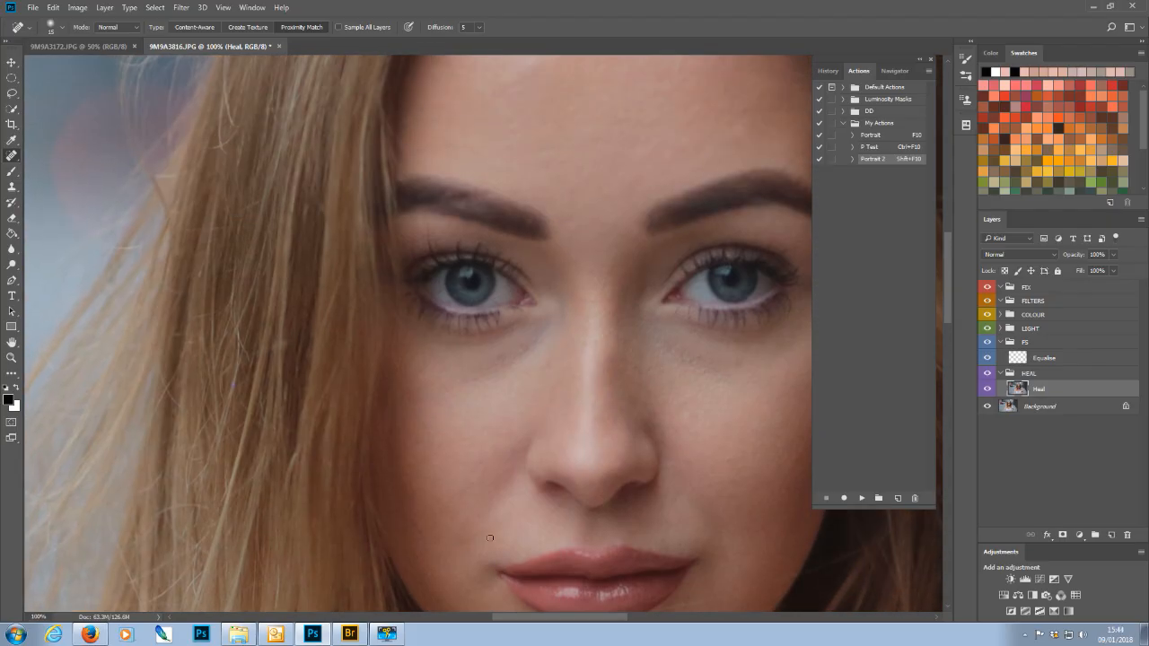
scroll(448, 540, "down", 4)
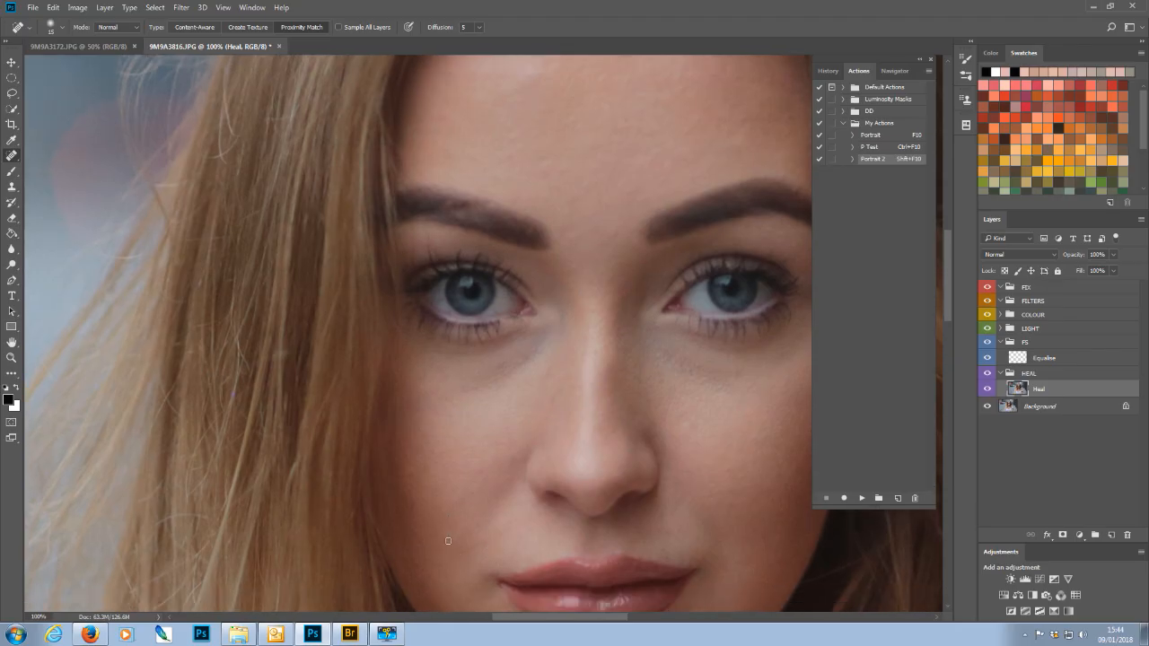
scroll(410, 508, "up", 2)
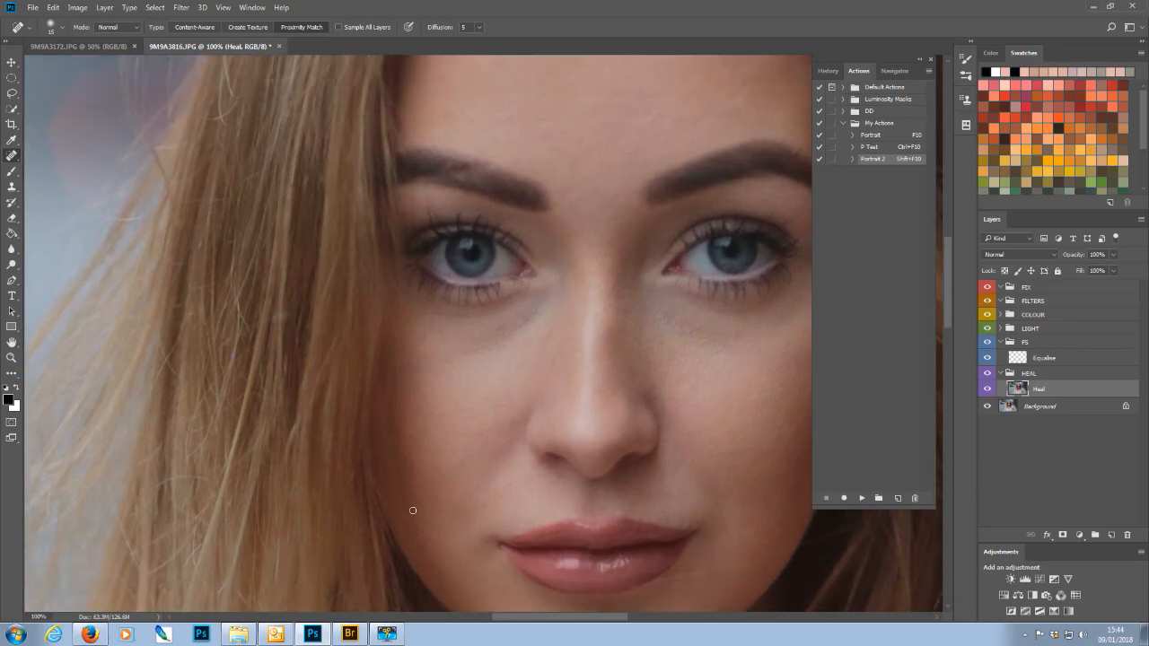
left_click_drag(590, 618, 603, 618)
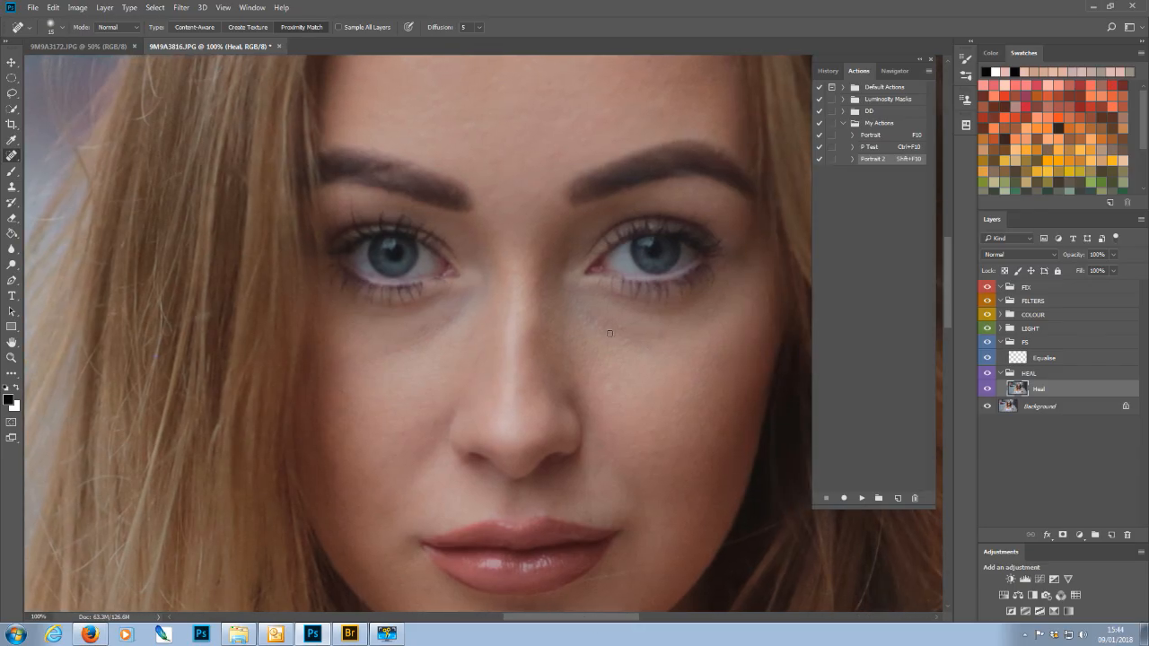
left_click_drag(612, 333, 619, 326)
Step: Spot-heal the leftover forehead marks above the left eyebrow, near the upper middle and above the right eyebrow
scroll(718, 368, "down", 3)
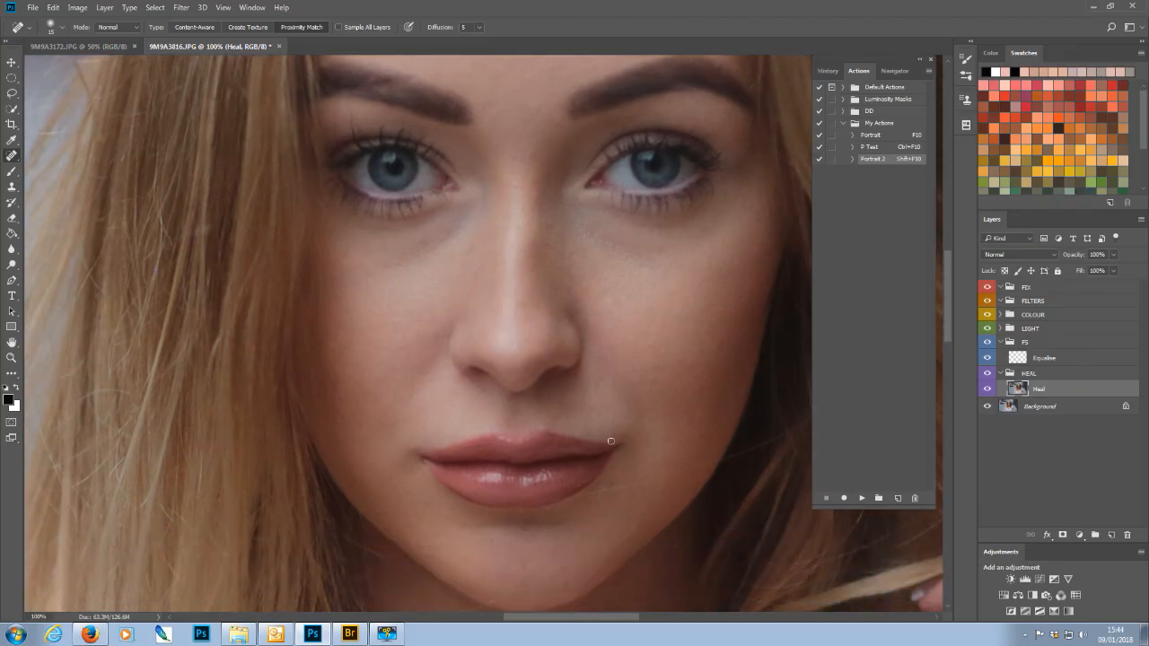
scroll(527, 510, "down", 1)
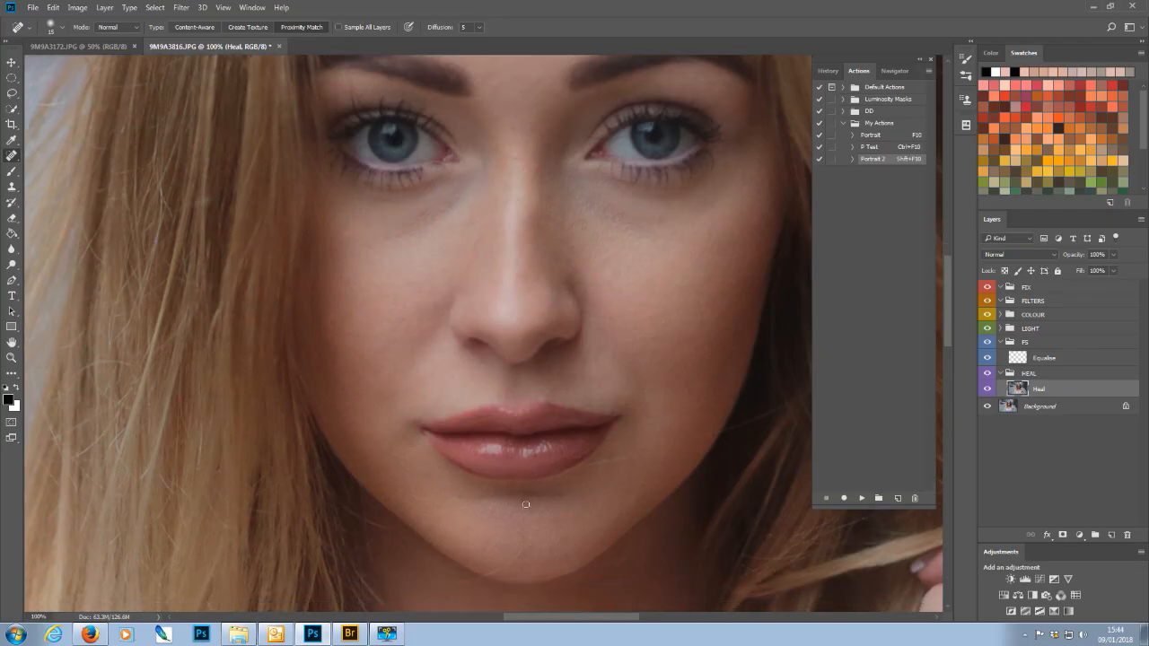
scroll(528, 509, "up", 12)
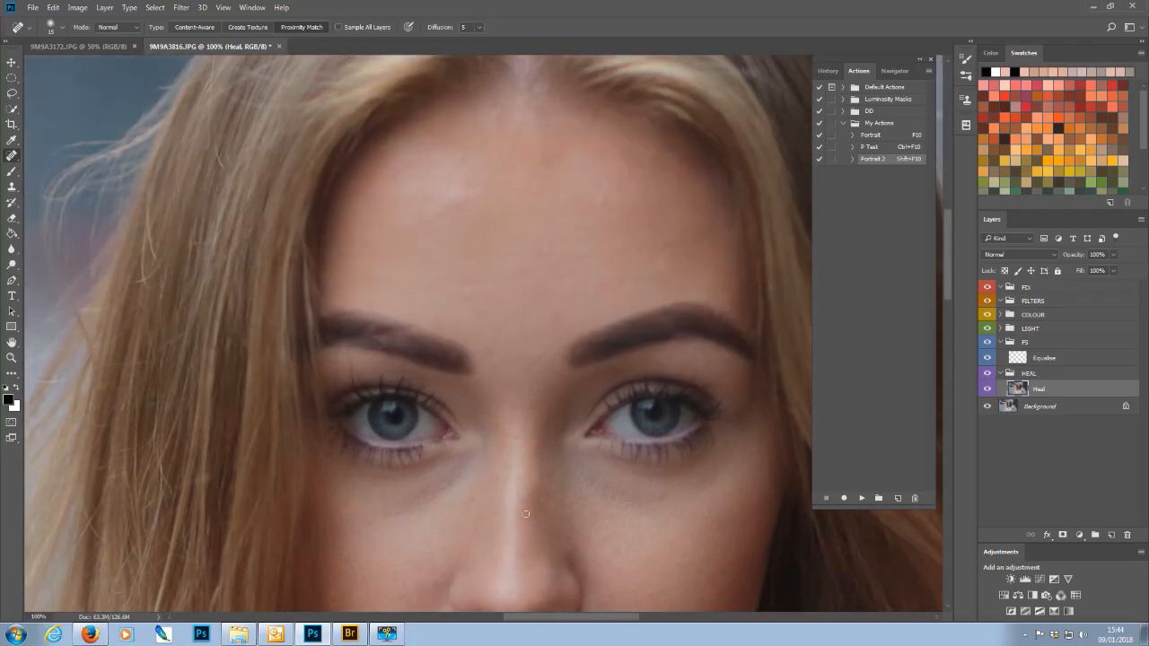
scroll(526, 513, "up", 3)
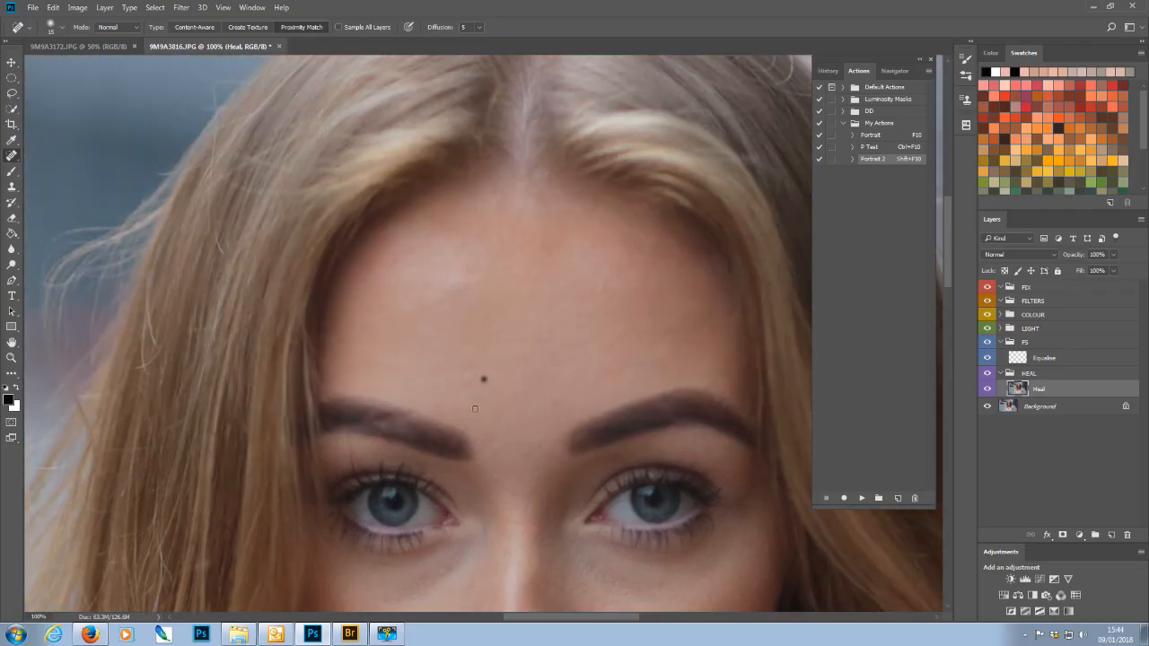
left_click(472, 384)
left_click(471, 371)
left_click(470, 371)
left_click(491, 290)
left_click(616, 342)
Step: Examine the cheeks, lips, chin and neck for blemishes that still need healing
scroll(496, 380, "down", 6)
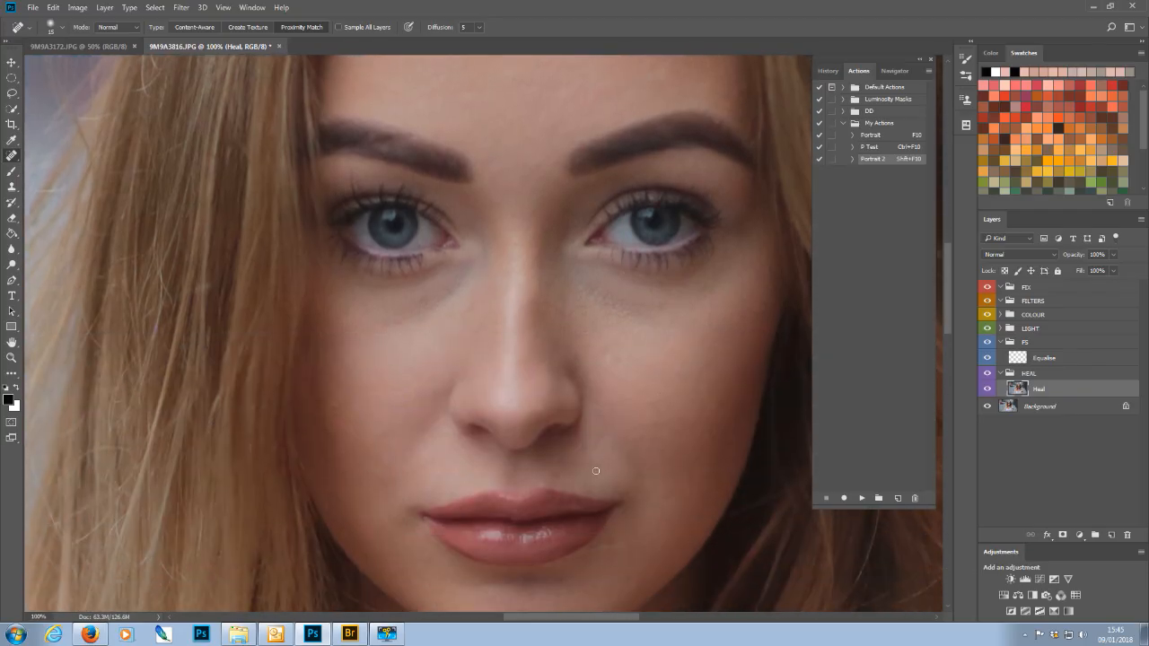
scroll(426, 469, "down", 1)
scroll(386, 494, "down", 1)
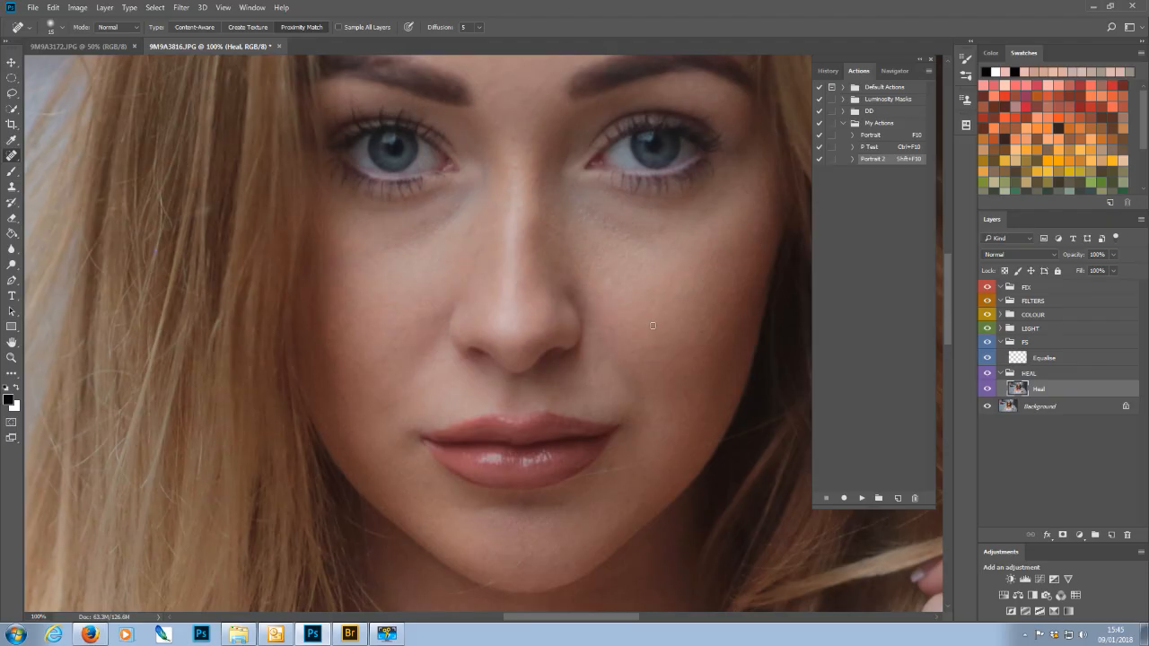
scroll(532, 399, "down", 2)
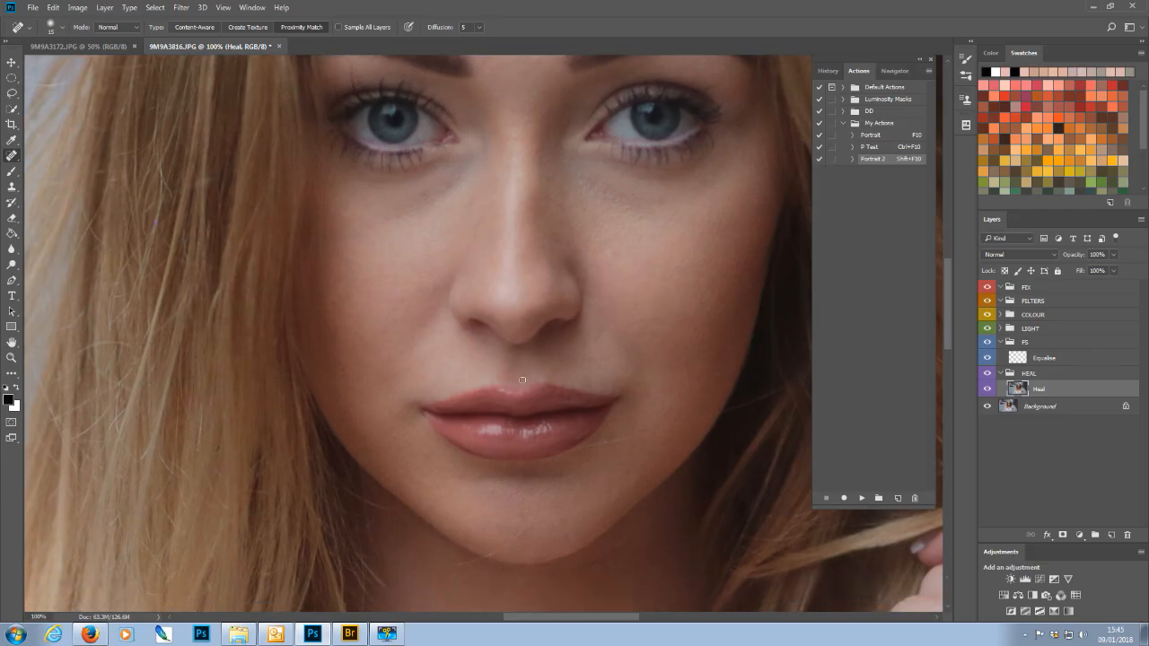
scroll(520, 413, "down", 2)
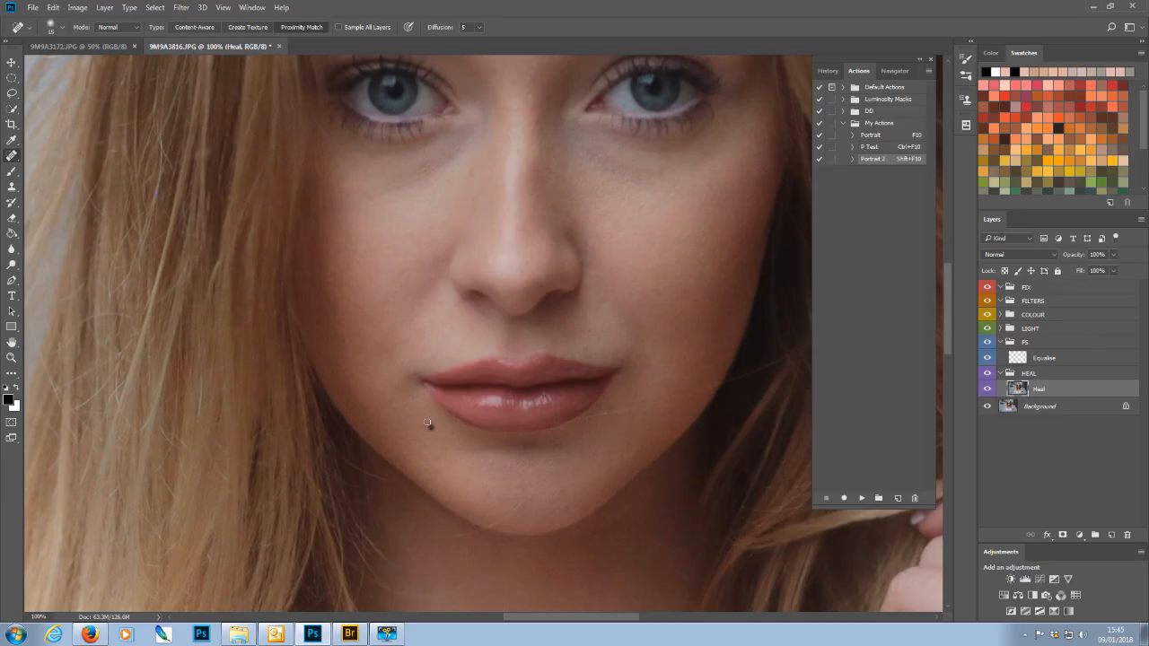
scroll(414, 448, "down", 3)
scroll(476, 452, "up", 15)
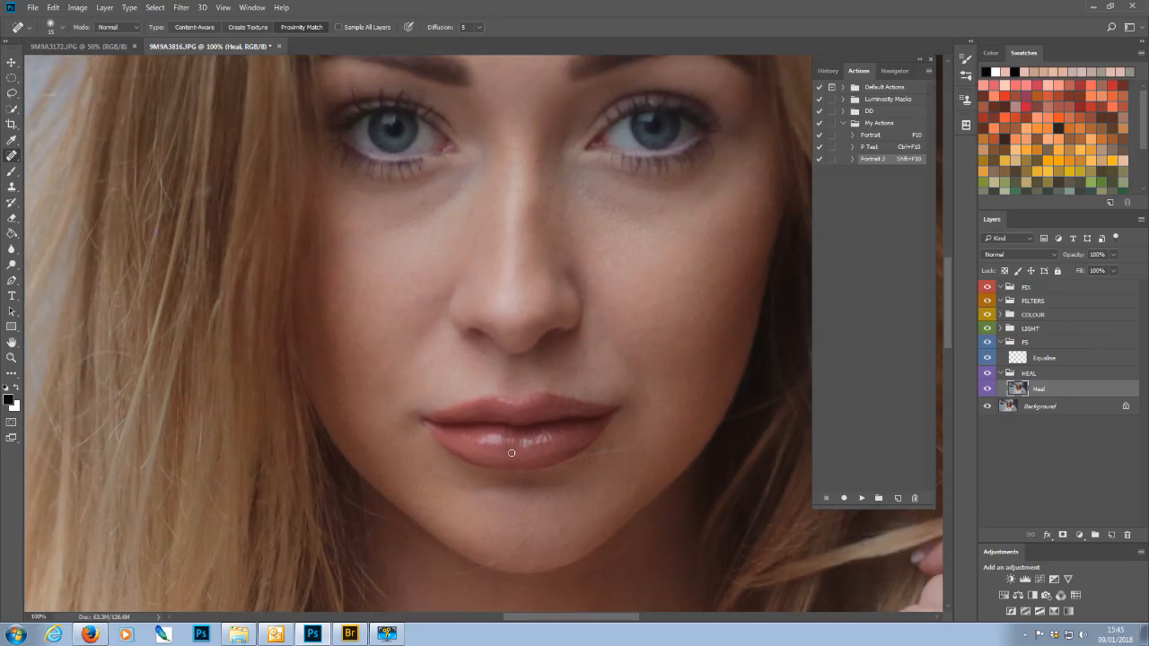
Step: Spot-heal the remaining mark in the middle of the forehead above the eyebrows and review the rest of the face
scroll(541, 455, "up", 10)
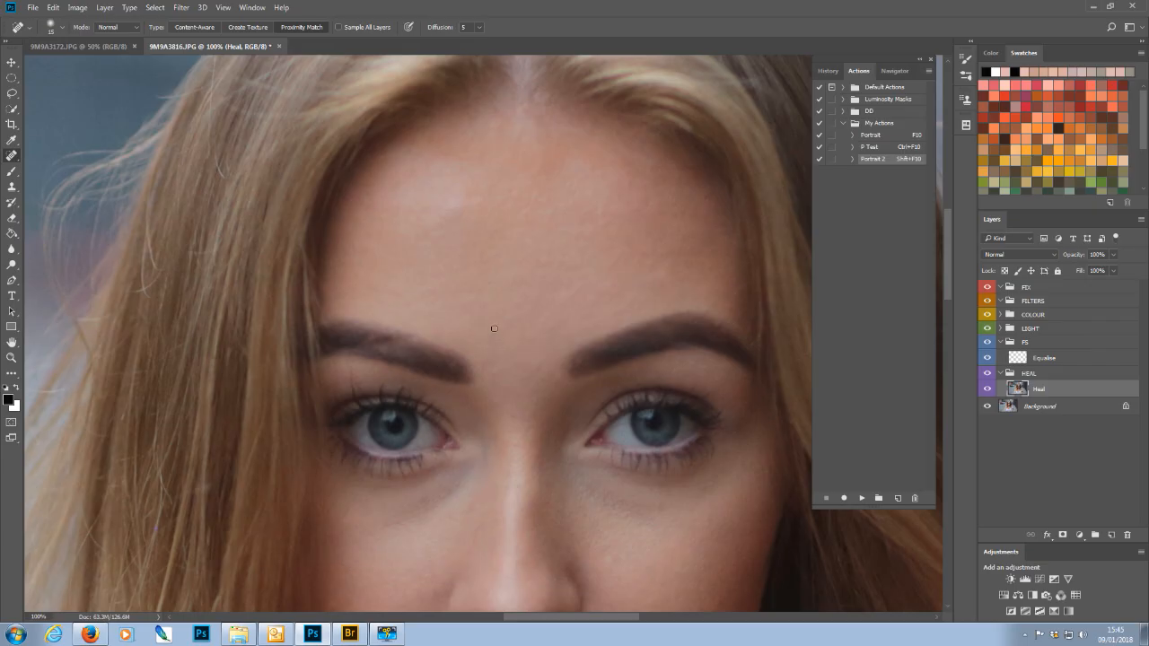
left_click(539, 276)
scroll(541, 289, "down", 2)
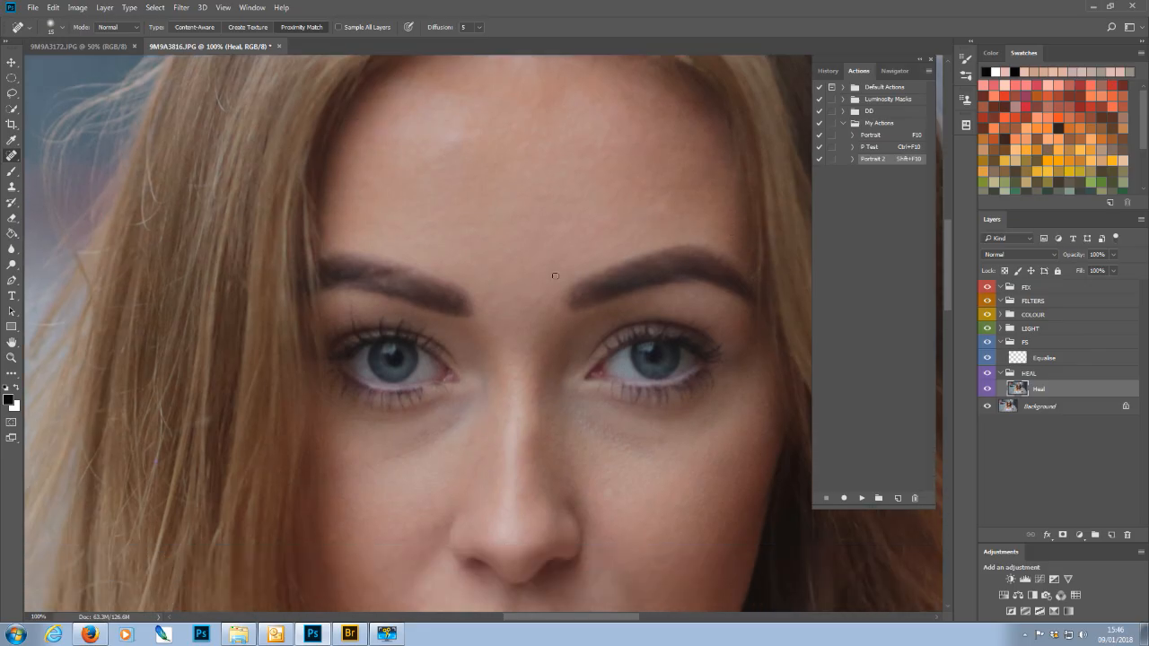
scroll(555, 277, "down", 4)
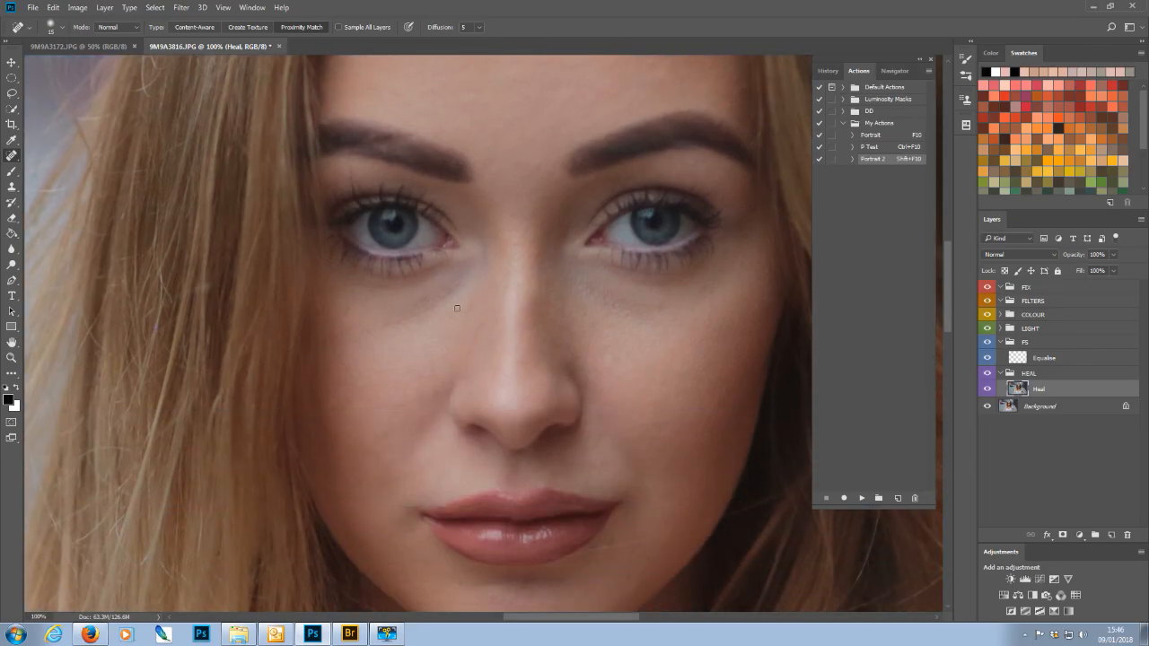
scroll(530, 371, "down", 3)
scroll(530, 372, "down", 1)
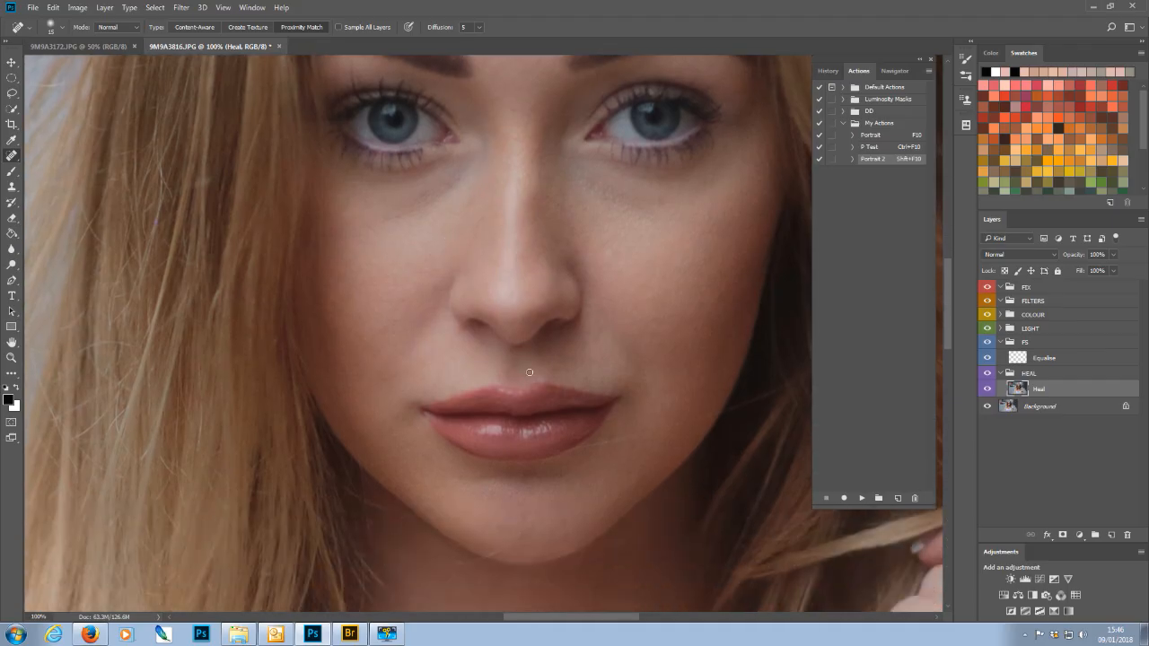
scroll(529, 374, "down", 1)
scroll(530, 375, "down", 1)
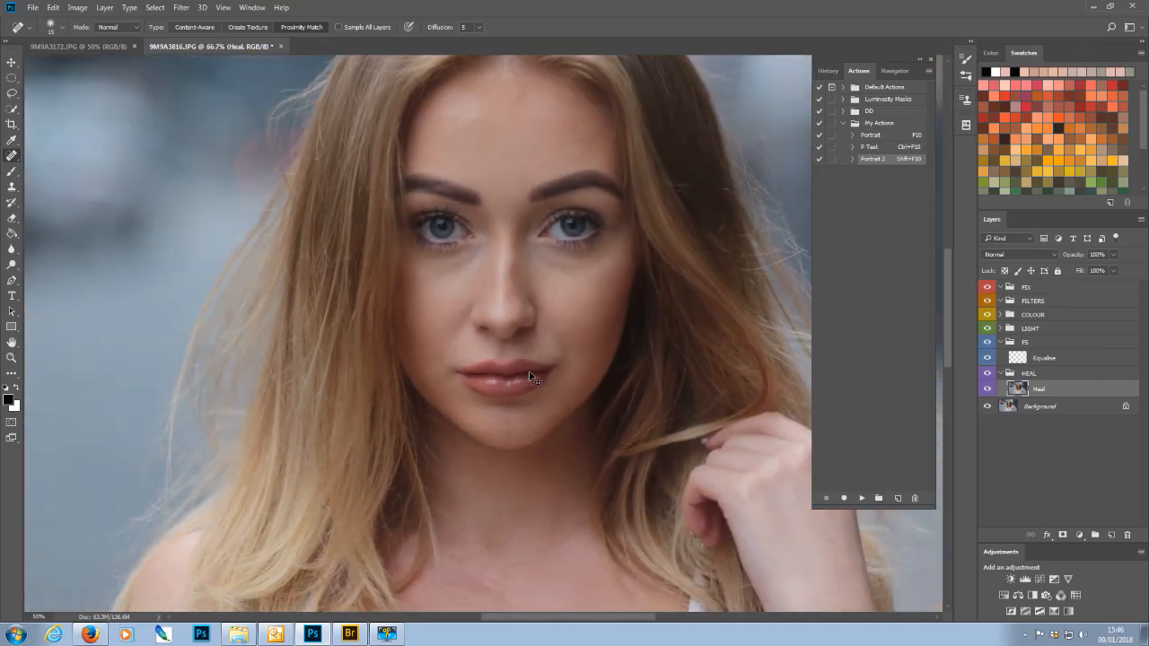
scroll(529, 375, "down", 1)
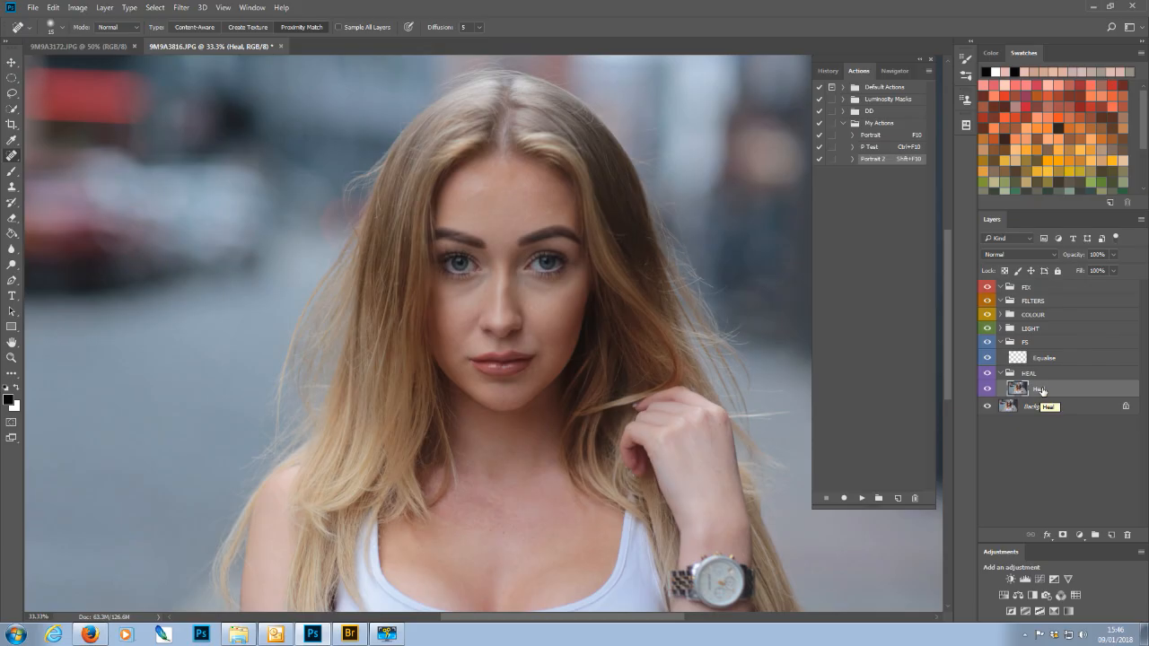
Step: Duplicate the Heal layer, move the copy below Equalise in the FS group and rename it LO
key("ctrl+j")
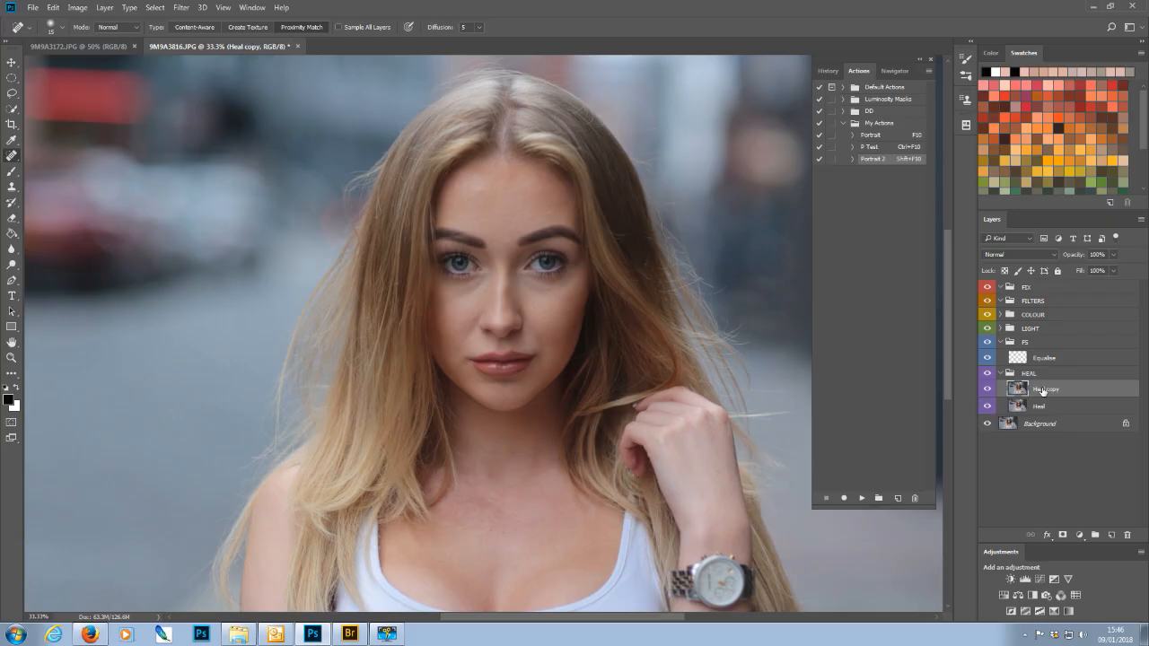
mouse_move(1043, 390)
left_mouse_down()
mouse_move(1040, 356)
mouse_move(1050, 377)
left_mouse_up()
double_click(1050, 376)
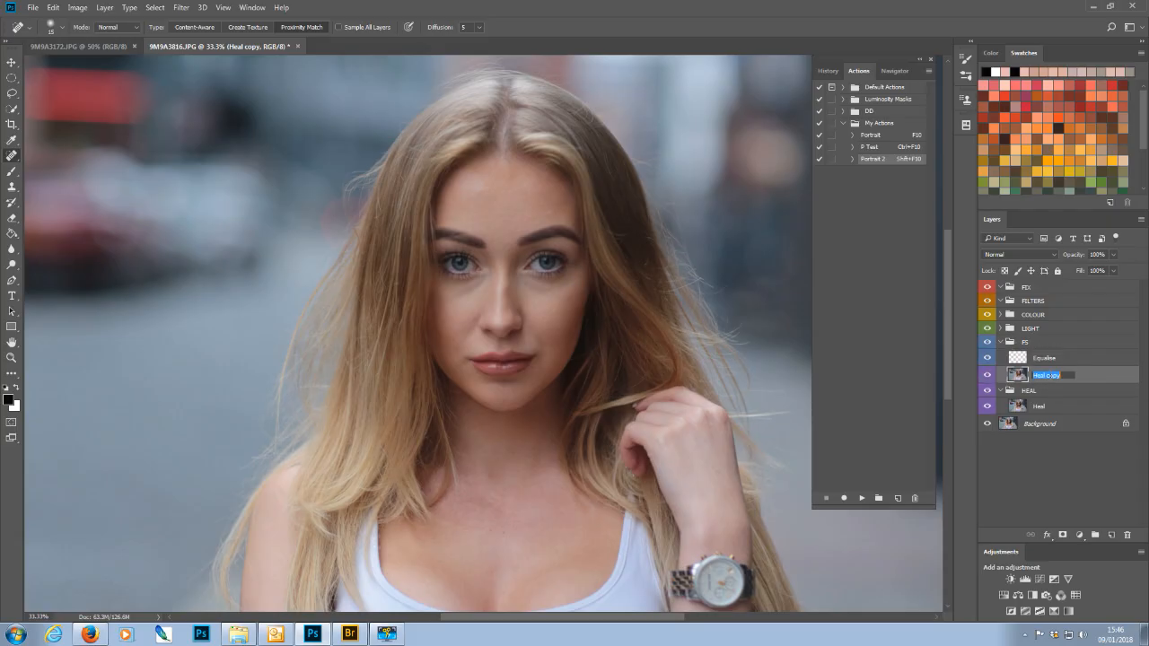
type("LO")
key("Return")
Step: Duplicate the LO layer, rename the copy HI and move it above Equalise in the FS group
key("ctrl+j")
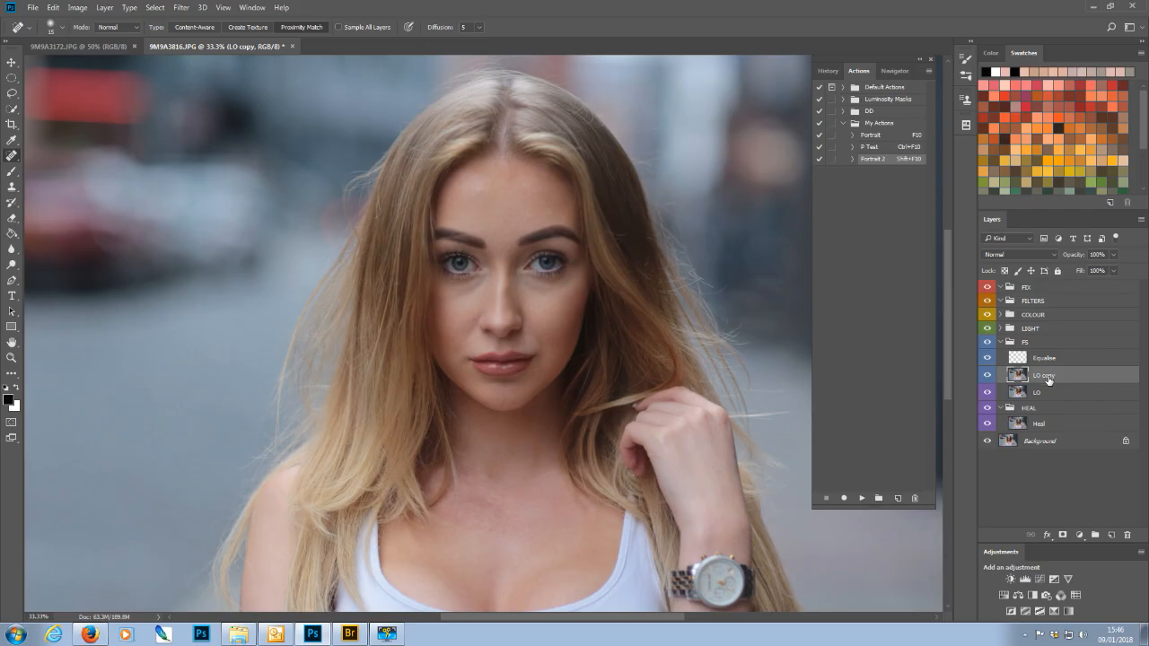
double_click(1048, 378)
type("HI")
key("Return")
left_click_drag(1049, 380, 1047, 356)
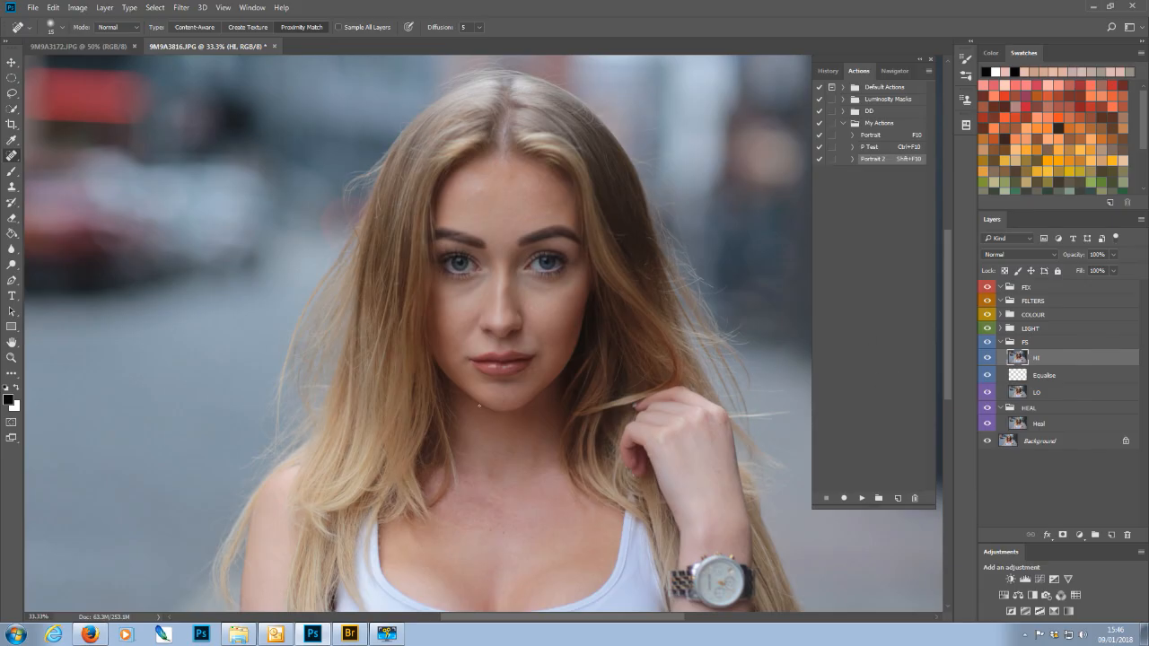
Step: Apply the Dust & Scratches filter to the LO layer with a radius of 7 pixels and threshold 0
left_click(1040, 377)
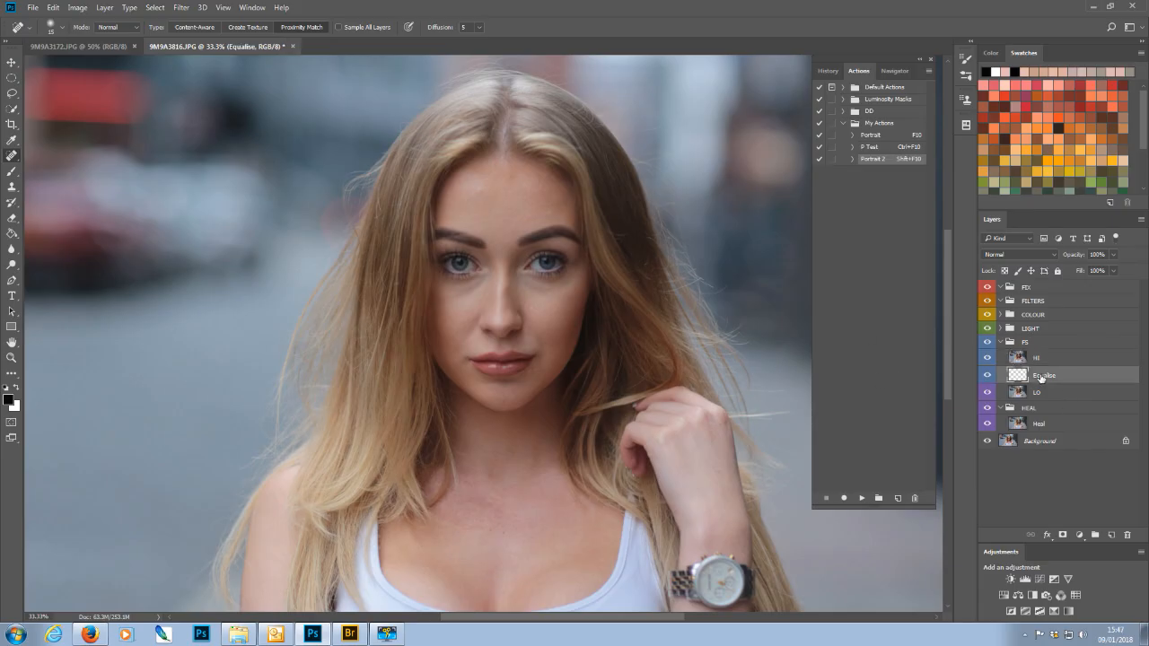
left_click(1034, 358)
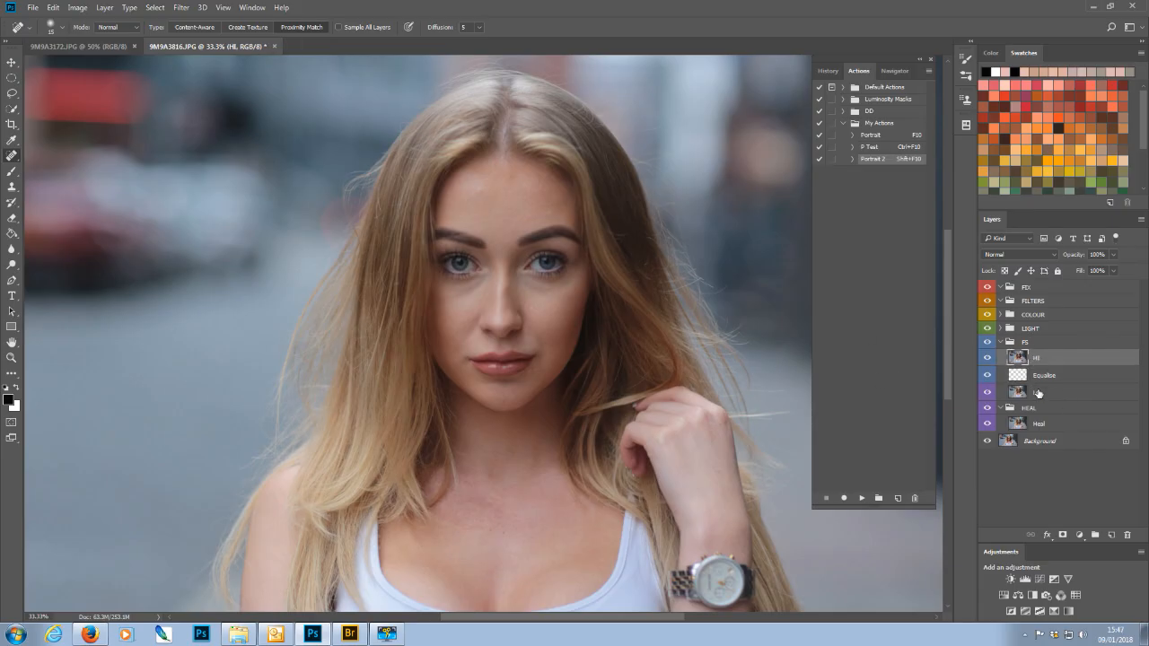
left_click(1038, 393)
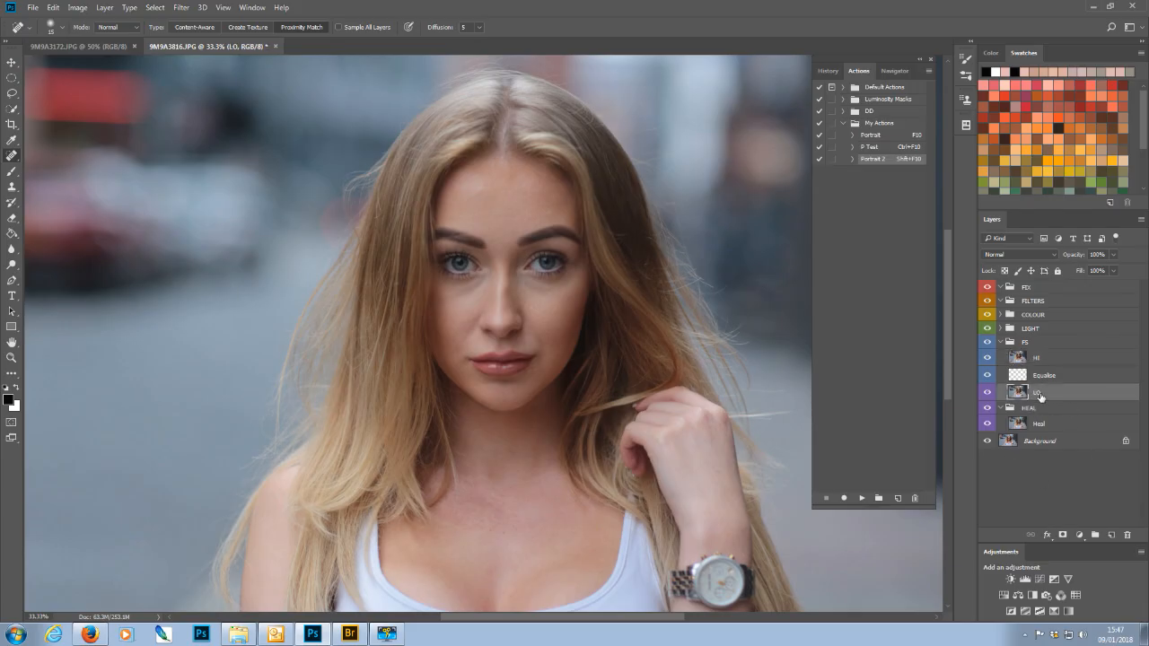
left_click(184, 9)
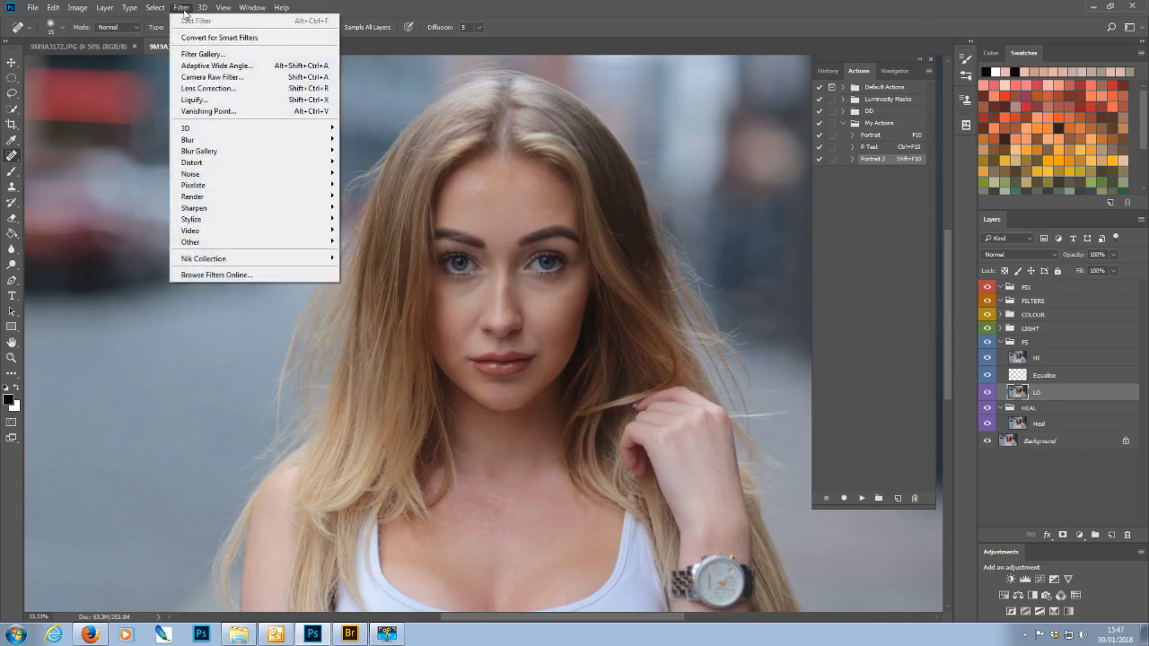
mouse_move(221, 184)
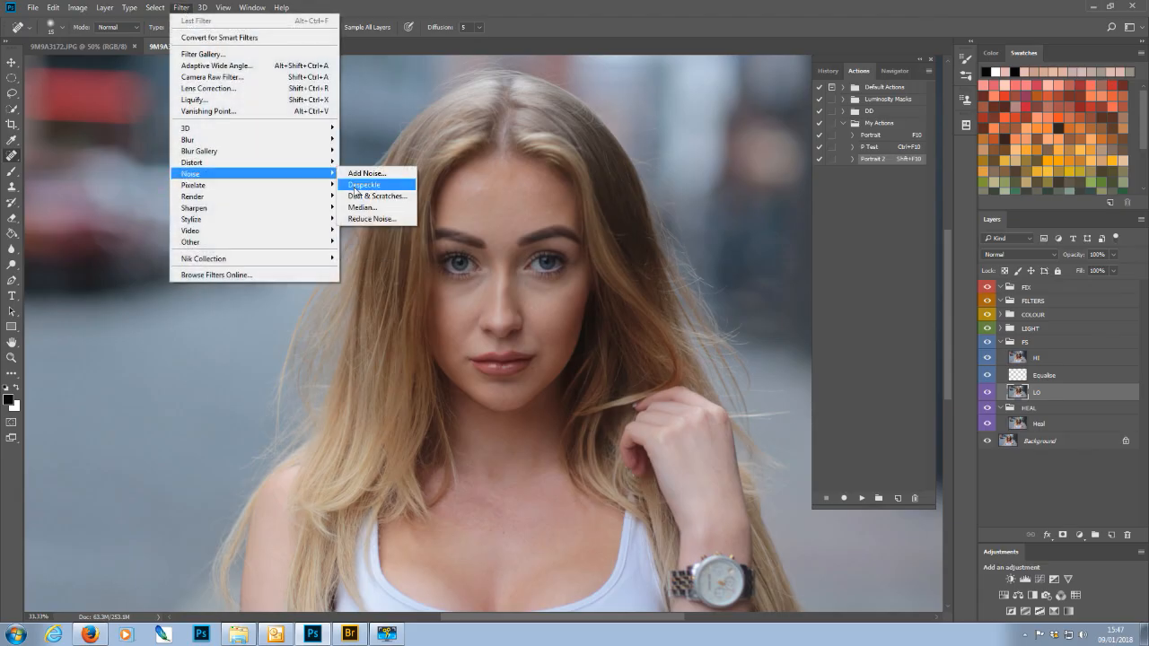
key("Return")
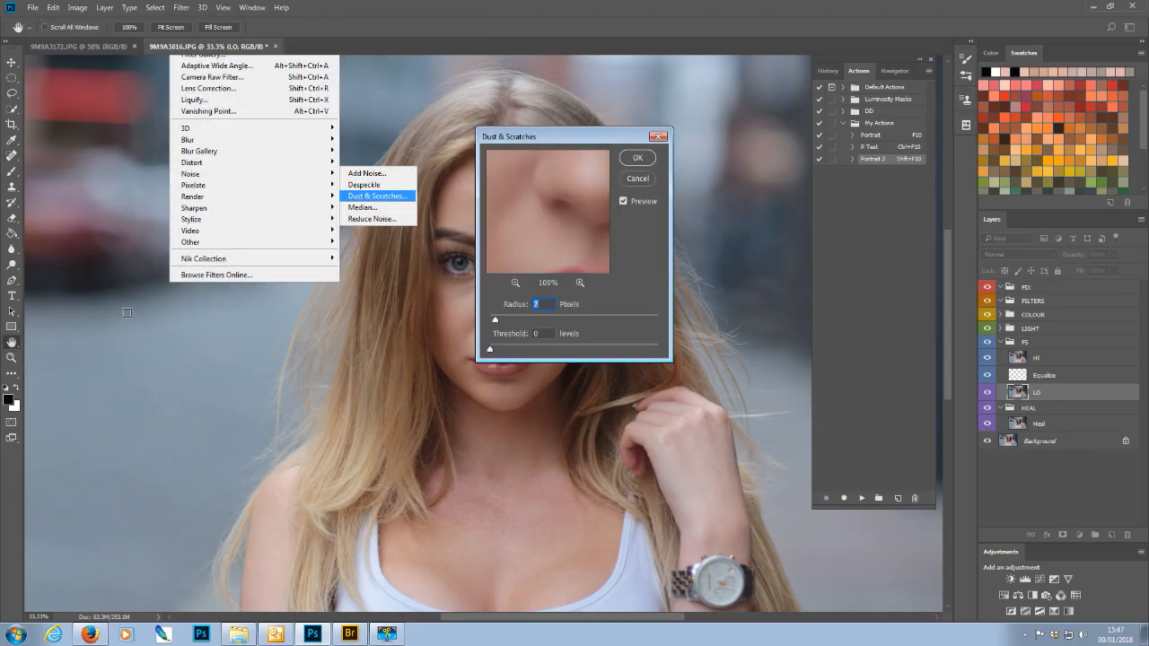
left_click(645, 158)
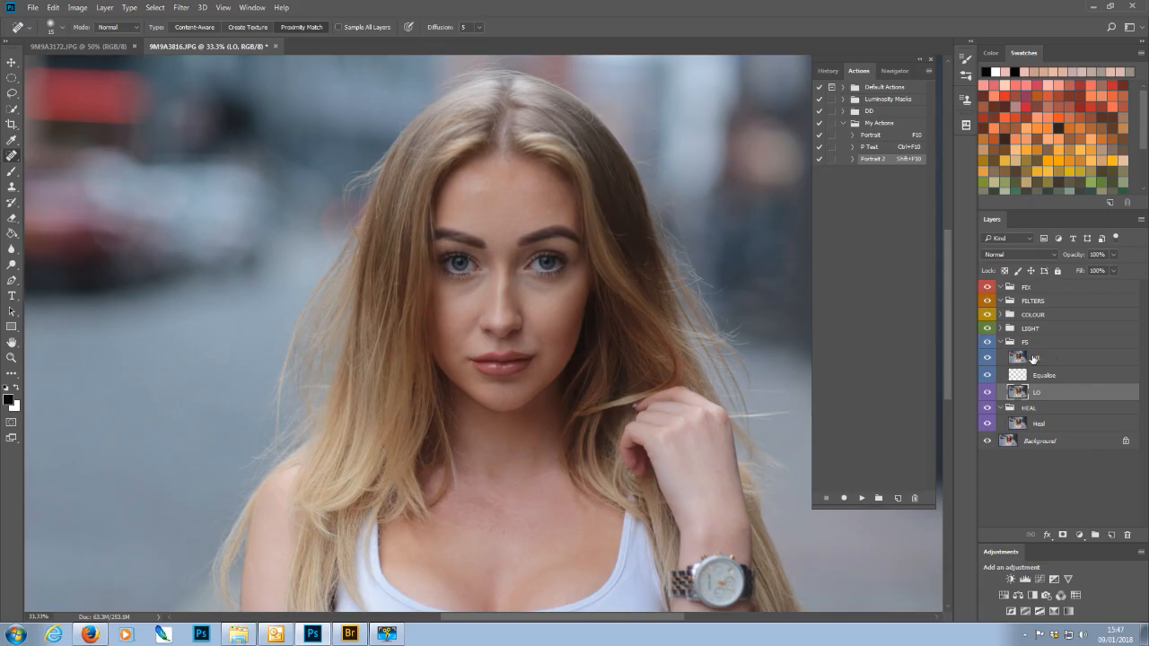
Step: Use Apply Image on HI with layer LO inverted, blending Add, scale 2 and offset 0, and set HI's blend mode to Linear Light
left_click(1032, 358)
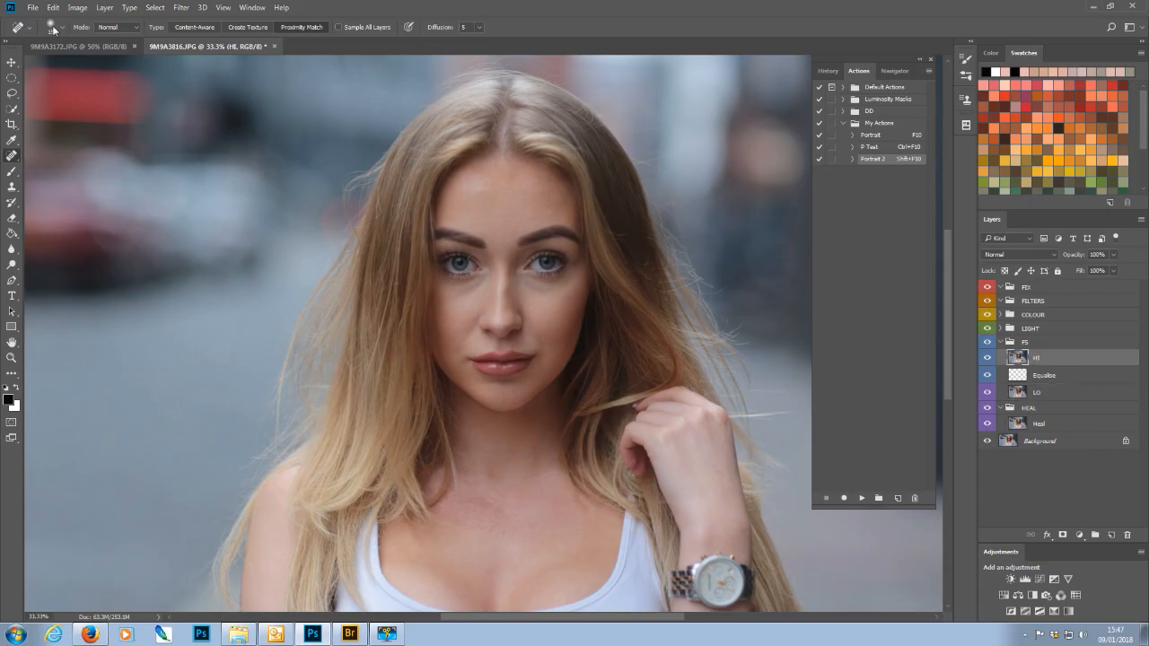
left_click(77, 8)
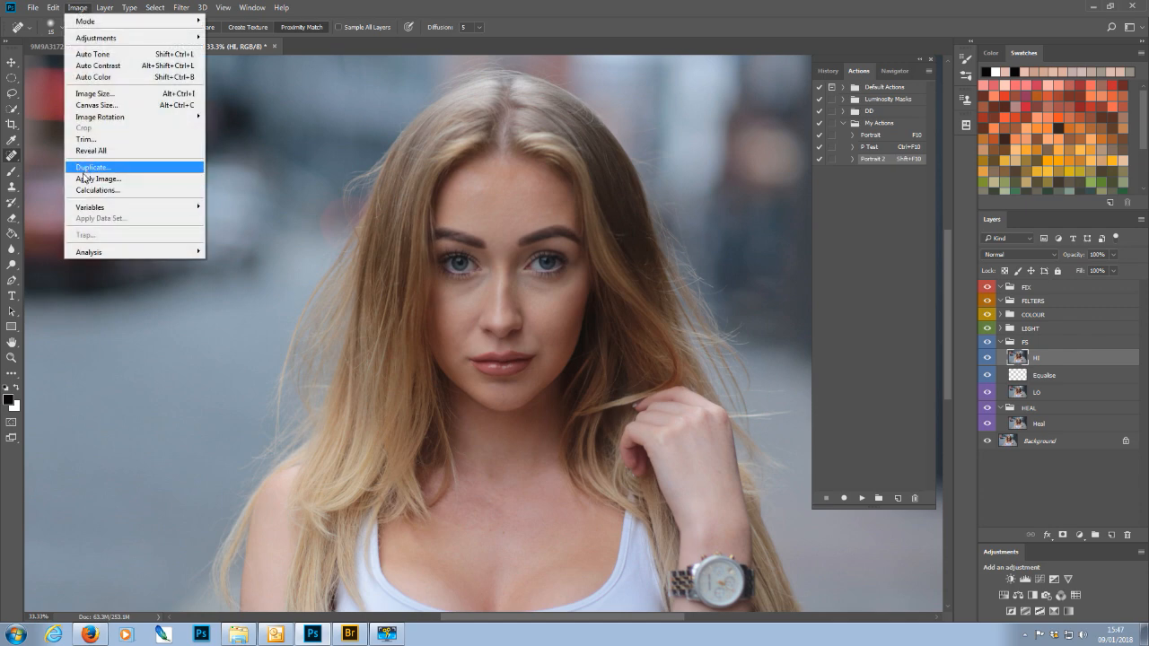
left_click(91, 179)
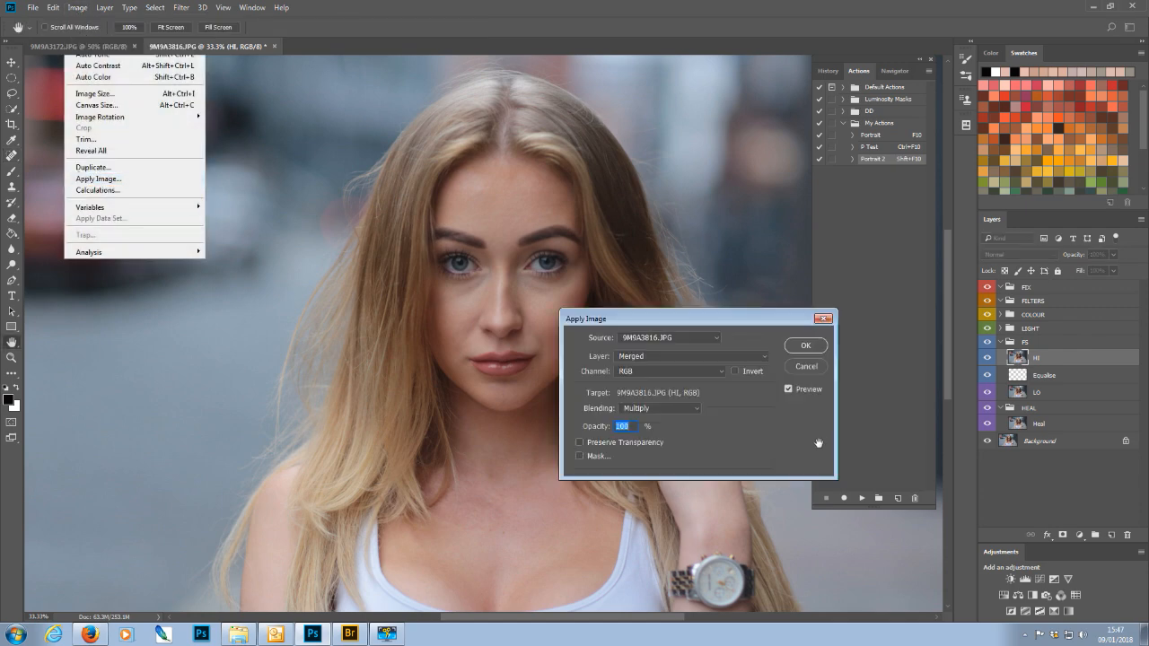
left_click(761, 363)
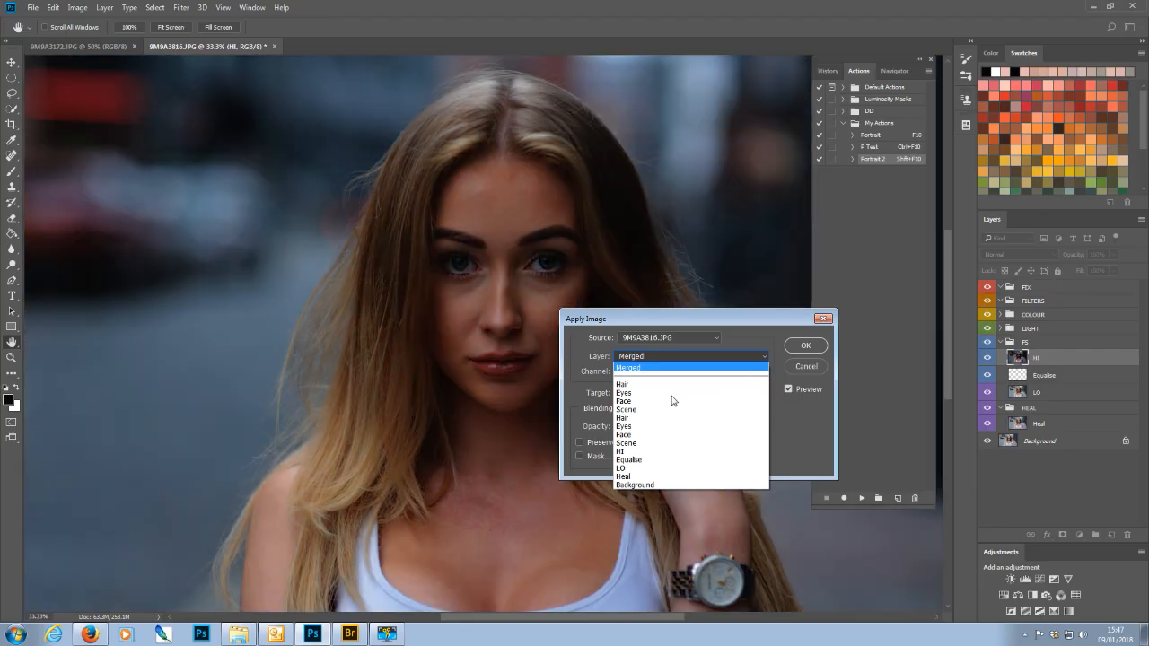
left_click(648, 468)
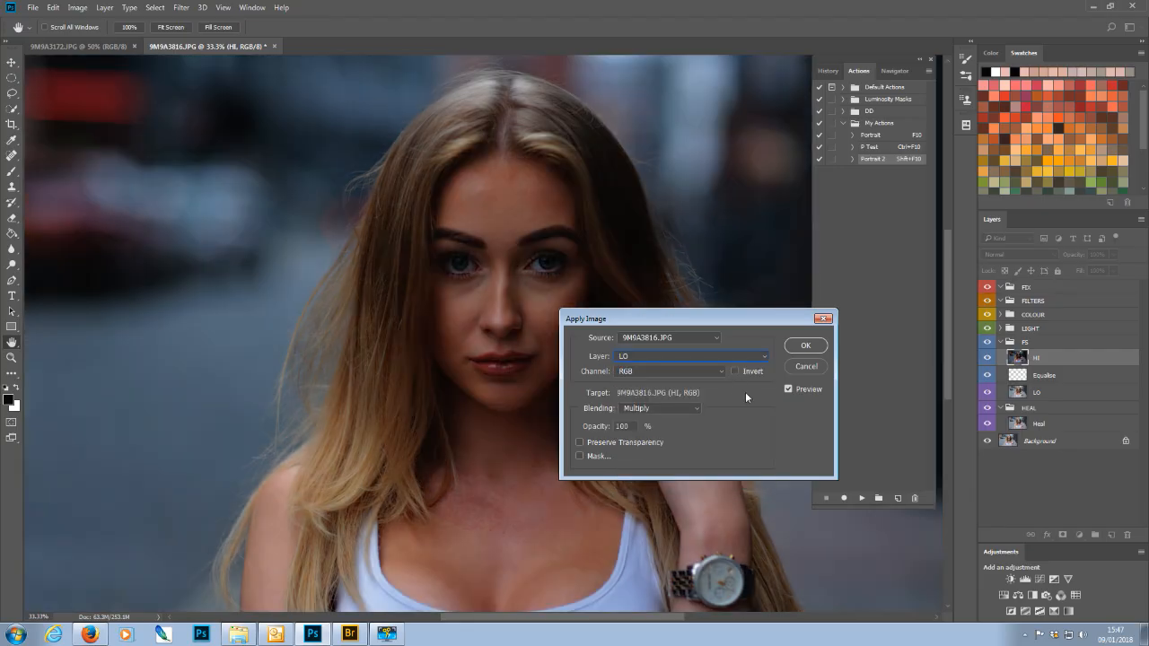
left_click(692, 409)
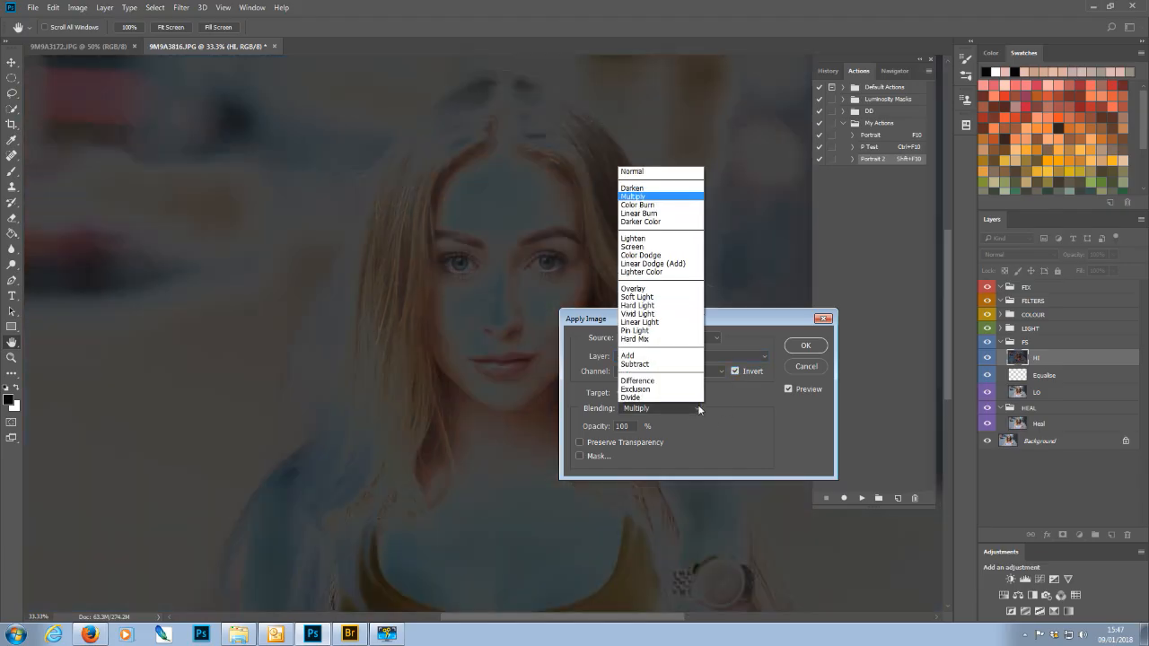
left_click(675, 356)
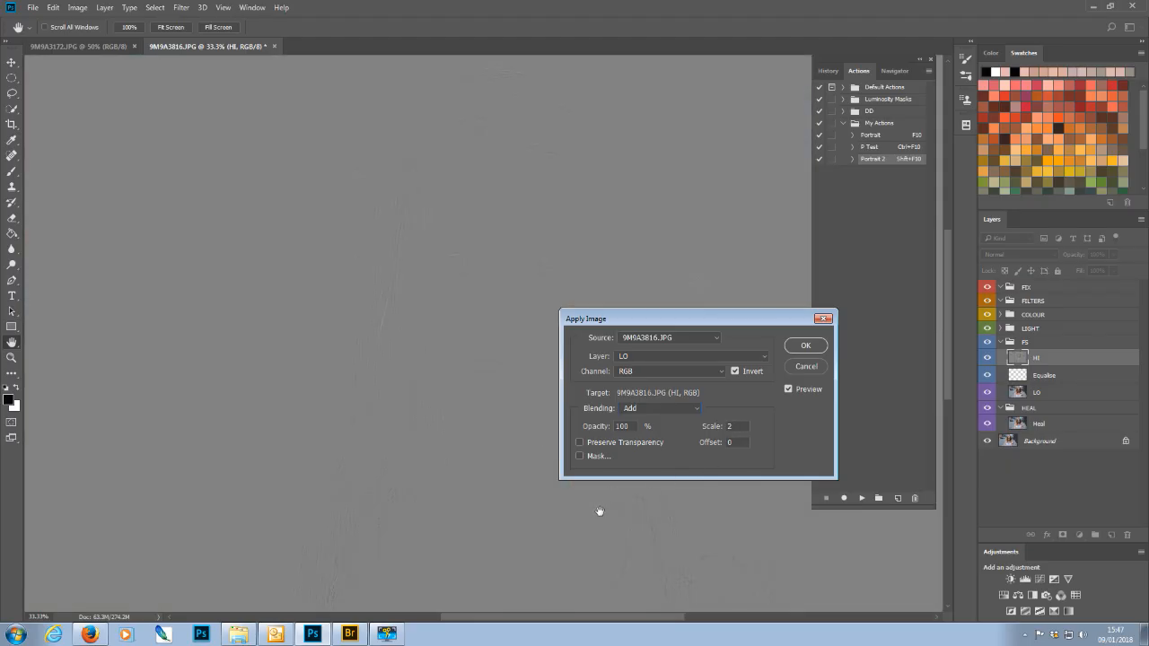
left_click(805, 346)
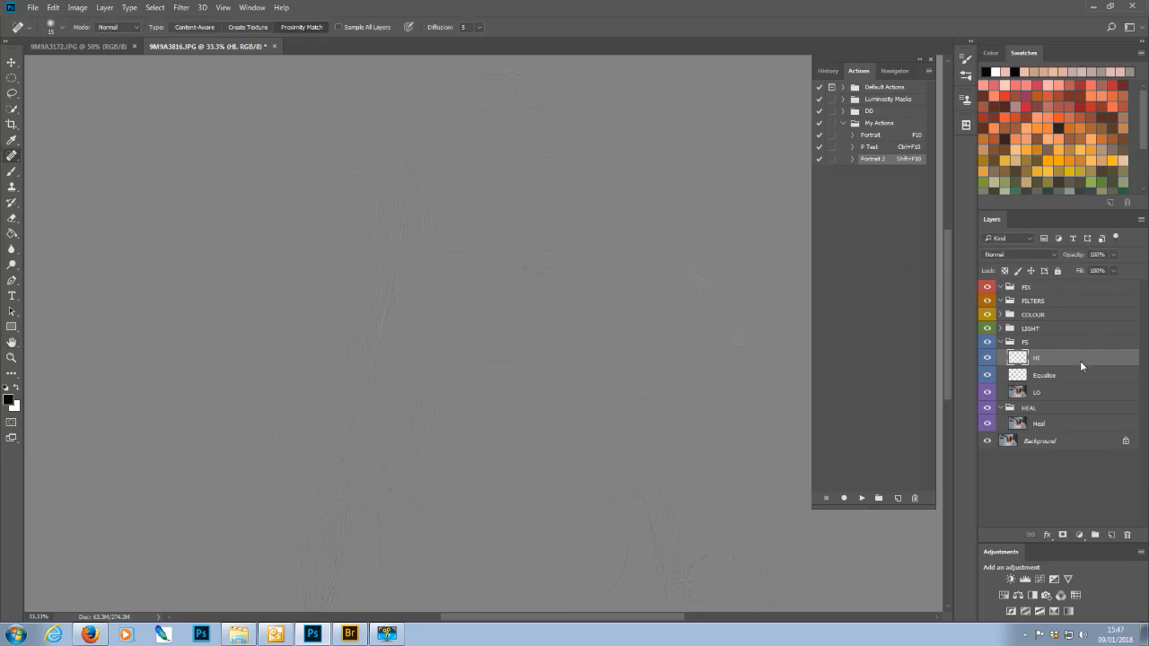
left_click(1051, 252)
left_click(986, 403)
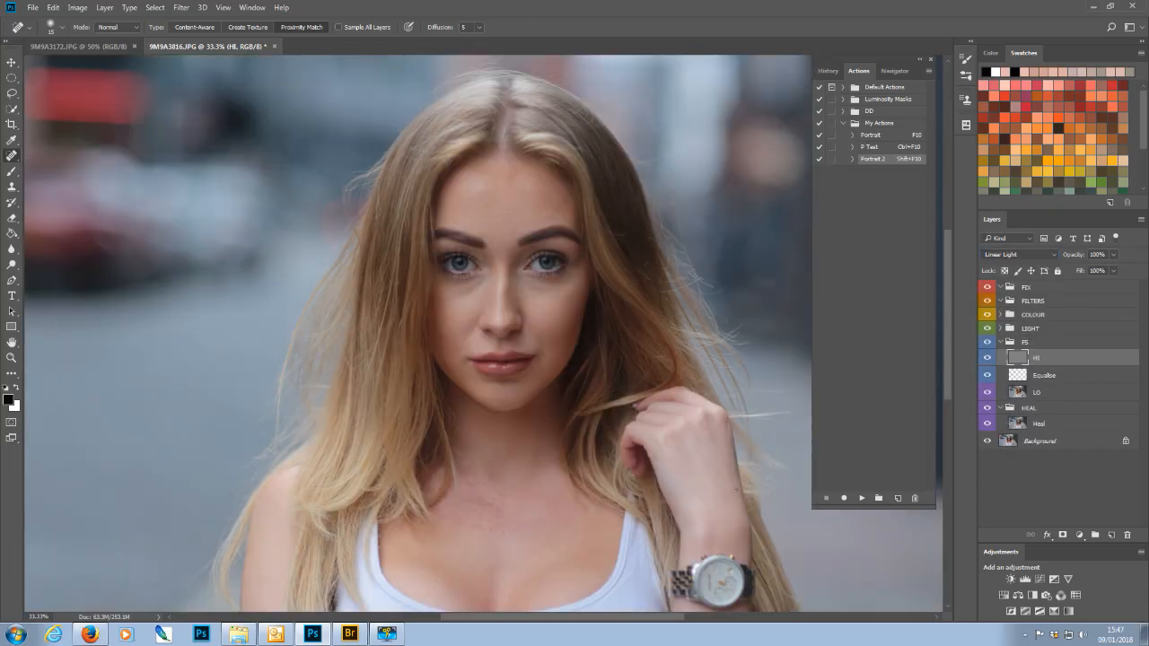
Step: On the LO layer, lasso the left part of the forehead between the hairline and the eyebrow
left_click(1069, 401)
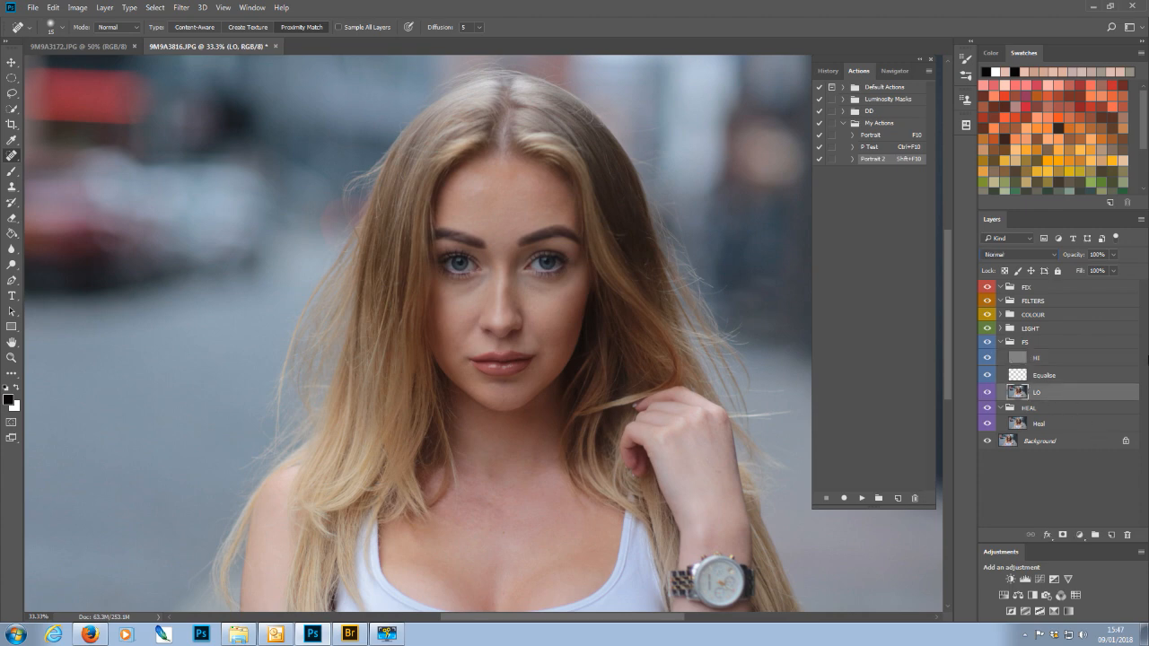
key("ctrl+plus")
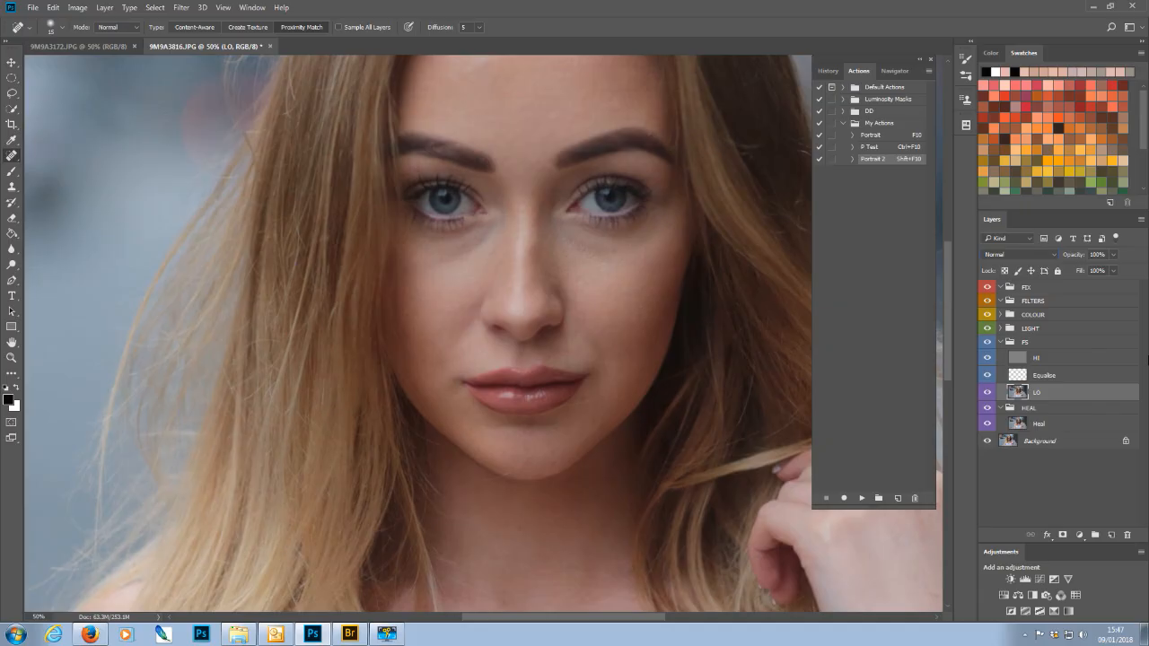
key("ctrl+plus")
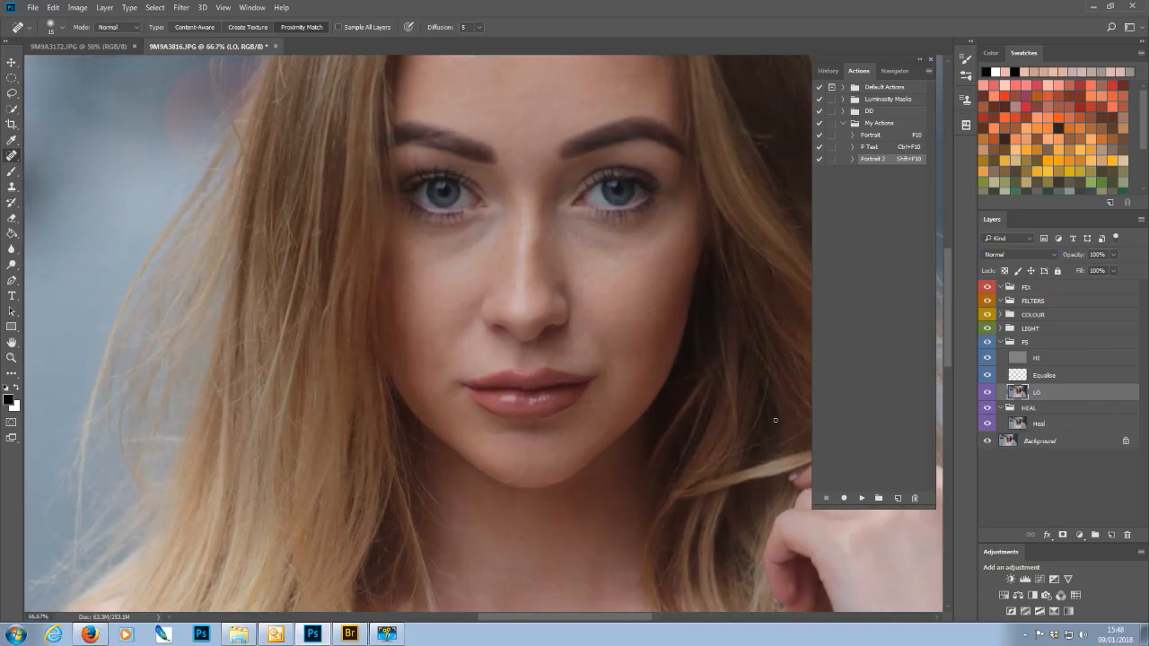
left_click_drag(946, 343, 945, 297)
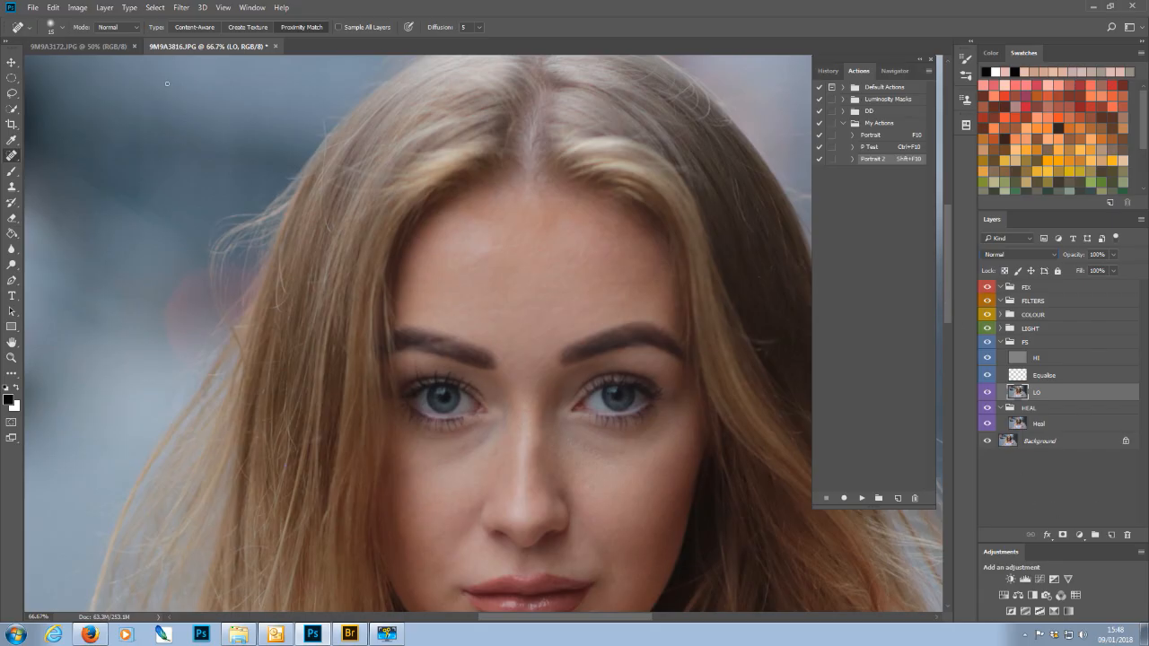
left_click(12, 92)
left_click(50, 95)
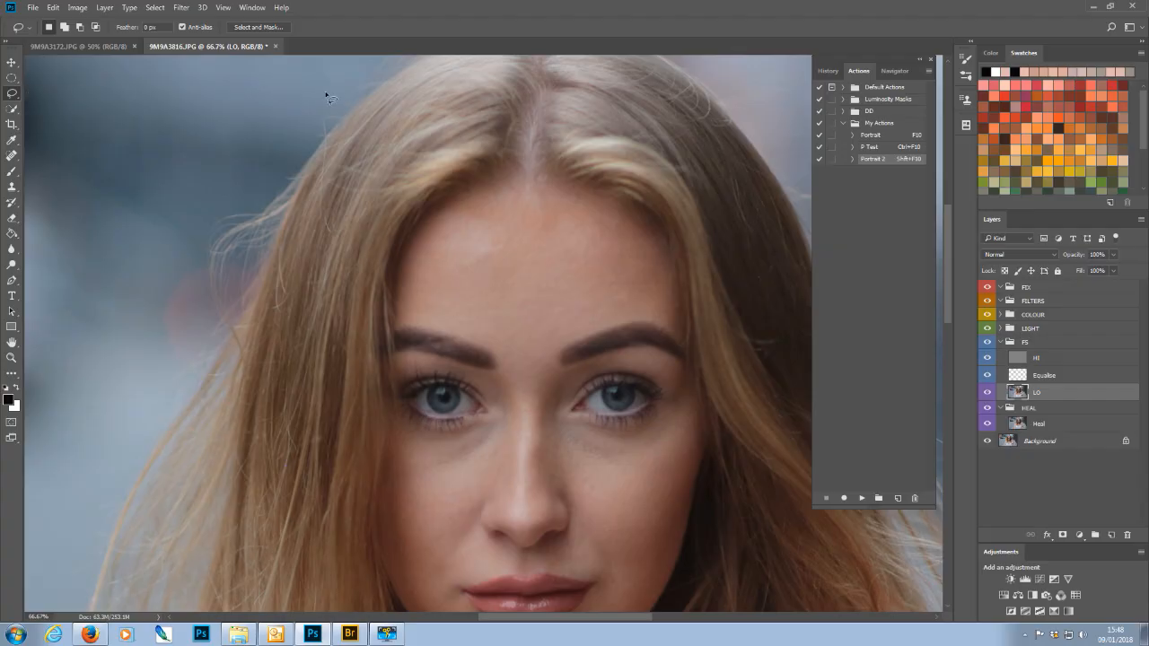
mouse_move(431, 222)
left_mouse_down()
mouse_move(401, 281)
mouse_move(415, 325)
mouse_move(440, 332)
mouse_move(484, 246)
mouse_move(481, 190)
mouse_move(431, 225)
left_mouse_up()
Step: Apply a Gaussian Blur with a radius of 6 pixels to the selected left part of the forehead
left_click(183, 8)
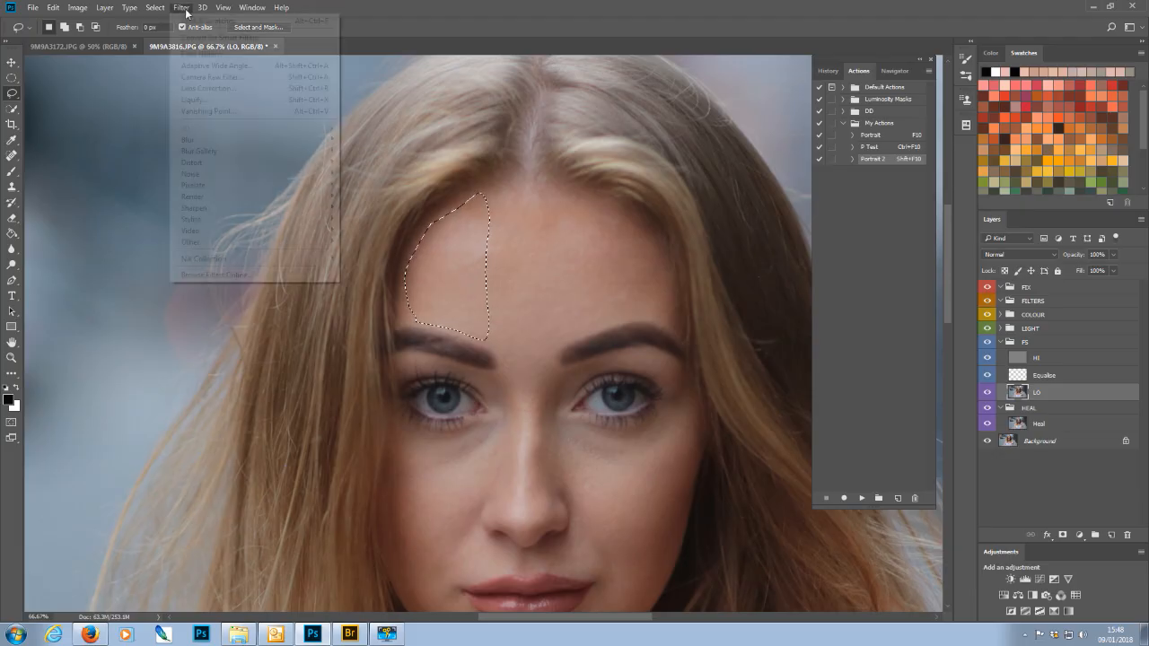
mouse_move(269, 140)
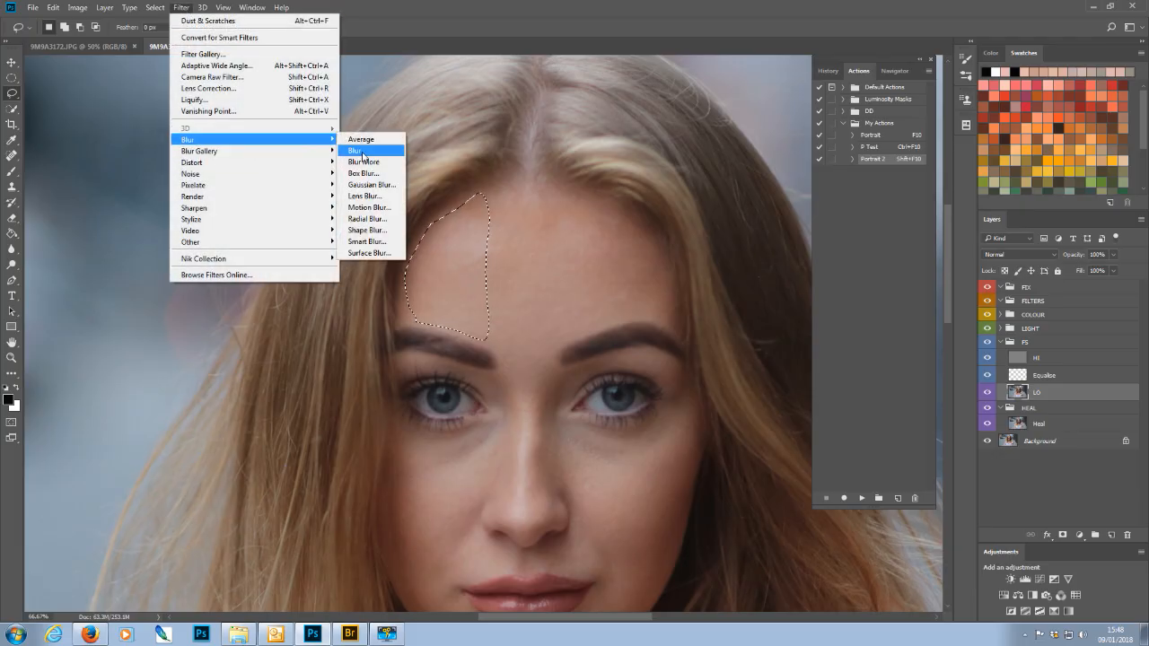
left_click(354, 185)
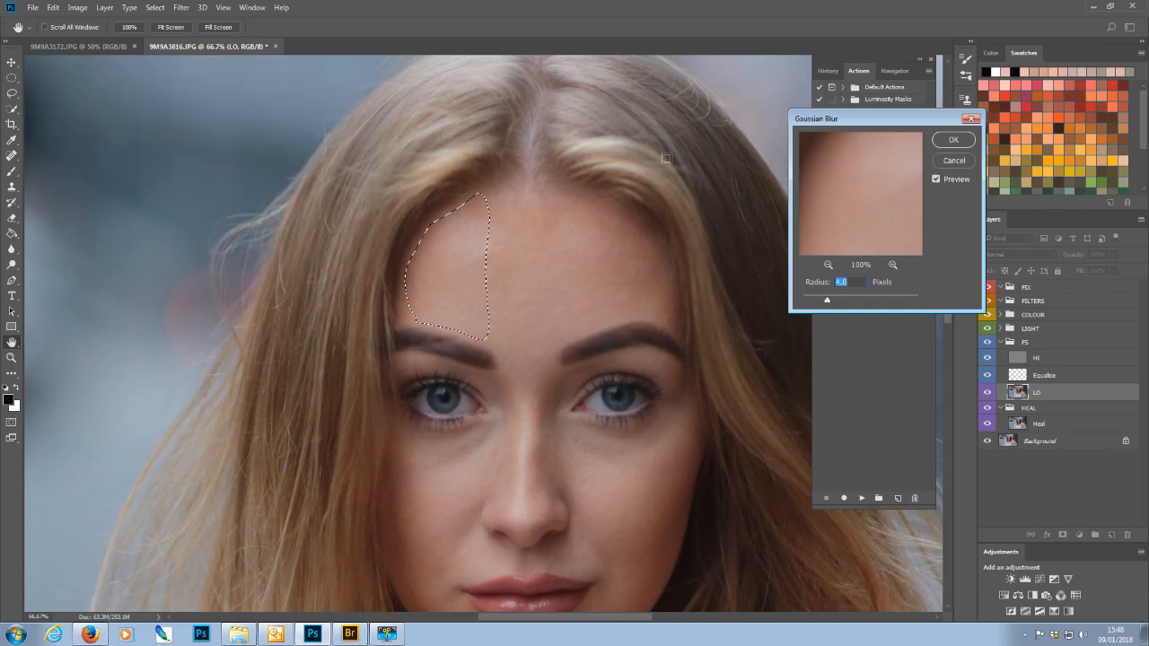
key("ctrl+plus")
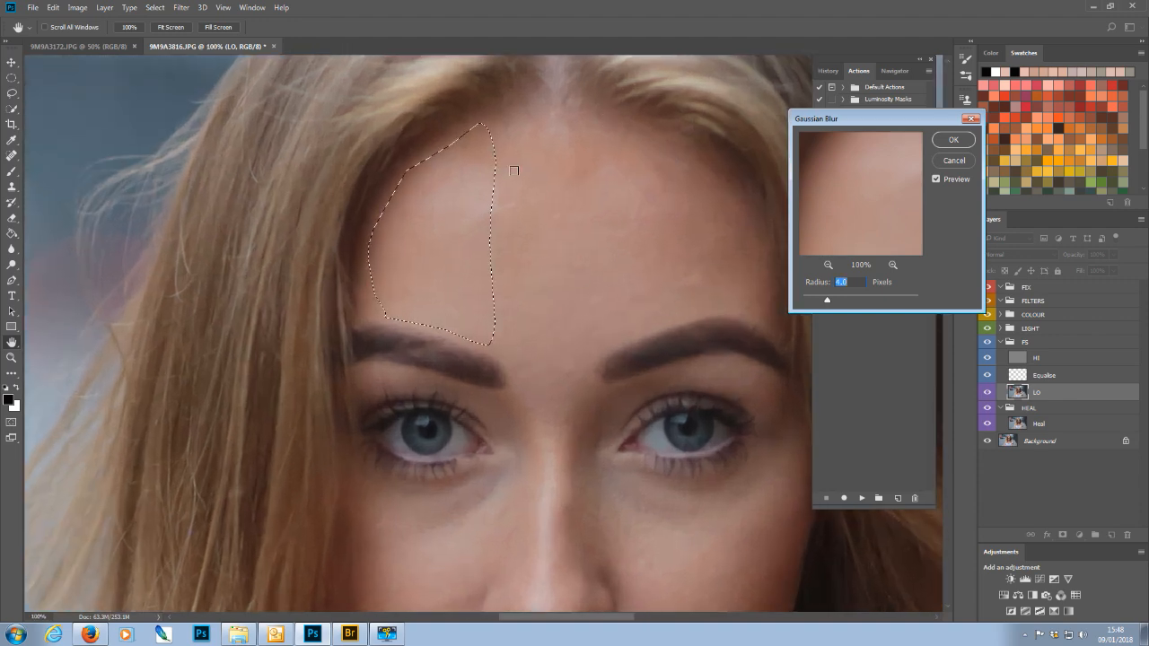
type("5")
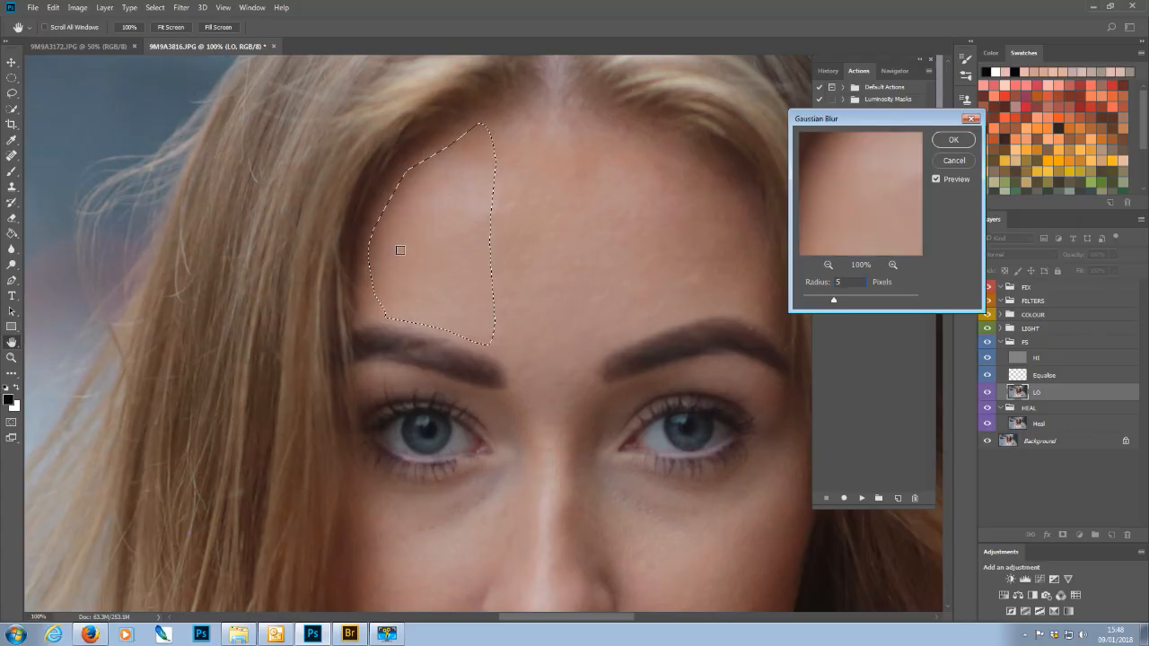
key("Up")
left_click(953, 142)
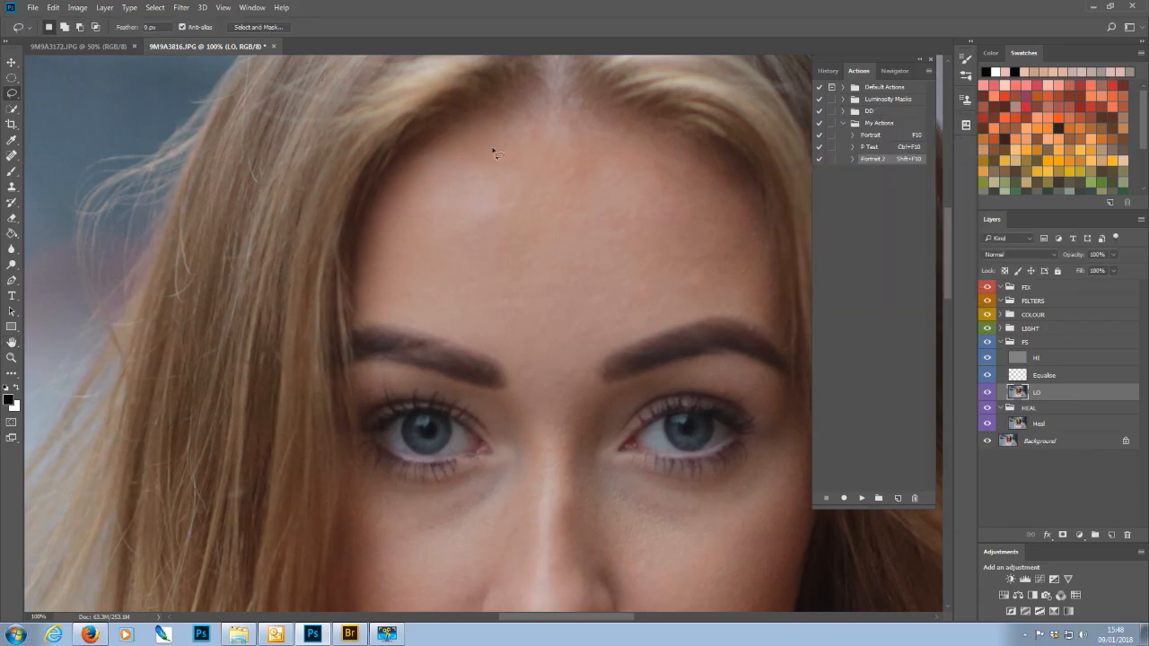
Step: Lasso the middle and right parts of the forehead in turn, repeating the Gaussian Blur on each and deselecting
left_click_drag(473, 137, 468, 320)
mouse_move(507, 362)
left_mouse_down()
mouse_move(588, 376)
mouse_move(597, 363)
mouse_move(608, 213)
mouse_move(590, 136)
mouse_move(566, 118)
mouse_move(512, 117)
mouse_move(486, 153)
left_mouse_up()
key("ctrl+d")
left_click_drag(584, 145, 602, 347)
mouse_move(680, 303)
left_mouse_down()
mouse_move(655, 159)
mouse_move(600, 140)
mouse_move(585, 147)
left_mouse_up()
left_click(684, 197)
mouse_move(666, 166)
left_mouse_down()
mouse_move(692, 312)
mouse_move(776, 320)
mouse_move(781, 268)
mouse_move(761, 203)
mouse_move(732, 170)
mouse_move(666, 158)
mouse_move(667, 172)
left_mouse_up()
key("ctrl+d")
Step: Examine the smoothed forehead close up and from farther out
key("ctrl+minus")
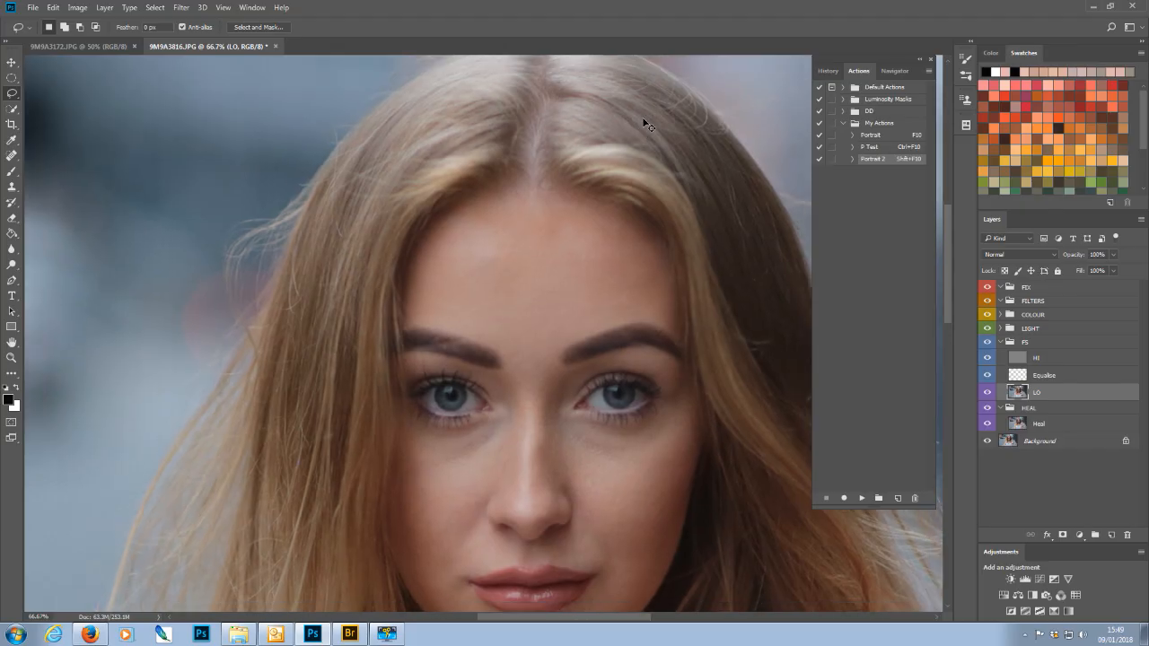
key("ctrl+minus")
key("ctrl+plus")
key("ctrl+plus")
key("ctrl+plus")
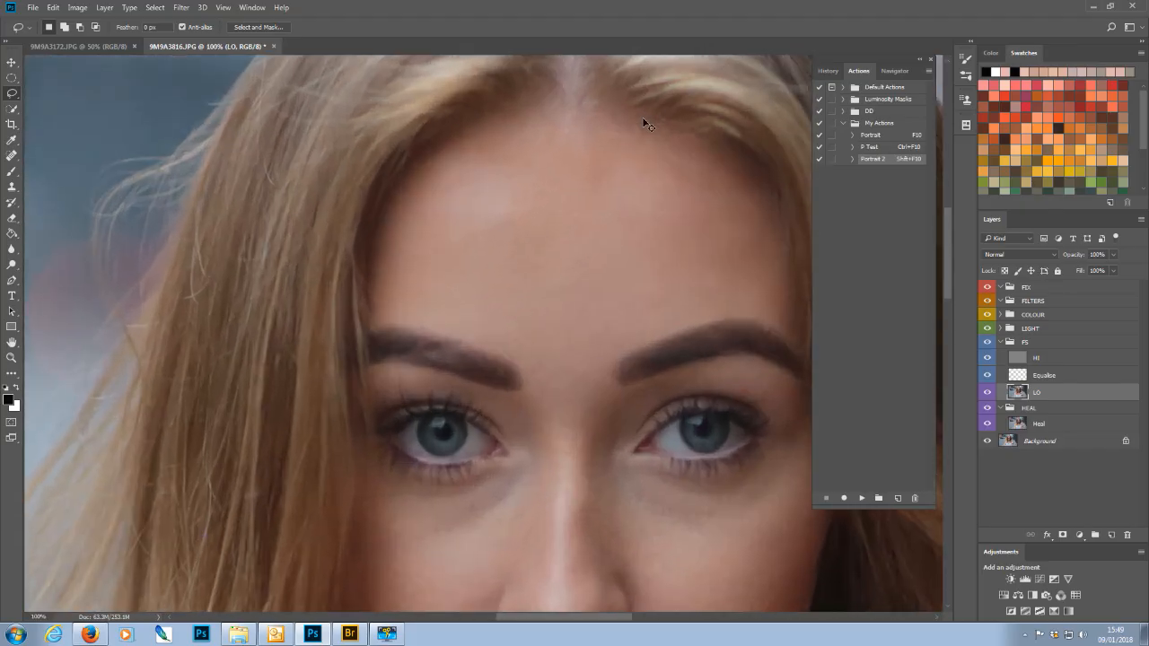
key("ctrl+minus")
key("ctrl+minus")
key("ctrl+minus")
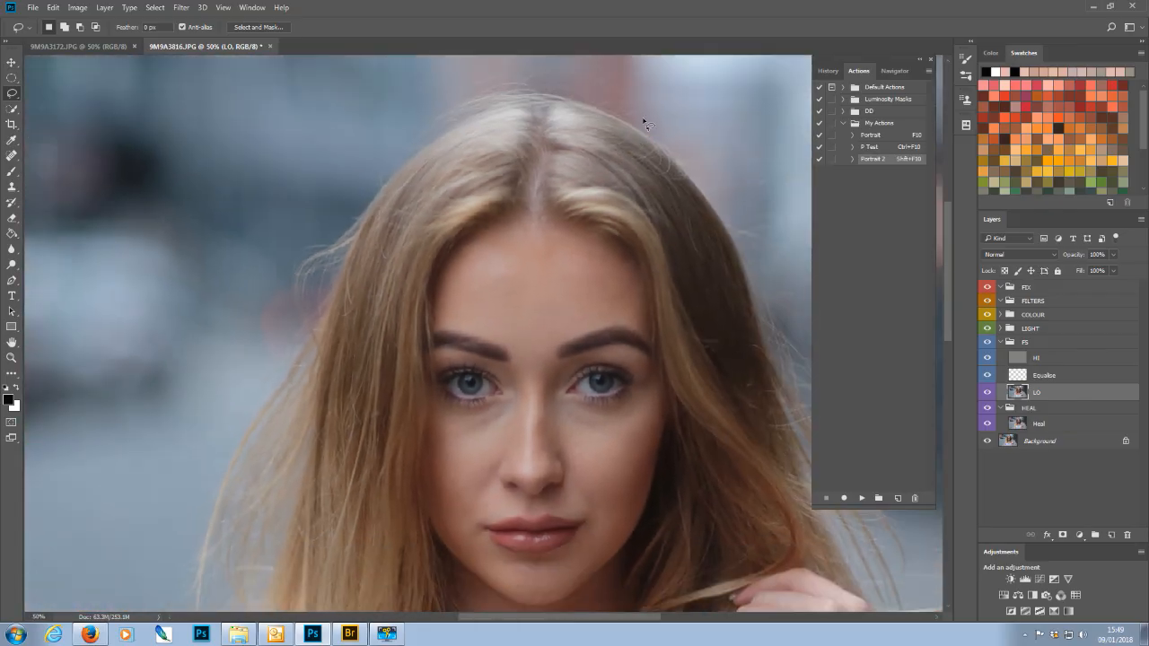
Step: Lasso the right cheek between the eye and mouth, blur it with a 4-pixel Gaussian Blur and deselect
left_click_drag(950, 278, 949, 310)
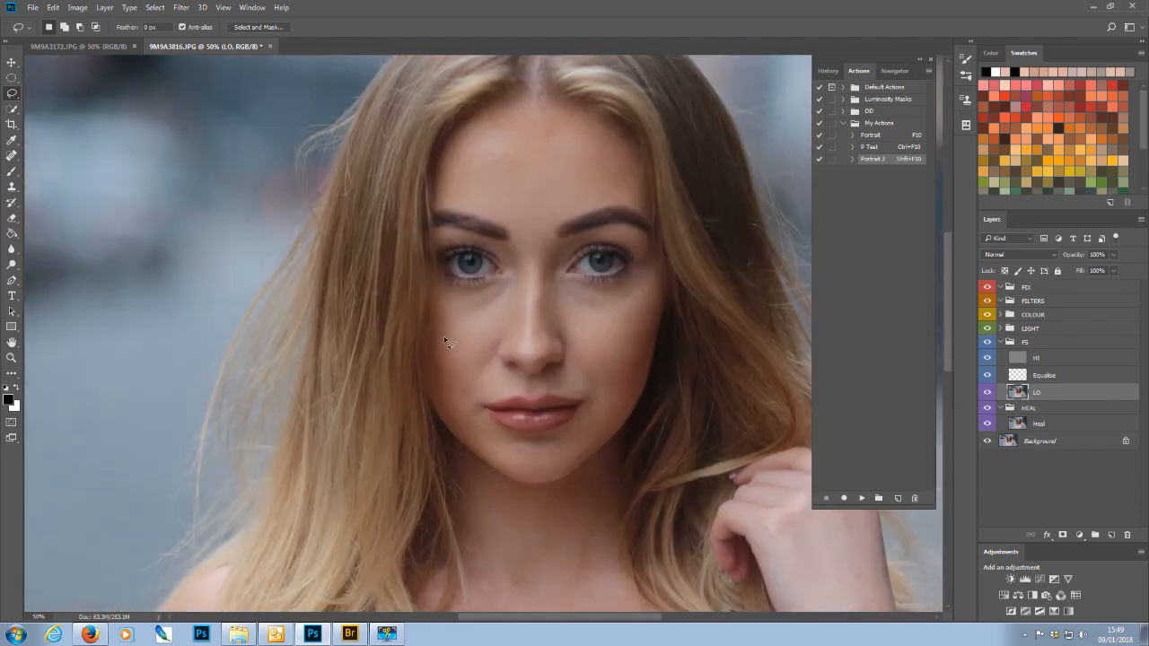
key("ctrl+plus")
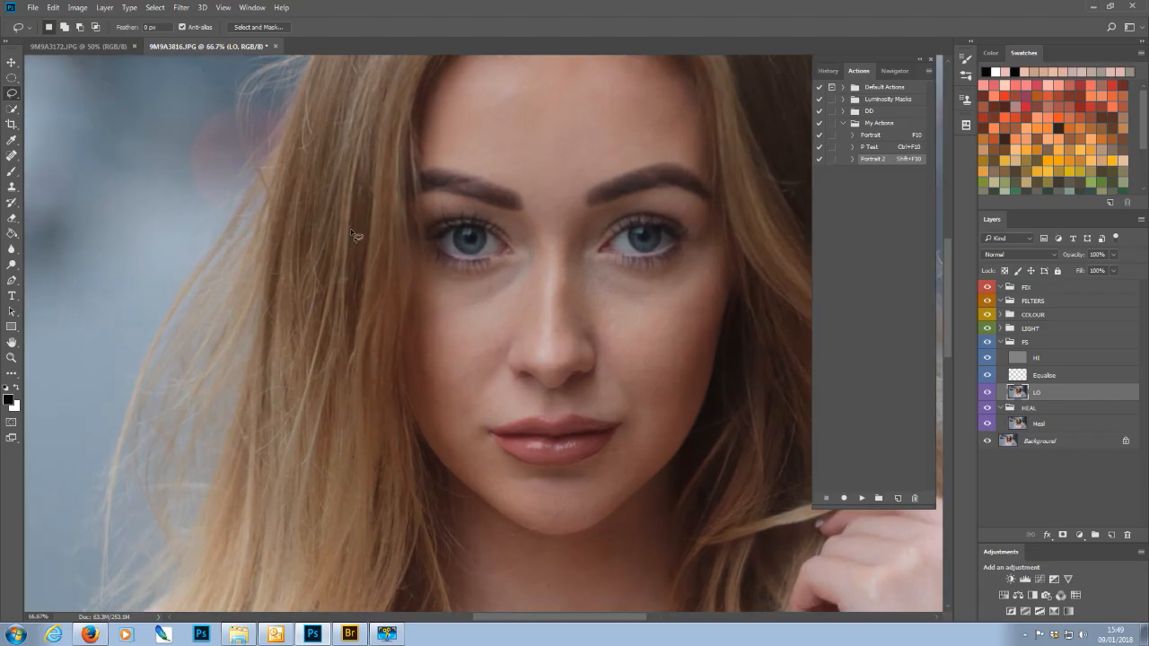
mouse_move(579, 283)
left_mouse_down()
mouse_move(590, 371)
mouse_move(624, 373)
mouse_move(637, 391)
mouse_move(667, 388)
mouse_move(701, 288)
mouse_move(580, 288)
left_mouse_up()
left_click(183, 8)
mouse_move(208, 141)
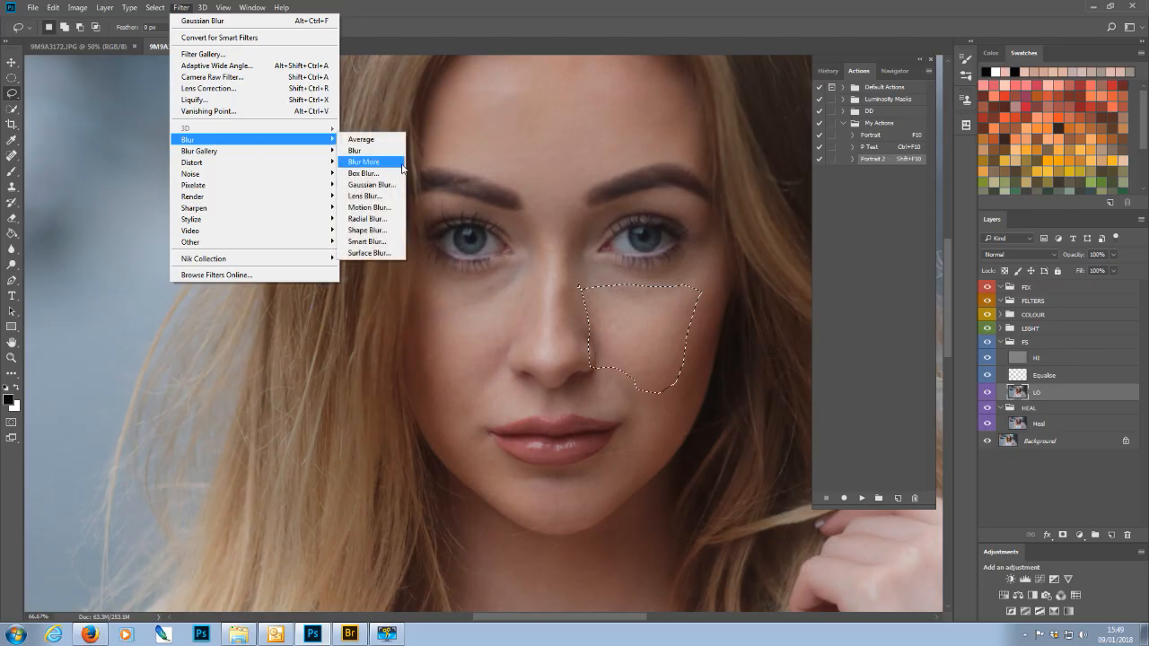
left_click(370, 185)
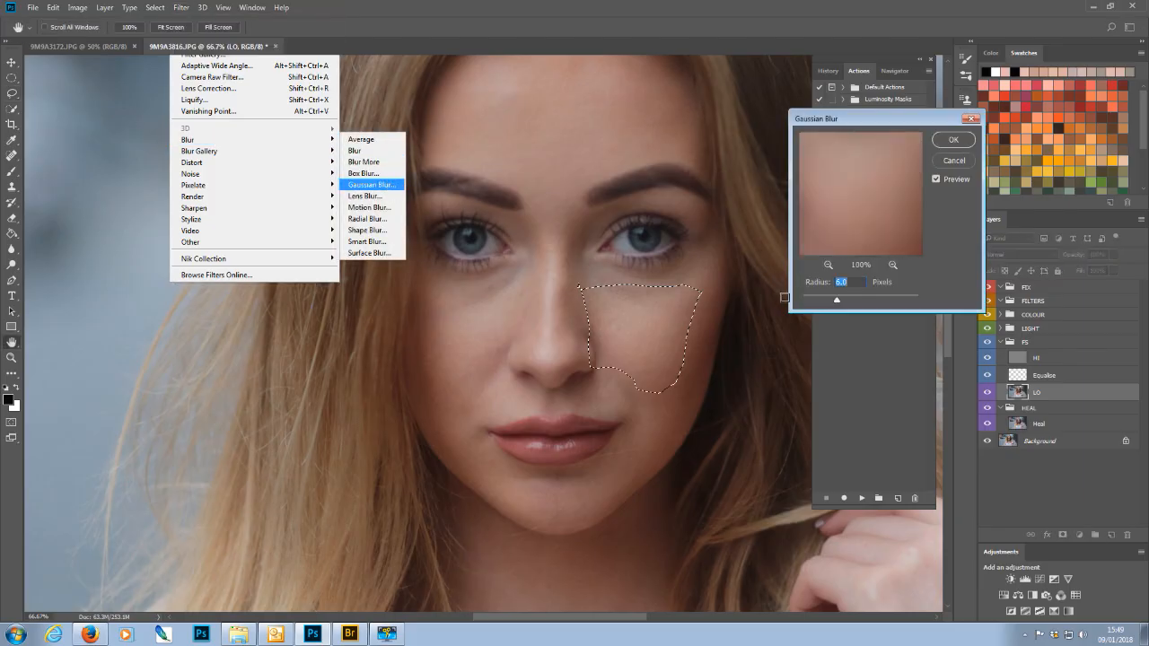
type("4")
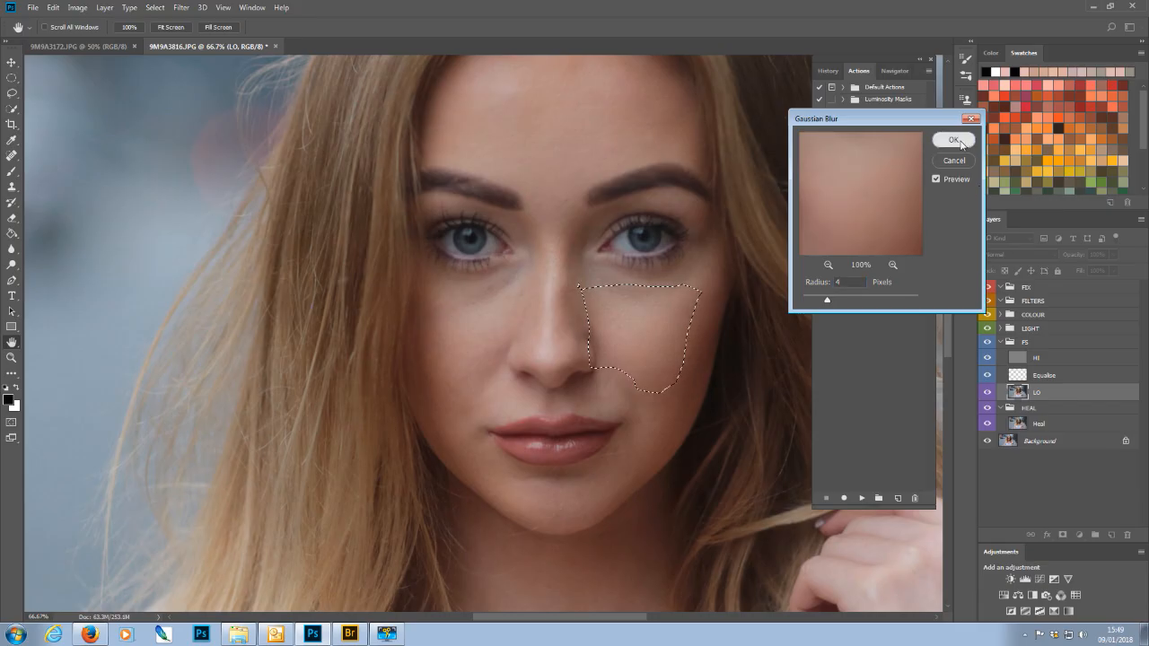
key("Return")
key("ctrl+d")
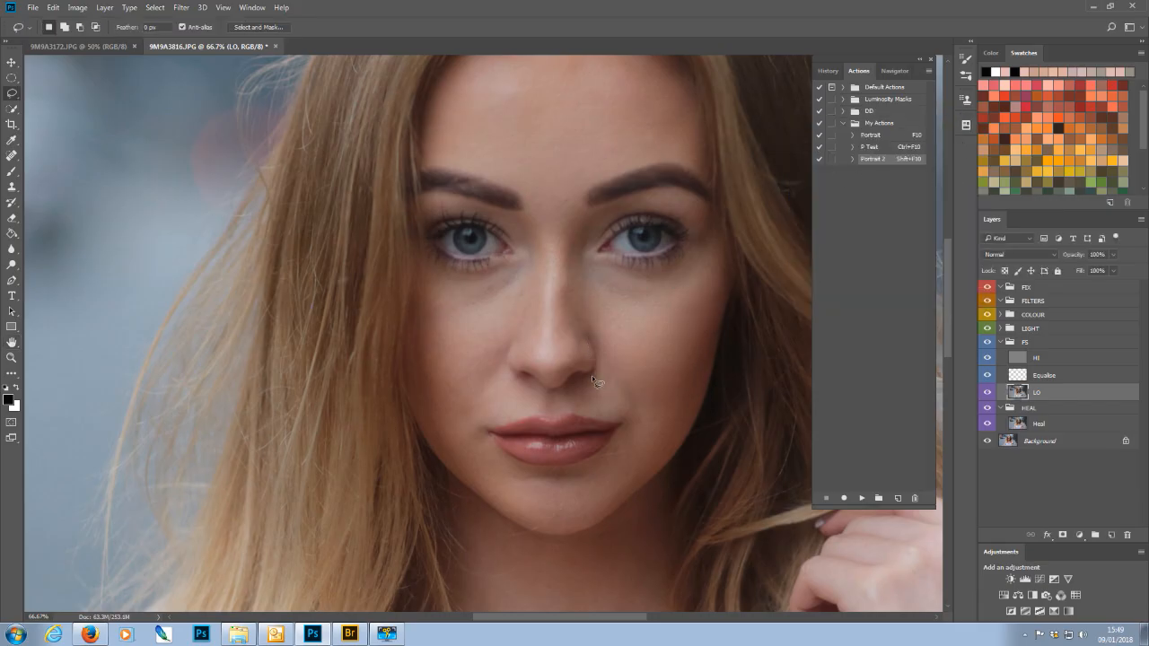
Step: Lasso the skin right of the mouth and the left cheek in turn, repeating the Gaussian Blur and deselecting each
mouse_move(610, 451)
left_mouse_down()
mouse_move(639, 478)
mouse_move(676, 450)
mouse_move(685, 402)
mouse_move(650, 381)
mouse_move(589, 368)
mouse_move(600, 395)
left_mouse_up()
key("ctrl+d")
mouse_move(422, 296)
left_mouse_down()
mouse_move(414, 336)
mouse_move(434, 434)
mouse_move(489, 368)
left_mouse_up()
mouse_move(518, 309)
left_mouse_down()
mouse_move(517, 286)
mouse_move(431, 297)
mouse_move(419, 314)
left_mouse_up()
key("ctrl+d")
Step: Smooth the lower left cheek and the area beside the right mouth corner with lasso selections and the same blur
mouse_move(425, 433)
left_mouse_down()
mouse_move(509, 512)
mouse_move(563, 527)
mouse_move(577, 487)
mouse_move(523, 469)
left_mouse_up()
mouse_move(479, 424)
left_mouse_down()
mouse_move(430, 432)
mouse_move(429, 447)
left_mouse_up()
key("ctrl+d")
mouse_move(625, 408)
left_mouse_down()
mouse_move(621, 438)
mouse_move(585, 473)
mouse_move(548, 481)
mouse_move(570, 529)
mouse_move(639, 493)
mouse_move(678, 426)
mouse_move(635, 410)
mouse_move(626, 420)
left_mouse_up()
key("ctrl+d")
Step: Lasso the nose and the area between the eyebrows and smooth them with the same Gaussian Blur
scroll(641, 376, "up", 3)
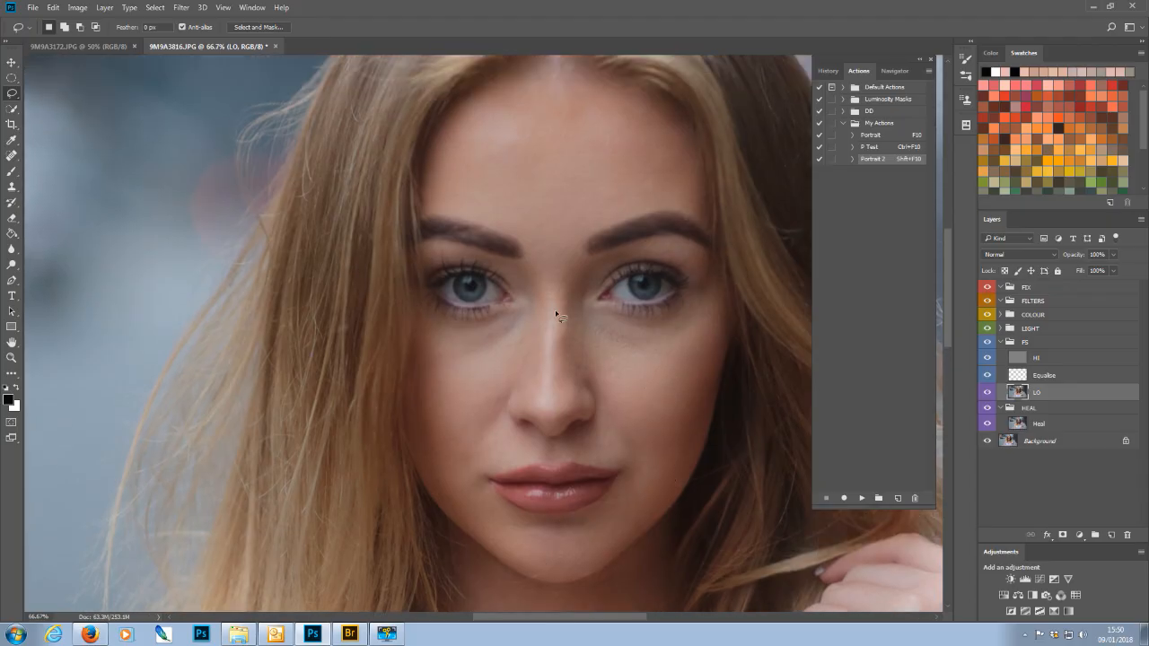
mouse_move(518, 391)
left_mouse_down()
mouse_move(549, 418)
mouse_move(576, 409)
mouse_move(596, 377)
mouse_move(578, 258)
mouse_move(552, 225)
mouse_move(533, 244)
mouse_move(547, 303)
left_mouse_up()
left_click(570, 222)
Step: Toggle the visibility of the LO and HI layers to compare their effect on the face at 100% zoom
key("ctrl+1")
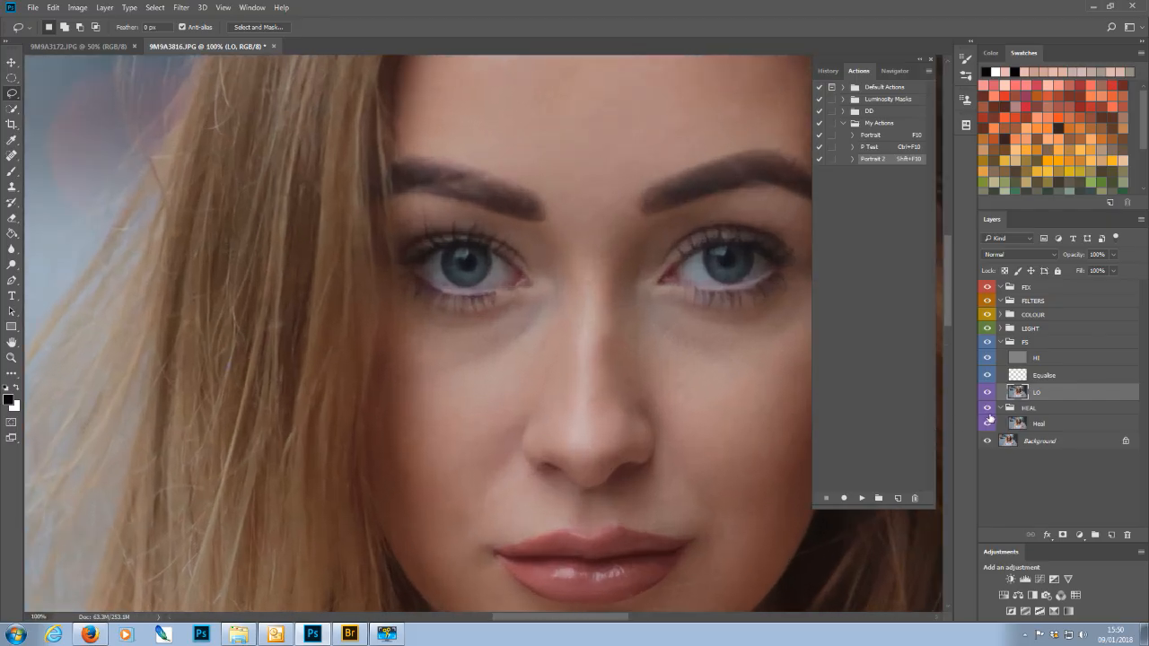
left_click(988, 395)
left_click(989, 360)
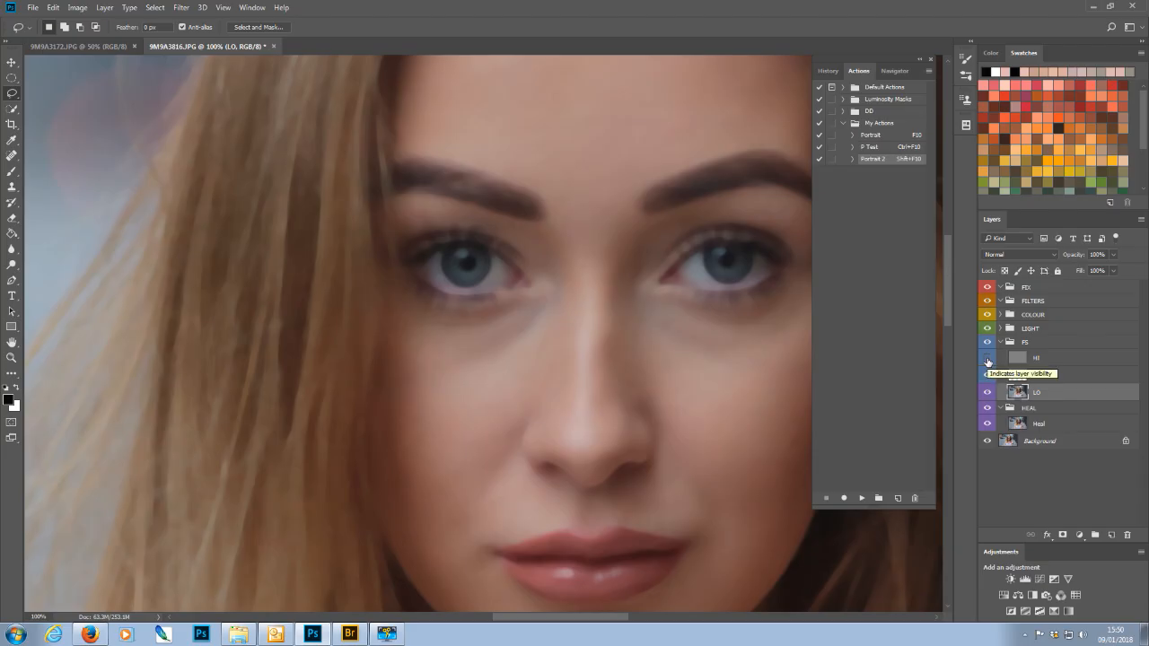
left_click(988, 360)
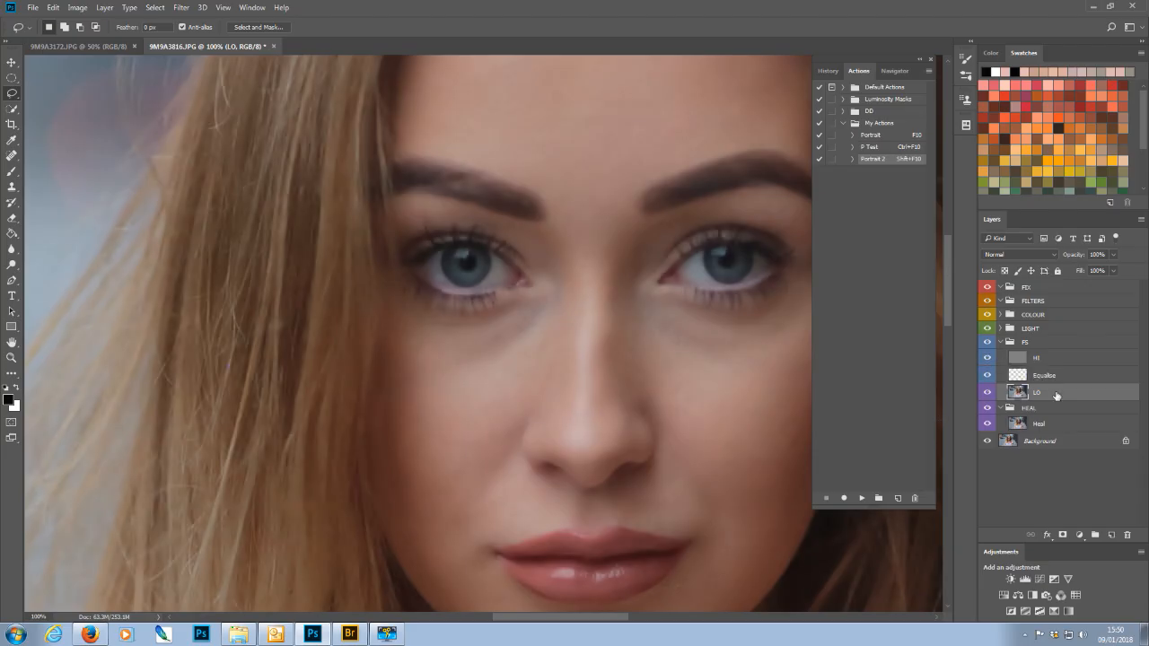
Step: Lower the LO layer's opacity to 80%, judging the skin texture on the forehead and cheeks
left_click(1113, 258)
left_click_drag(1118, 272, 1055, 273)
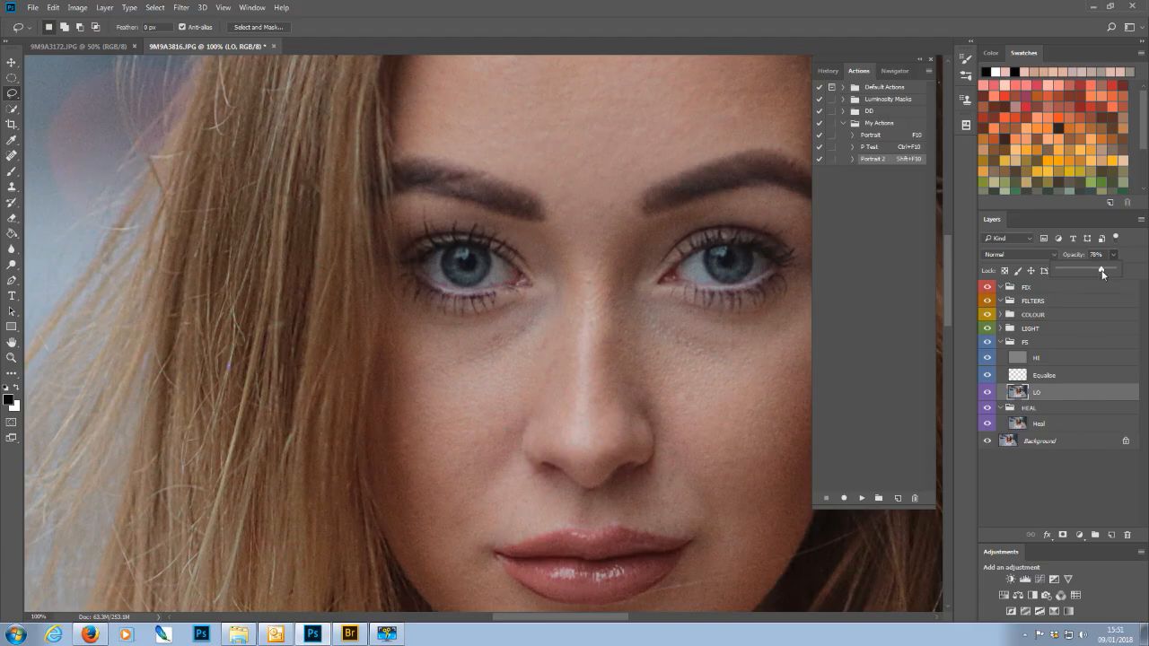
left_click_drag(1103, 274, 1103, 269)
scroll(948, 268, "up", 4)
scroll(959, 229, "down", 3)
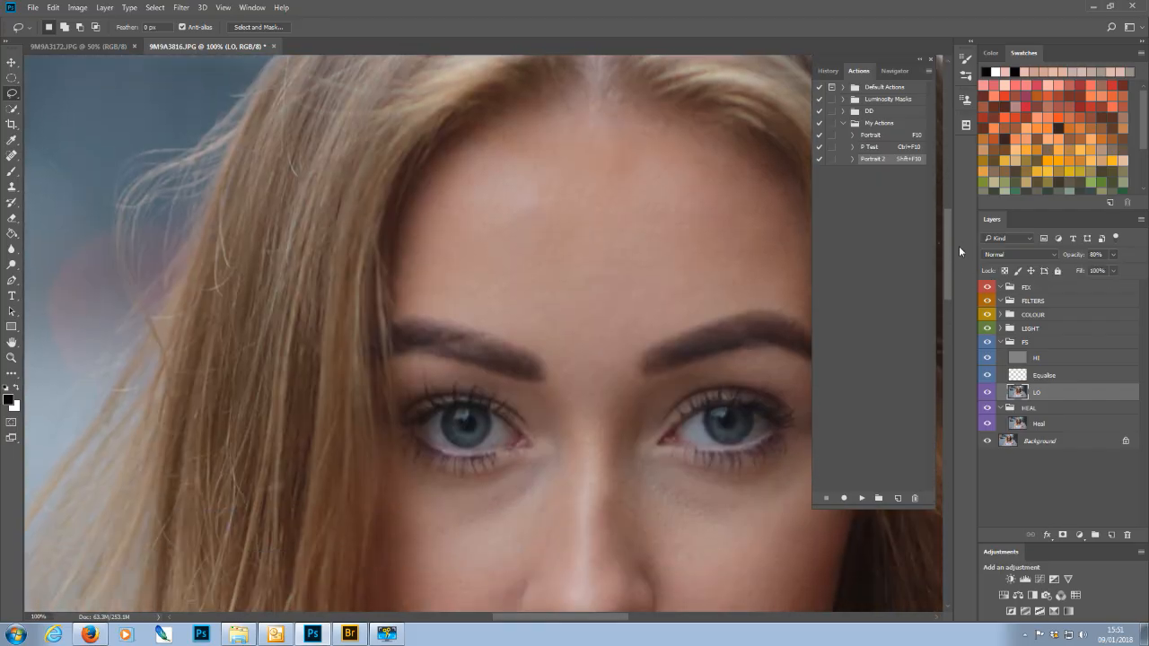
scroll(960, 266, "down", 2)
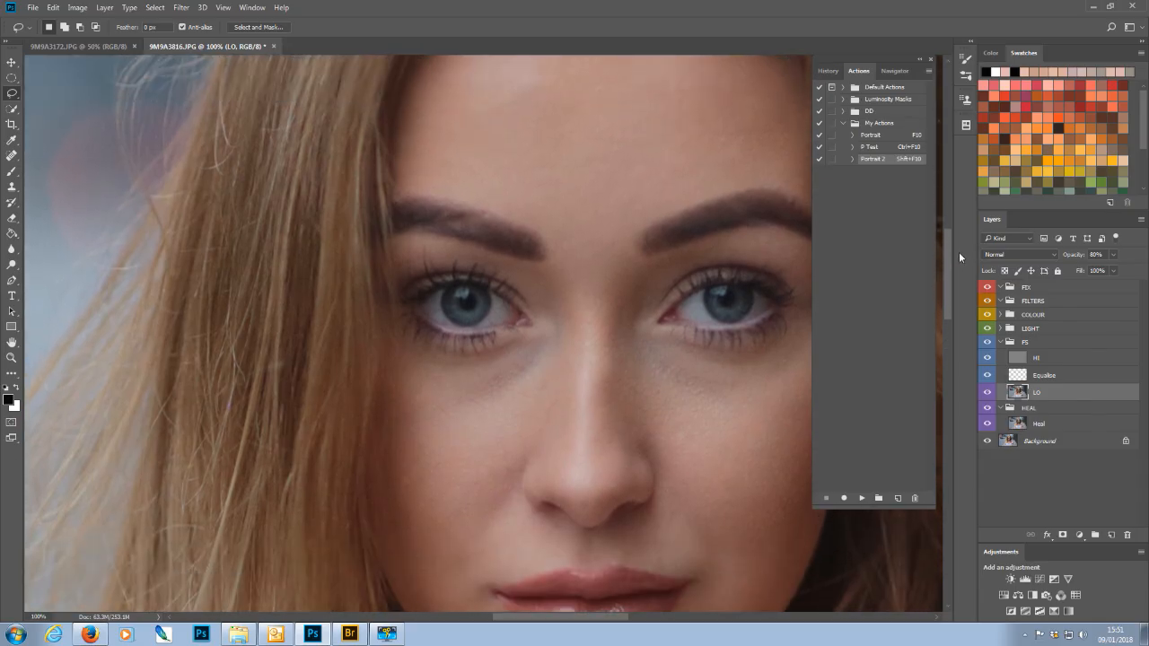
scroll(958, 251, "up", 2)
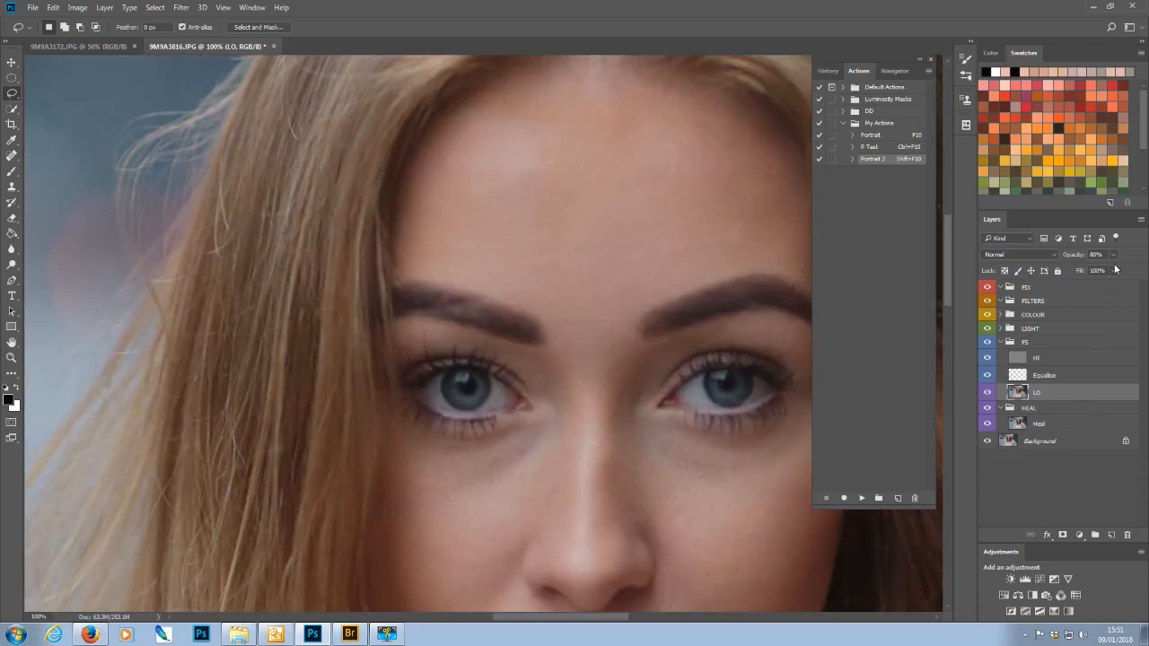
left_click_drag(1115, 257, 1113, 274)
left_click_drag(1114, 272, 1114, 272)
Step: Examine the skin smoothing across the whole portrait and close up on the face at several zoom levels
key("ctrl+minus")
key("ctrl+minus")
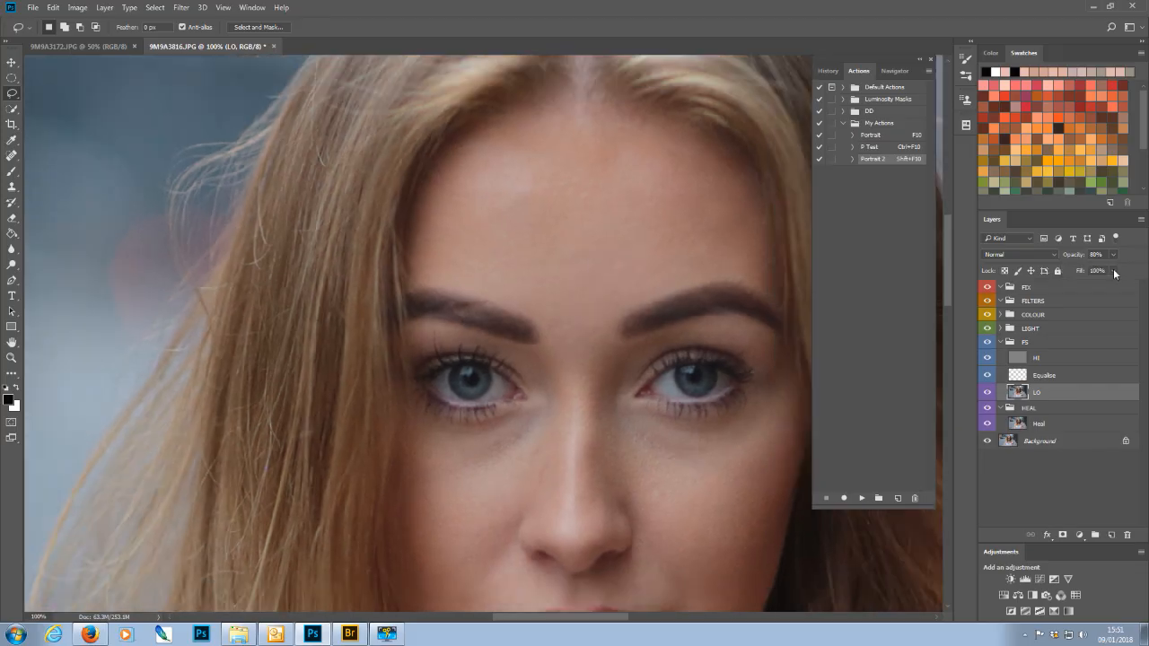
key("ctrl+minus")
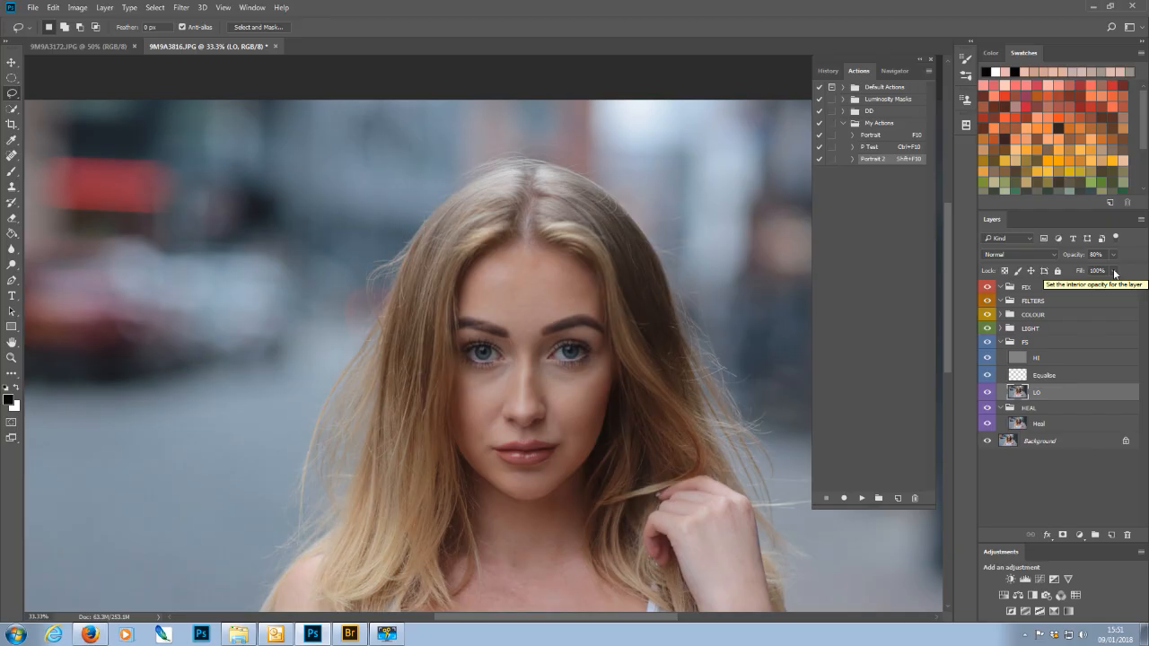
key("ctrl+plus")
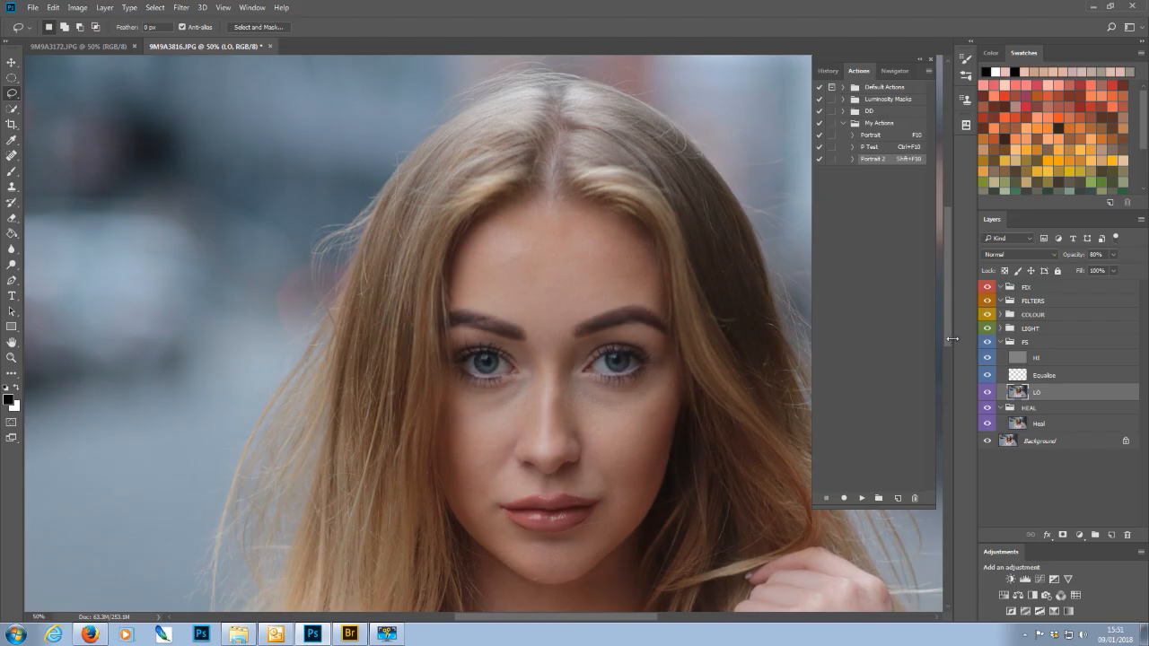
left_click_drag(947, 334, 945, 368)
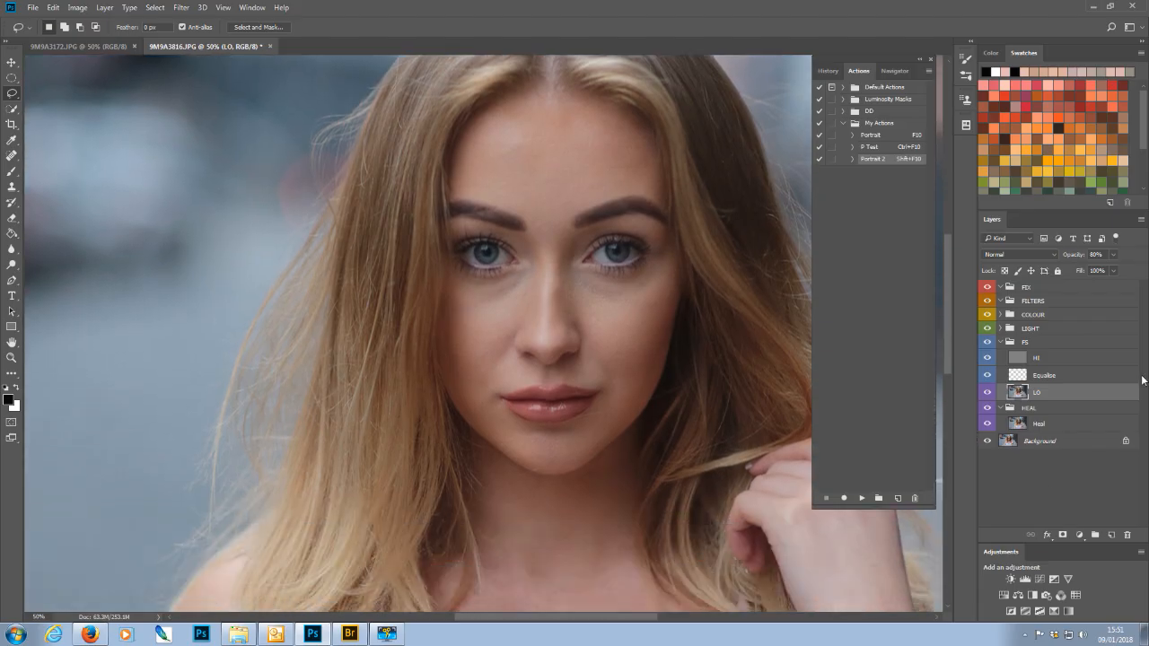
key("ctrl+plus")
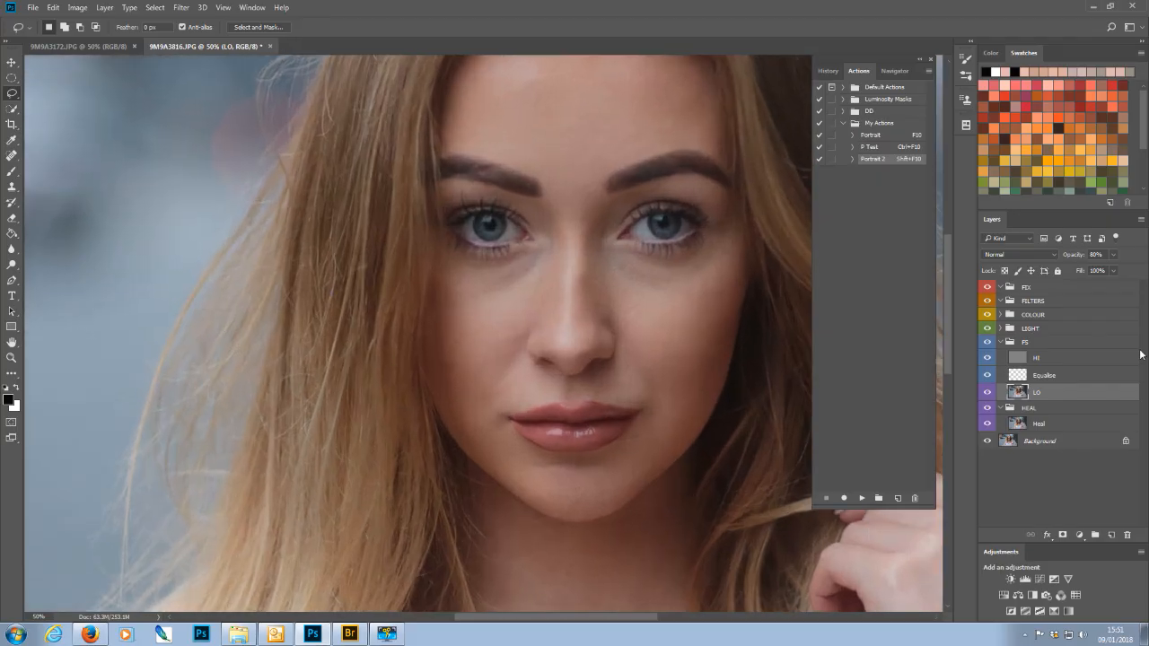
key("ctrl+plus")
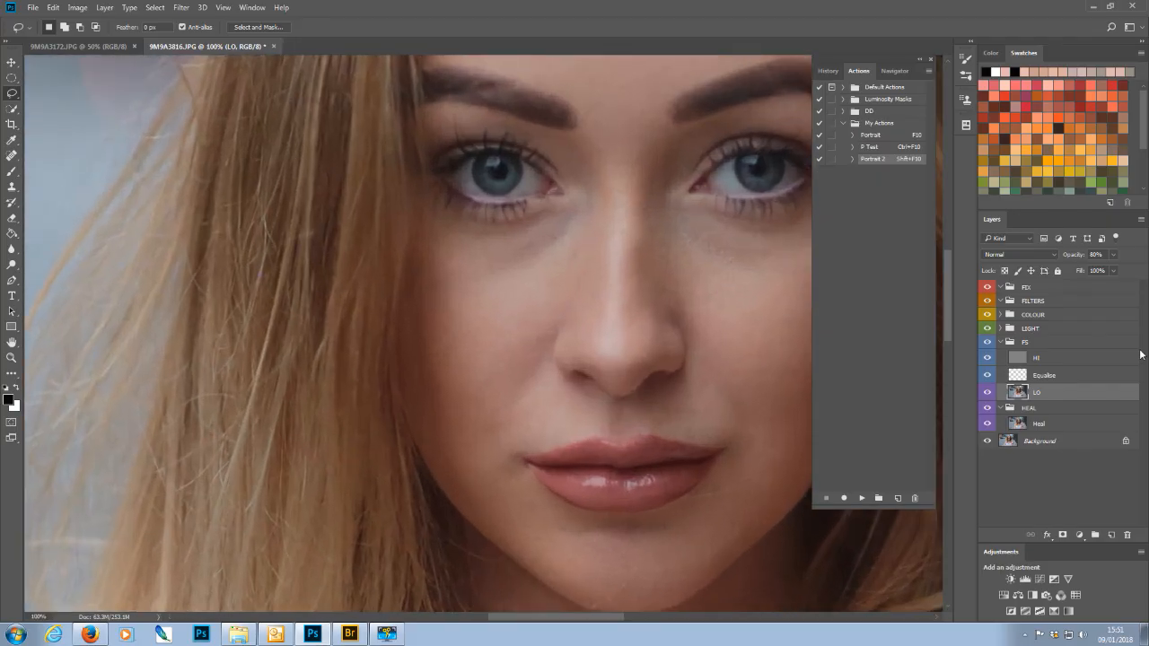
key("ctrl+minus")
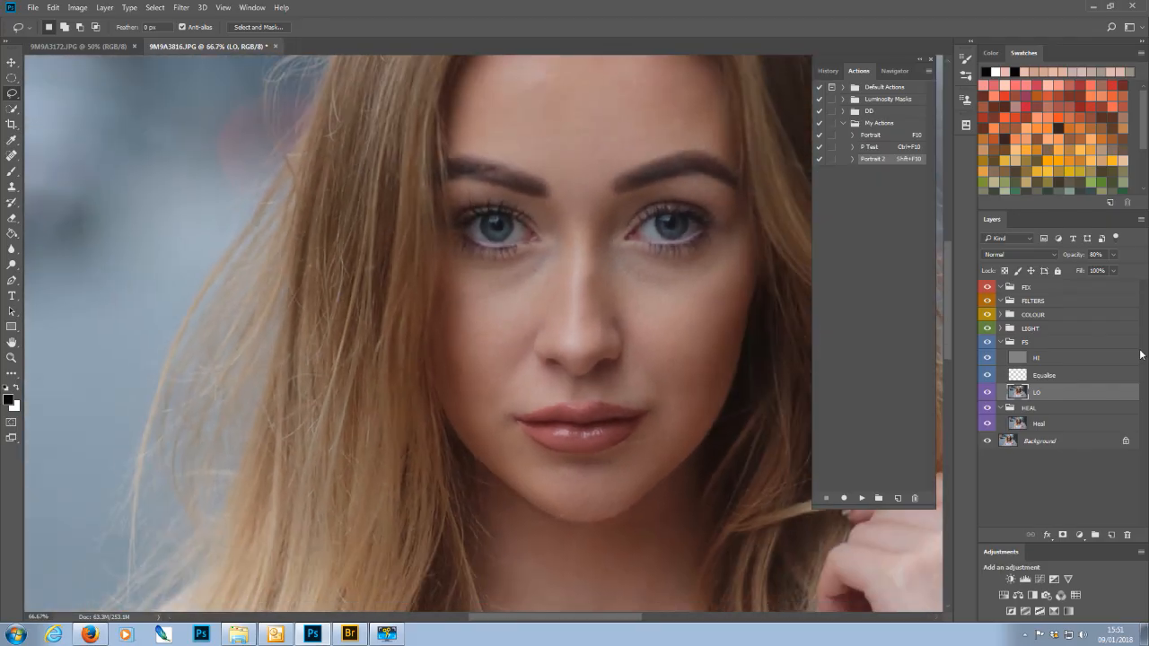
key("ctrl+minus")
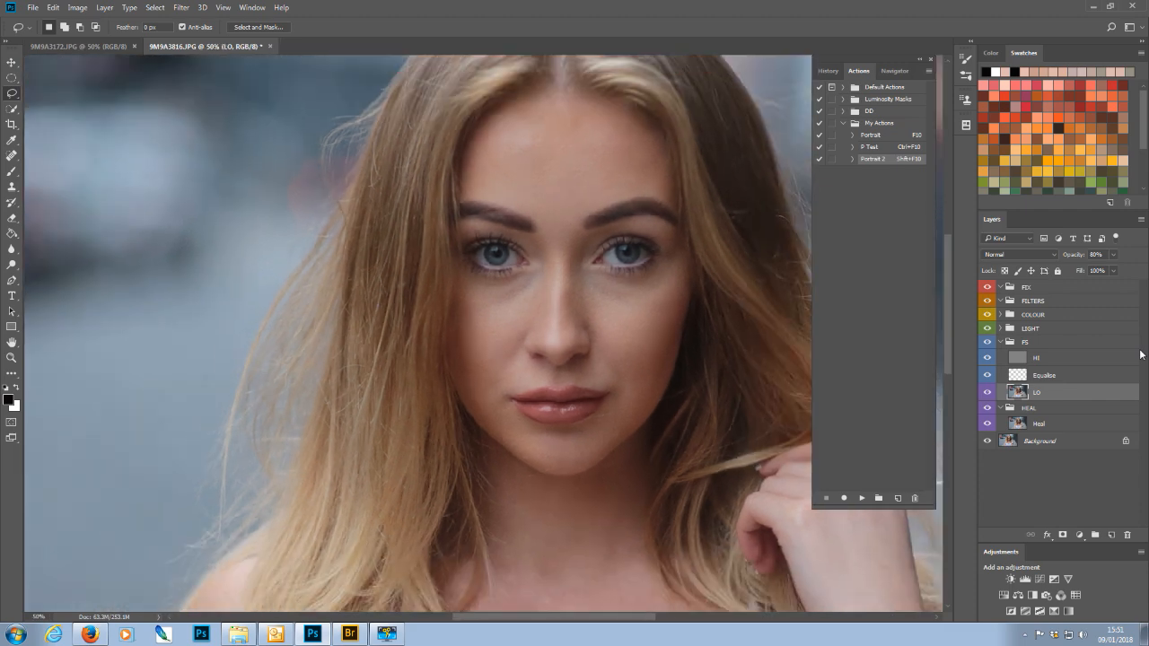
key("ctrl+plus")
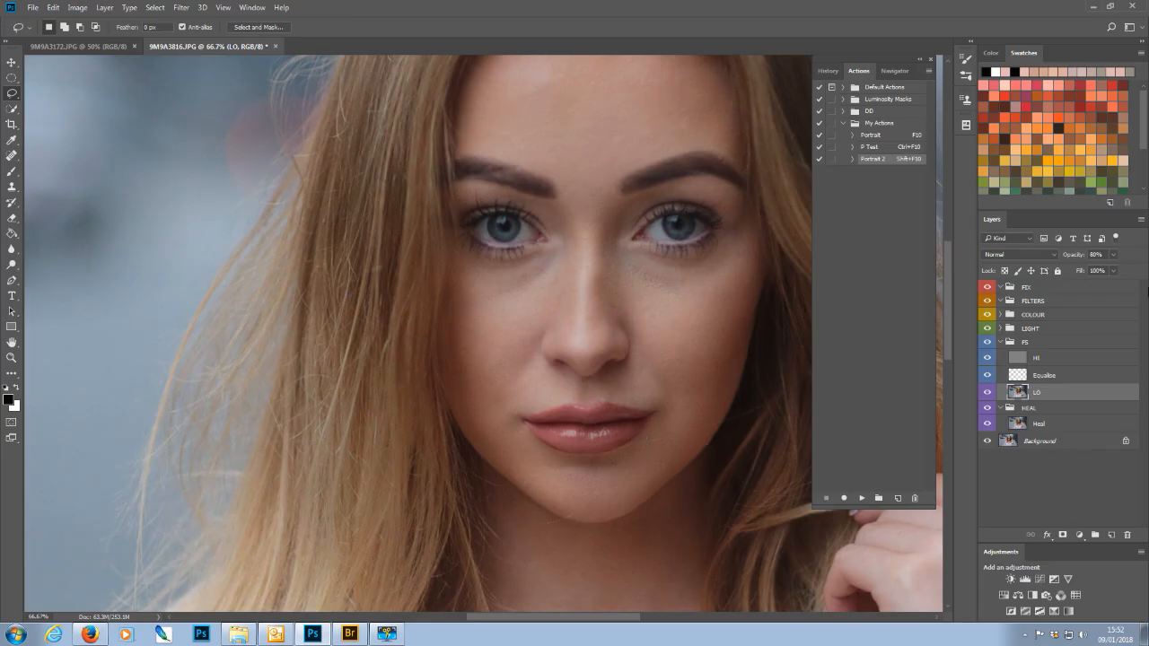
key("ctrl+minus")
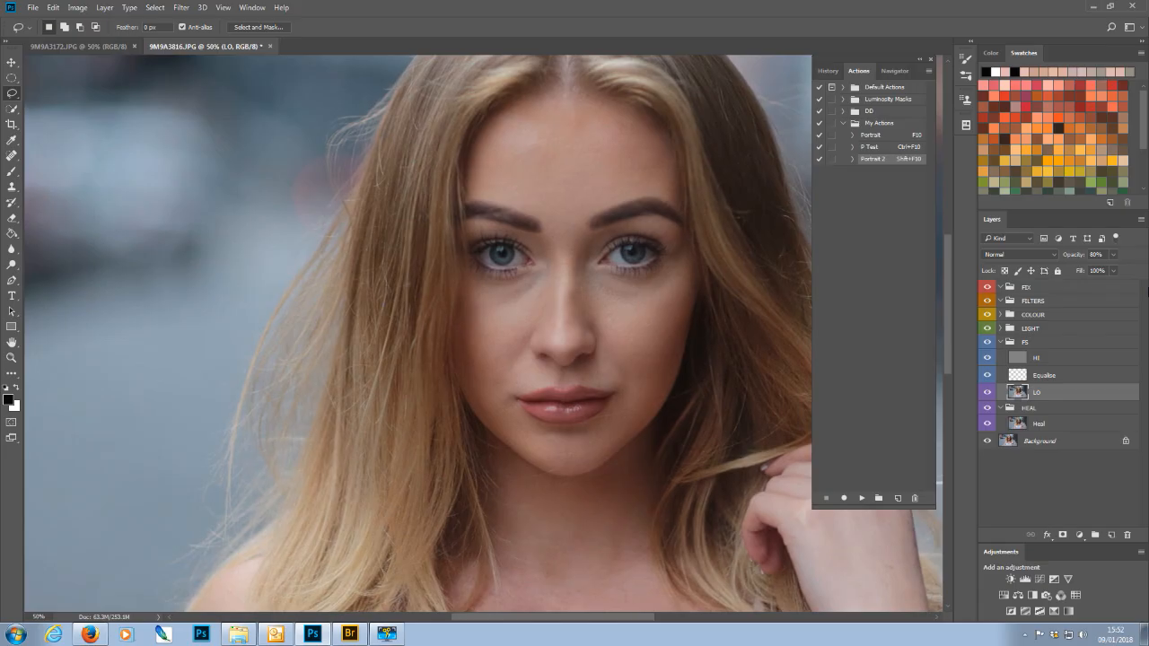
key("ctrl+minus")
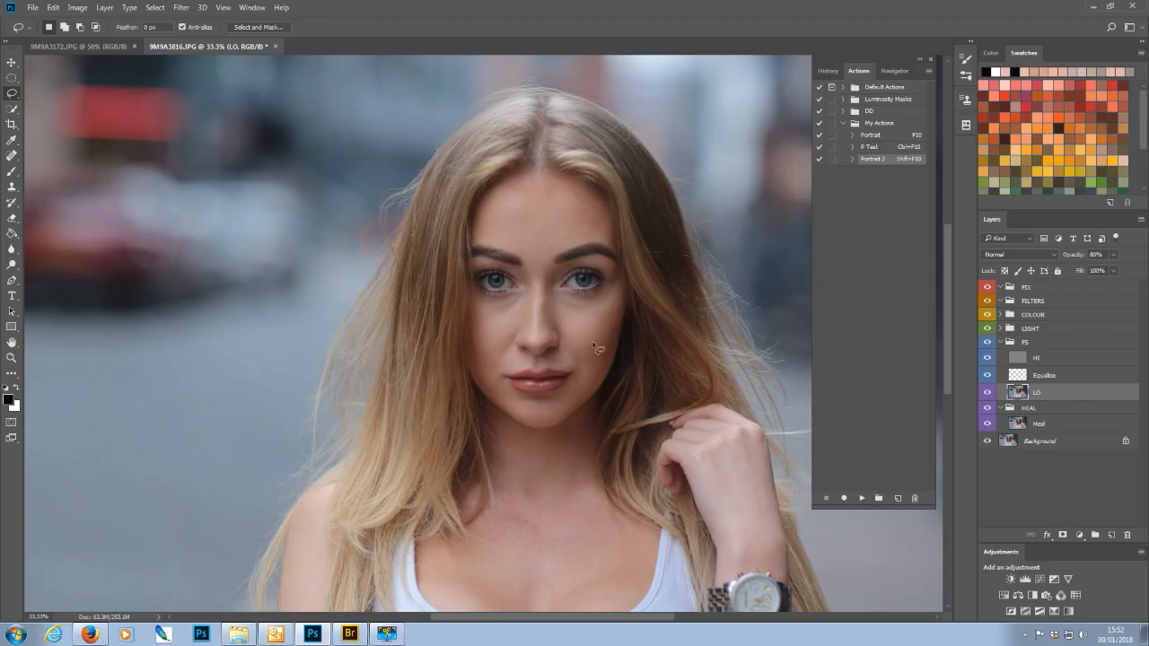
Step: Collapse the FS group and expand the LIGHT group to select its Scene curves layer
left_click(1025, 345)
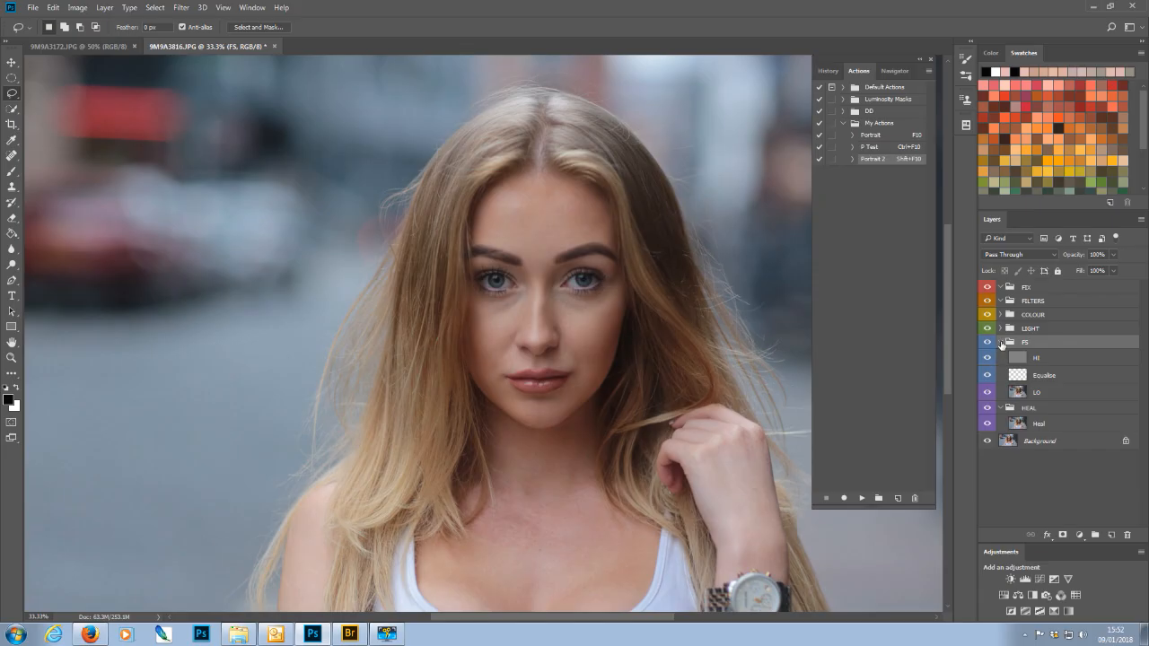
left_click(1001, 344)
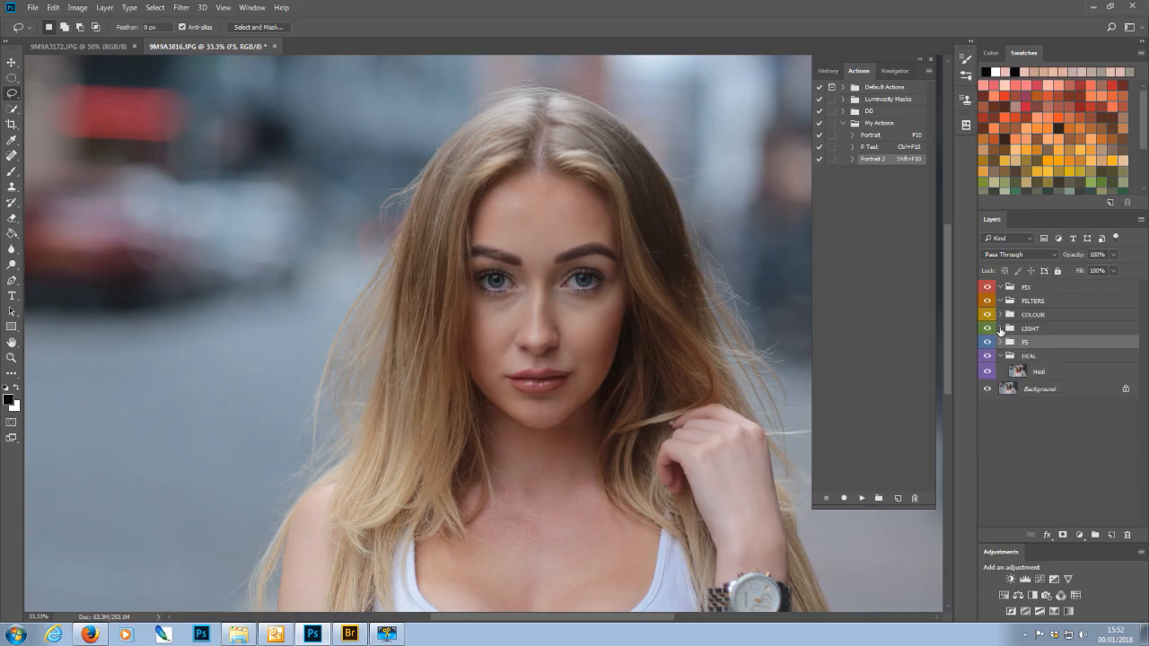
left_click(1000, 328)
left_click(1028, 329)
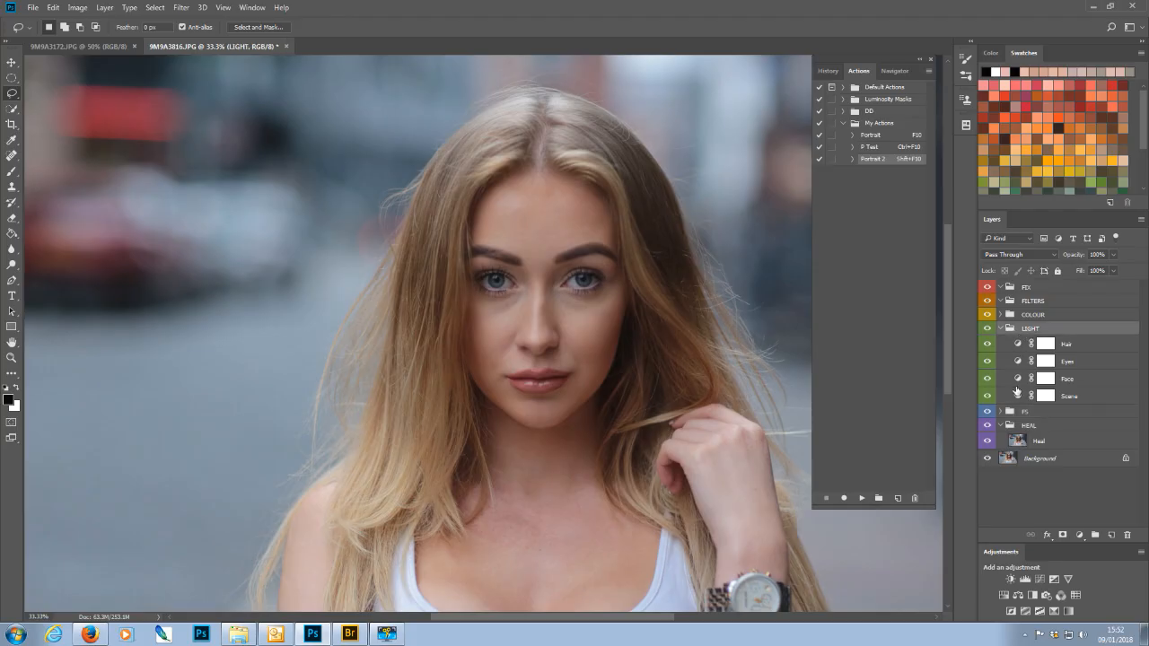
left_click(1068, 396)
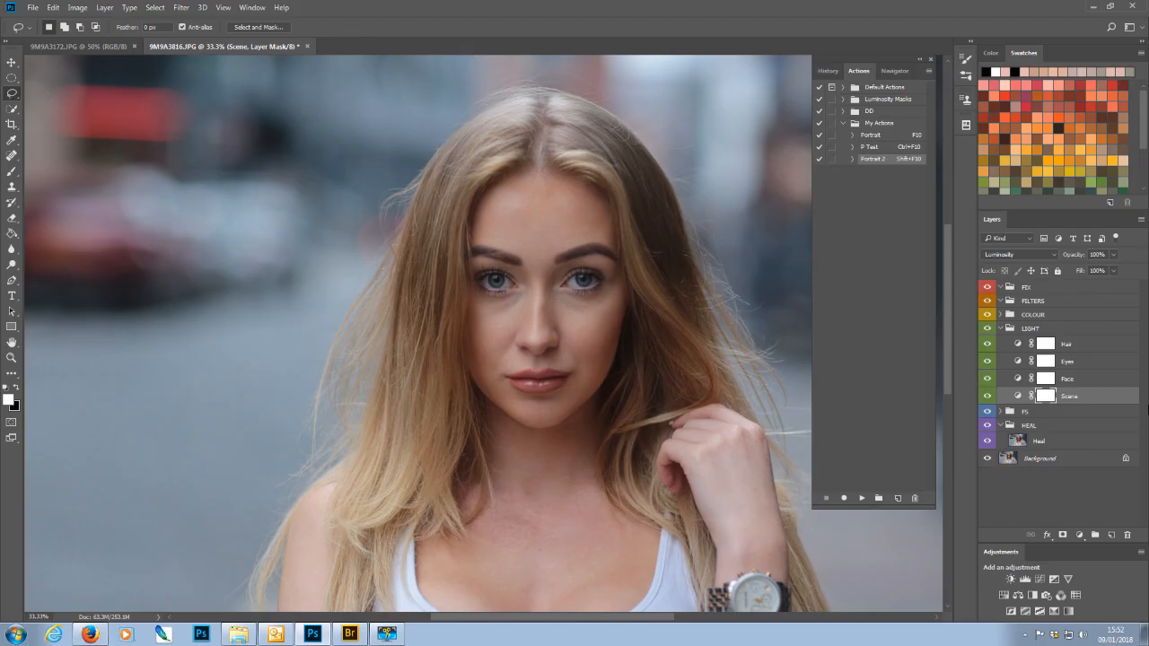
key("ctrl+minus")
key("ctrl+minus")
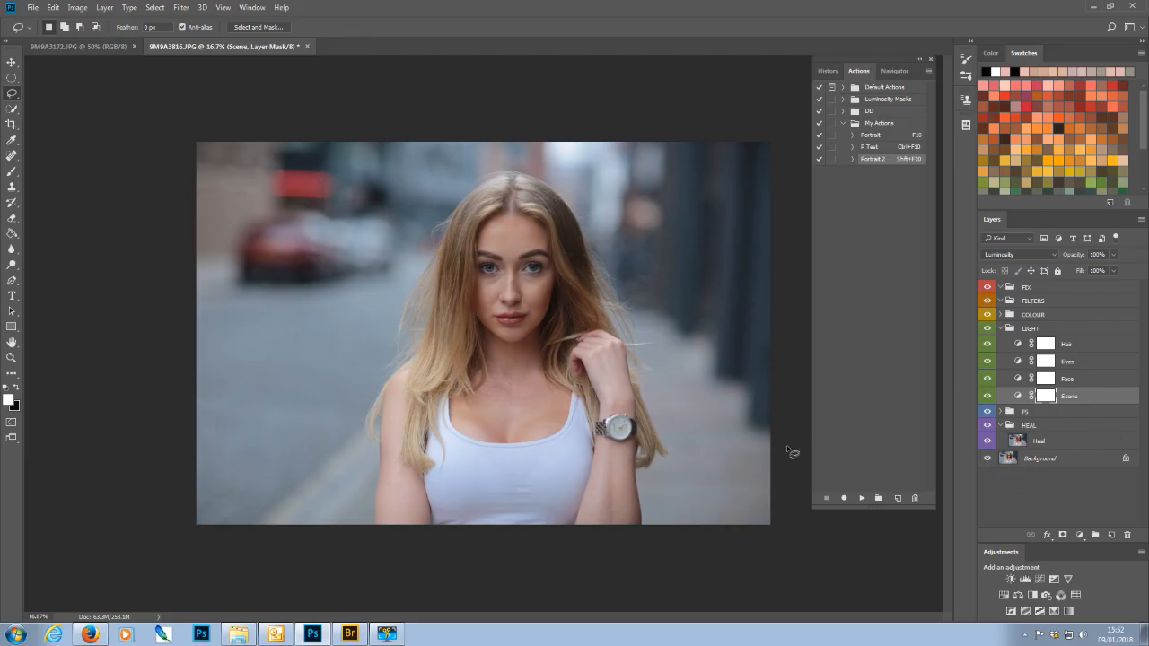
Step: Darken the whole image by pulling down the midtones of the Scene layer's RGB curve
left_click(1018, 397)
double_click(1018, 397)
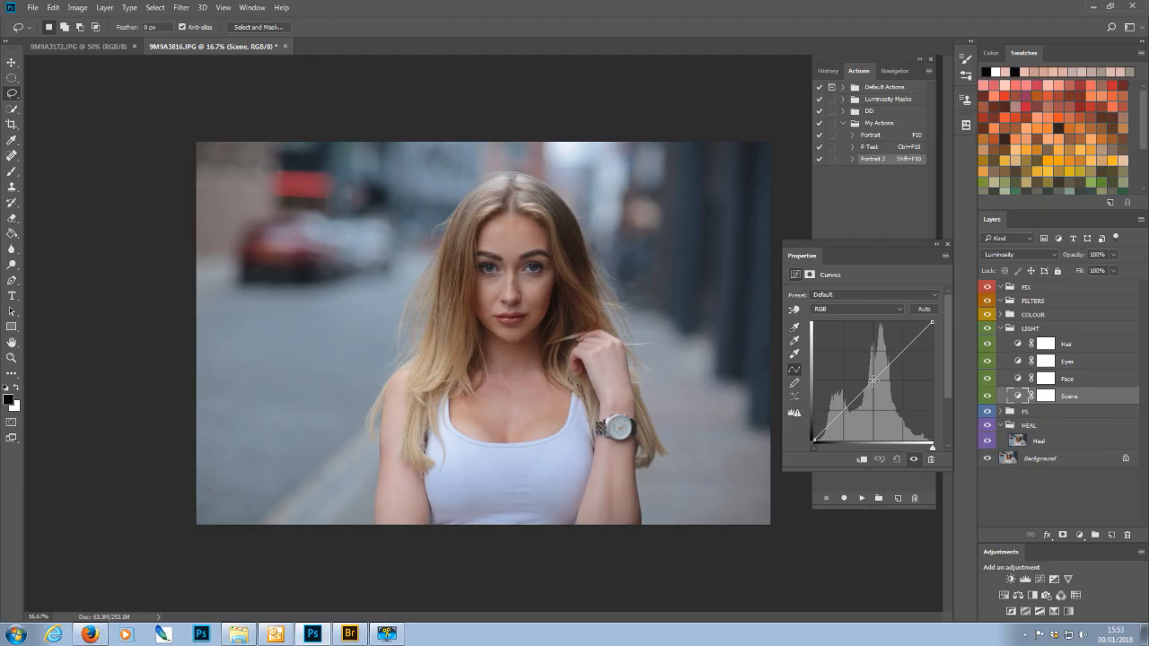
left_click_drag(872, 381, 871, 392)
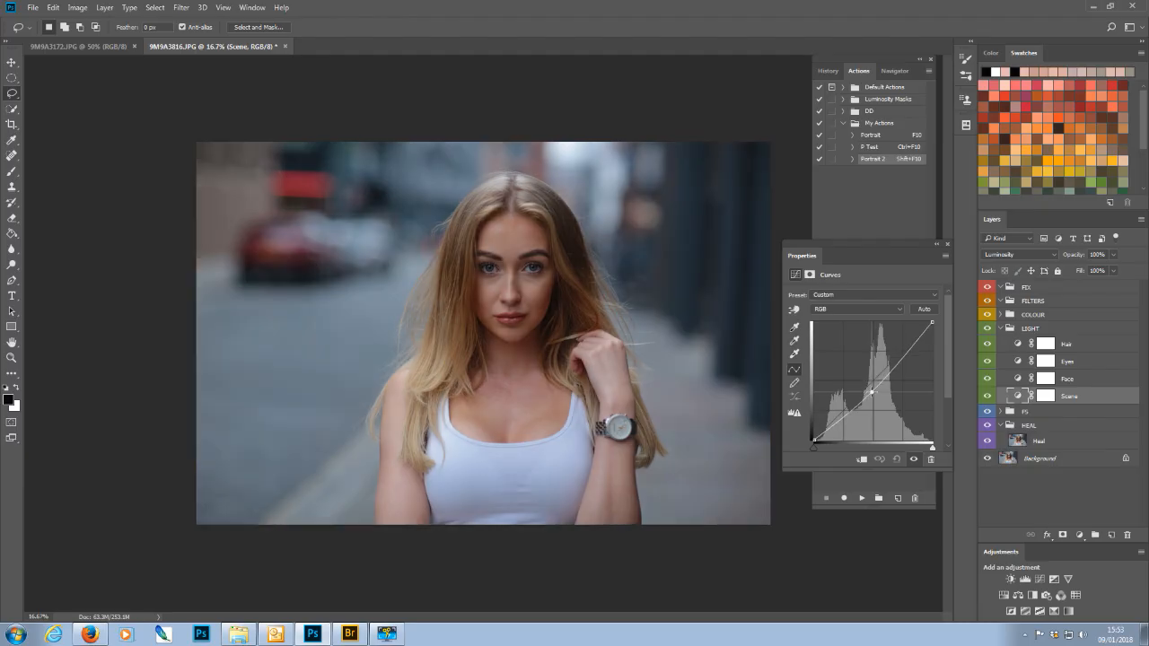
left_click_drag(871, 392, 872, 396)
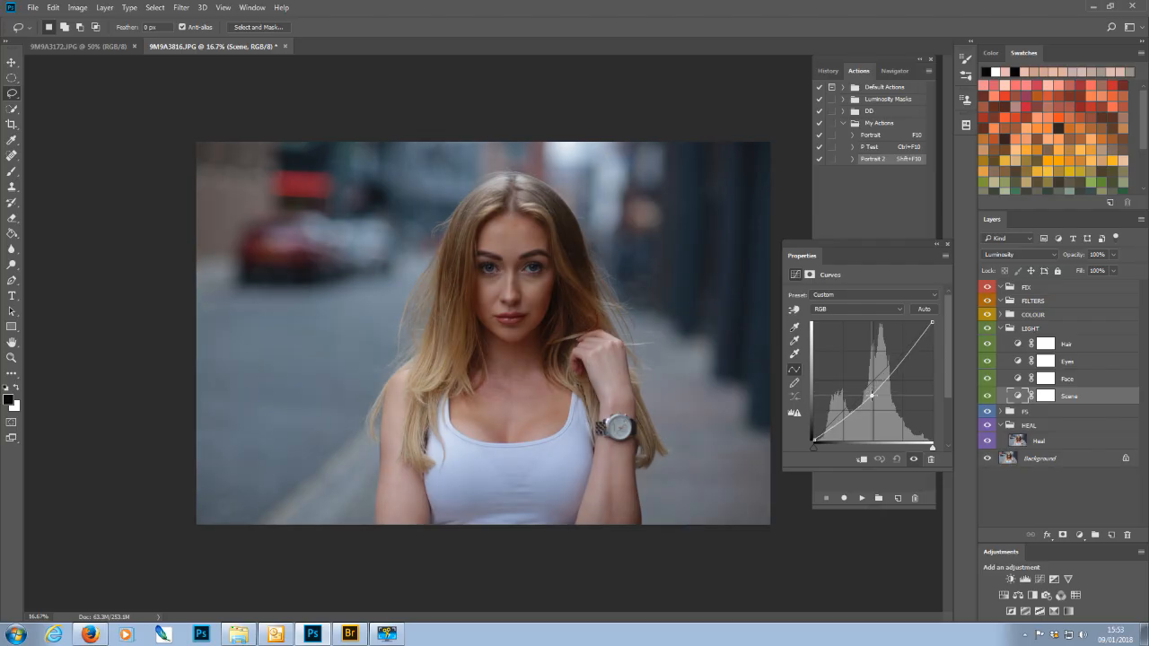
left_click_drag(870, 395, 873, 397)
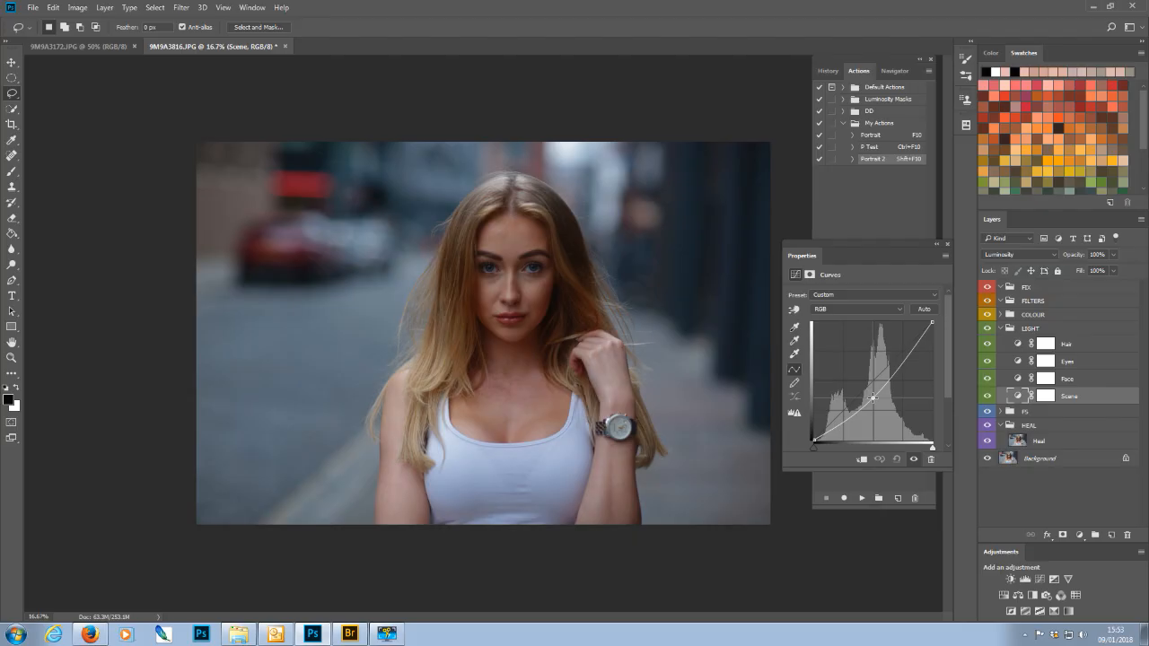
left_click_drag(873, 397, 874, 398)
left_click(946, 244)
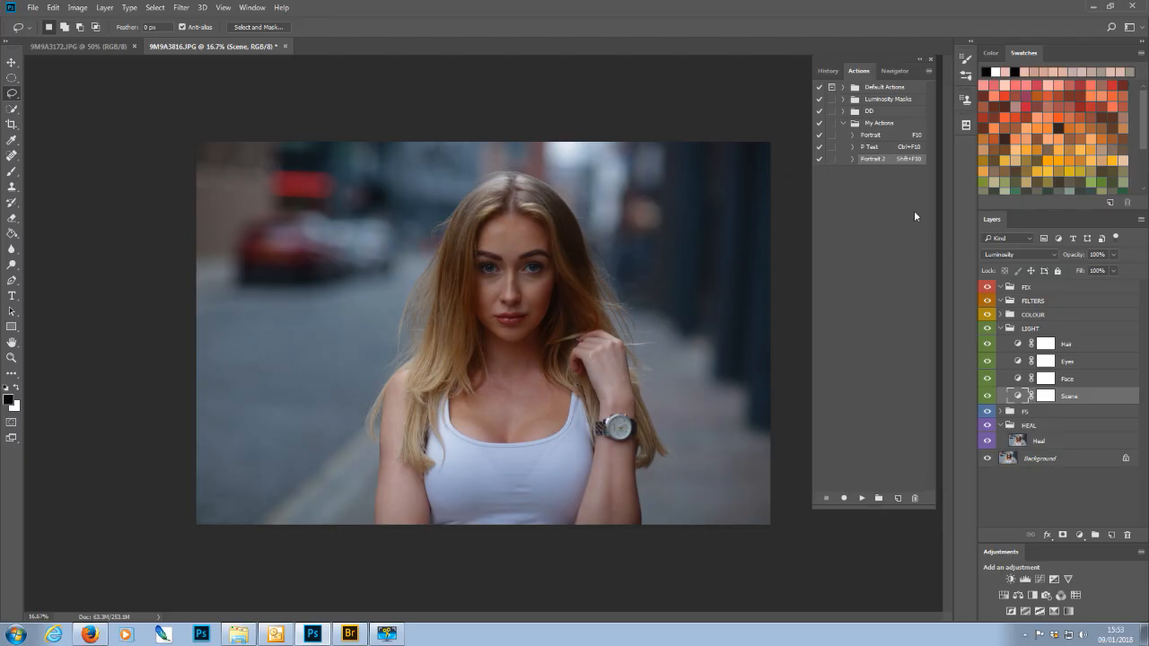
Step: Paint black over the woman on the Scene layer's mask with a 400 px brush at 60% opacity and 21% flow
left_click(1046, 396)
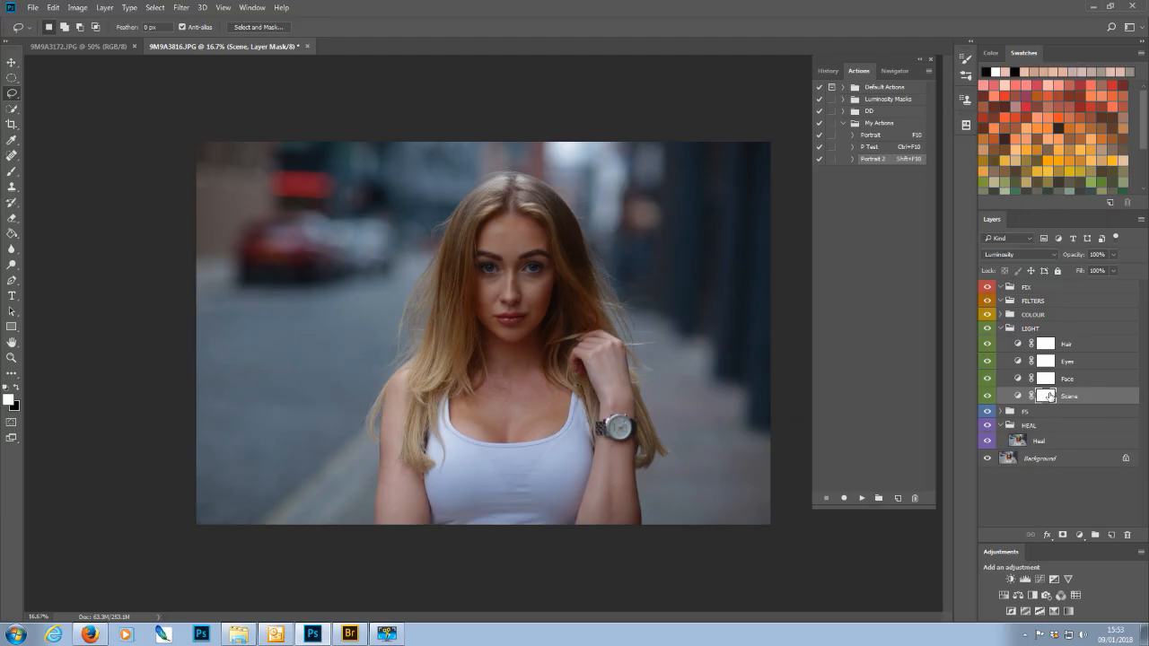
key("x")
key("b")
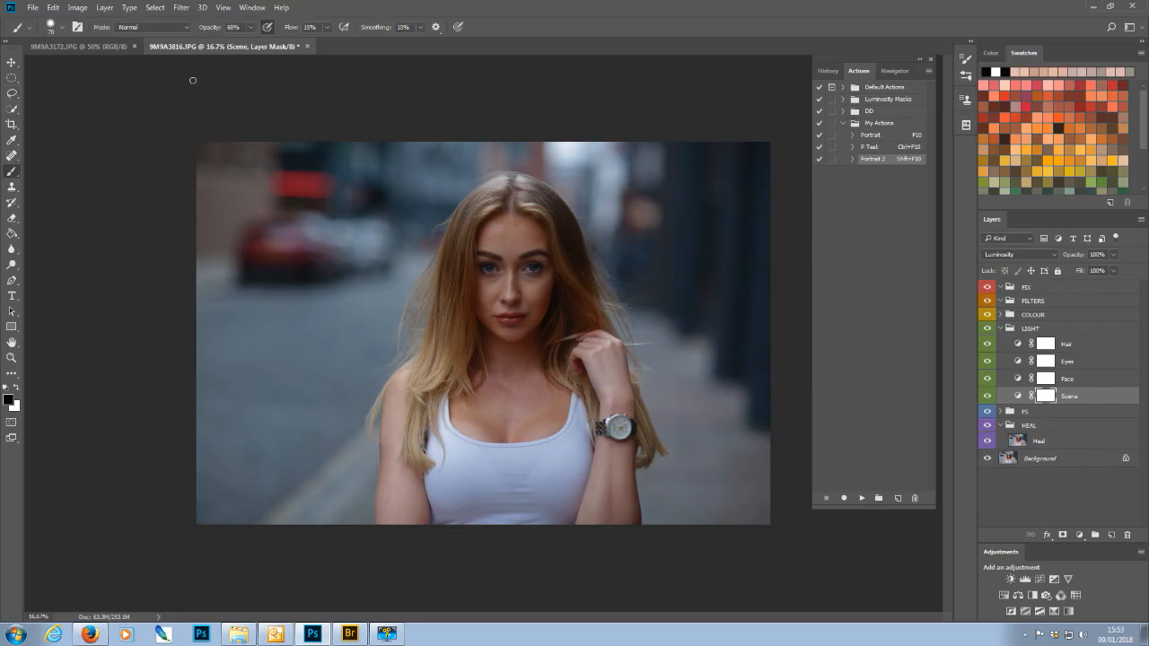
left_click(327, 27)
left_click_drag(331, 37, 329, 41)
left_click_drag(329, 39, 332, 42)
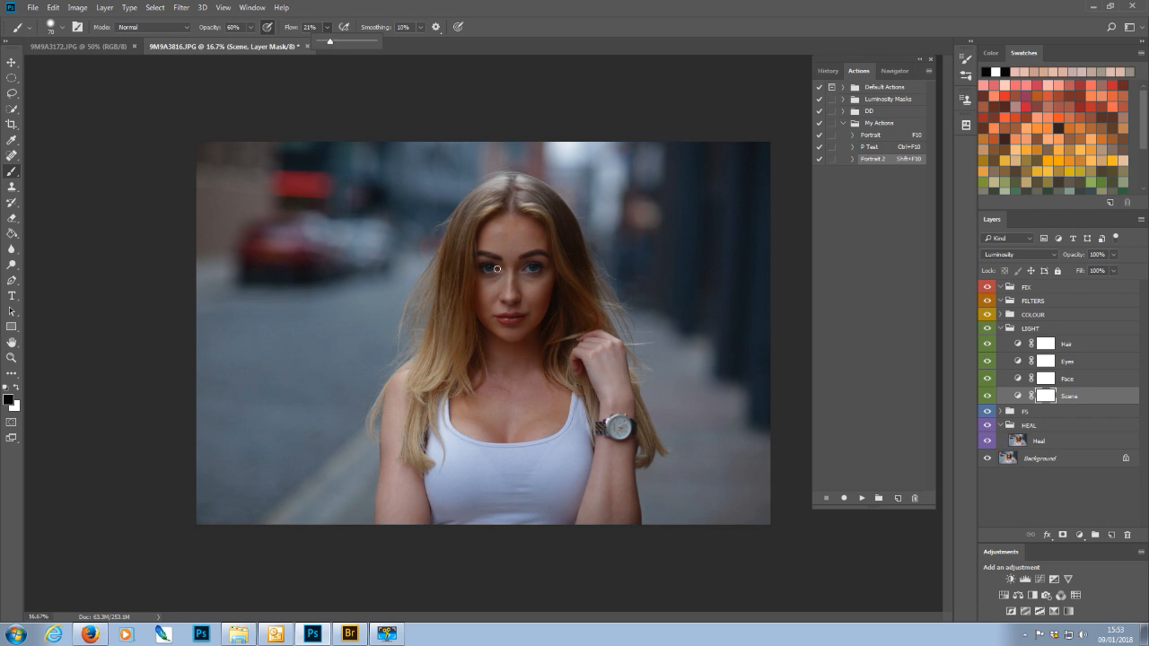
key("bracketright")
key("bracketright")
key("bracketright")
key("bracketright")
key("bracketright")
key("bracketright")
key("bracketright")
key("bracketright")
key("bracketright")
key("bracketright")
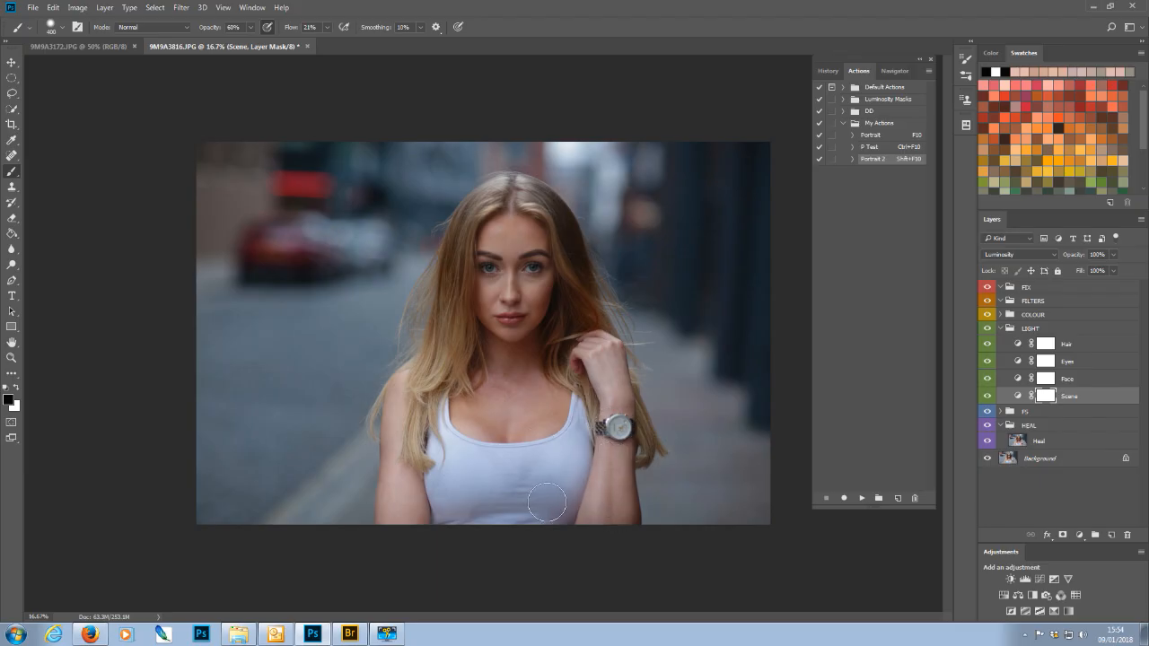
left_click_drag(494, 476, 495, 476)
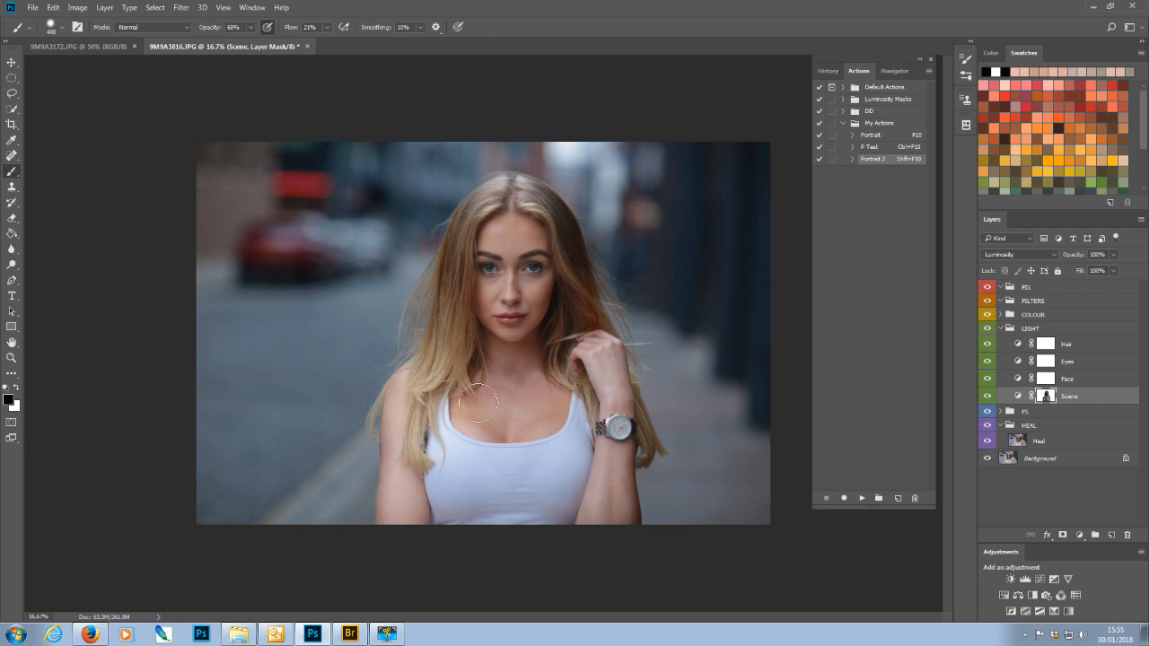
Step: Paint further over the woman's face and hair on the Scene mask with brush opacities of 85%, 97% and 72%
left_click(251, 30)
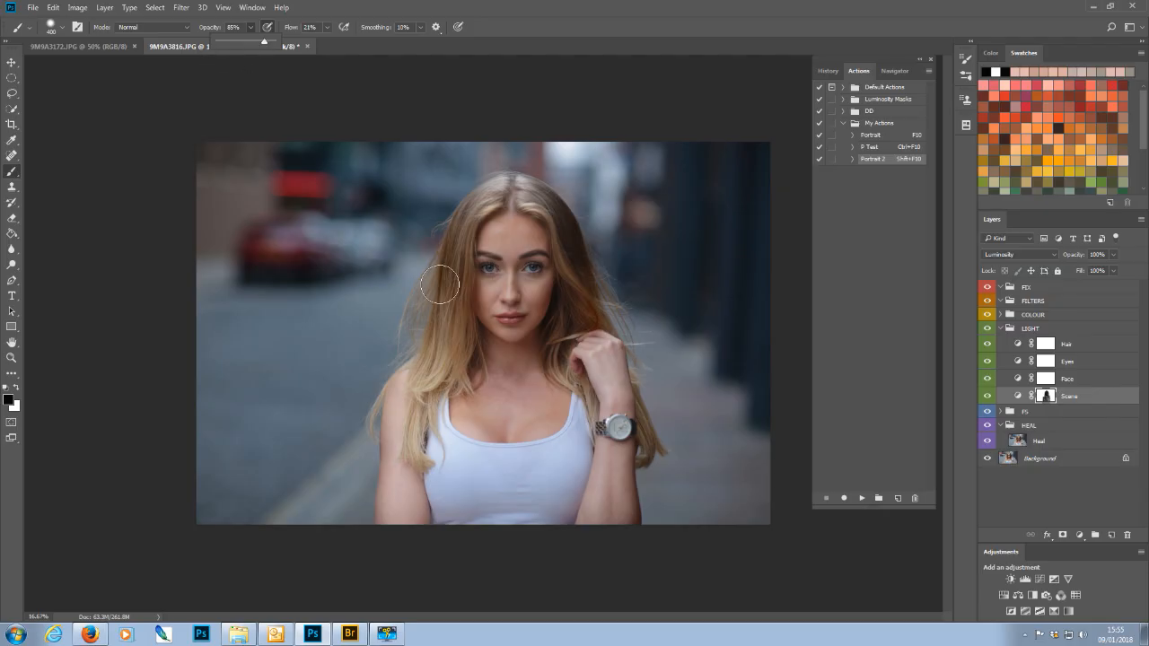
left_click(499, 286)
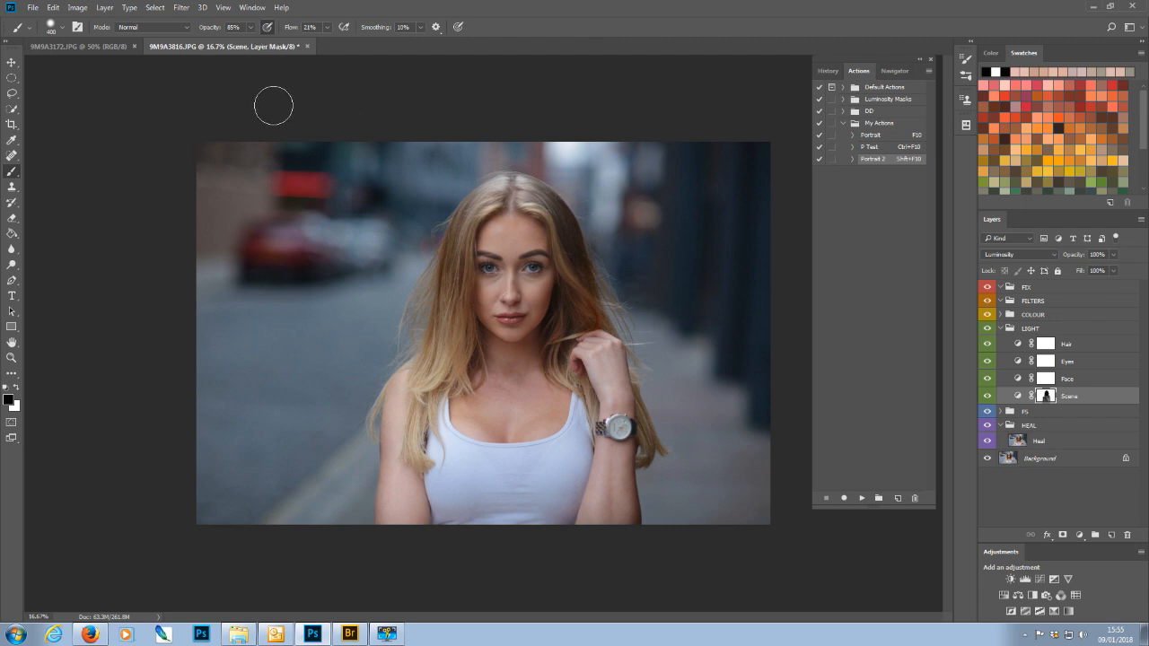
left_click(250, 27)
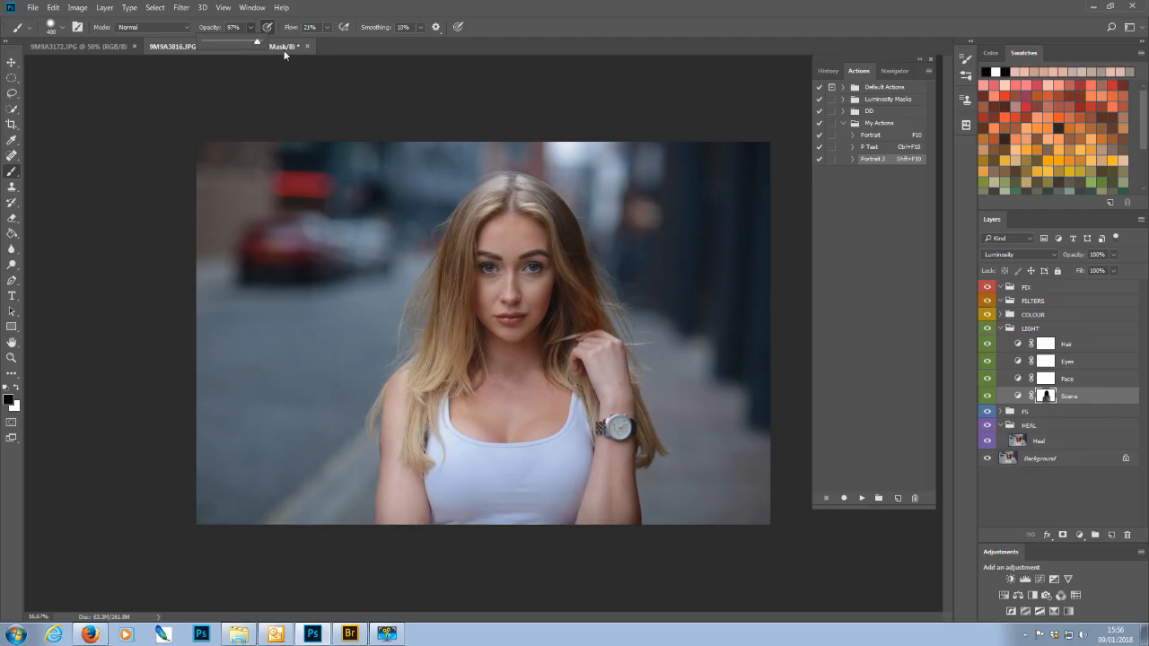
left_click(513, 263)
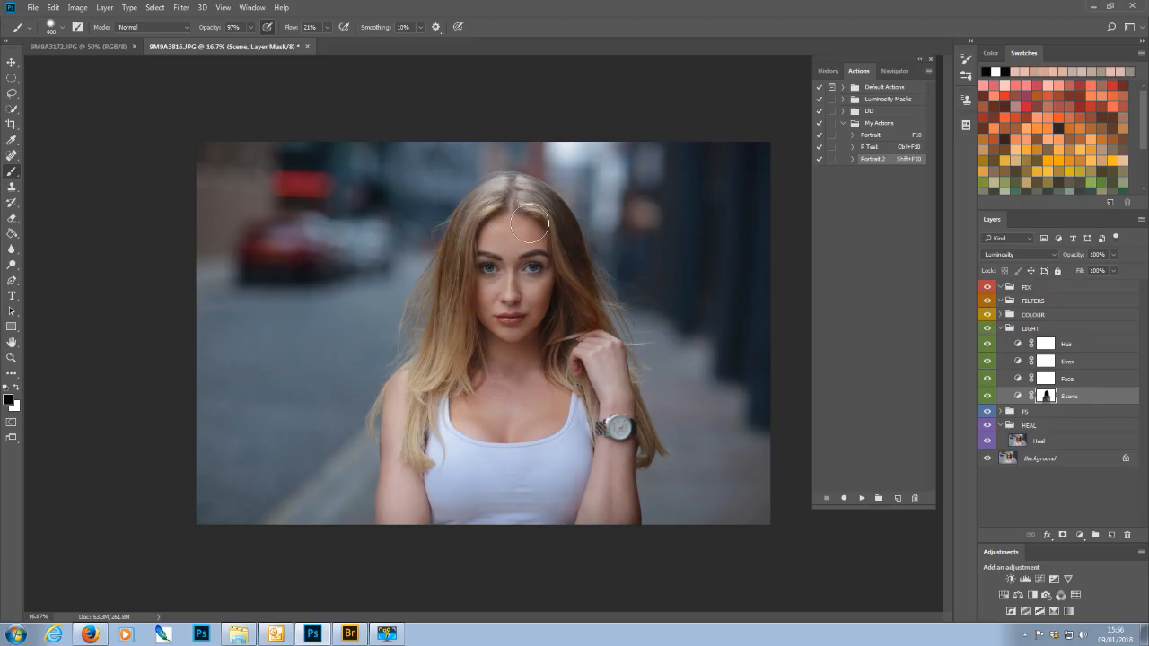
left_click(252, 29)
left_click(494, 202)
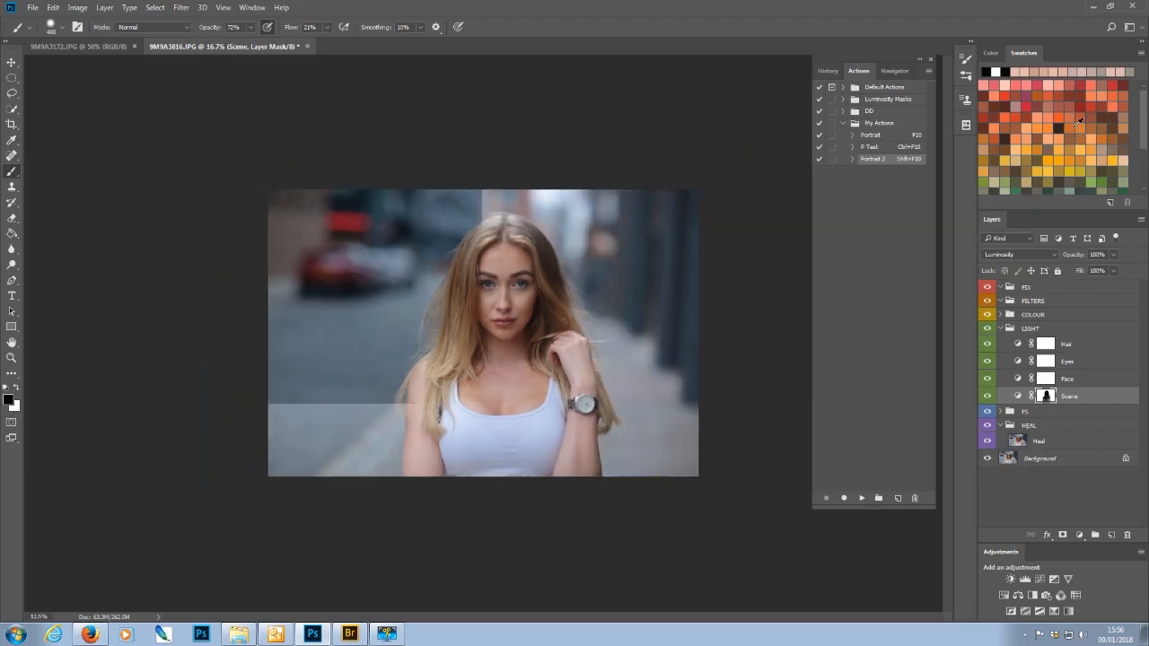
key("ctrl+plus")
key("ctrl+minus")
key("ctrl+minus")
key("ctrl+minus")
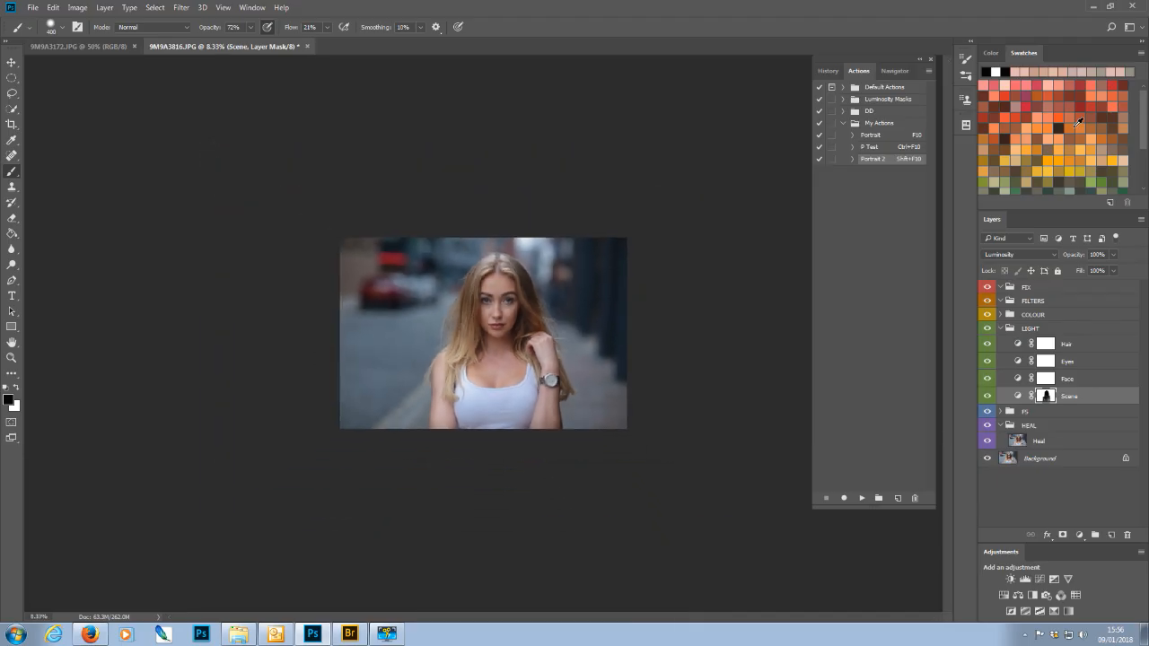
key("ctrl+plus")
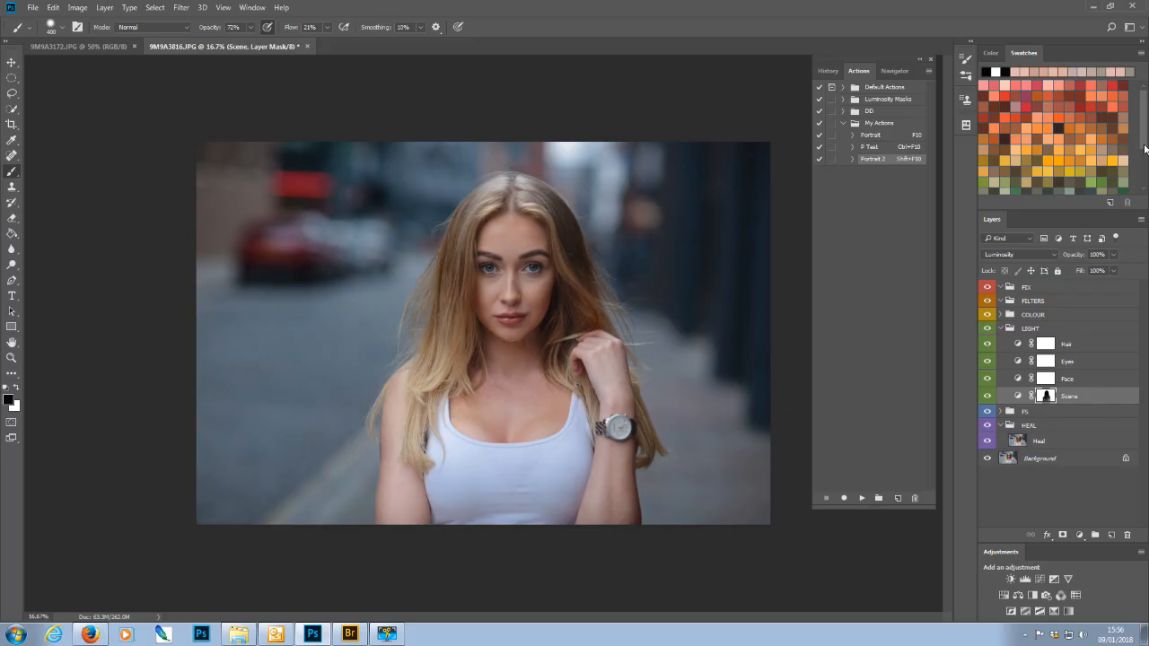
Step: Brighten the image by slightly raising the highlights of the Face layer's RGB curve
key("ctrl+plus")
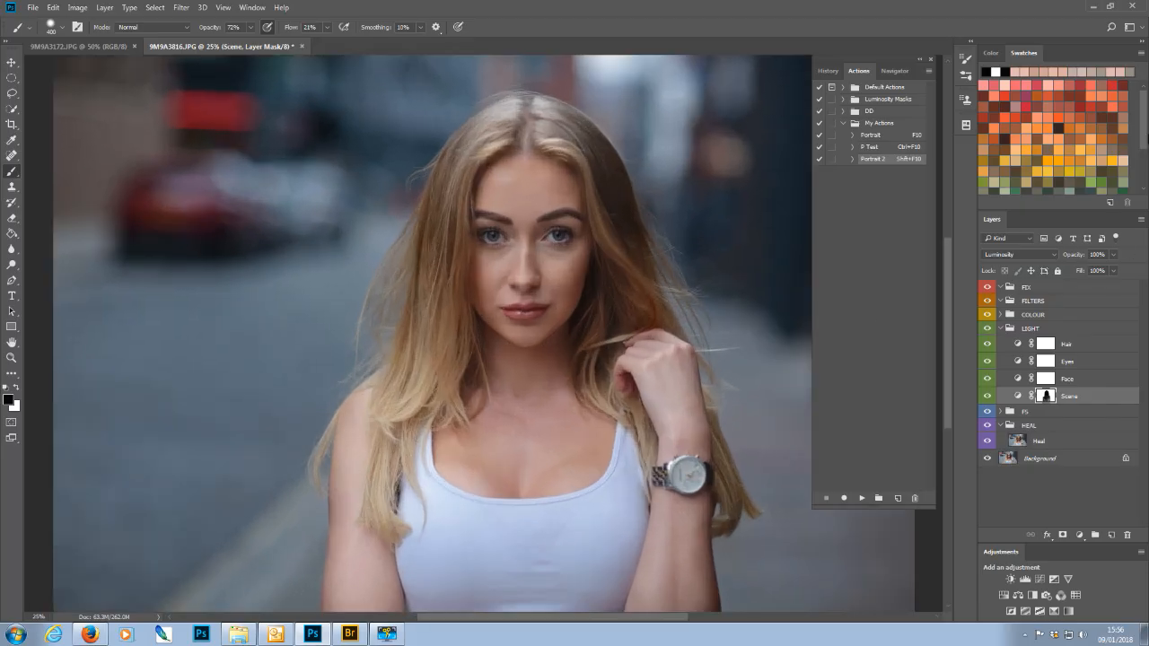
left_click(1078, 382)
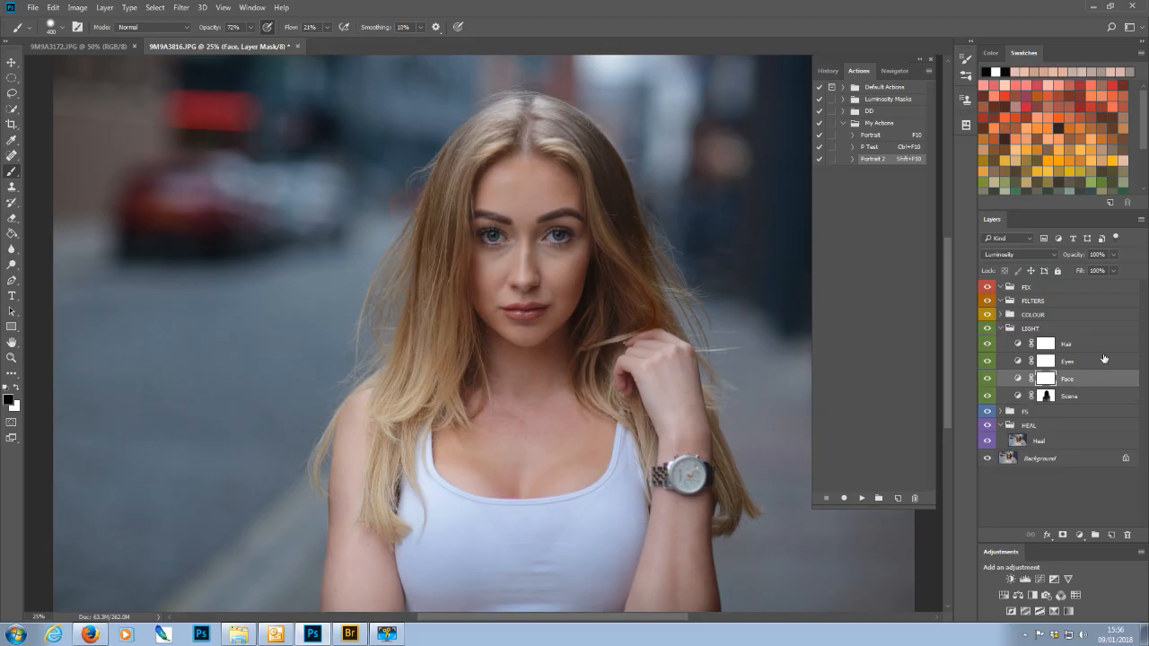
double_click(1018, 380)
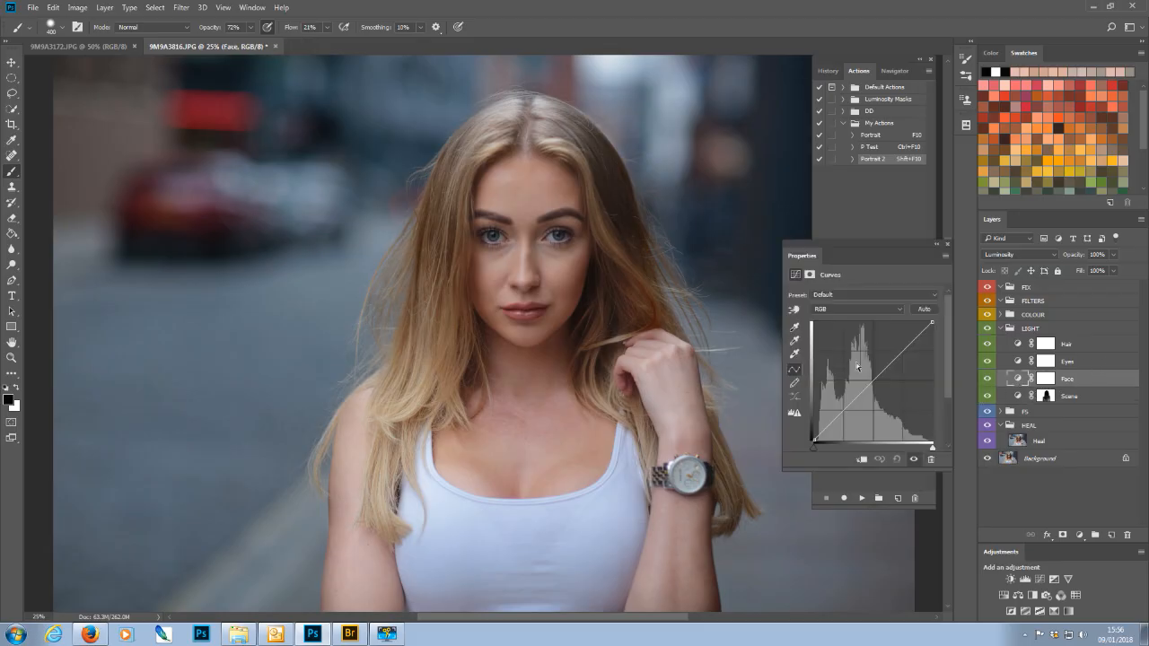
left_click_drag(903, 350, 903, 346)
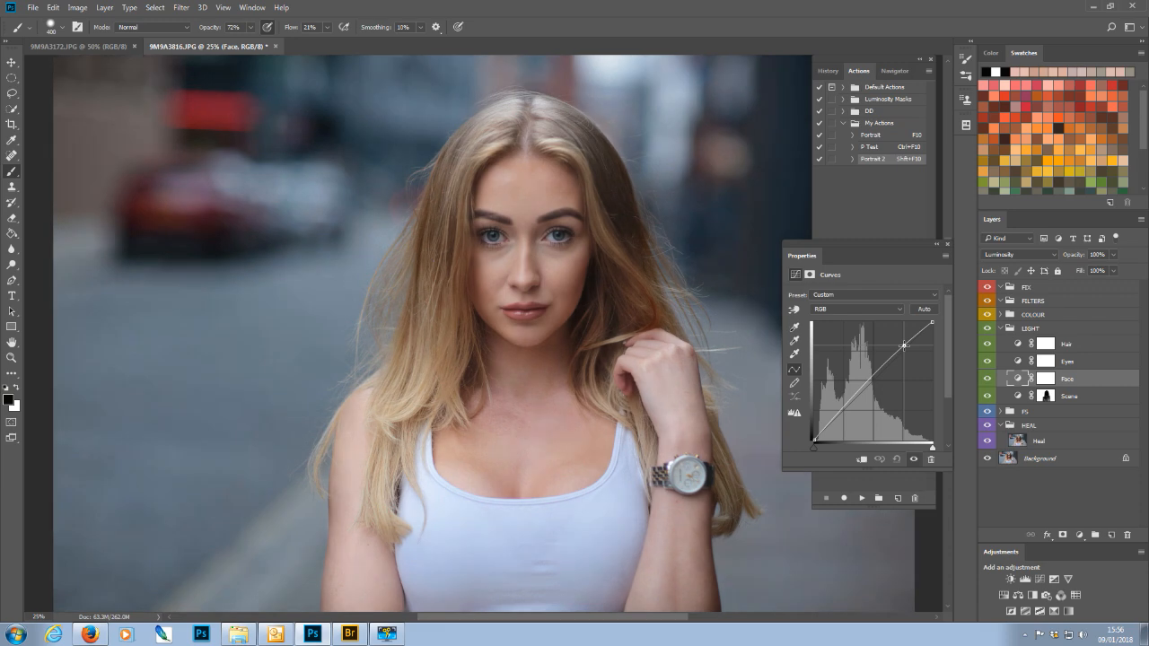
left_click_drag(904, 345, 904, 344)
left_click_drag(903, 344, 904, 345)
key("ctrl+plus")
key("ctrl+minus")
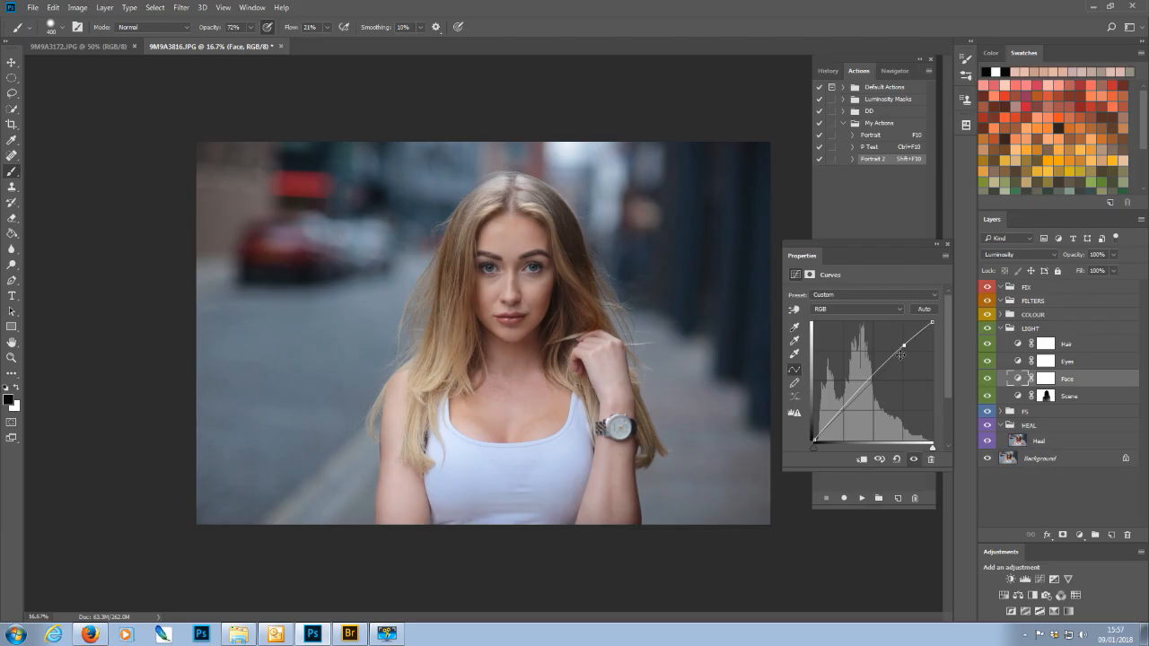
left_click_drag(904, 345, 901, 346)
left_click(946, 244)
Step: Invert the Face layer's mask to black and paint white over the face to reveal the brightening
left_click(1047, 378)
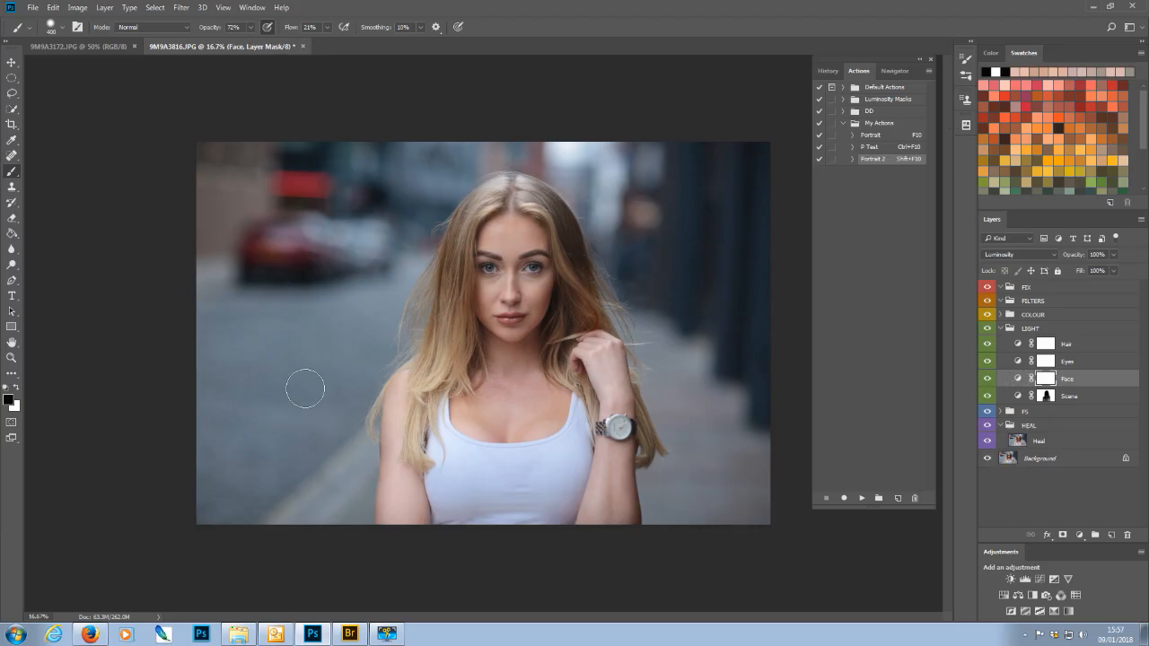
key("ctrl+i")
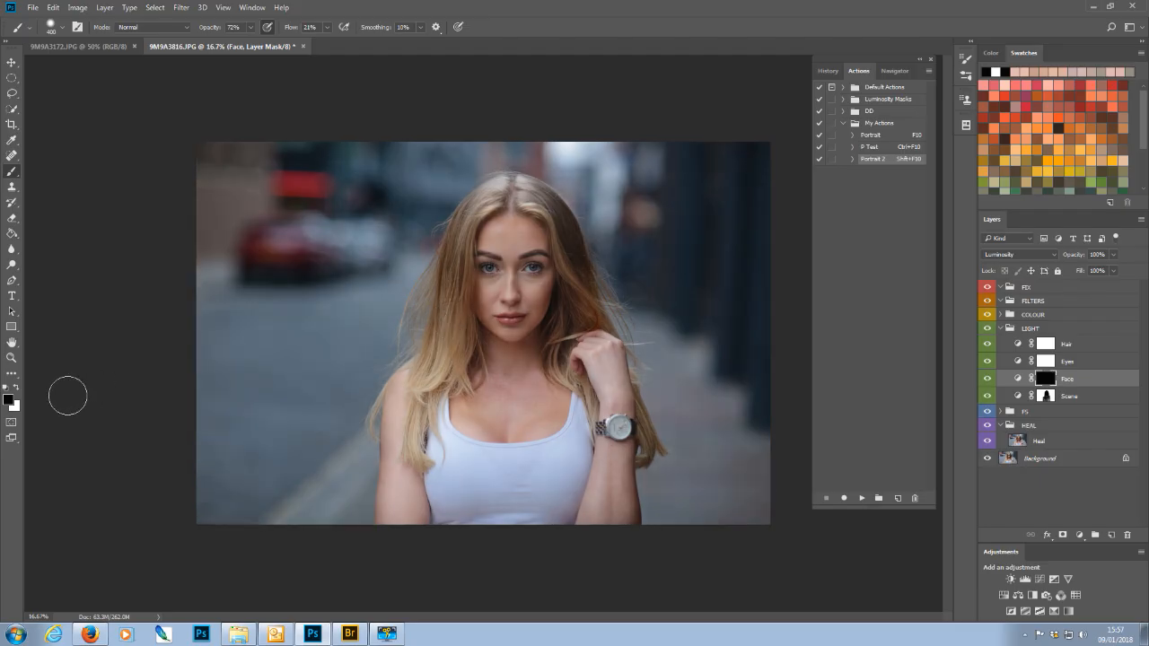
key("x")
left_click(250, 27)
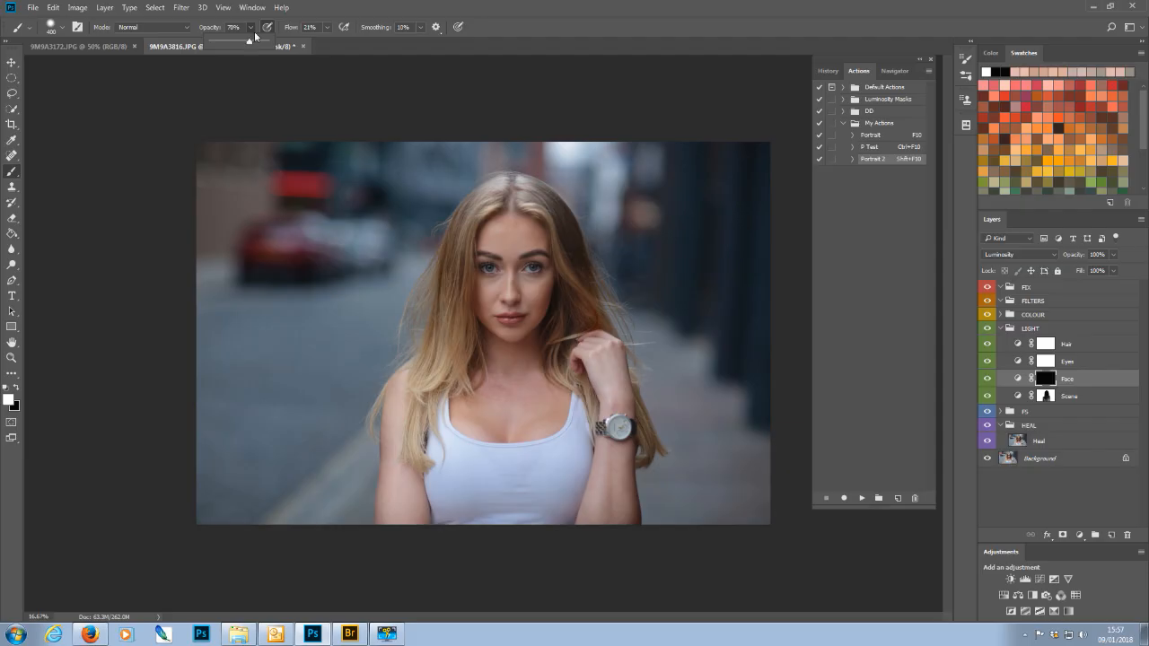
left_click(649, 316)
key("ctrl+plus")
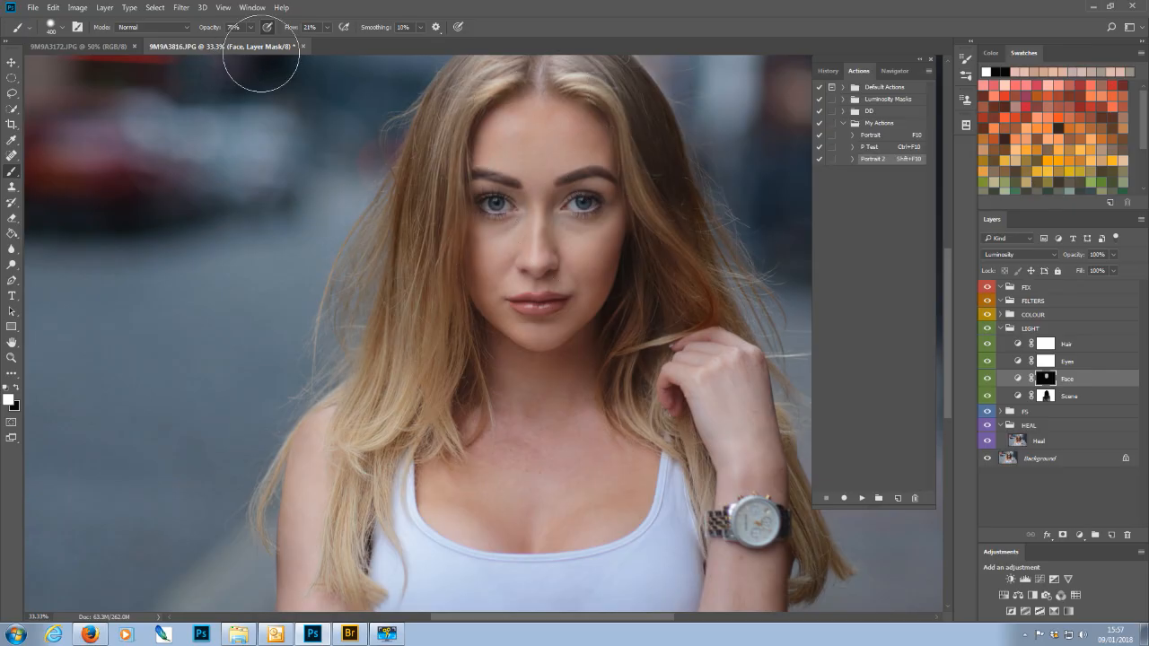
Step: Paint more white over the hair, skin and top on the Face mask at 56% brush opacity, reducing the brush to 250 px
left_click_drag(242, 46, 248, 41)
left_click(514, 117)
key("ctrl+minus")
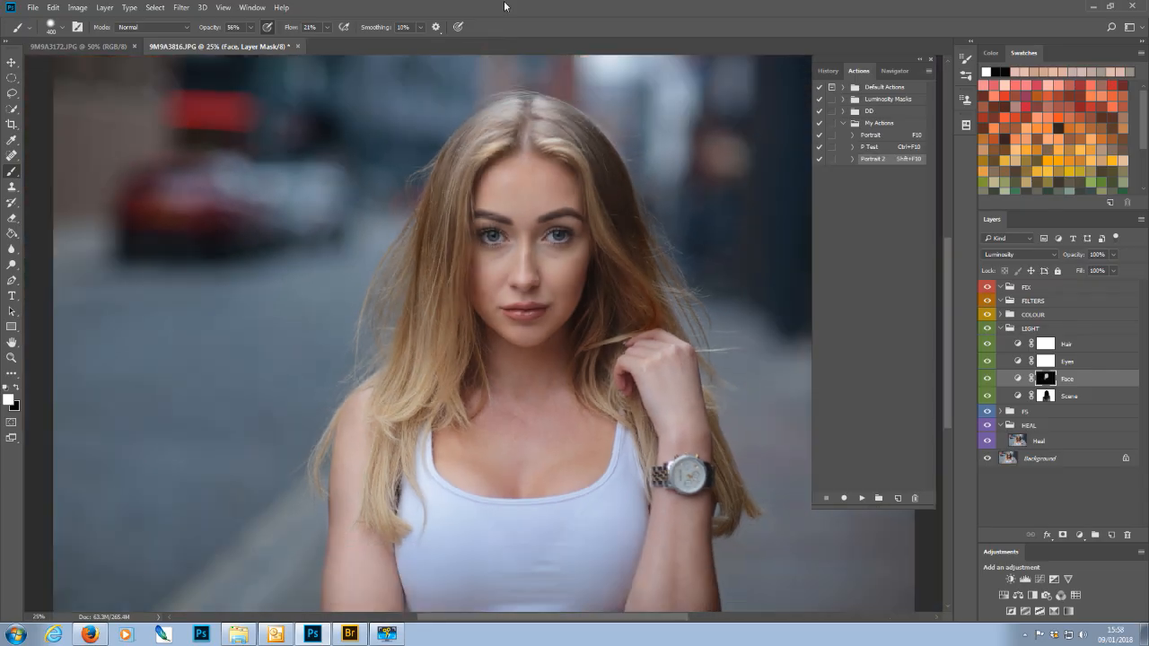
key("bracketleft")
key("bracketleft")
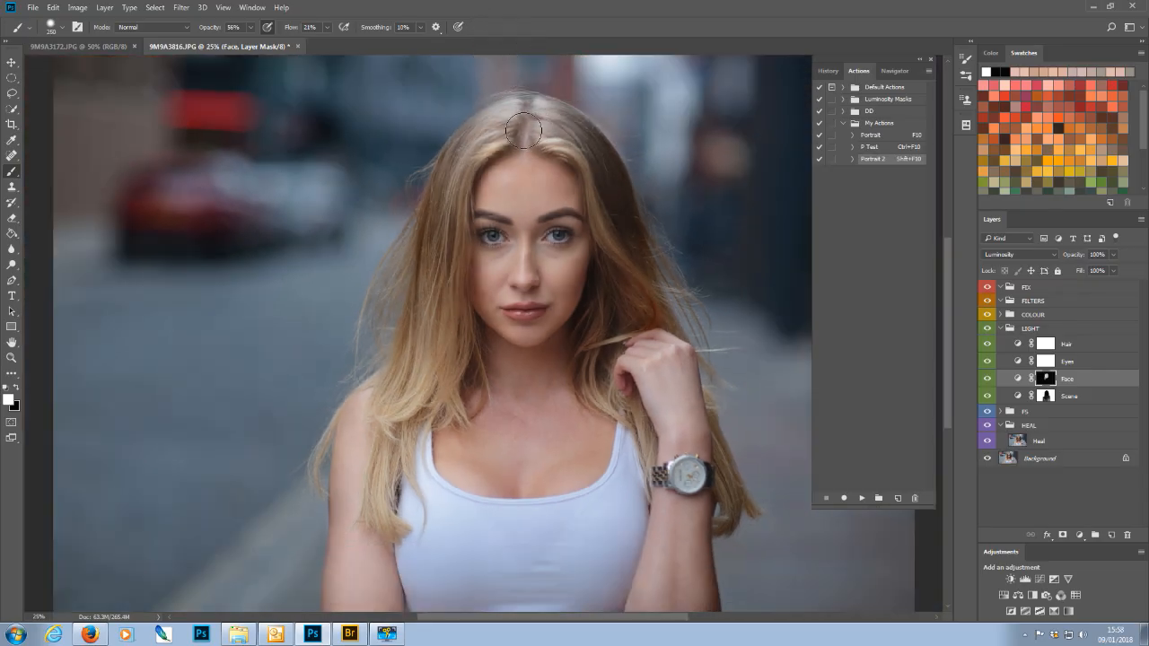
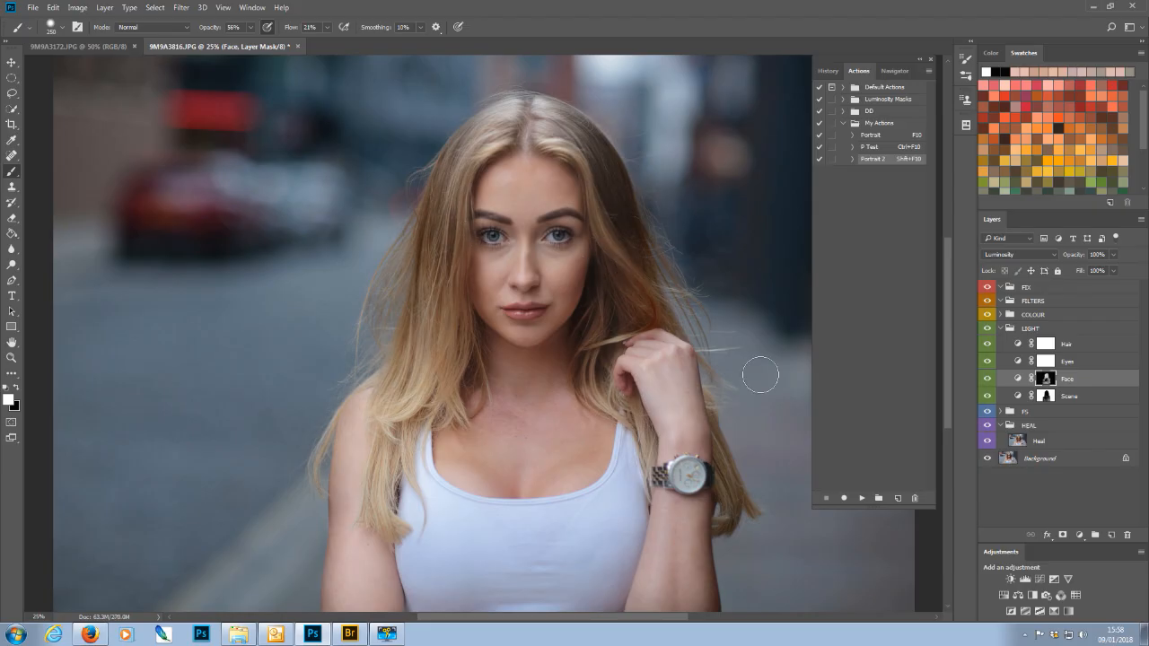
key("ctrl+minus")
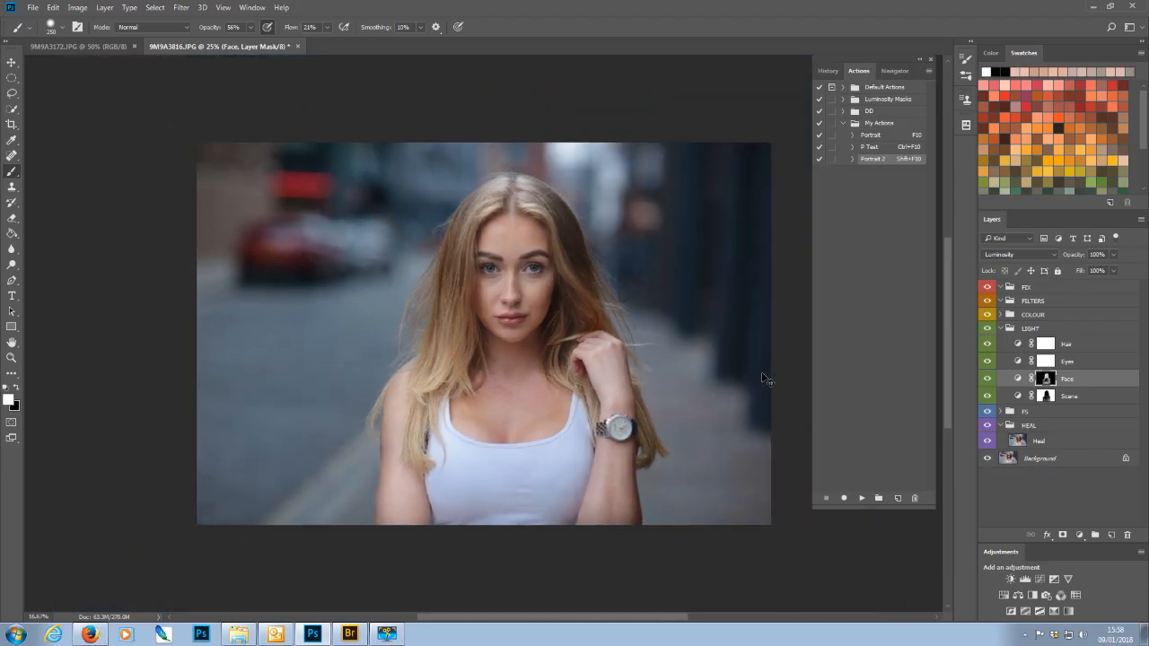
Step: Compare the portrait with and without the Face and Scene curves layers
key("ctrl+minus")
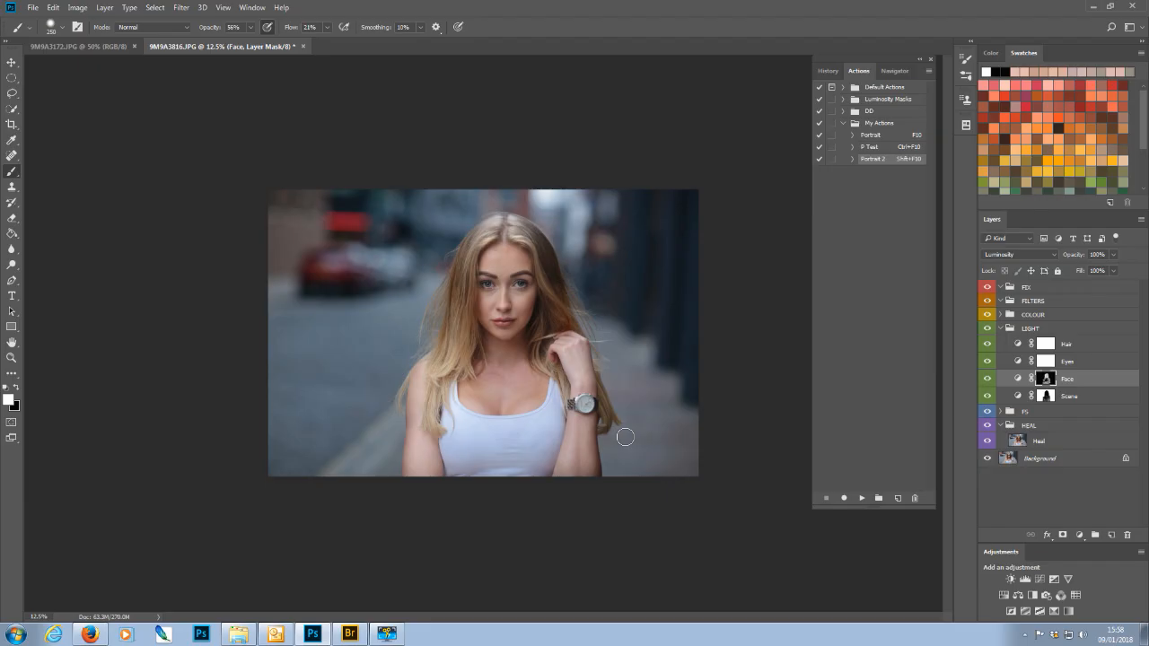
left_click(988, 380)
left_click(987, 397)
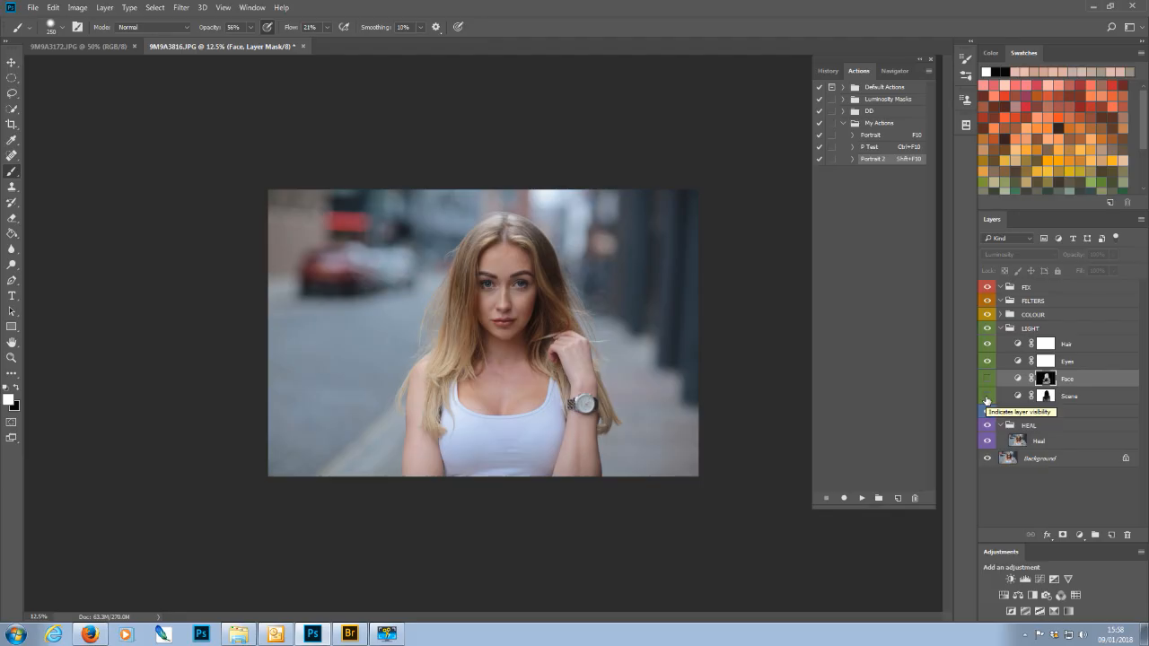
left_click(988, 397)
left_click(988, 379)
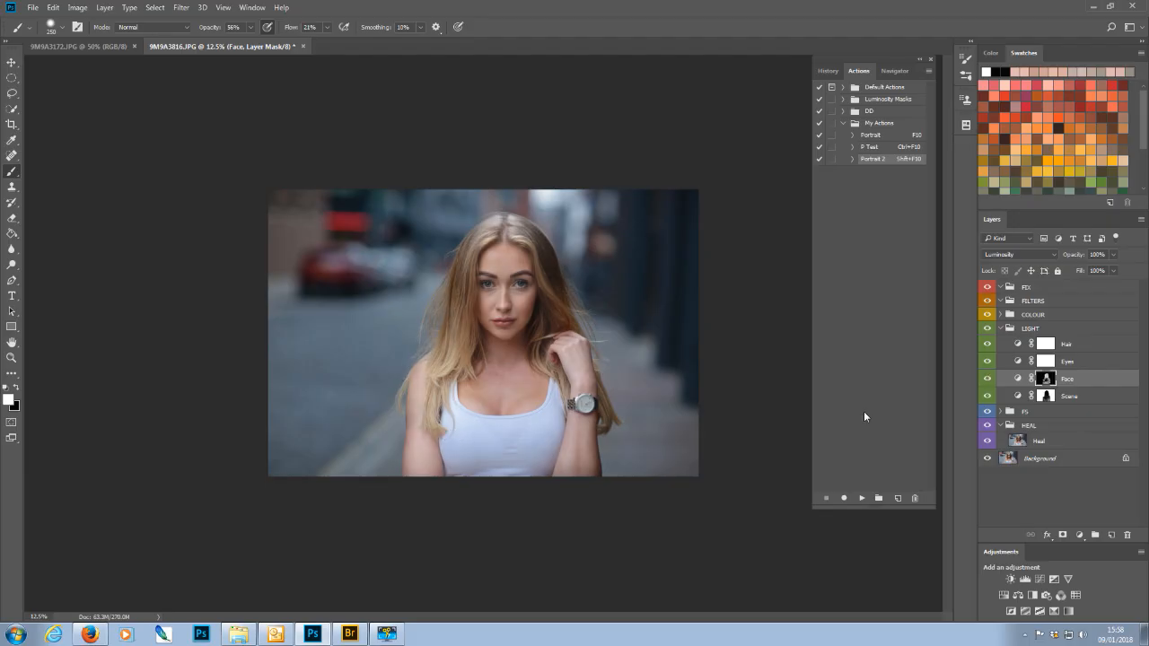
Step: Lower the Face curves layer's opacity to 70%
key("ctrl+plus")
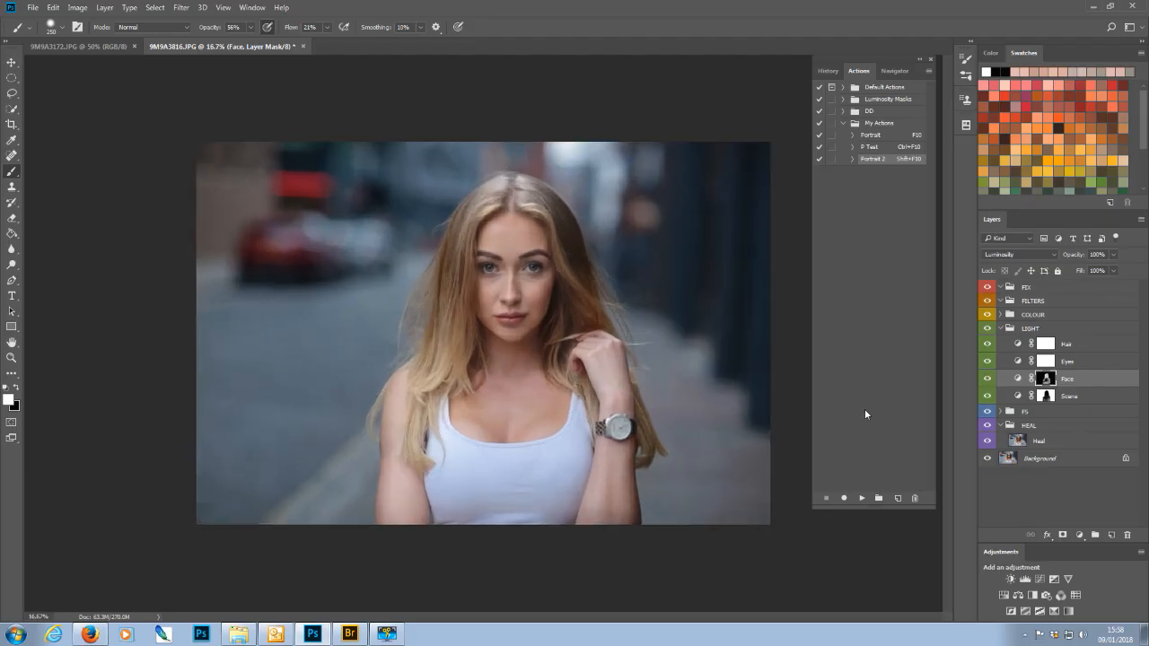
key("ctrl+plus")
key("ctrl+minus")
left_click(1115, 256)
left_click_drag(1113, 271, 1106, 274)
left_click_drag(1100, 273, 1097, 273)
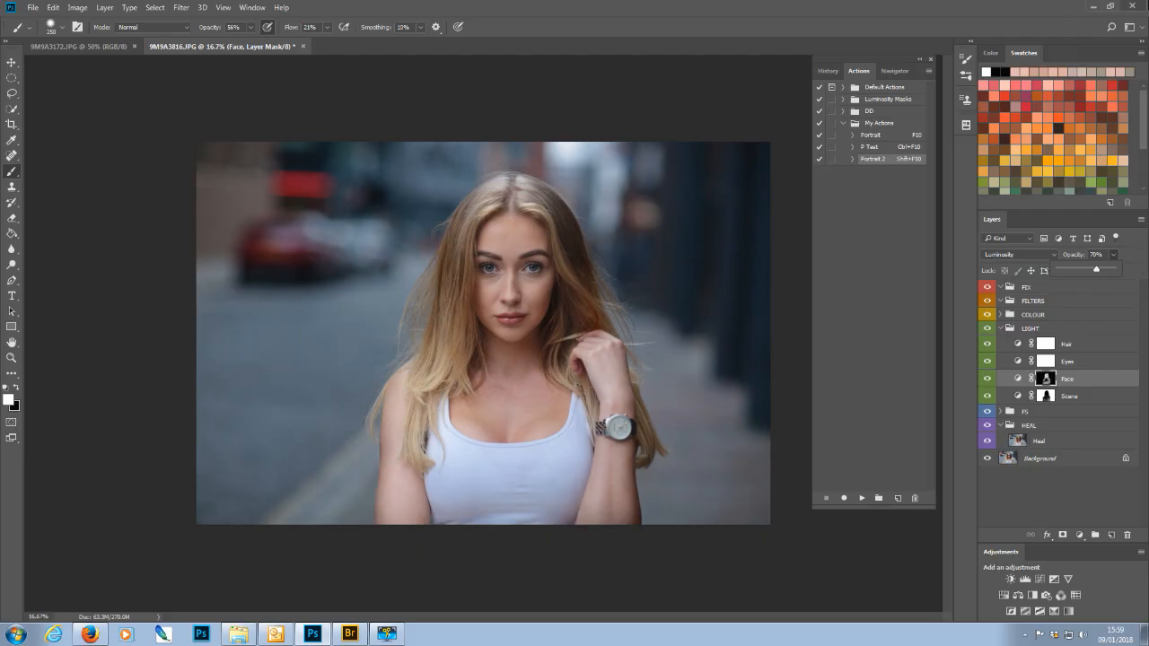
Step: Brighten the image by raising the upper midtones and highlights of the Eyes layer's RGB curve
key("ctrl+plus")
key("ctrl+plus")
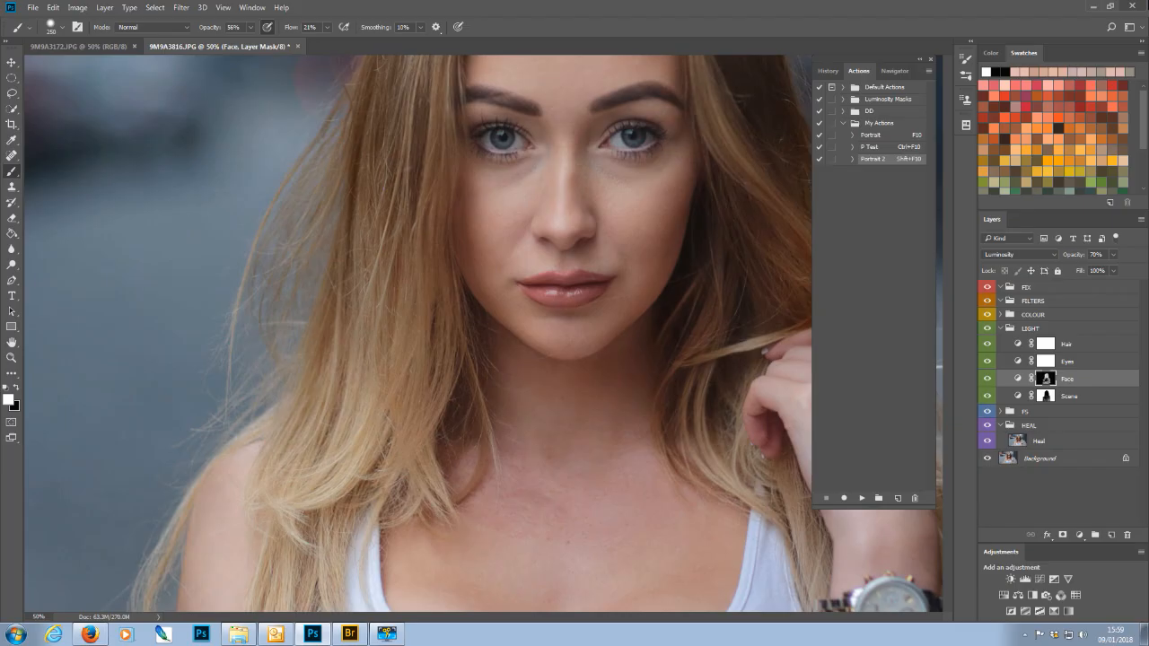
key("ctrl+plus")
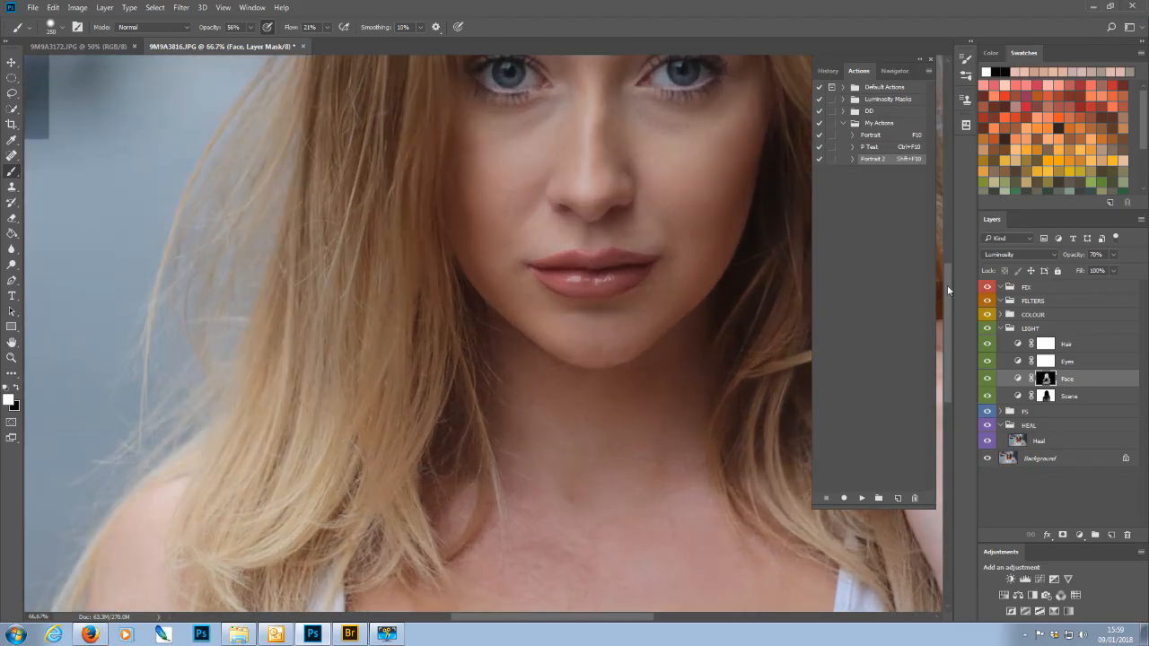
left_click_drag(947, 282, 947, 219)
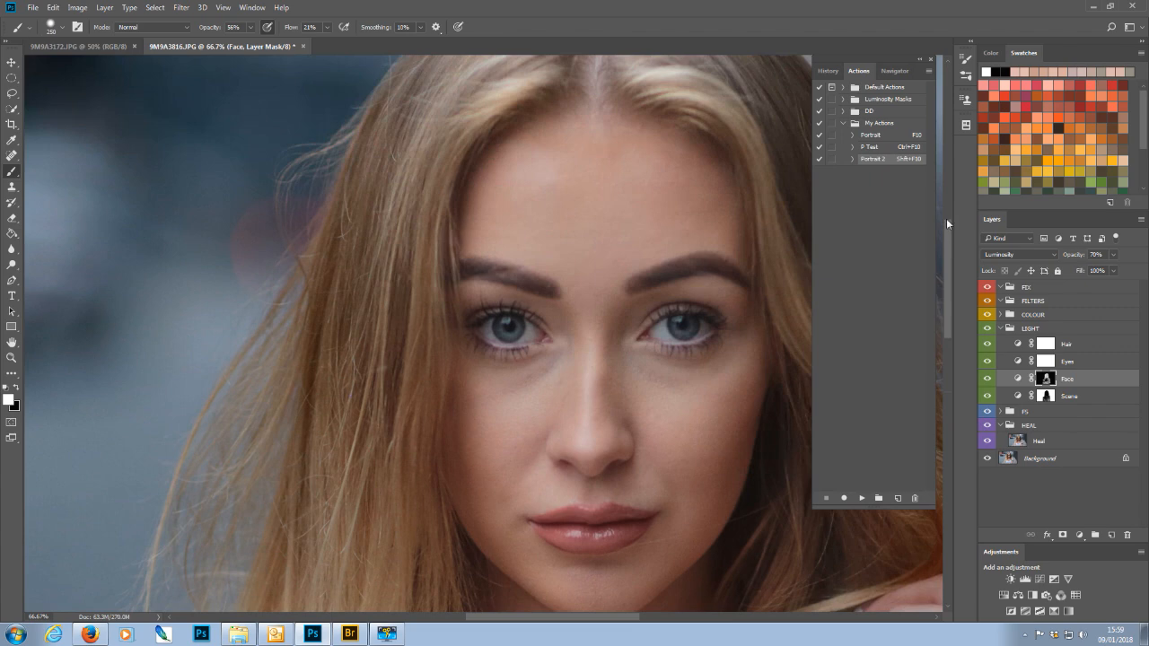
left_click(1072, 362)
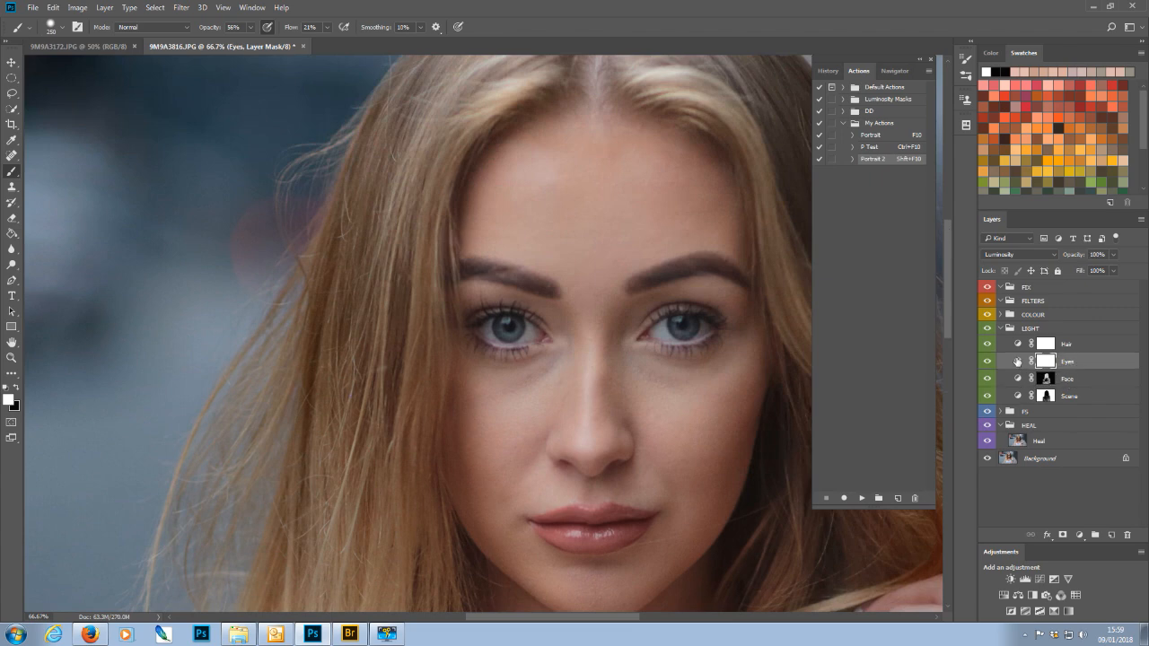
double_click(1017, 362)
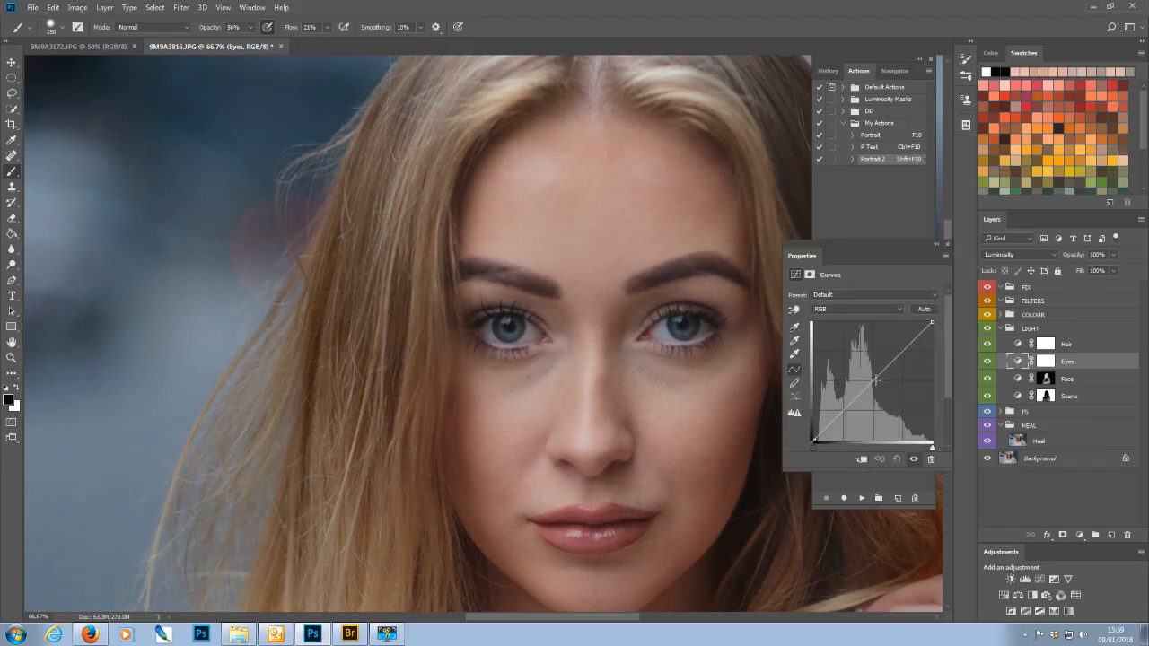
left_click_drag(889, 363, 884, 359)
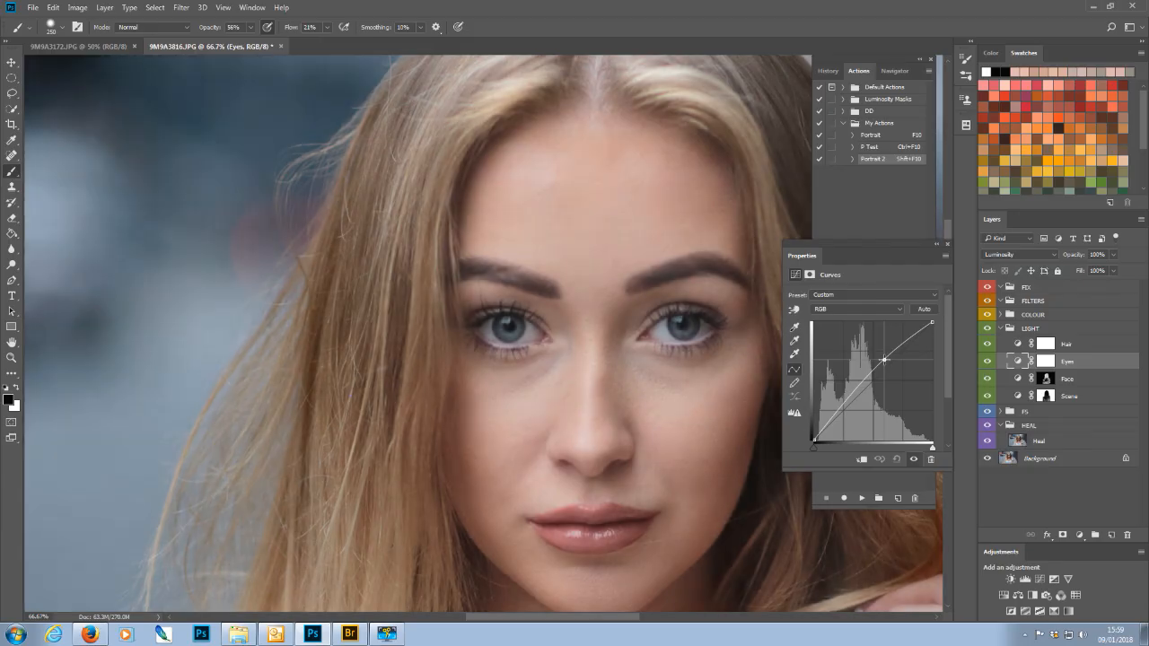
left_click_drag(884, 360, 884, 357)
left_click_drag(885, 358, 882, 355)
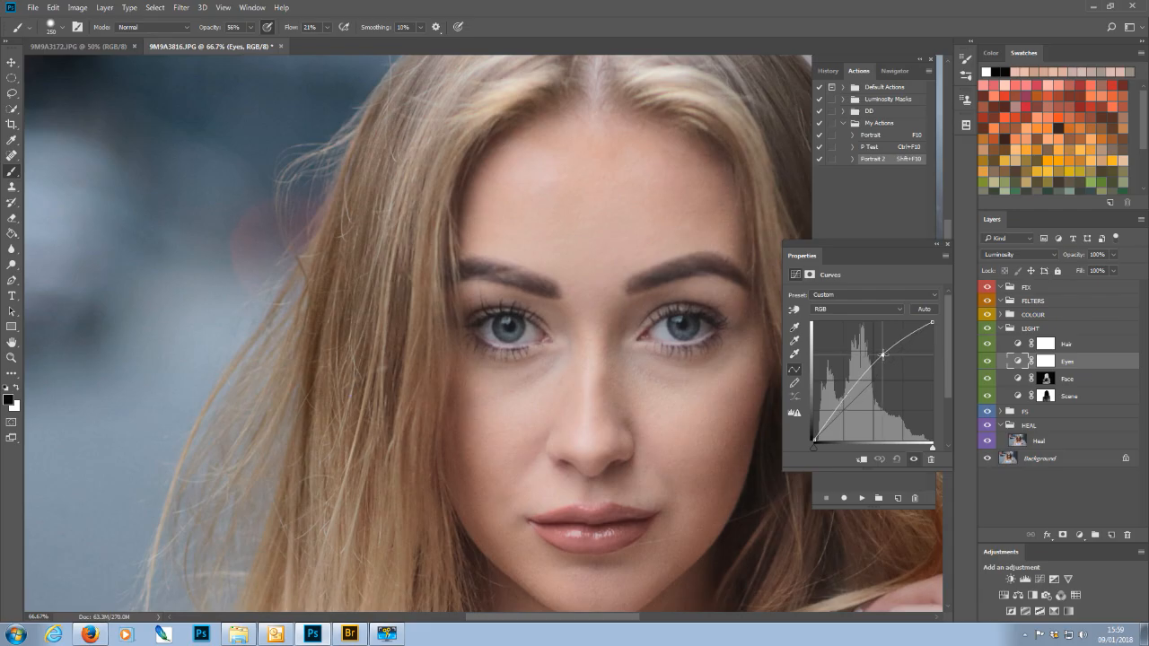
left_click_drag(882, 355, 895, 346)
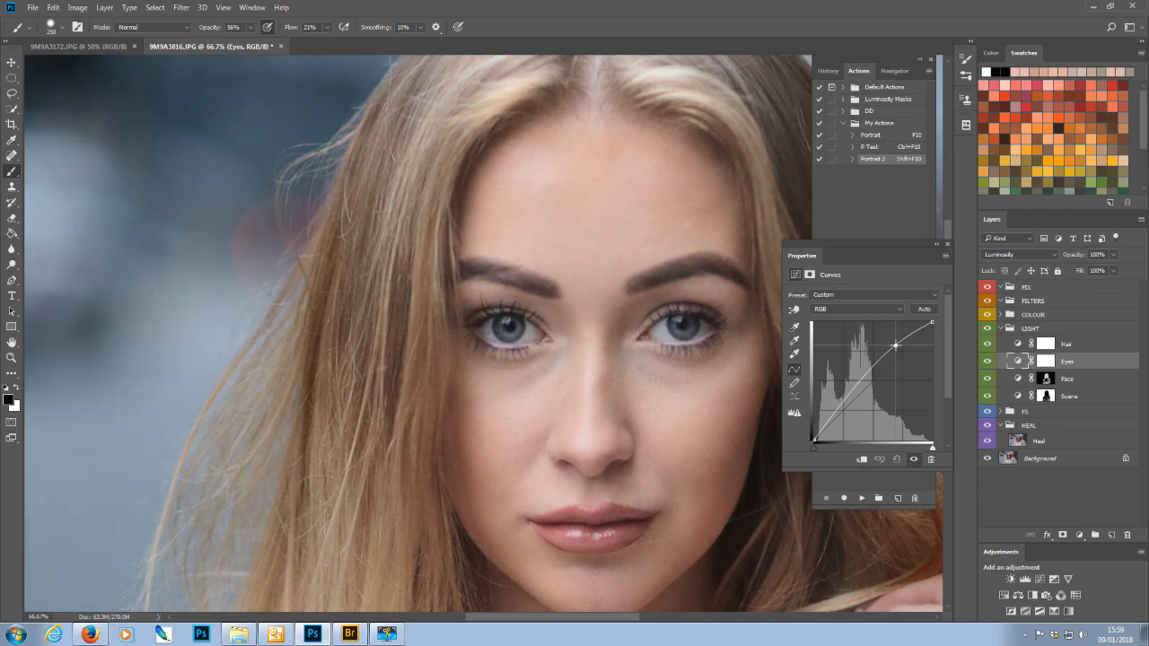
left_click_drag(896, 345, 896, 345)
left_click(945, 244)
Step: Invert the Eyes layer's mask to black and reduce the brush to 90 px
left_click(1046, 362)
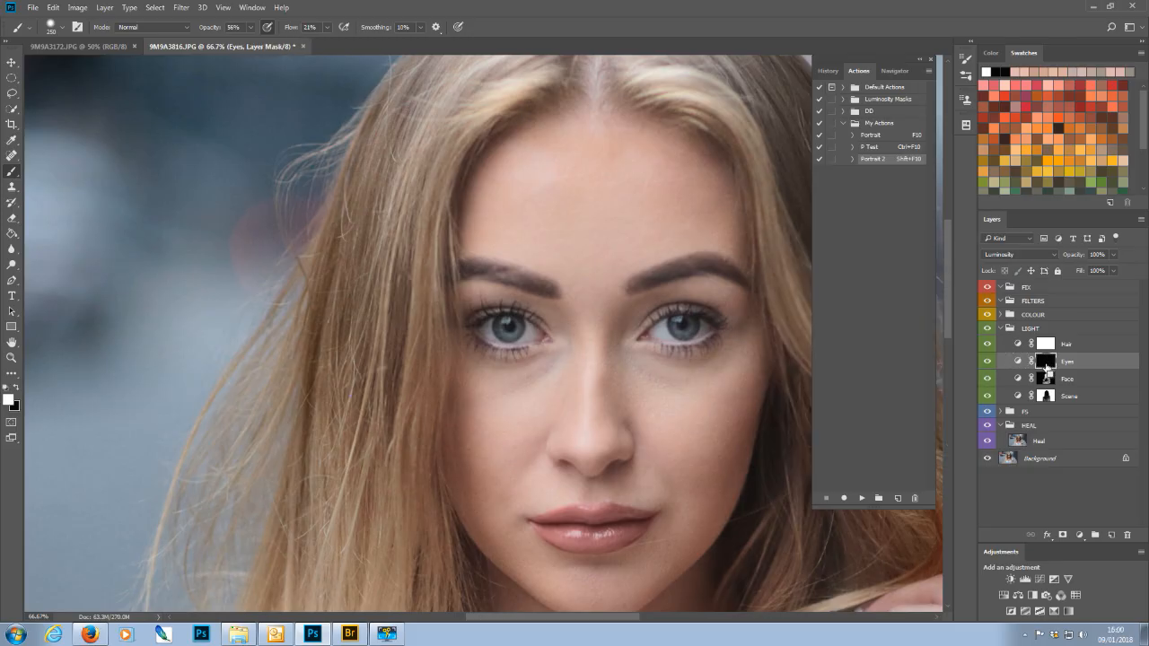
key("ctrl+i")
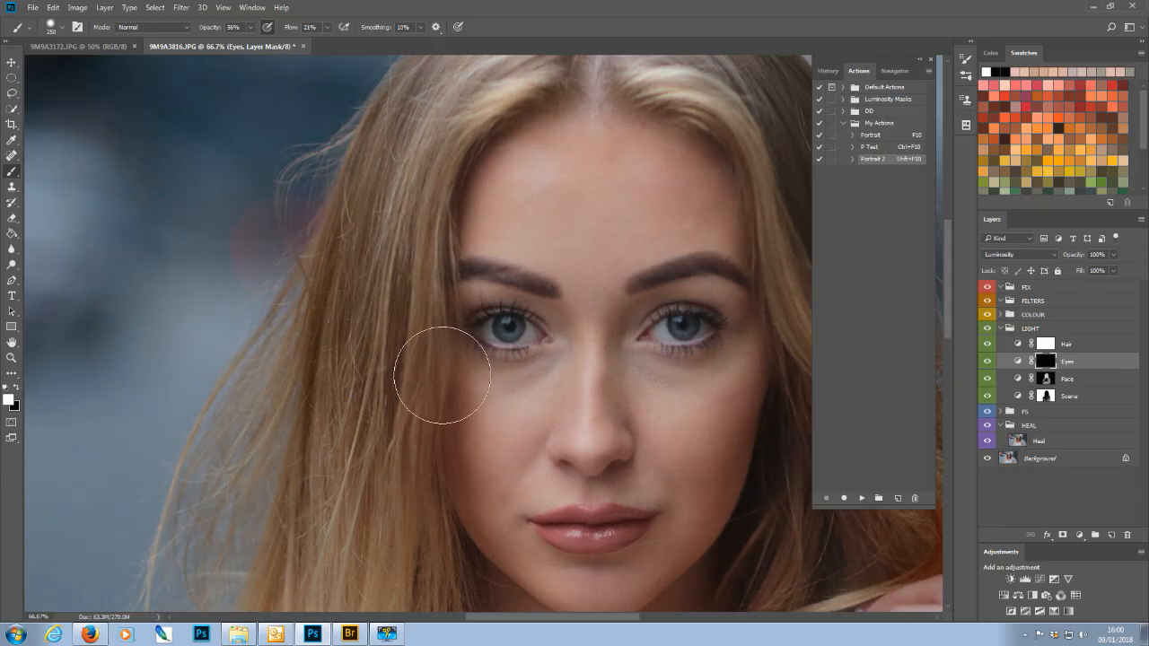
key("bracketleft")
key("bracketleft")
key("bracketleft")
key("bracketleft")
key("bracketleft")
key("bracketleft")
key("ctrl+plus")
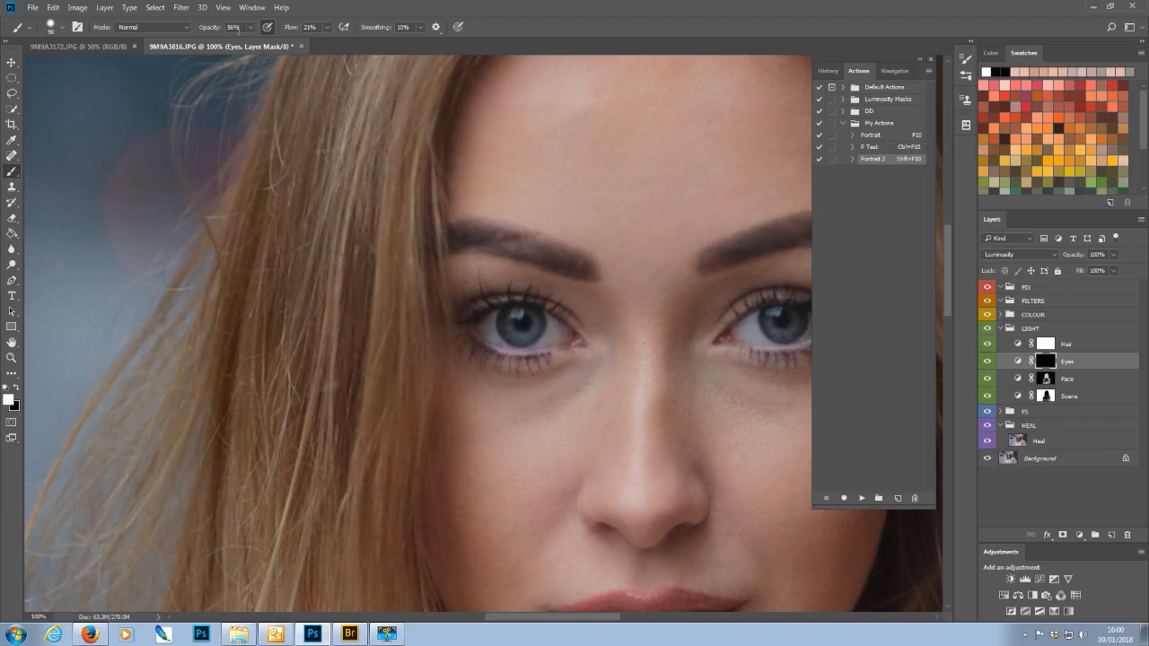
Step: Paint white over both irises on the Eyes mask with a 30 px brush at 71% opacity
left_click(251, 28)
left_click(505, 323)
key("bracketleft")
key("bracketleft")
key("bracketleft")
key("bracketleft")
key("bracketleft")
mouse_move(508, 315)
left_mouse_down()
mouse_move(521, 336)
mouse_move(539, 318)
mouse_move(508, 323)
mouse_move(517, 334)
mouse_move(539, 323)
mouse_move(508, 323)
mouse_move(527, 332)
mouse_move(535, 319)
left_mouse_up()
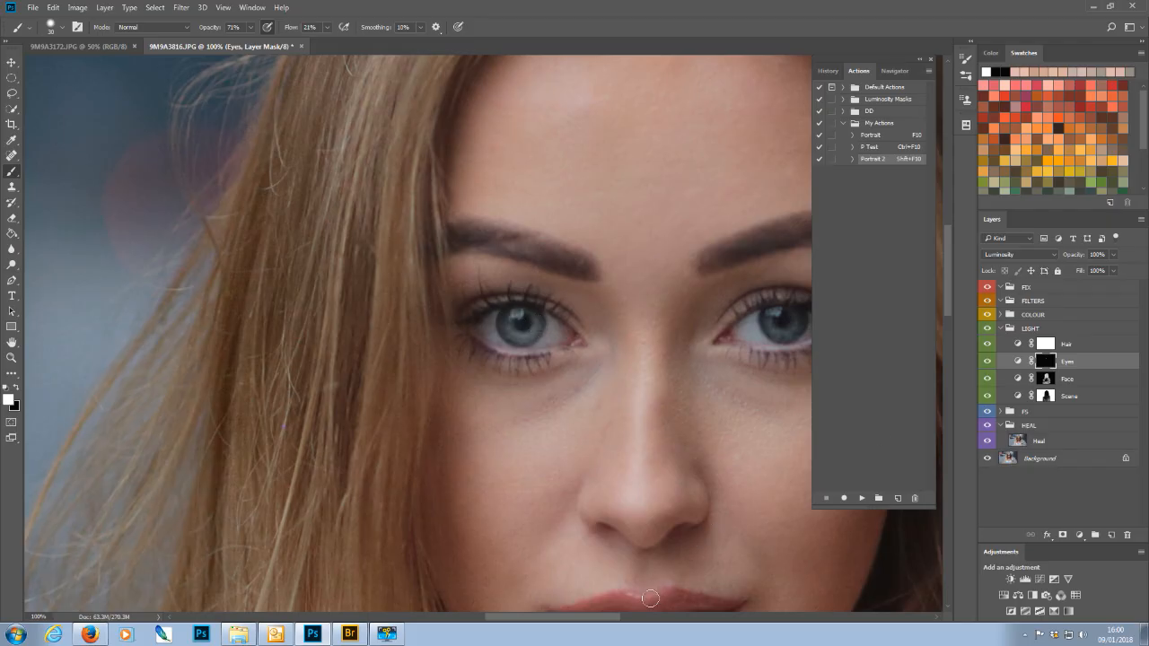
left_click_drag(615, 620, 637, 619)
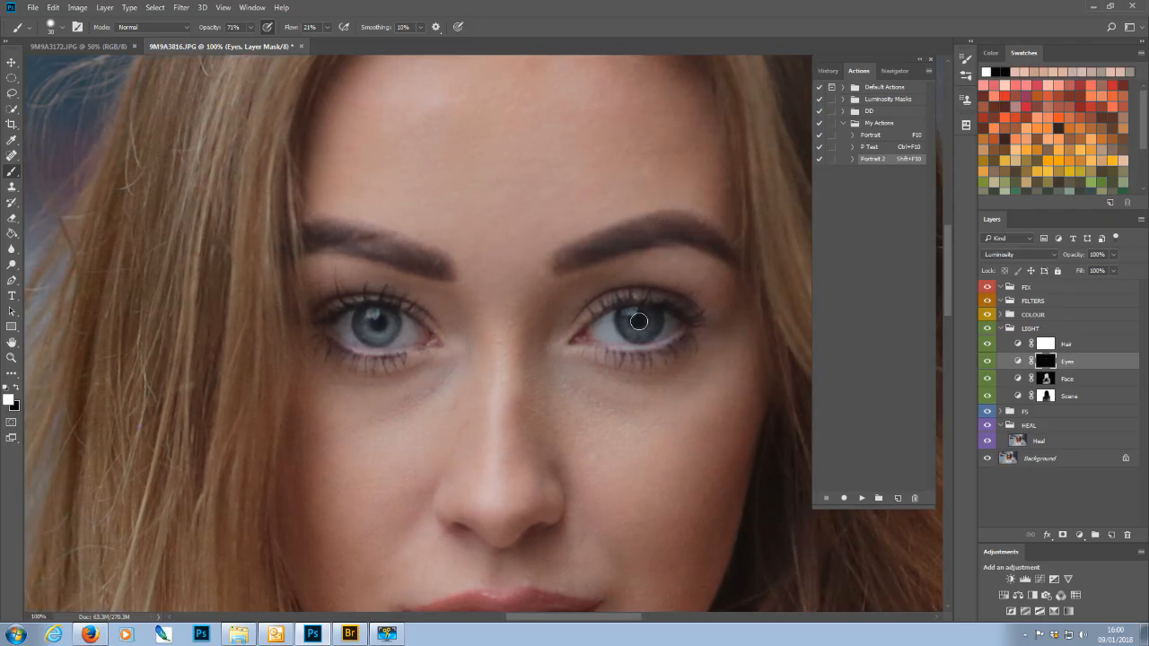
mouse_move(626, 323)
left_mouse_down()
mouse_move(651, 330)
mouse_move(653, 314)
mouse_move(628, 313)
left_mouse_up()
mouse_move(625, 319)
left_mouse_down()
mouse_move(644, 330)
mouse_move(653, 320)
mouse_move(628, 319)
mouse_move(639, 333)
mouse_move(652, 318)
left_mouse_up()
Step: Paint white lightly over the whites of both eyes on the Eyes mask at 15% brush opacity
left_click(250, 27)
left_click_drag(219, 40, 223, 43)
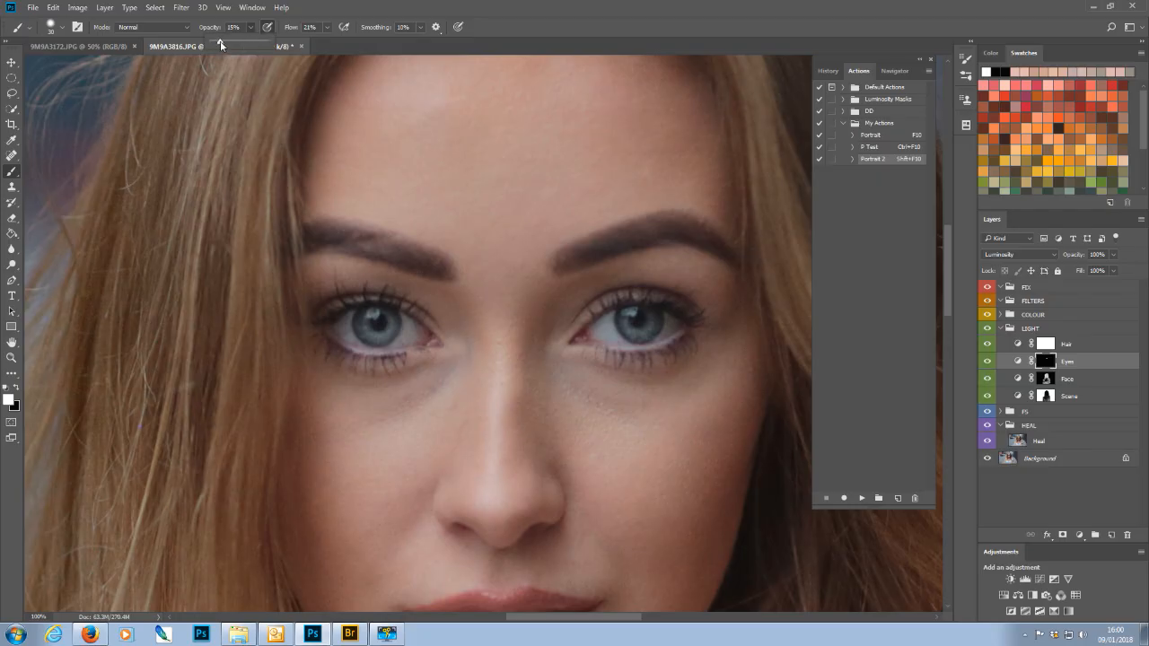
mouse_move(356, 321)
left_mouse_down()
mouse_move(347, 340)
mouse_move(399, 343)
mouse_move(407, 321)
mouse_move(425, 341)
mouse_move(333, 330)
mouse_move(347, 316)
left_mouse_up()
mouse_move(638, 325)
left_mouse_down()
mouse_move(607, 337)
mouse_move(681, 328)
mouse_move(588, 334)
mouse_move(612, 332)
mouse_move(614, 320)
mouse_move(606, 332)
mouse_move(662, 339)
mouse_move(672, 326)
mouse_move(668, 336)
left_mouse_up()
mouse_move(357, 333)
left_mouse_down()
mouse_move(348, 326)
mouse_move(420, 344)
mouse_move(410, 327)
left_mouse_up()
Step: Lower the Eyes curves layer's opacity to 70%
key("ctrl+minus")
key("ctrl+minus")
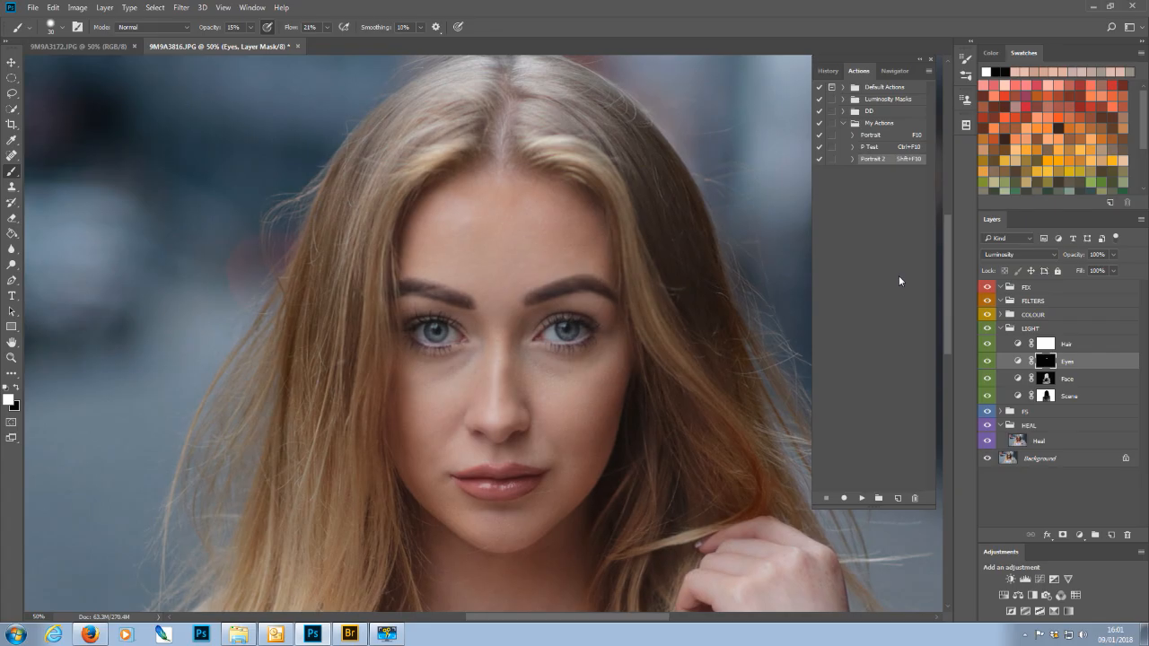
key("ctrl+minus")
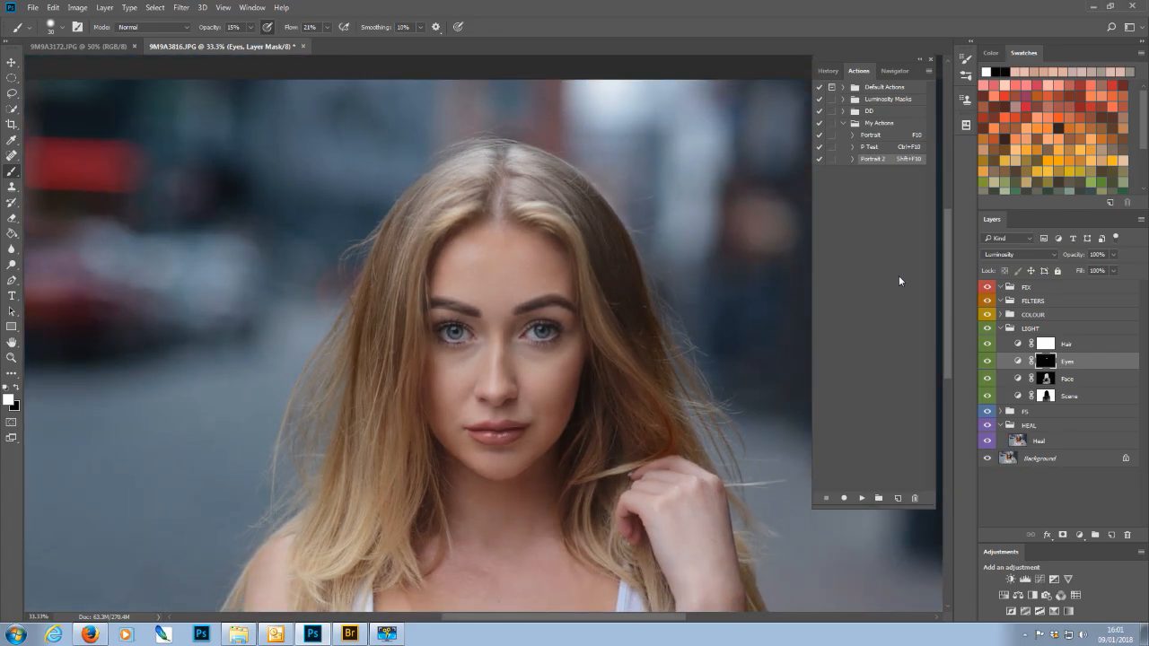
key("ctrl+plus")
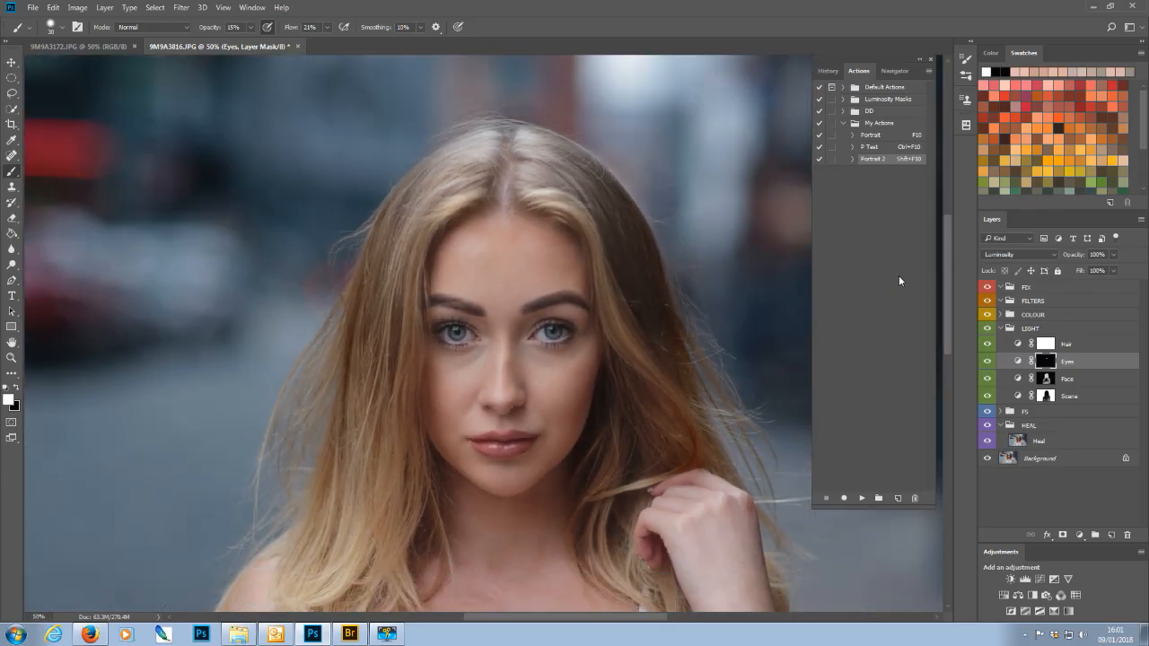
key("ctrl+minus")
key("ctrl+minus")
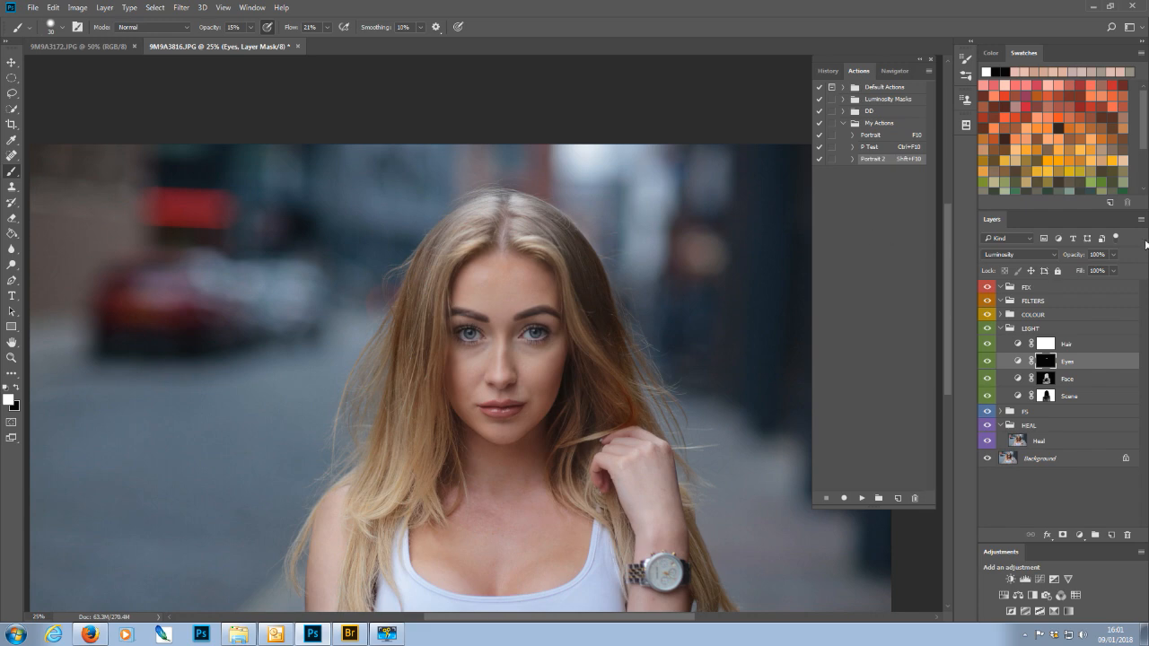
left_click(1114, 256)
left_click_drag(1114, 272, 1112, 273)
left_click_drag(1095, 270, 1098, 269)
Step: Examine the brightened eyes both close up and within the whole portrait
key("ctrl+plus")
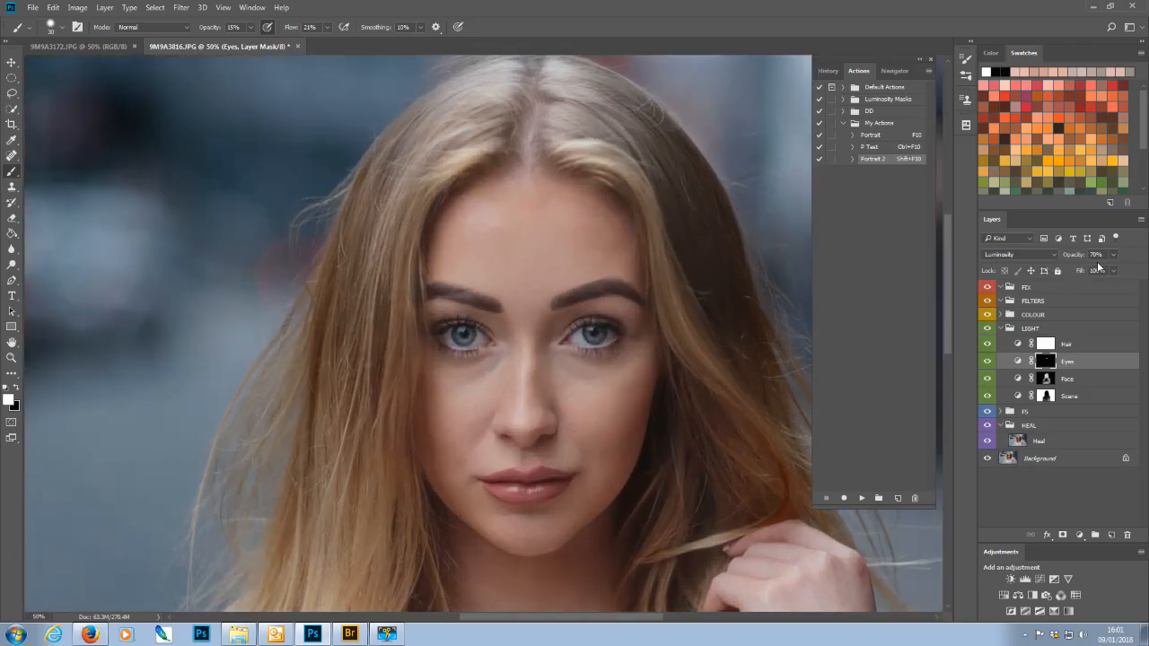
key("ctrl+plus")
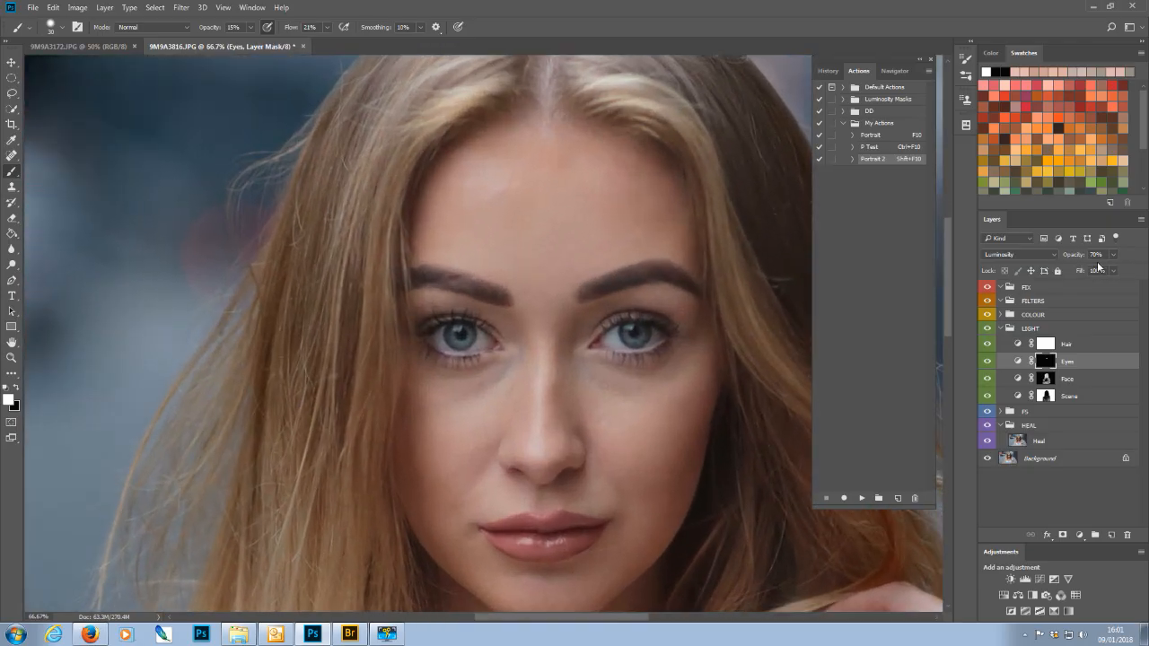
key("ctrl+minus")
key("ctrl+minus")
key("ctrl+minus")
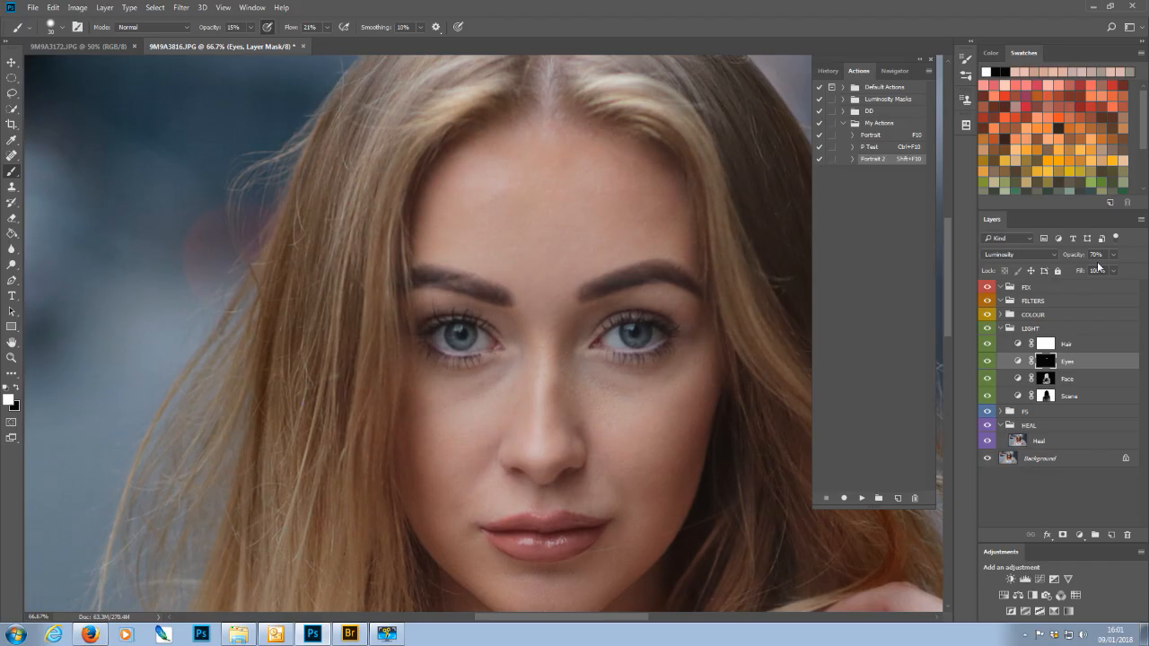
key("ctrl+minus")
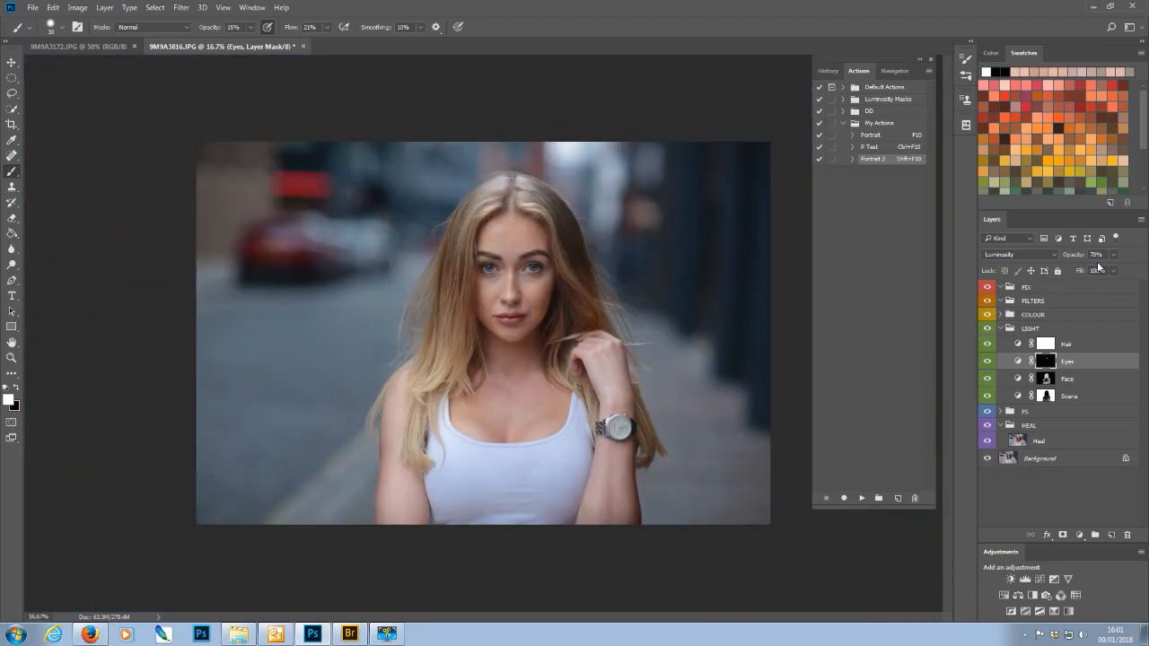
key("ctrl+plus")
key("ctrl+plus")
key("ctrl+plus")
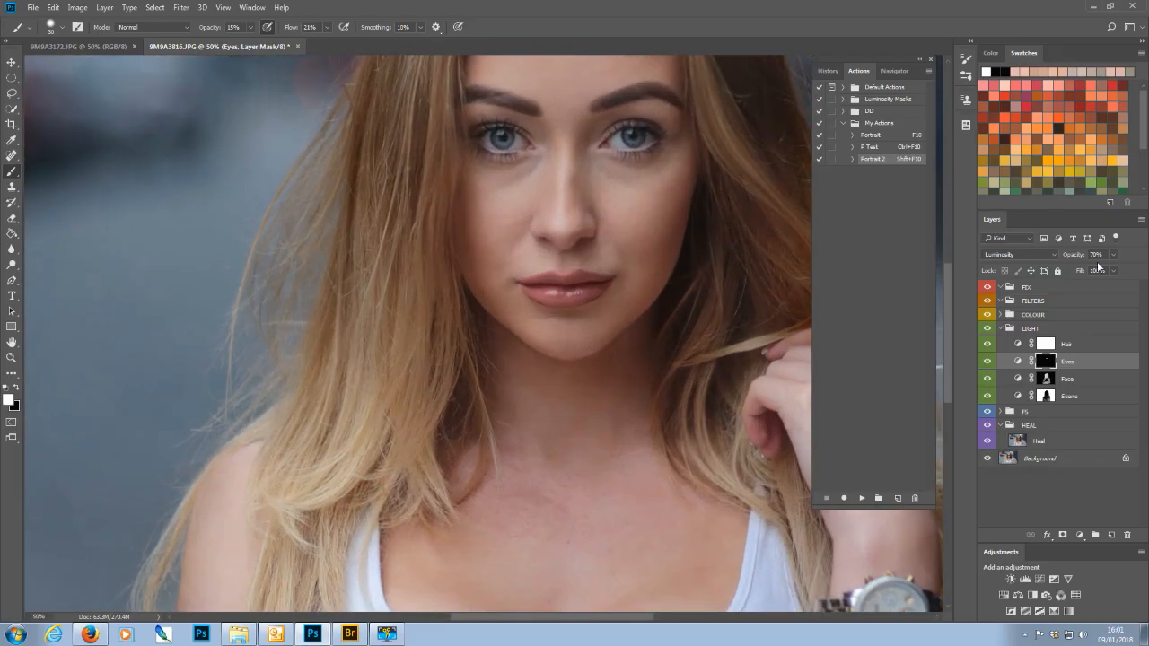
left_click_drag(946, 309, 939, 254)
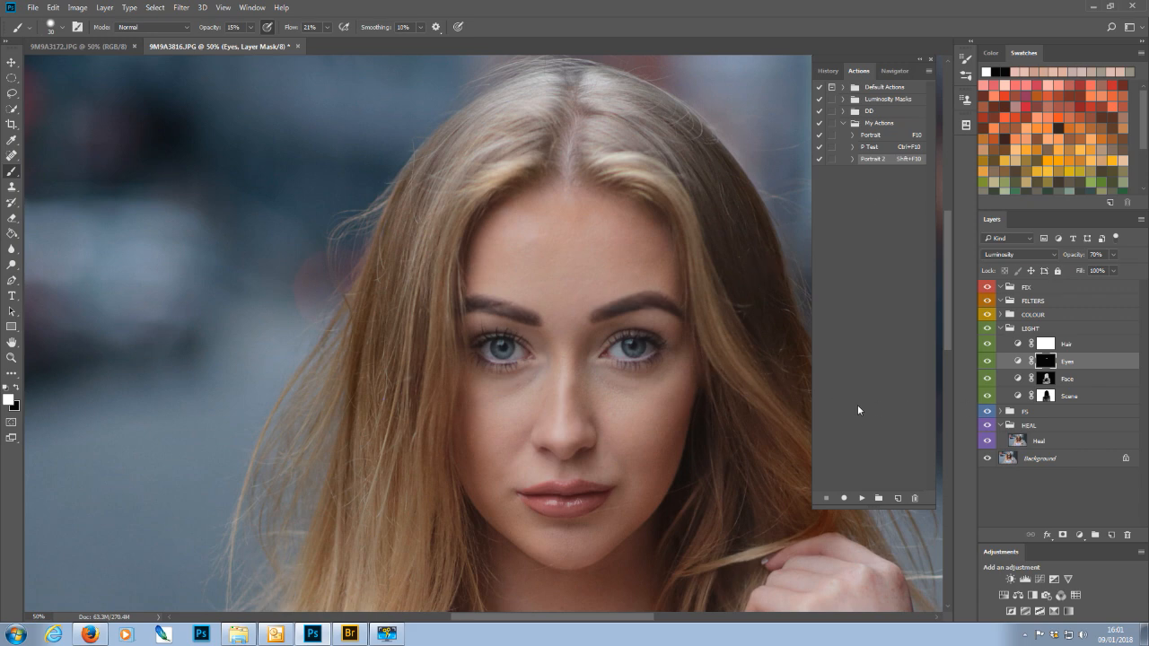
Step: Brighten the image by raising the midtones of the Hair layer's RGB curve
left_click(1083, 346)
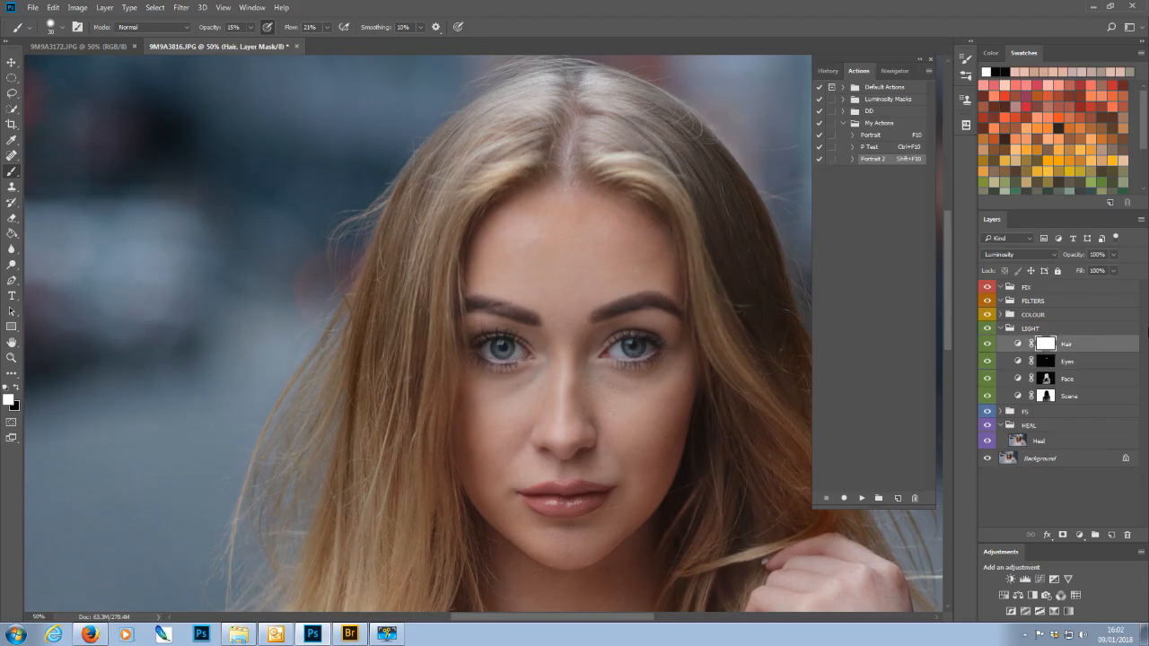
key("ctrl+minus")
key("ctrl+minus")
key("ctrl+minus")
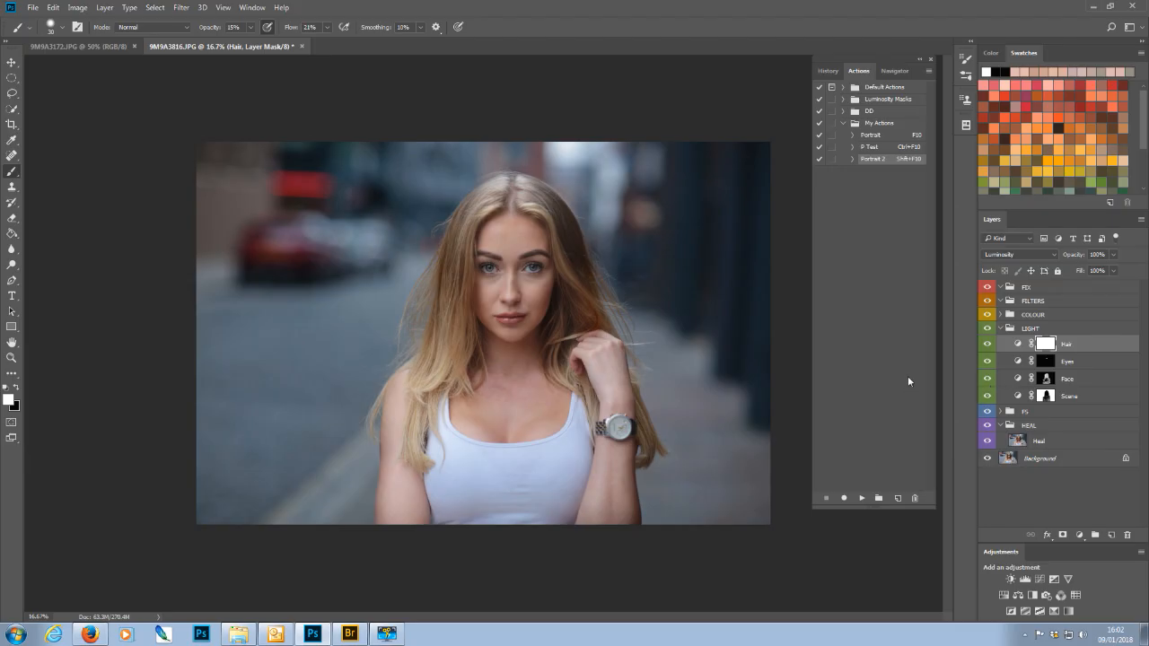
key("ctrl+plus")
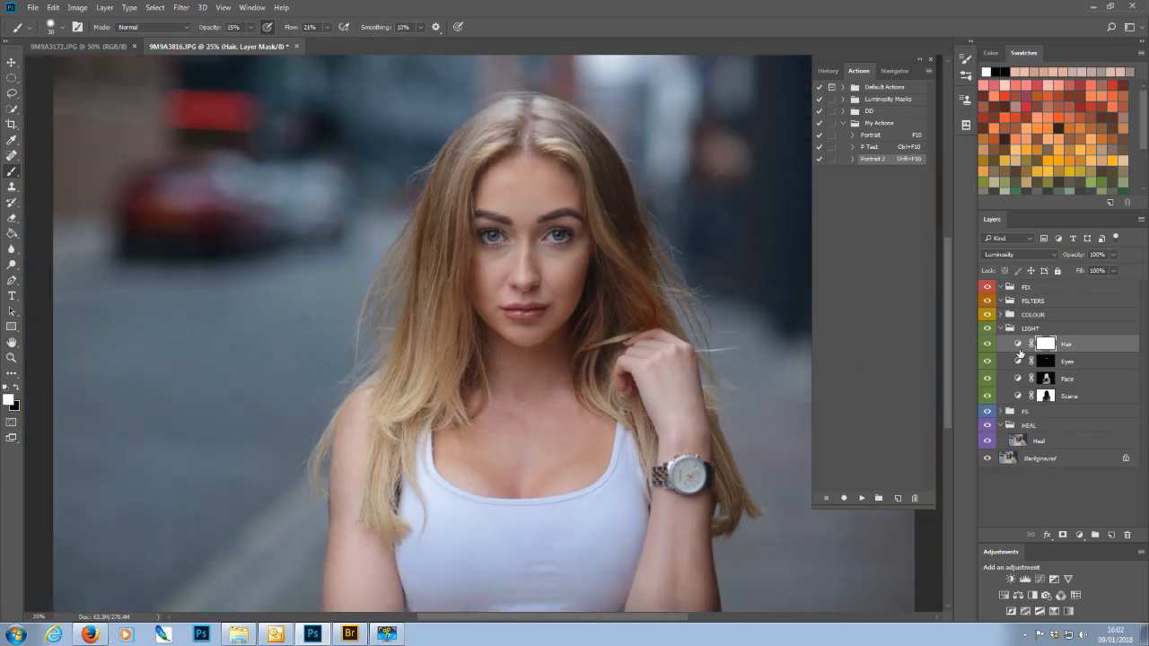
double_click(1017, 349)
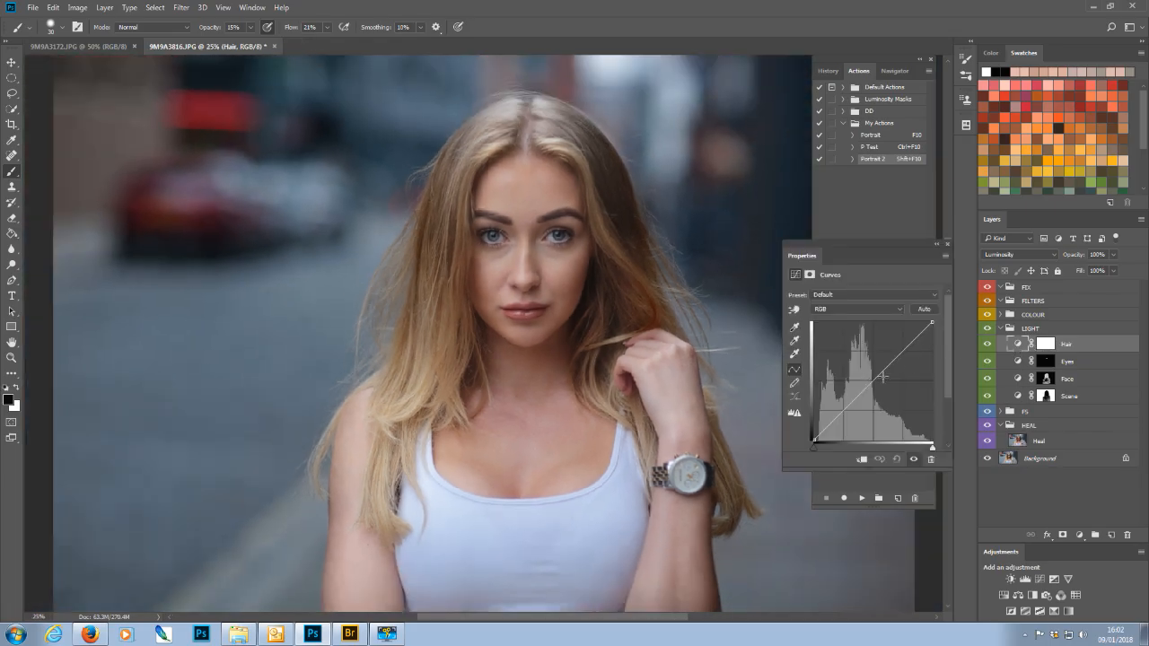
left_click_drag(876, 379, 876, 369)
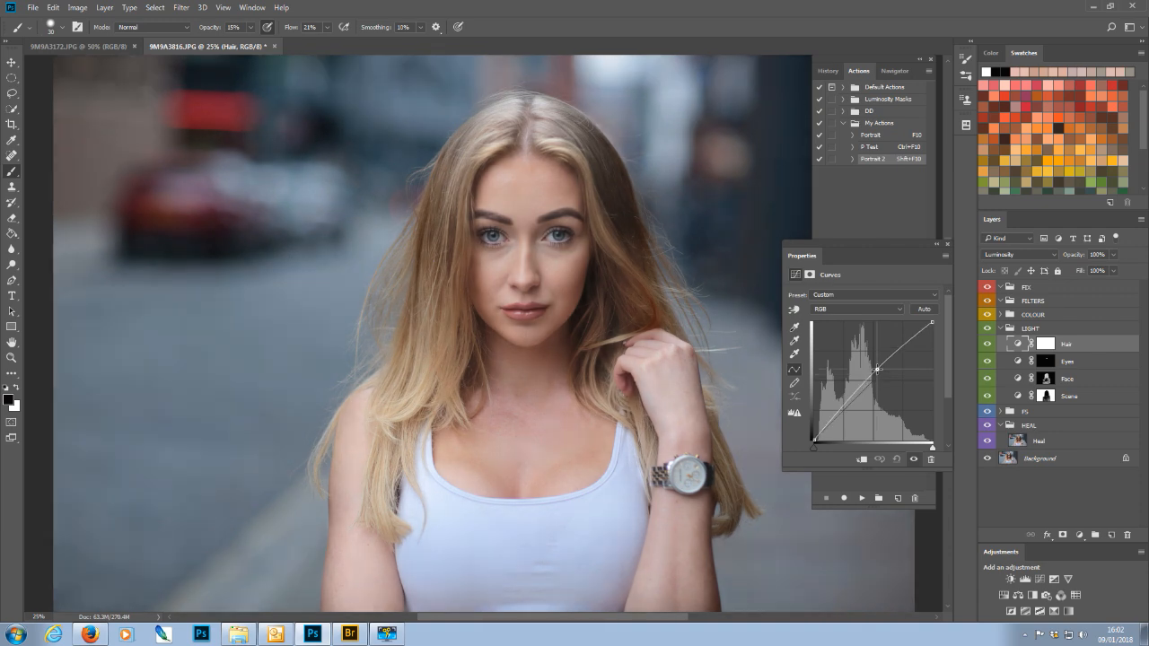
left_click_drag(876, 368, 873, 372)
left_click_drag(873, 372, 867, 375)
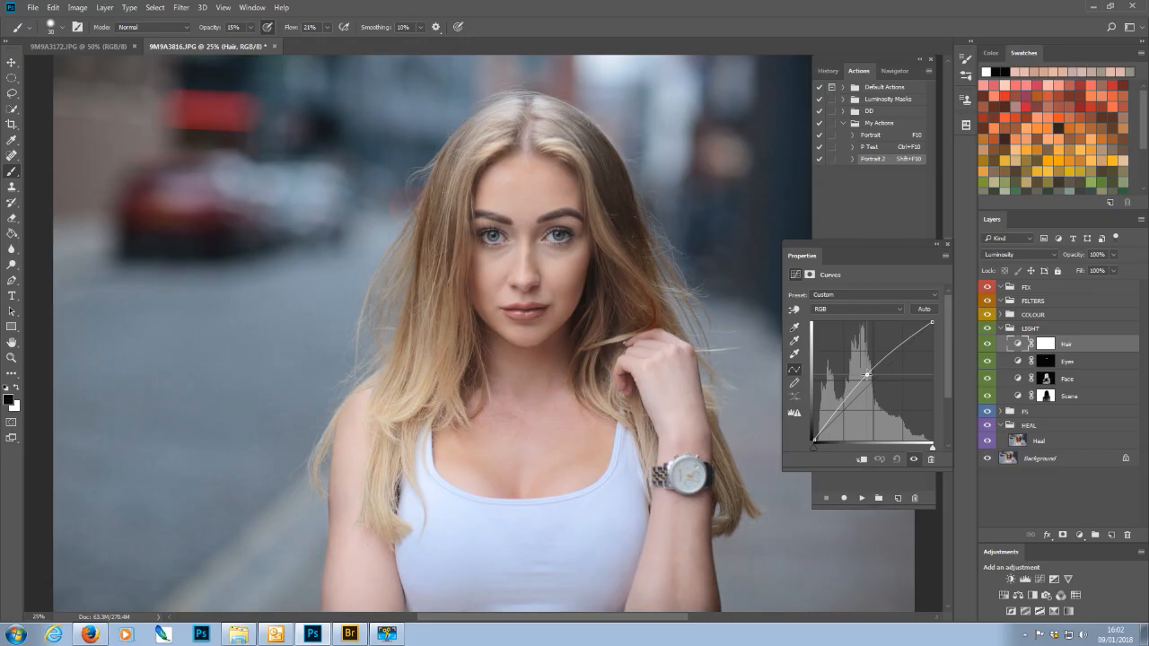
Step: Finish the Hair layer's midtone curve adjustment and invert its layer mask to black
left_click_drag(867, 375, 867, 374)
left_click(945, 240)
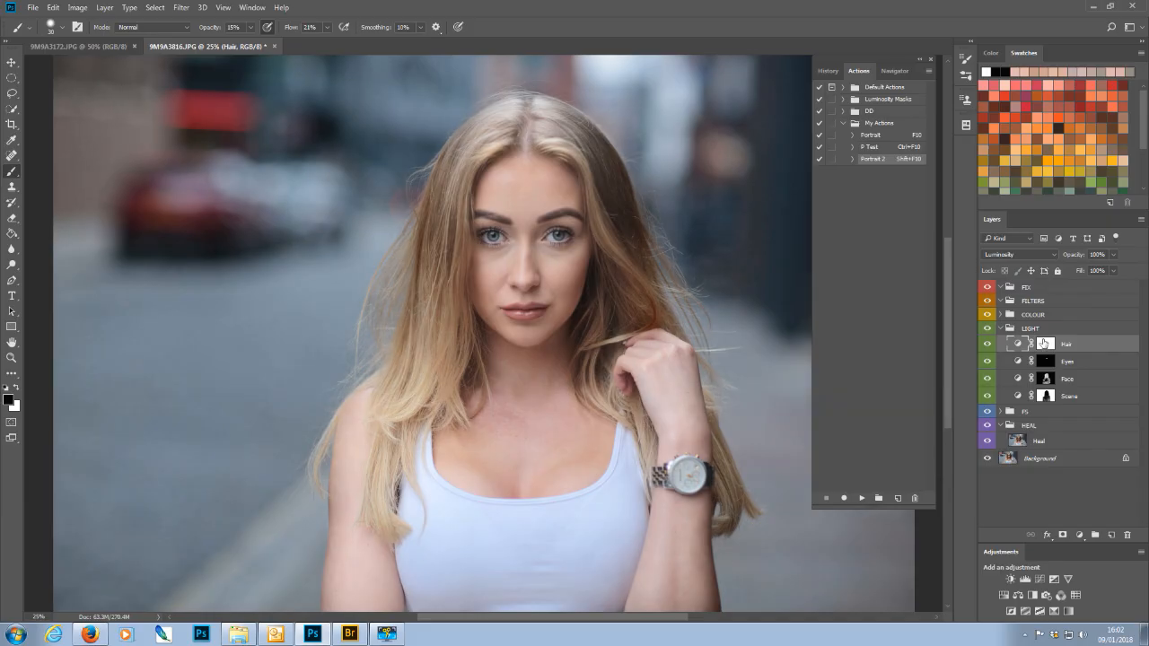
key("alt+bracketright")
left_click(1046, 343)
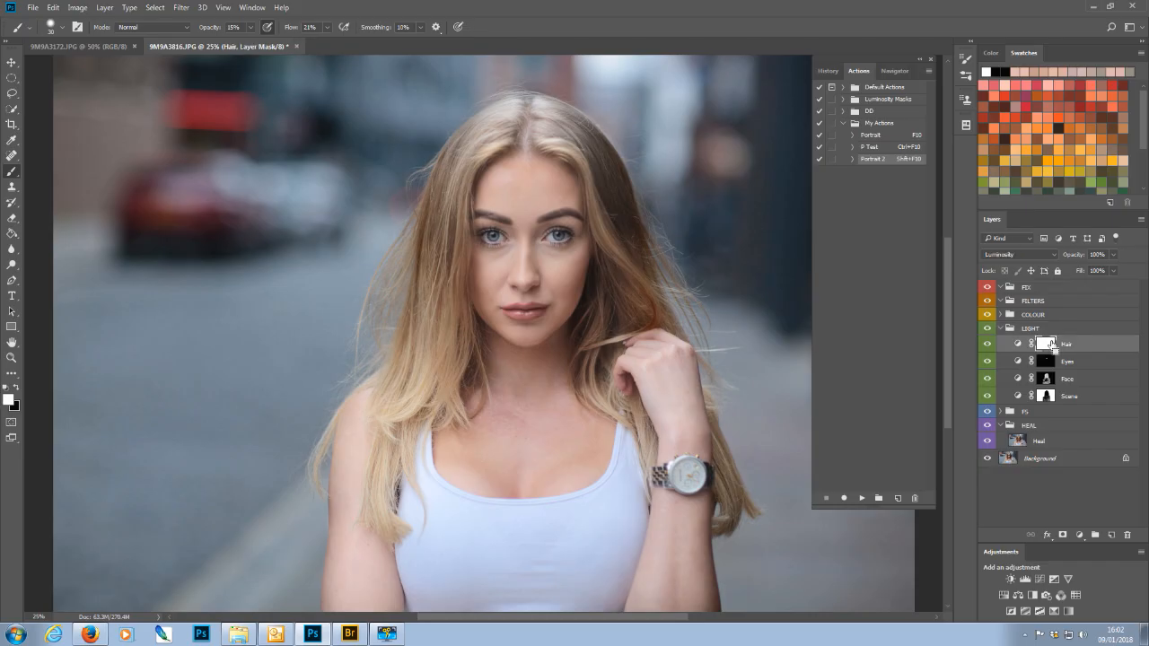
key("ctrl+i")
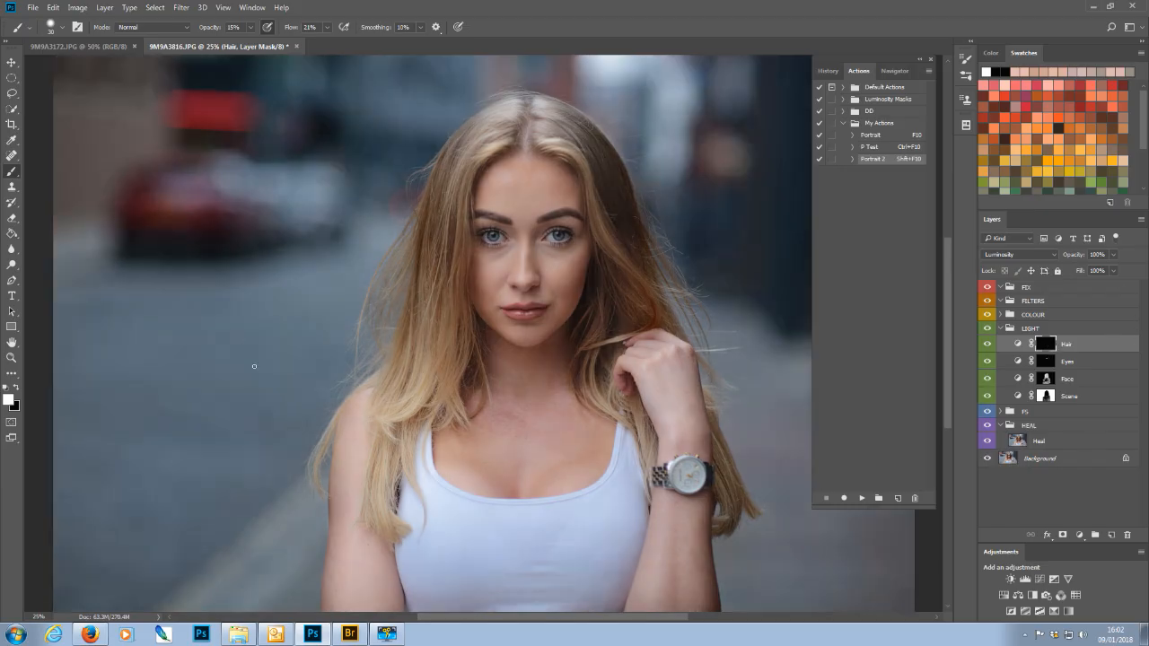
Step: Paint white over the hair highlights on the Hair mask with an enlarged brush at 63% opacity
left_click(250, 27)
left_click(276, 40)
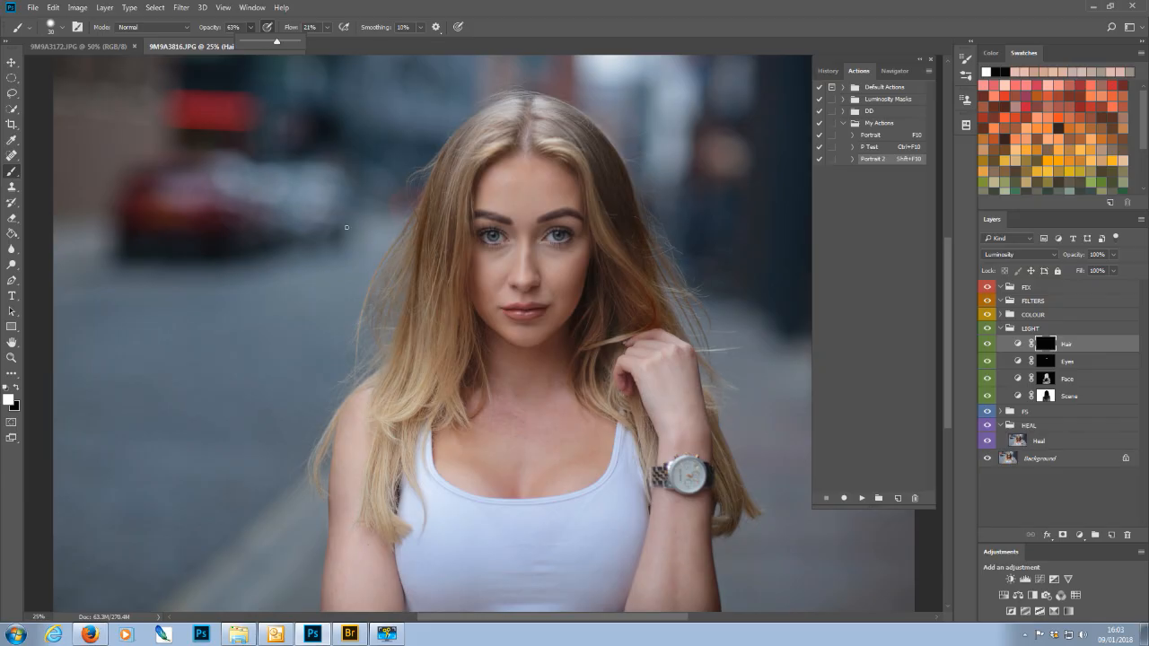
key("bracketright")
key("bracketright")
key("bracketright")
key("bracketright")
key("bracketright")
key("bracketright")
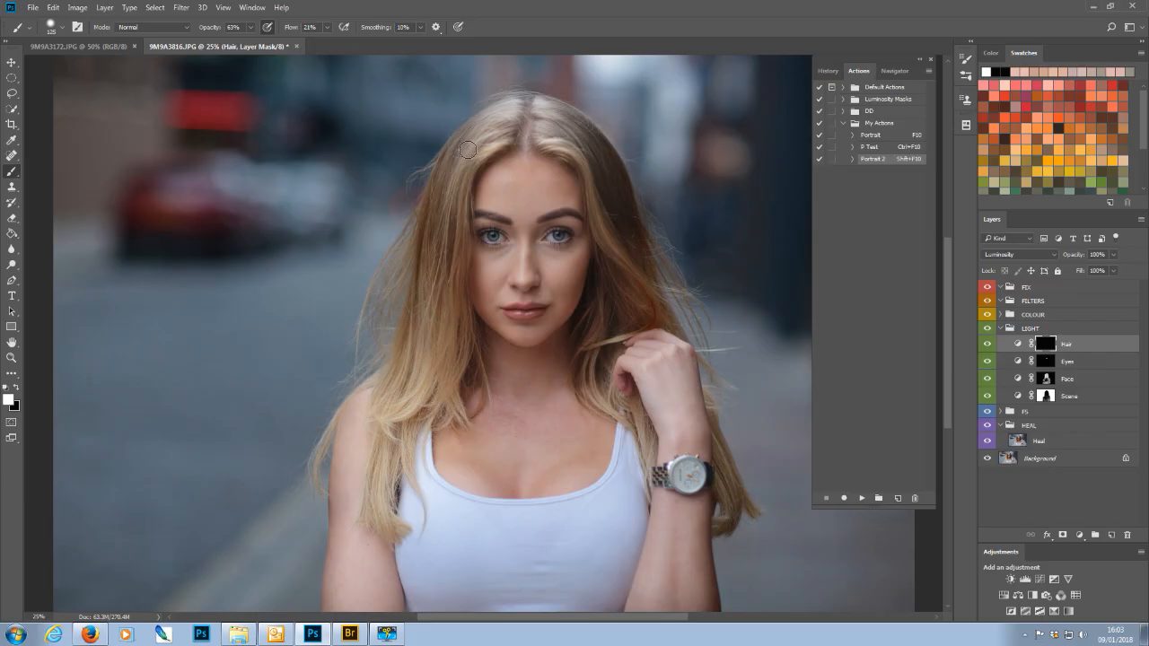
mouse_move(450, 193)
left_mouse_down()
mouse_move(436, 258)
mouse_move(448, 245)
mouse_move(442, 304)
mouse_move(428, 292)
mouse_move(408, 392)
mouse_move(448, 376)
mouse_move(456, 335)
mouse_move(420, 284)
mouse_move(459, 155)
mouse_move(503, 119)
mouse_move(542, 114)
mouse_move(576, 144)
mouse_move(582, 134)
mouse_move(571, 143)
mouse_move(596, 163)
mouse_move(598, 146)
mouse_move(611, 170)
mouse_move(605, 225)
mouse_move(629, 261)
mouse_move(632, 234)
mouse_move(615, 204)
mouse_move(623, 284)
mouse_move(639, 311)
mouse_move(620, 285)
mouse_move(584, 374)
mouse_move(632, 259)
mouse_move(618, 206)
mouse_move(635, 295)
mouse_move(648, 309)
mouse_move(613, 320)
mouse_move(600, 396)
mouse_move(596, 365)
mouse_move(646, 443)
mouse_move(663, 439)
mouse_move(642, 421)
mouse_move(648, 453)
mouse_move(665, 442)
mouse_move(725, 471)
left_mouse_up()
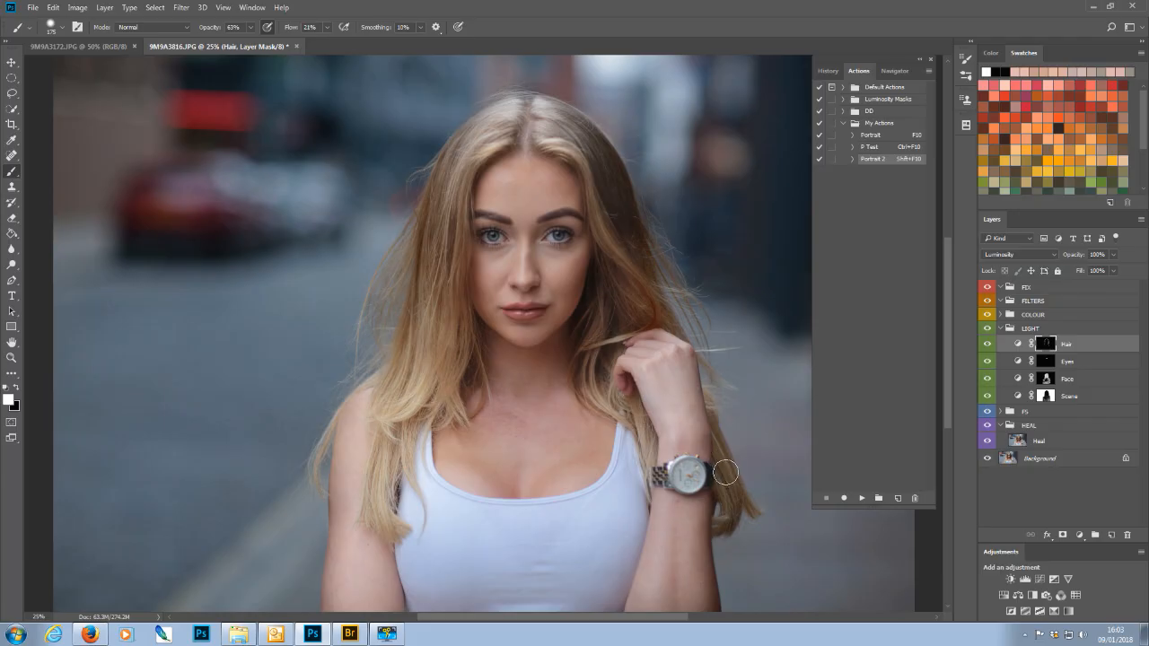
Step: Paint more hair strands white on the Hair mask with a smaller brush, raising opacity to 79%, and compare with the layer hidden
key("bracketleft")
mouse_move(369, 494)
left_mouse_down()
mouse_move(392, 525)
mouse_move(374, 517)
mouse_move(405, 447)
mouse_move(391, 415)
mouse_move(422, 280)
mouse_move(424, 216)
mouse_move(470, 166)
mouse_move(449, 159)
mouse_move(446, 184)
mouse_move(474, 158)
mouse_move(571, 151)
mouse_move(603, 217)
mouse_move(614, 191)
mouse_move(607, 285)
left_mouse_up()
left_click(251, 27)
left_click(259, 41)
left_click(607, 290)
mouse_move(607, 300)
left_mouse_down()
mouse_move(603, 262)
mouse_move(610, 306)
left_mouse_up()
left_click(987, 344)
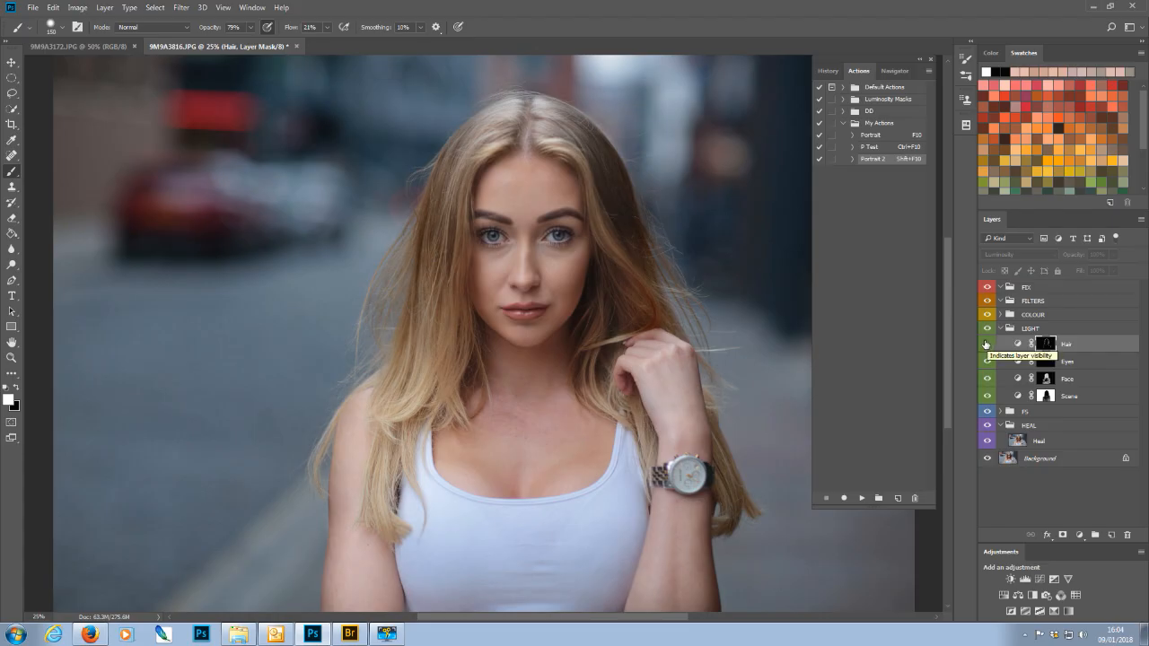
left_click(986, 344)
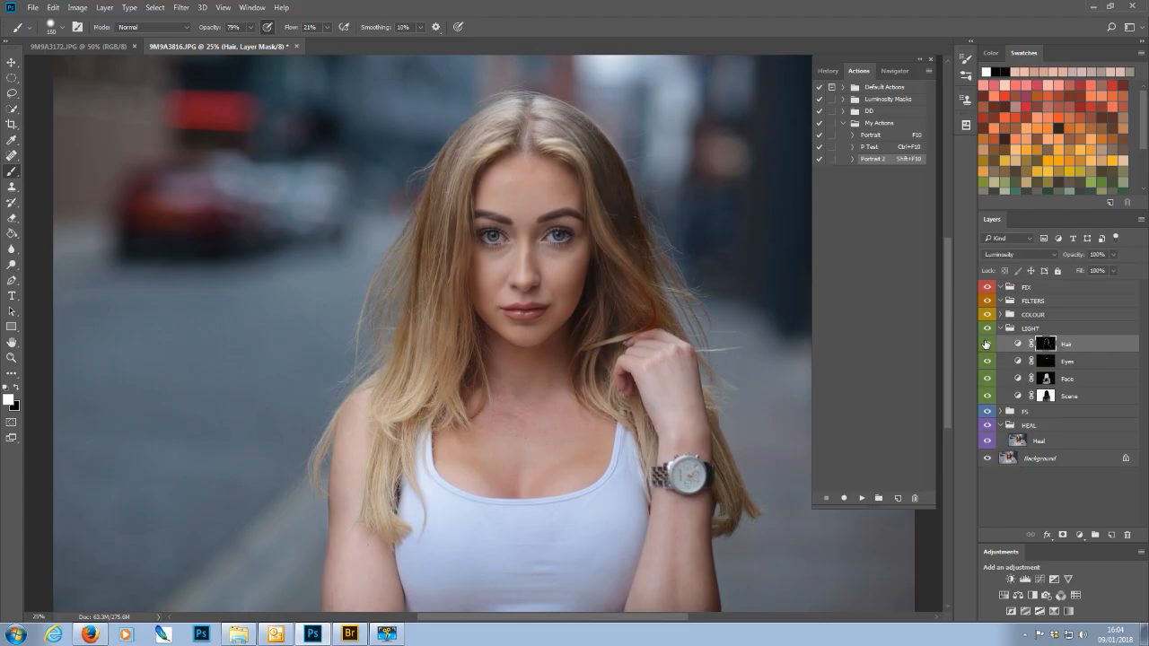
Step: Preview the hair lightening by hiding and showing the Hair layer in the LIGHT group
left_click(985, 344)
left_click(985, 344)
mouse_move(550, 113)
left_mouse_down()
mouse_move(601, 153)
mouse_move(609, 187)
mouse_move(613, 169)
mouse_move(608, 201)
mouse_move(631, 263)
mouse_move(611, 220)
left_mouse_up()
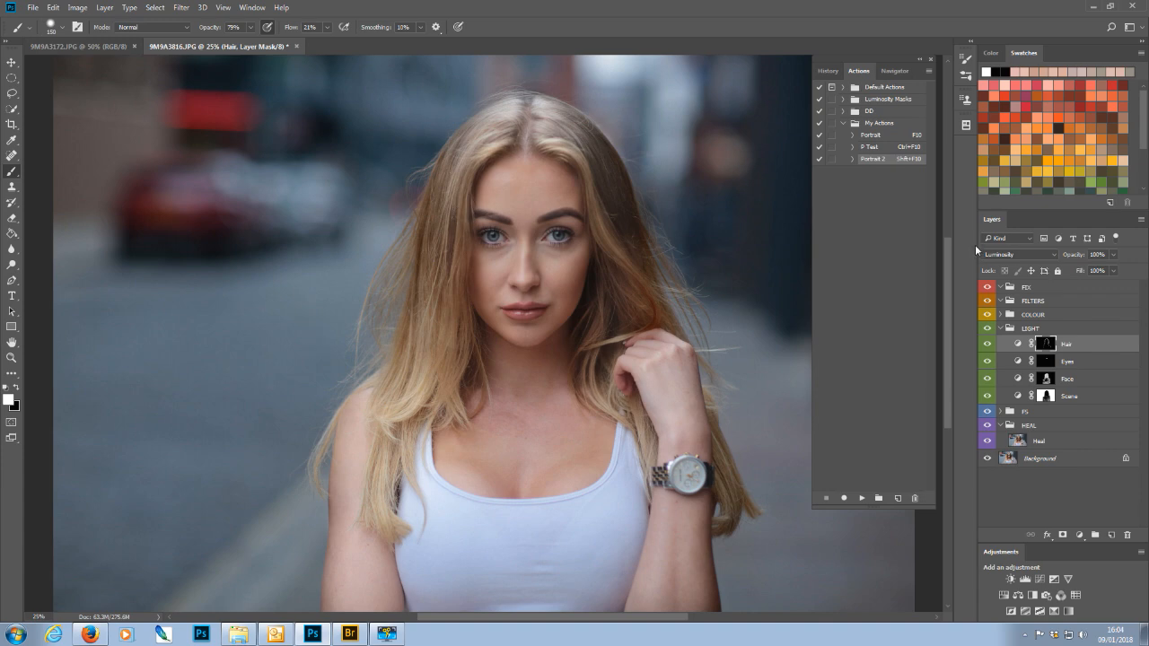
Step: Fine-tune the opacity of the Hair layer in the LIGHT group, testing 0% and 63% along the way
left_click(1114, 271)
left_click_drag(1114, 272, 1055, 269)
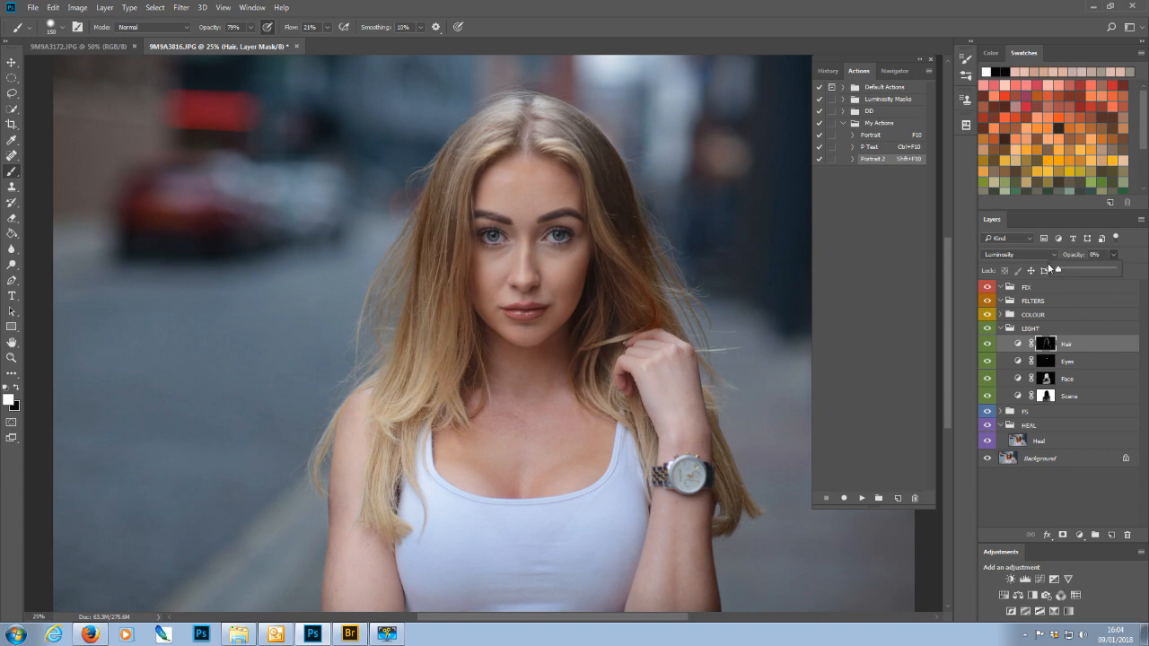
mouse_move(1073, 270)
left_mouse_down()
mouse_move(1097, 268)
mouse_move(1050, 270)
mouse_move(1093, 269)
left_mouse_up()
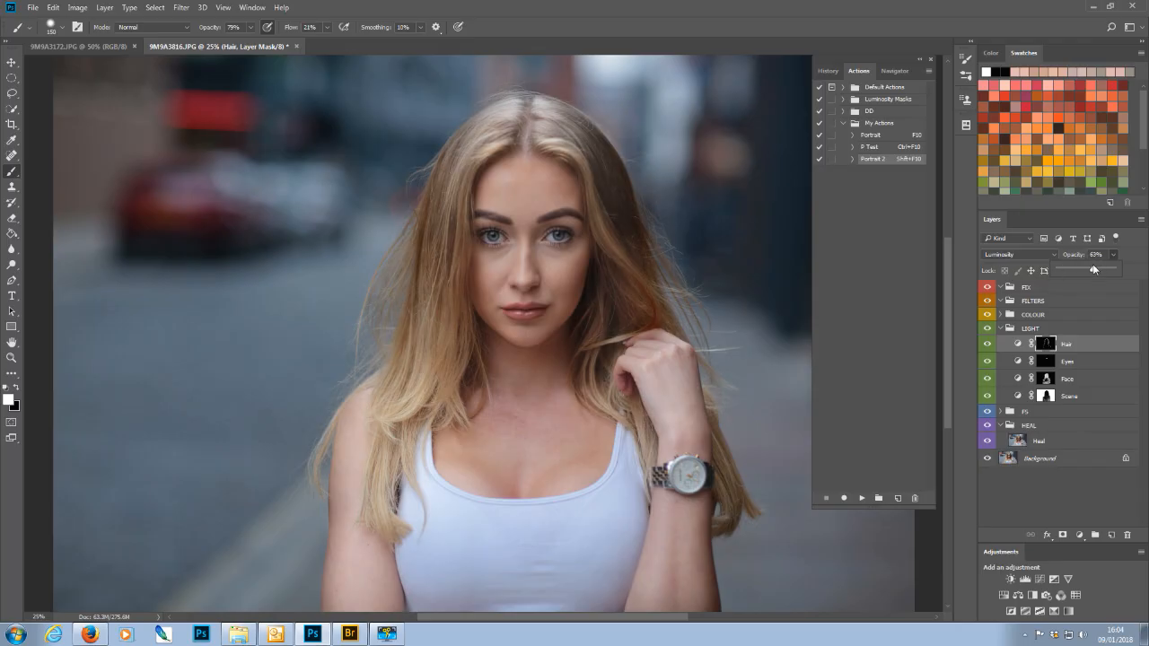
key("ctrl+minus")
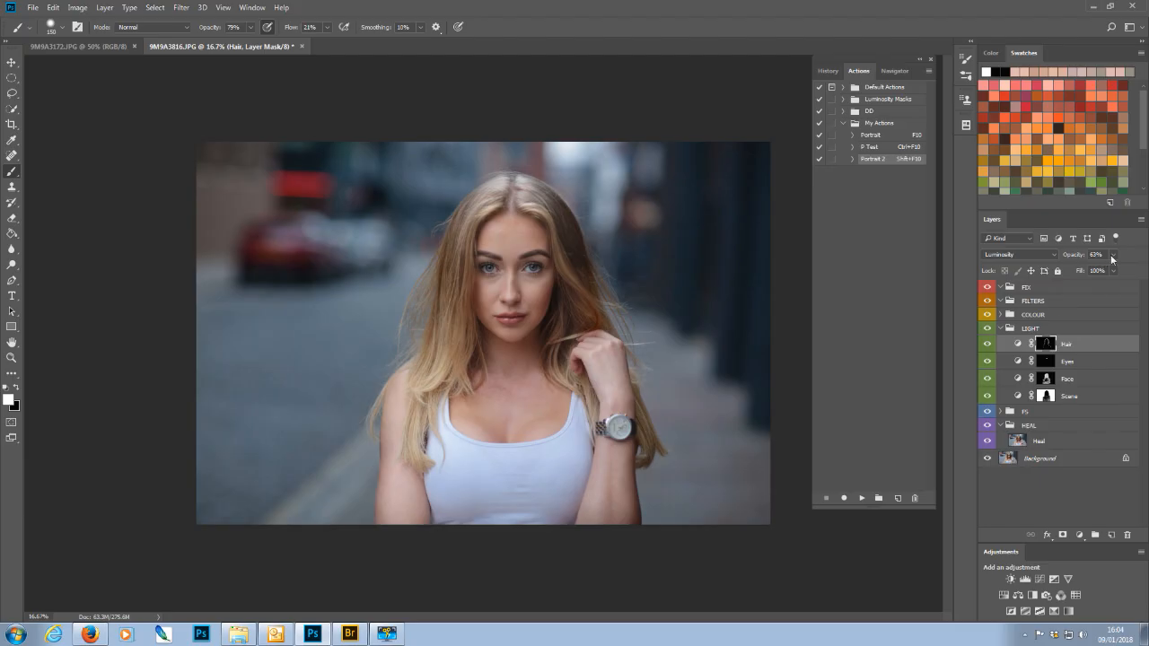
left_click(1112, 258)
left_click_drag(1112, 271, 1110, 273)
Step: Compare the portrait with the Hair layer hidden and shown at its adjusted opacity
left_click(987, 347)
left_click(986, 347)
left_click(987, 347)
Step: Collapse the LIGHT group and set the whole group's opacity to 90%
left_click(1000, 330)
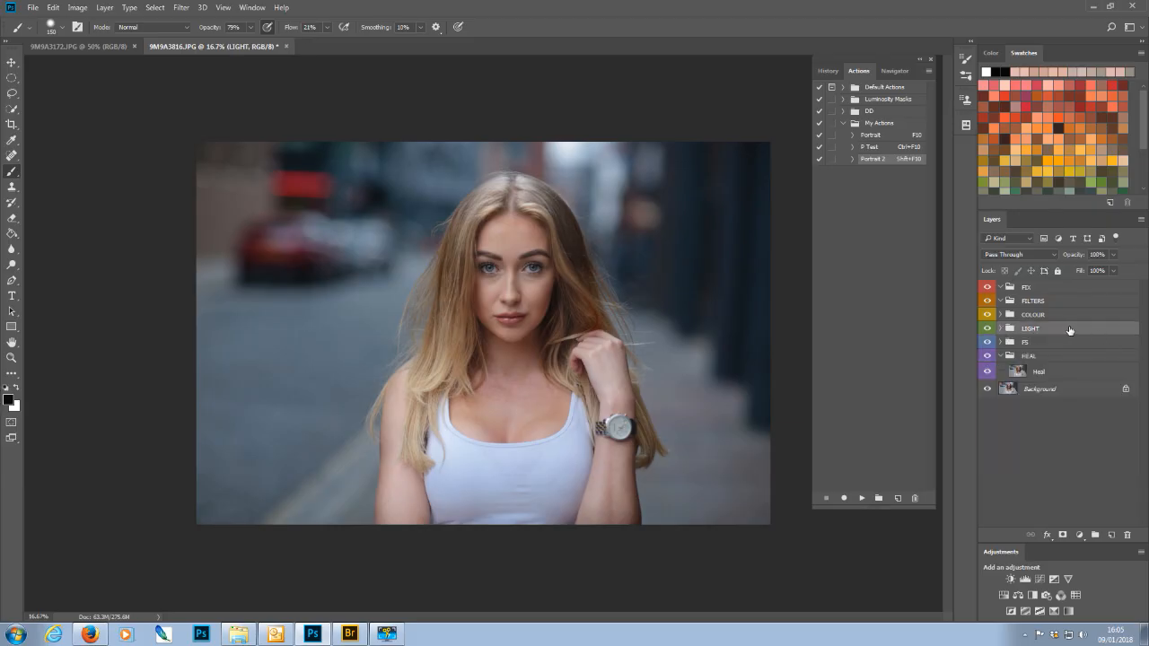
left_click(1114, 255)
left_click_drag(1114, 271, 1019, 286)
left_click_drag(1133, 267, 1072, 279)
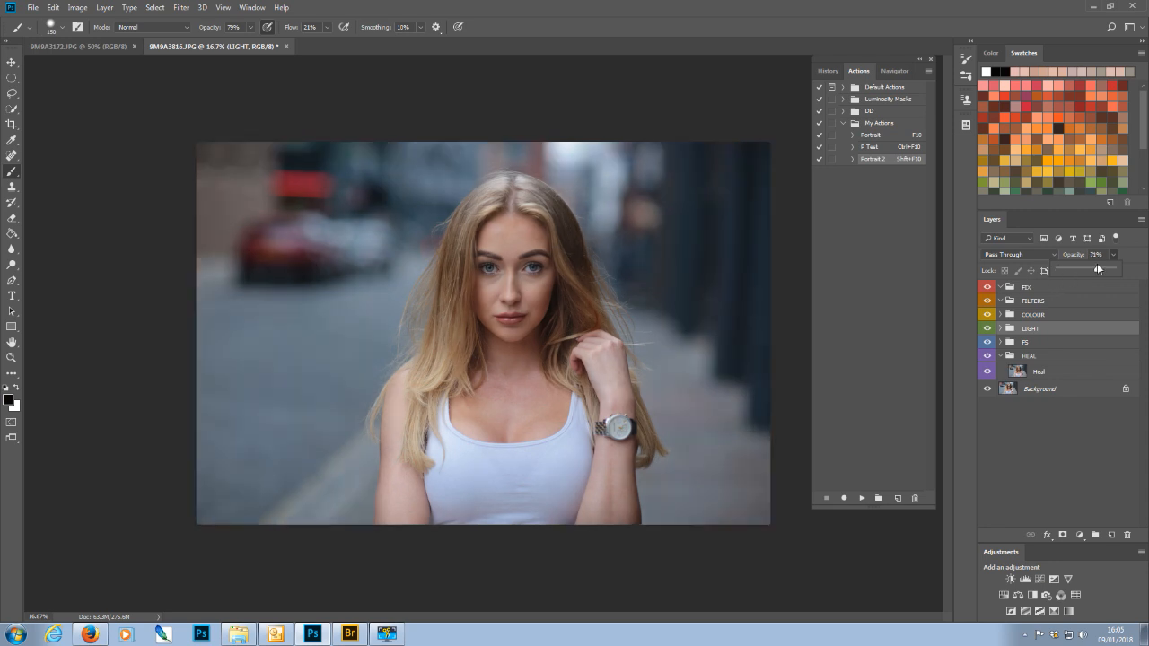
left_click_drag(1098, 268, 1100, 271)
left_click_drag(1103, 271, 1127, 269)
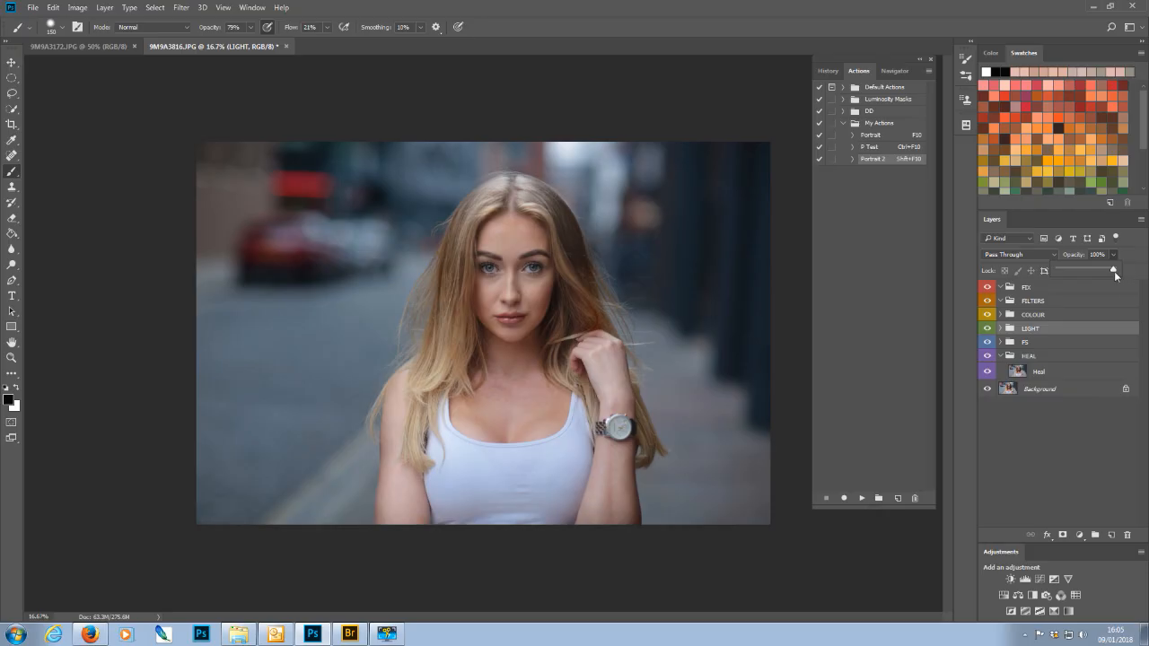
left_click_drag(1114, 272, 1102, 269)
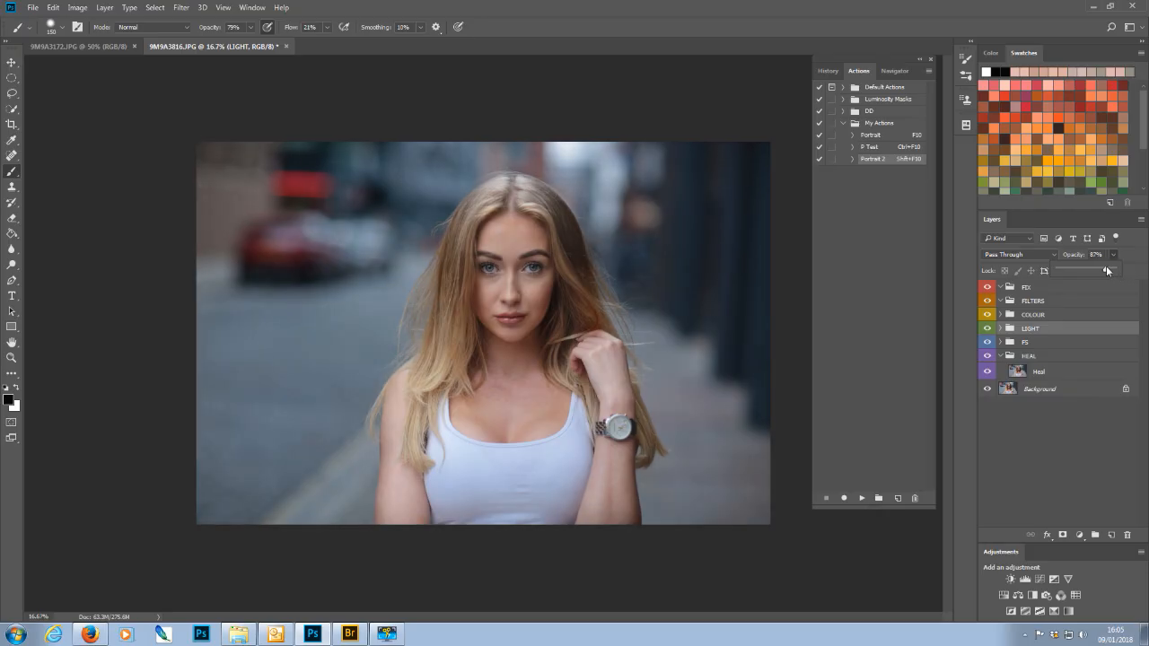
left_click_drag(1106, 266, 1109, 273)
Step: Expand the COLOUR group and open the Curves settings of its Scene layer
left_click(1000, 316)
left_click(1000, 315)
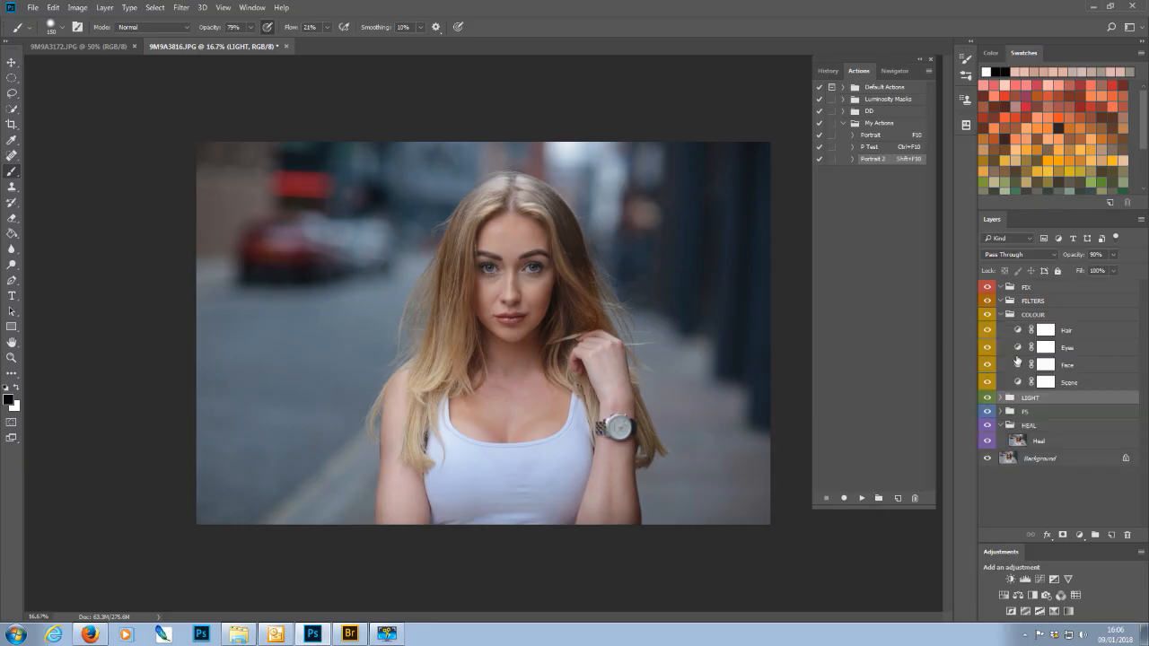
left_click(1002, 318)
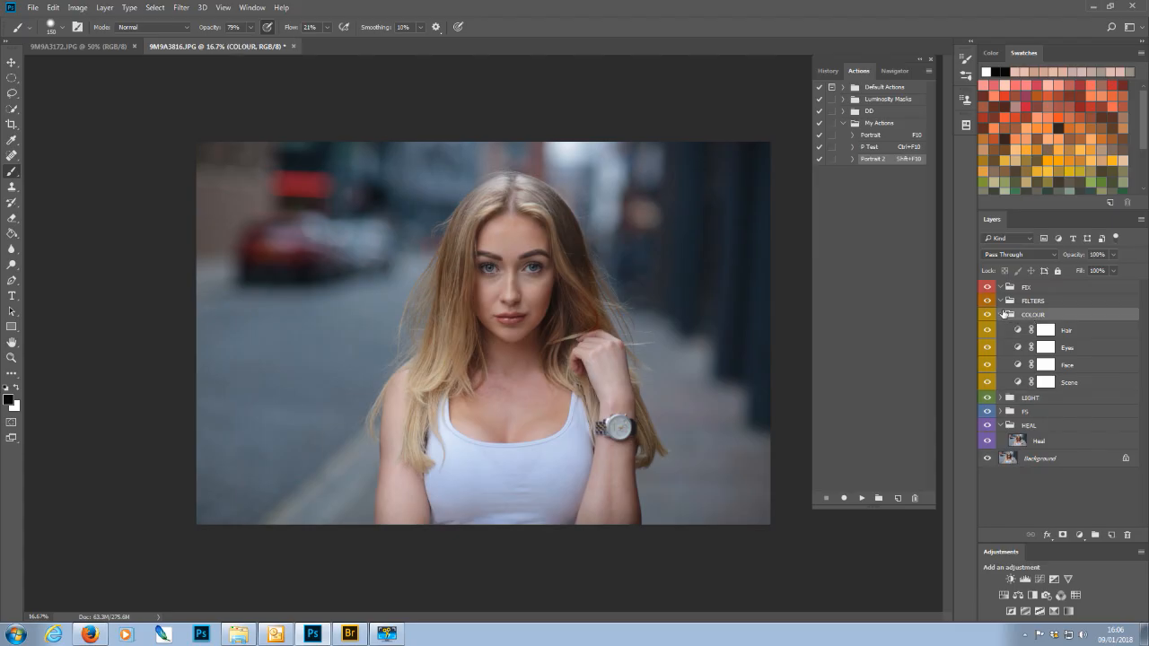
left_click(1070, 385)
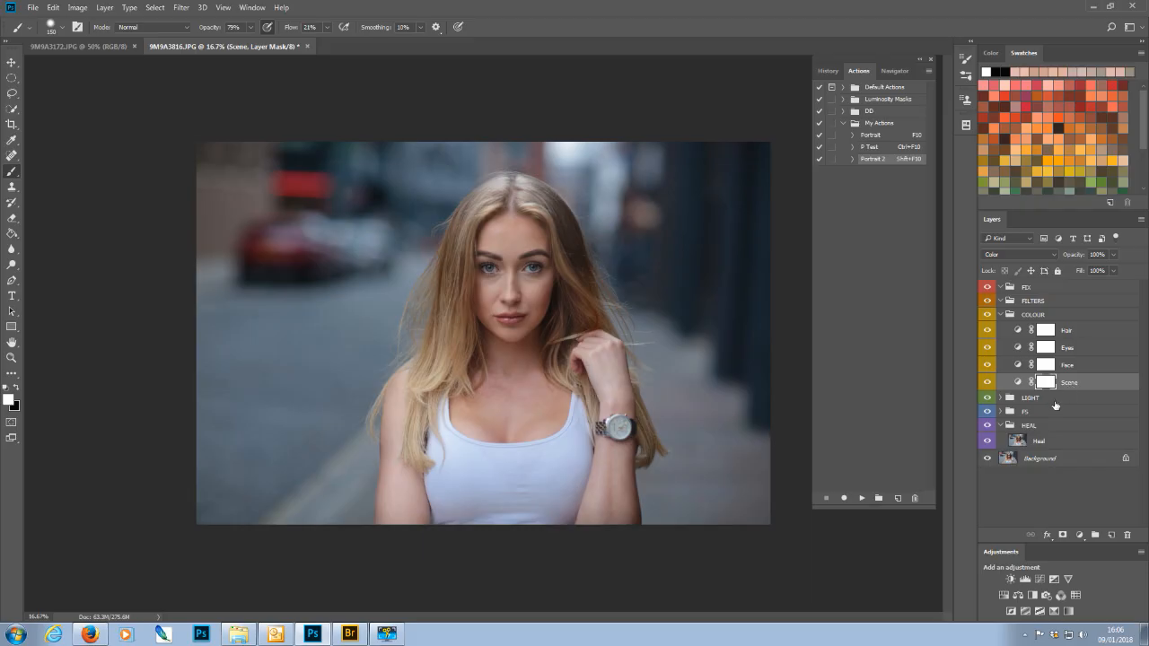
left_click(1018, 382)
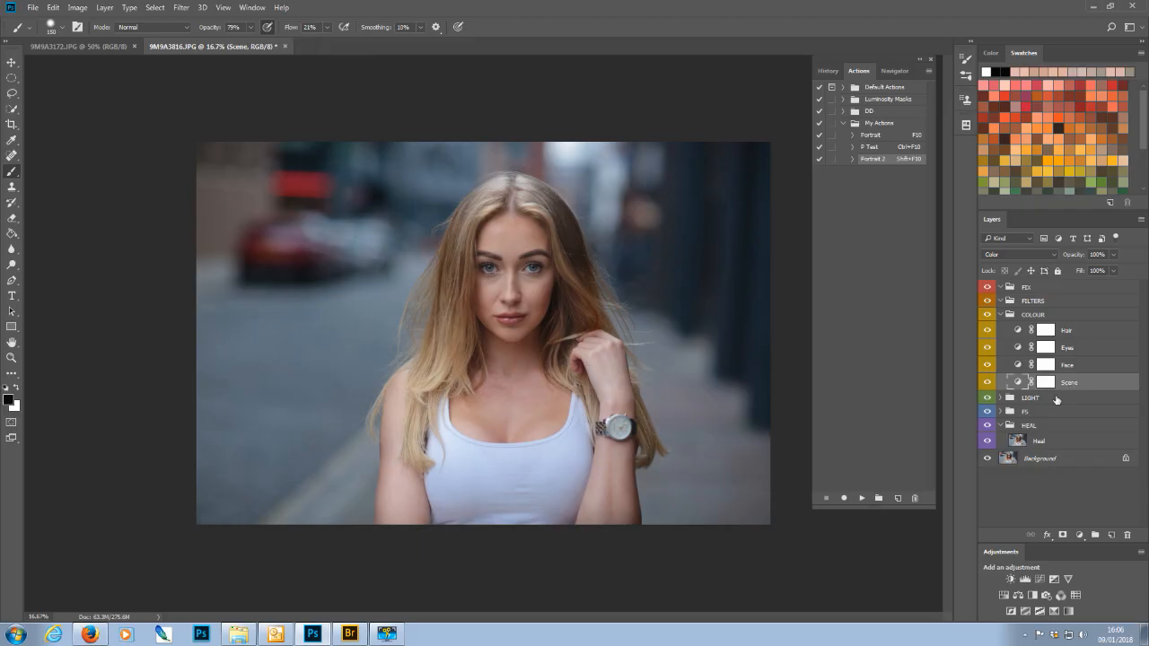
double_click(1018, 383)
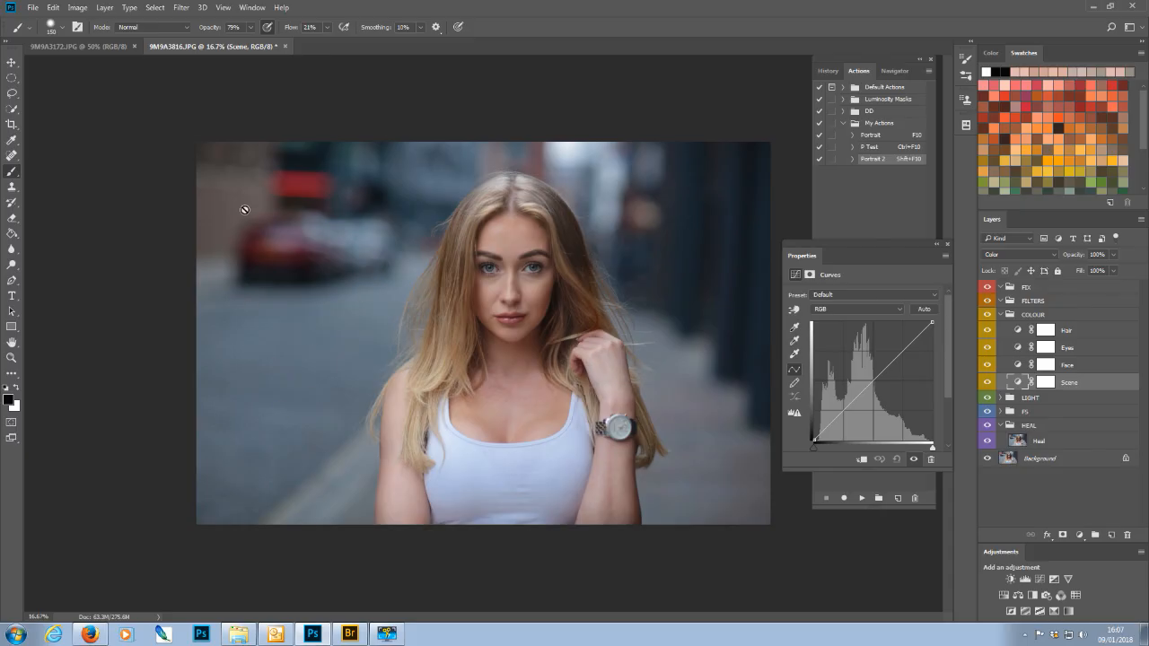
right_click(232, 136)
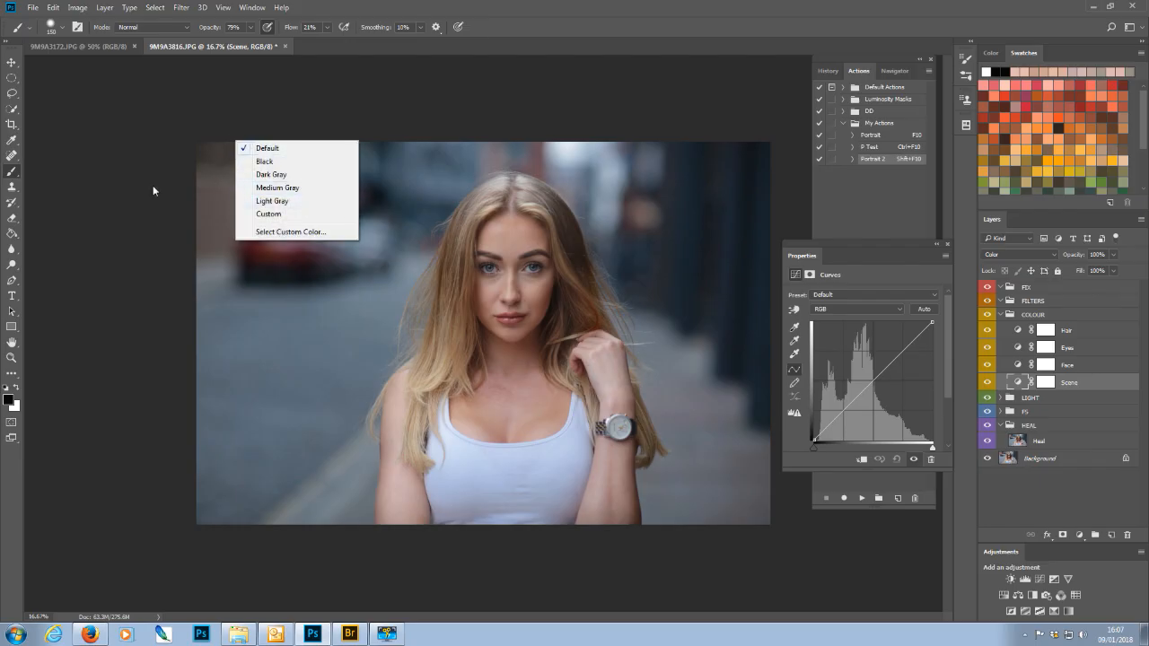
left_click(204, 189)
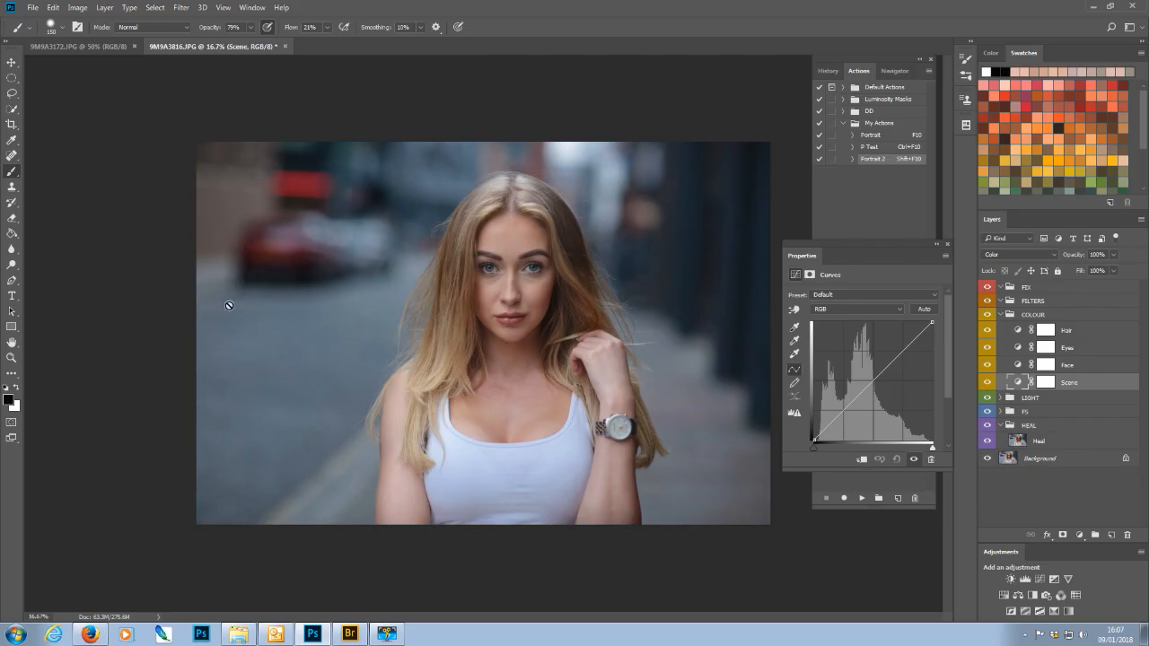
Step: In the Scene curve's Blue channel, raise the black point to tint the shadows blue and adjust the white point
left_click(899, 309)
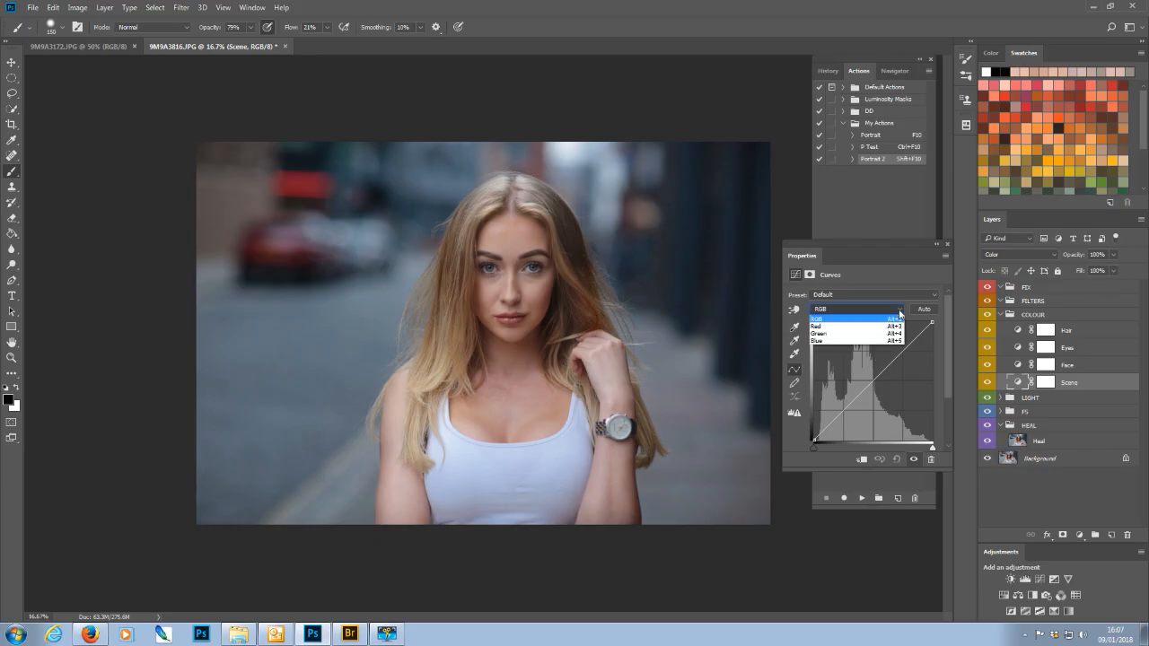
left_click(832, 341)
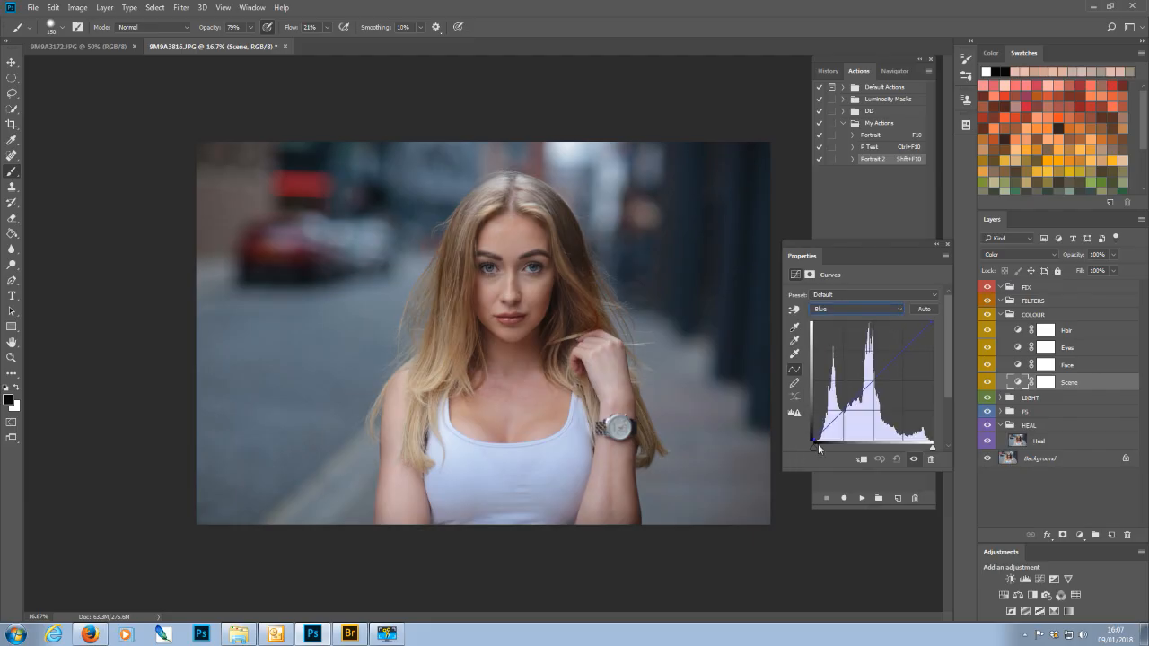
left_click_drag(814, 441, 810, 429)
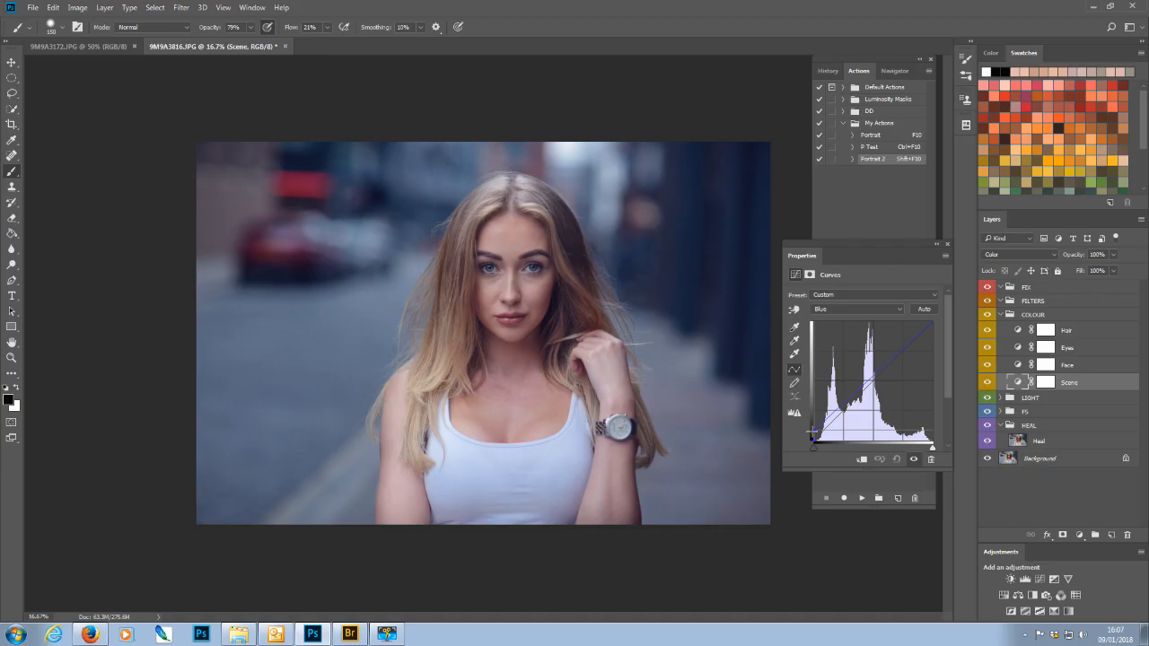
mouse_move(812, 431)
left_mouse_down()
mouse_move(806, 440)
mouse_move(812, 429)
left_mouse_up()
left_click_drag(934, 322, 925, 321)
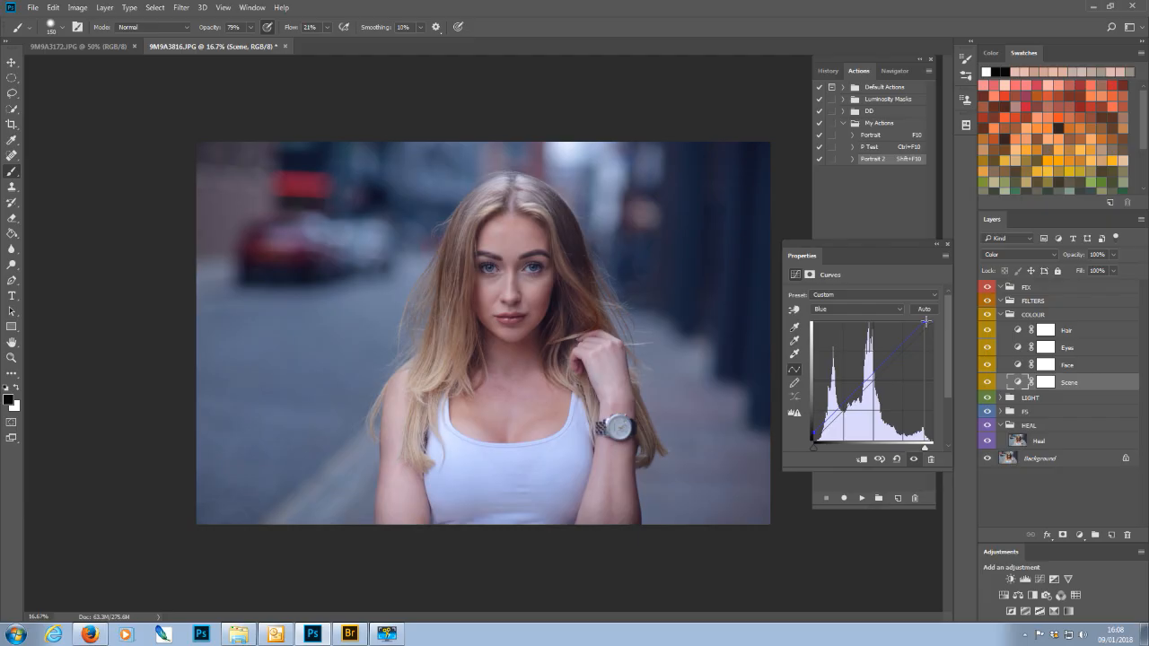
left_click_drag(926, 320, 910, 335)
Step: In the Scene curve's Red channel, shift the black point slightly inward and pull the white point inward to warm the highlights
left_click(898, 309)
left_click(860, 323)
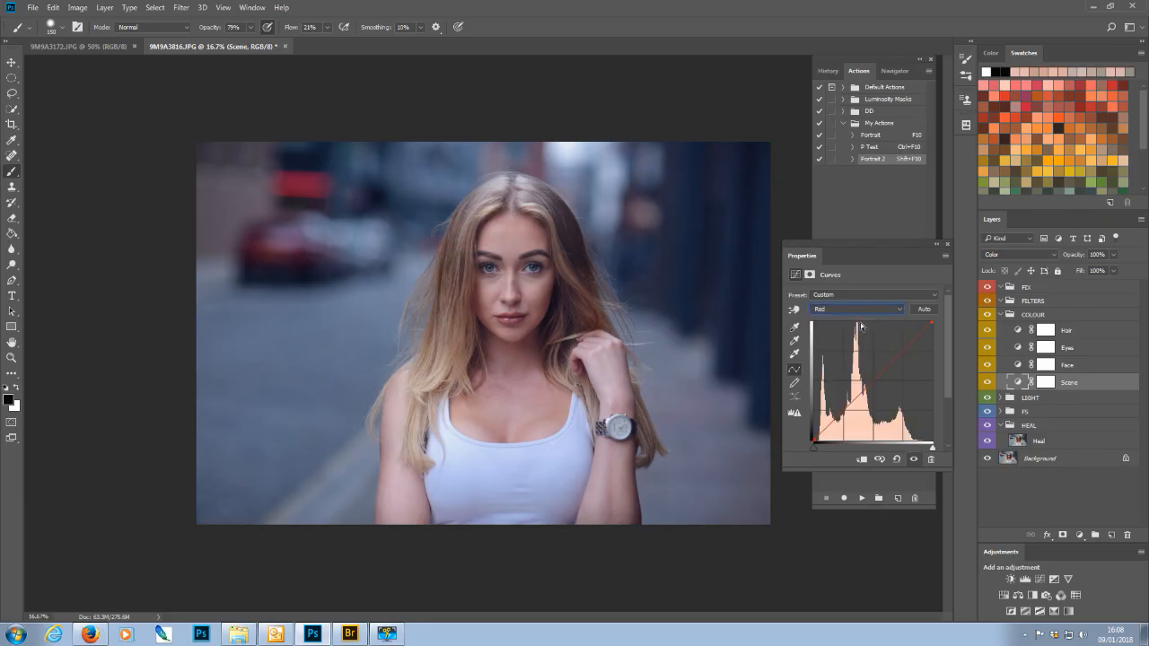
left_click_drag(813, 441, 811, 429)
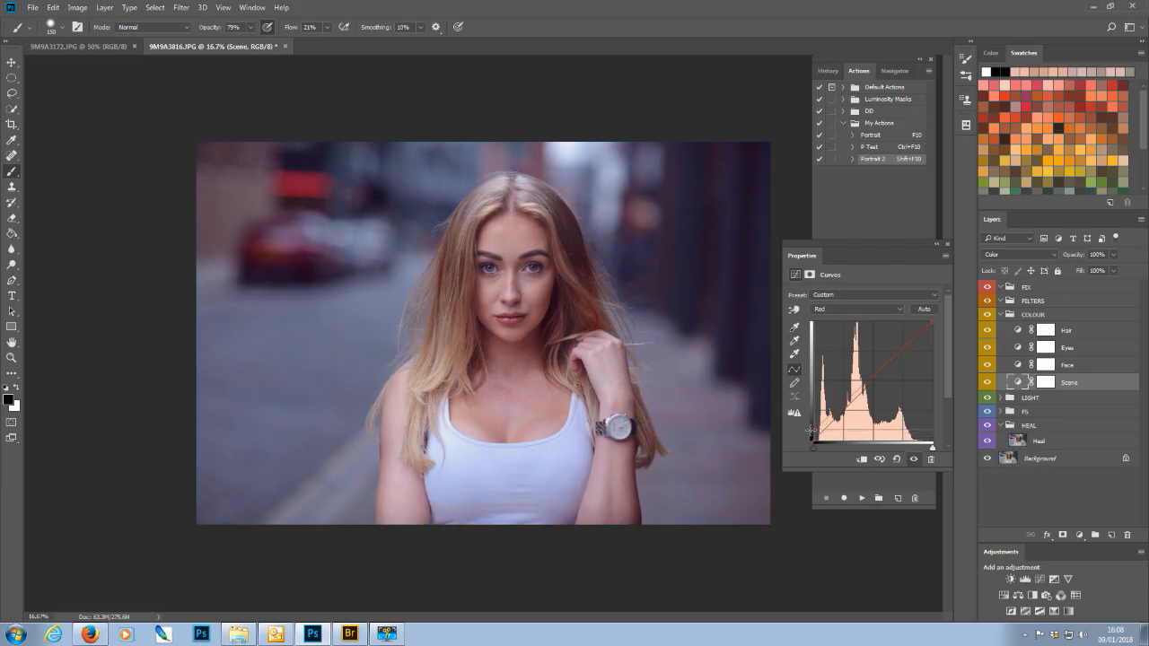
left_click_drag(811, 430, 822, 454)
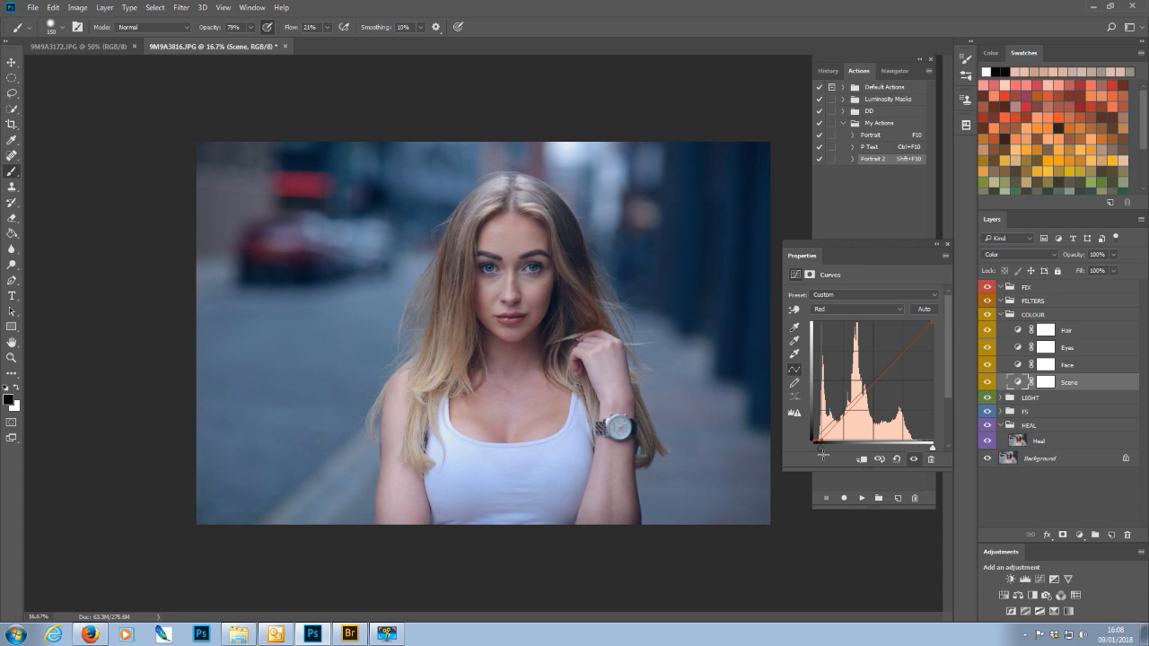
mouse_move(821, 453)
left_mouse_down()
mouse_move(832, 456)
mouse_move(816, 446)
left_mouse_up()
left_click_drag(933, 321, 911, 321)
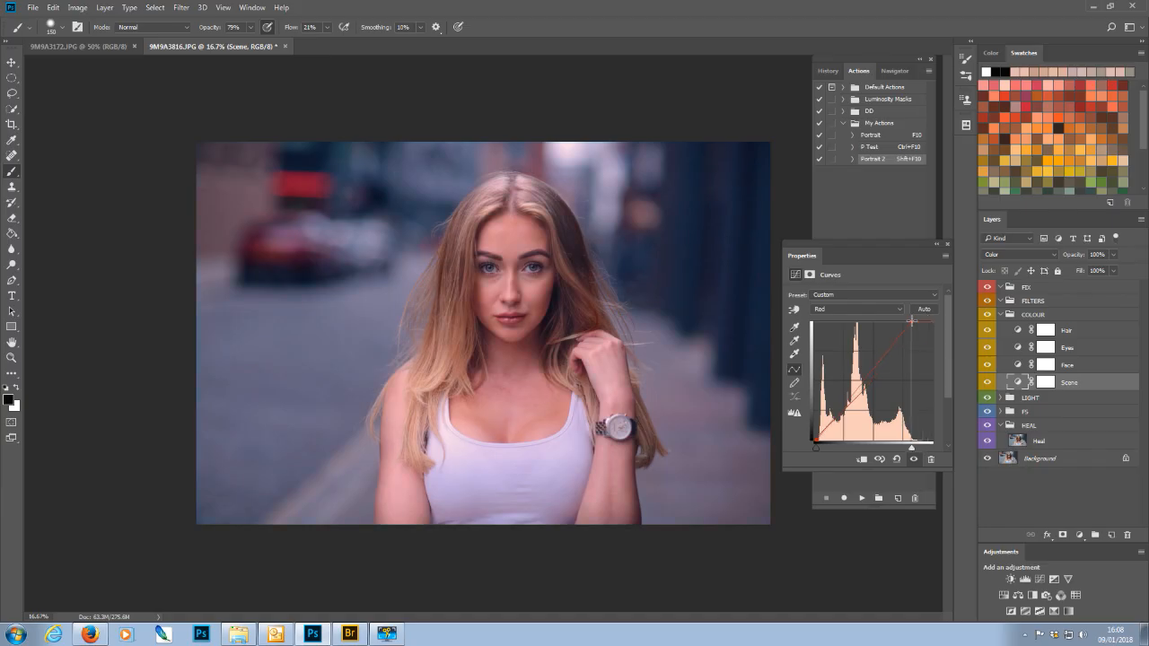
left_click_drag(911, 321, 917, 321)
left_click_drag(918, 322, 918, 320)
Step: In the Scene curve's Green channel, raise the black point slightly, lower the white point slightly, and close the curve settings
left_click(898, 308)
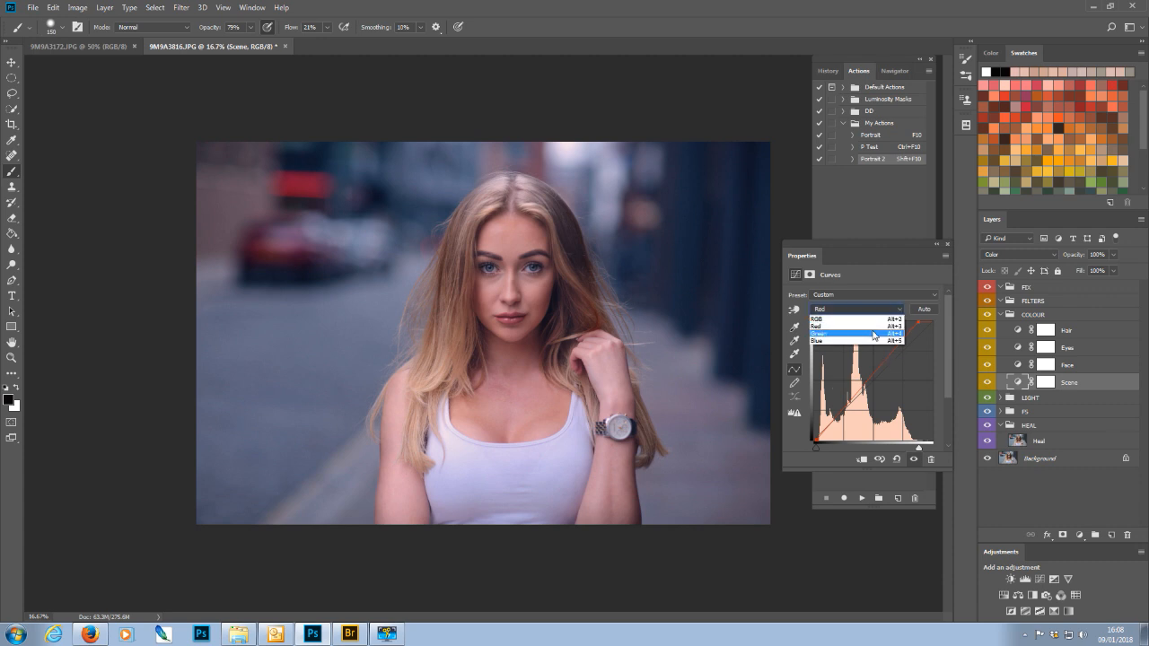
left_click(873, 334)
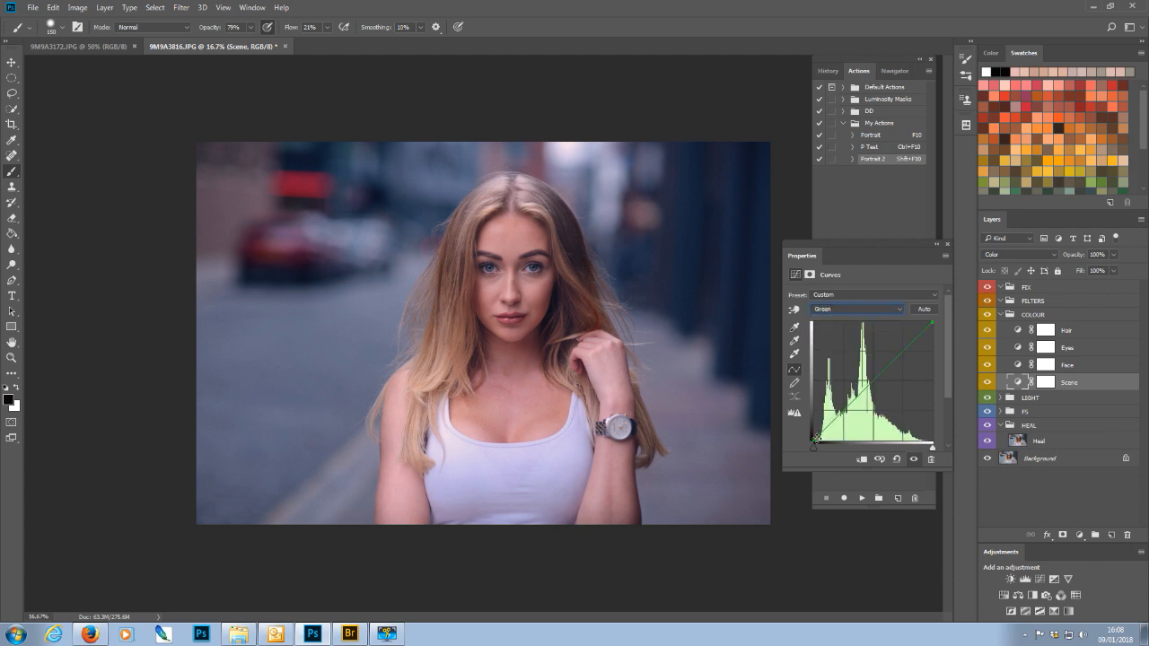
mouse_move(813, 440)
left_mouse_down()
mouse_move(813, 429)
mouse_move(826, 446)
mouse_move(808, 433)
left_mouse_up()
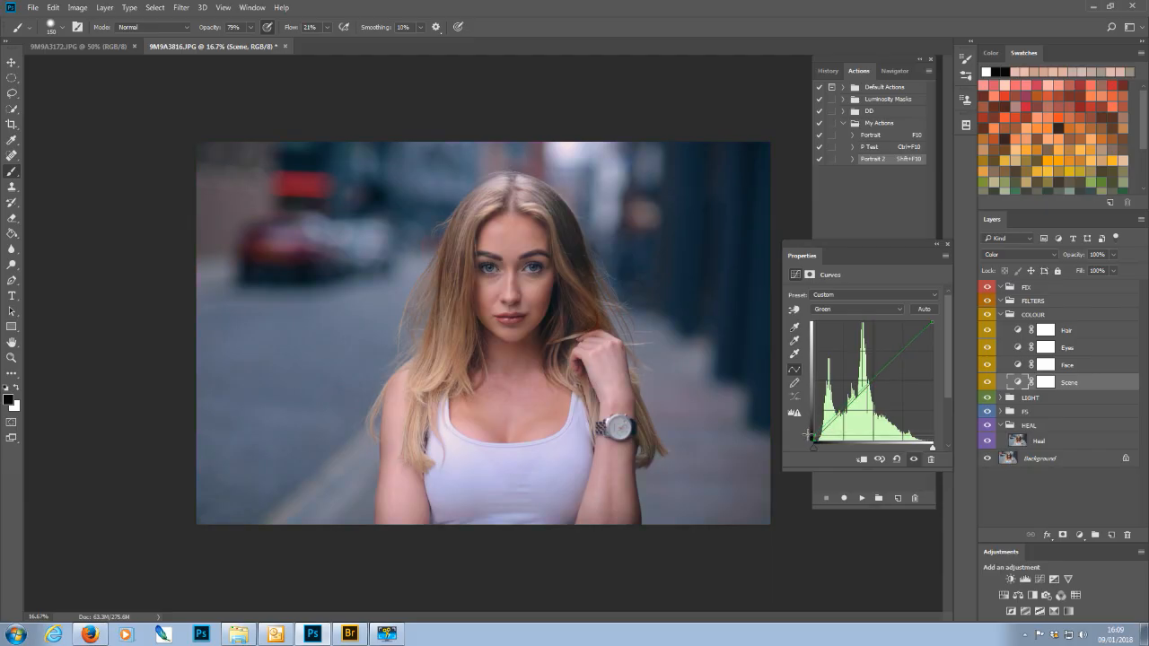
left_click_drag(808, 434, 807, 436)
left_click_drag(932, 321, 933, 327)
left_click_drag(932, 328, 931, 330)
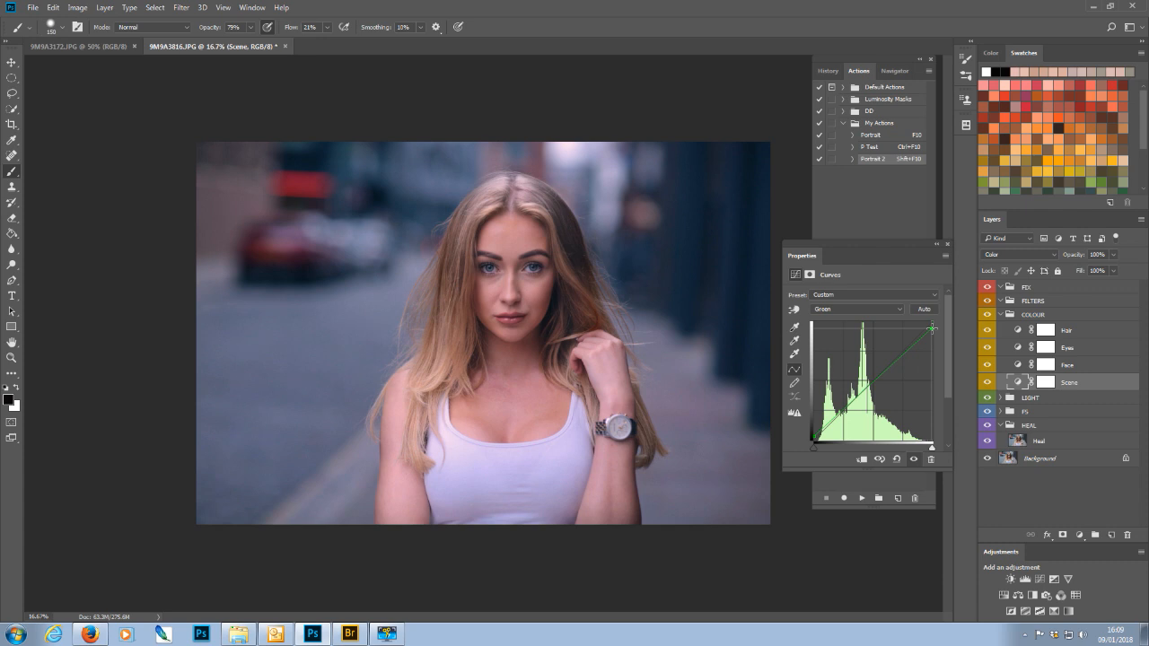
left_click_drag(932, 328, 922, 331)
left_click(947, 244)
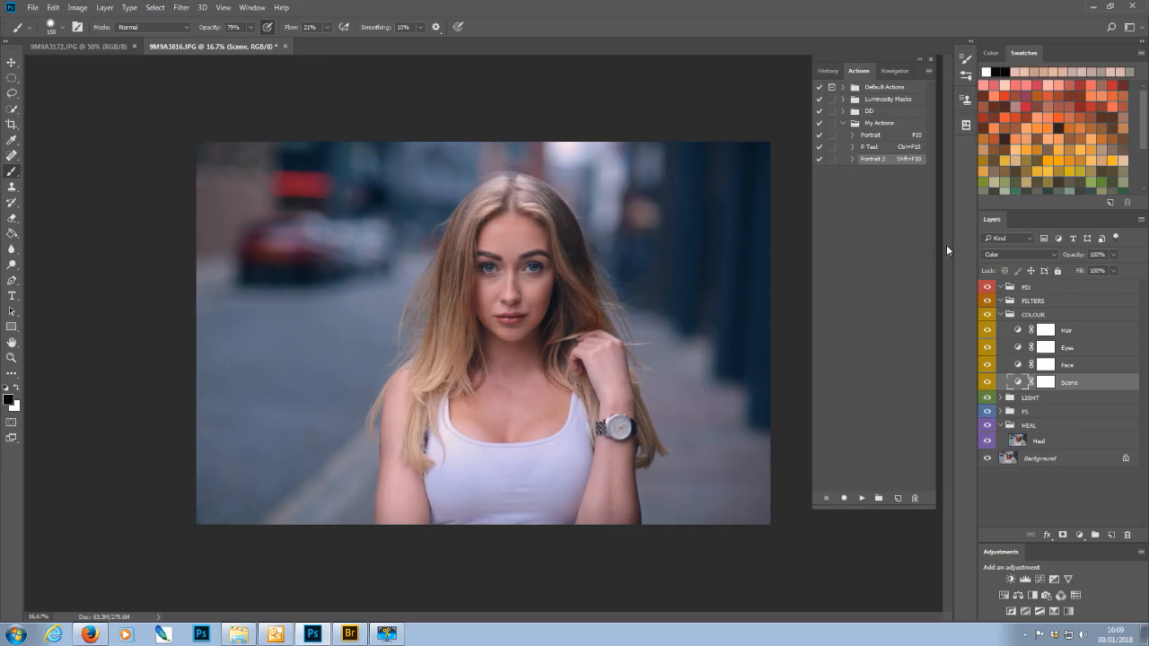
Step: Select the Scene layer's mask and compare the colour grade with the layer hidden and shown
left_click(1046, 383)
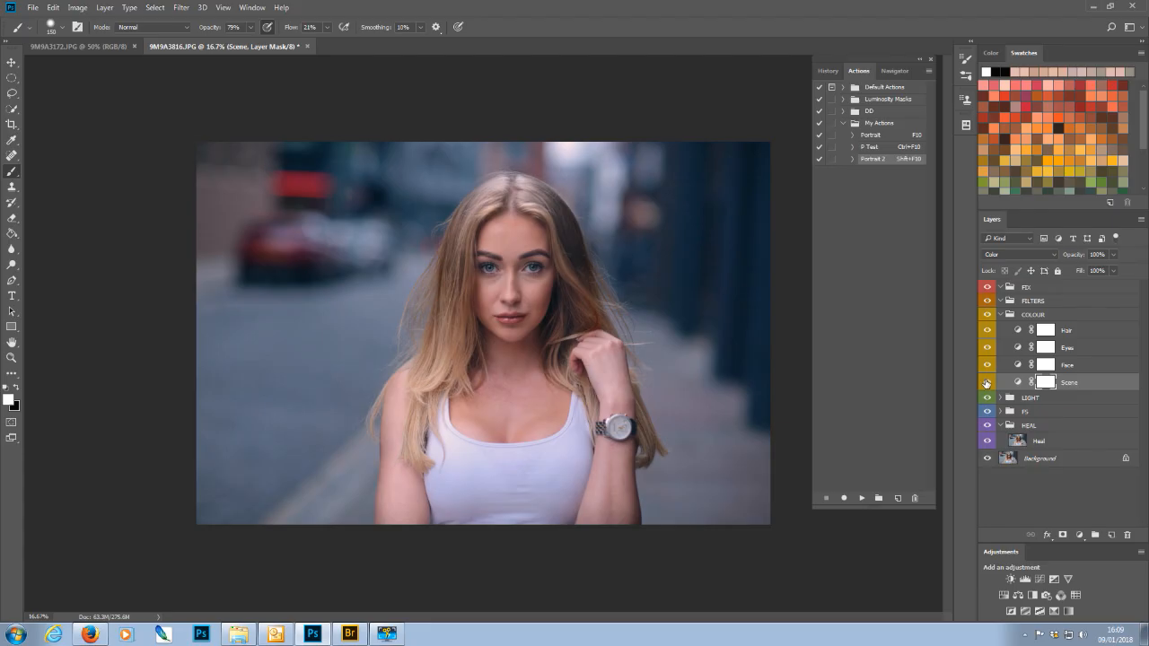
left_click(987, 383)
left_click(987, 383)
left_click(987, 384)
left_click(987, 383)
Step: Paint black over the woman on the Scene layer's mask with a 700 px brush at 28% opacity to reduce the tint on her
key("x")
left_click(251, 27)
mouse_move(240, 50)
left_mouse_down()
mouse_move(212, 42)
mouse_move(222, 44)
left_mouse_up()
key("bracketright")
key("bracketright")
key("bracketright")
key("bracketright")
key("bracketright")
key("bracketright")
key("bracketright")
key("bracketright")
key("ctrl+equal")
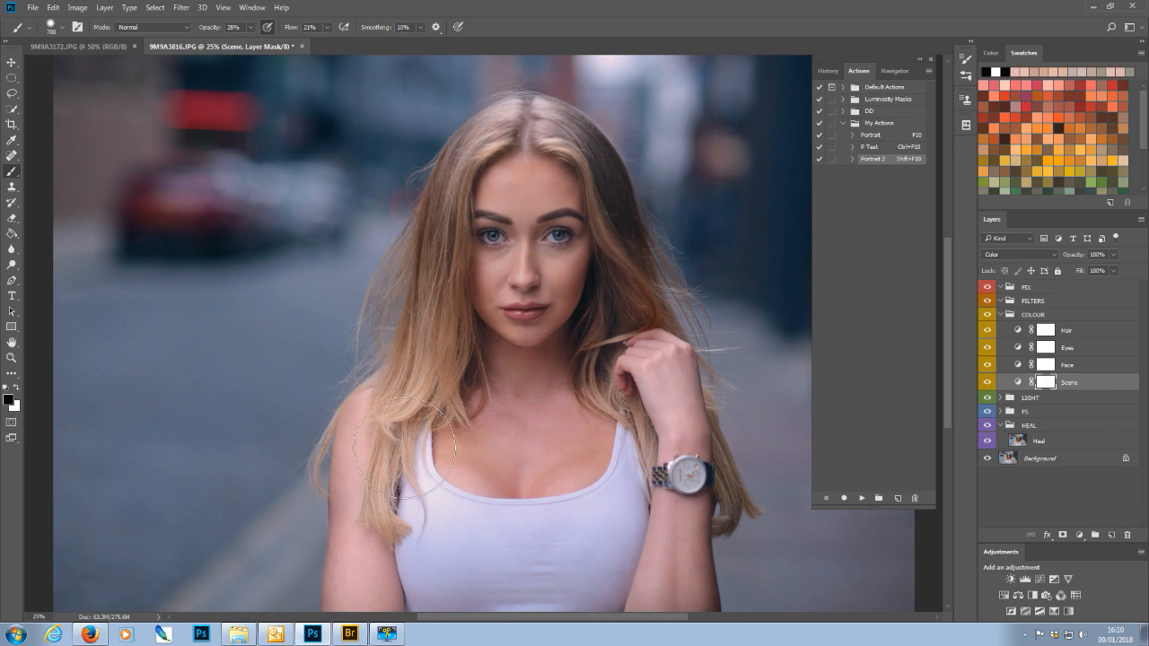
left_click_drag(480, 413, 506, 479)
key("ctrl+minus")
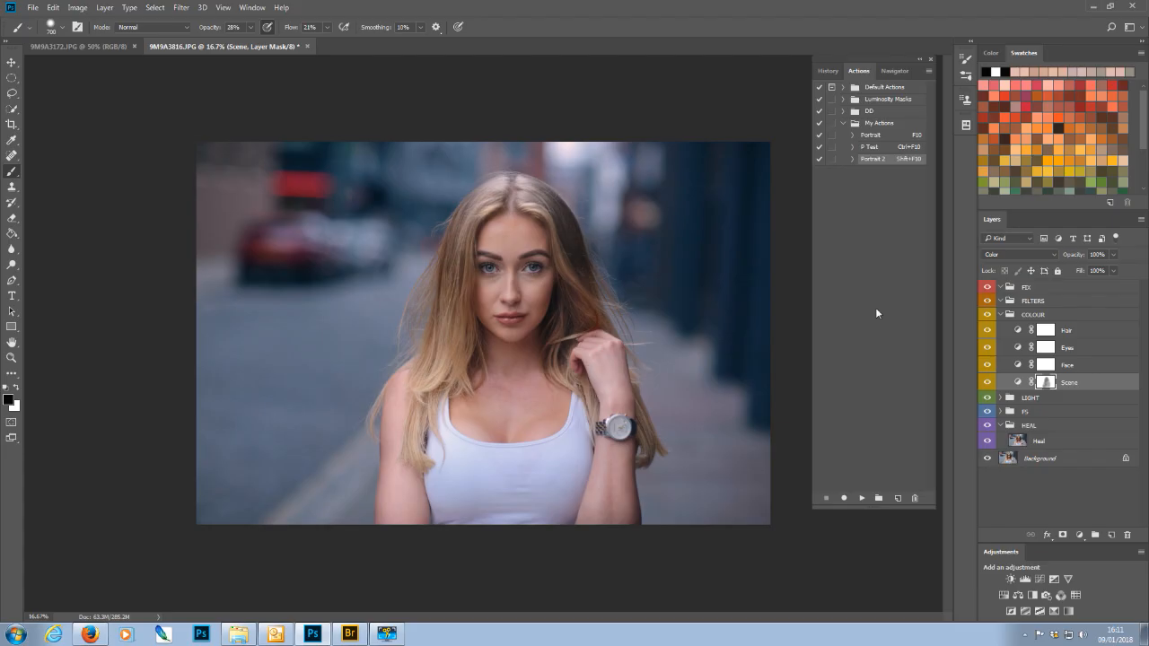
key("ctrl+plus")
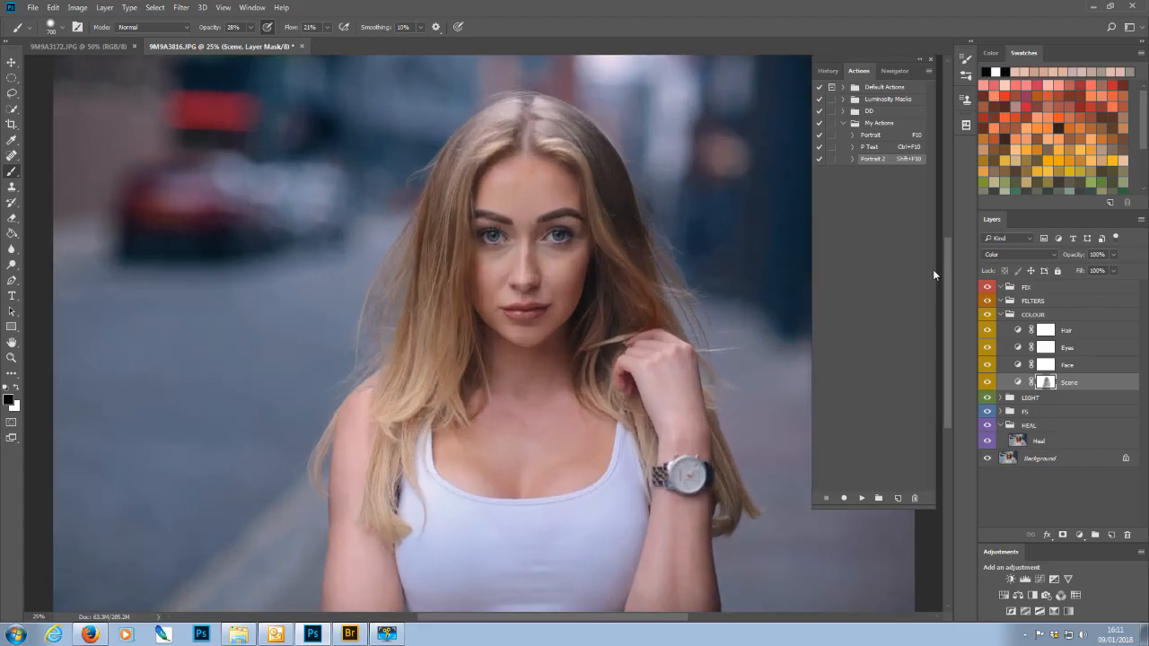
key("ctrl+plus")
key("ctrl+plus")
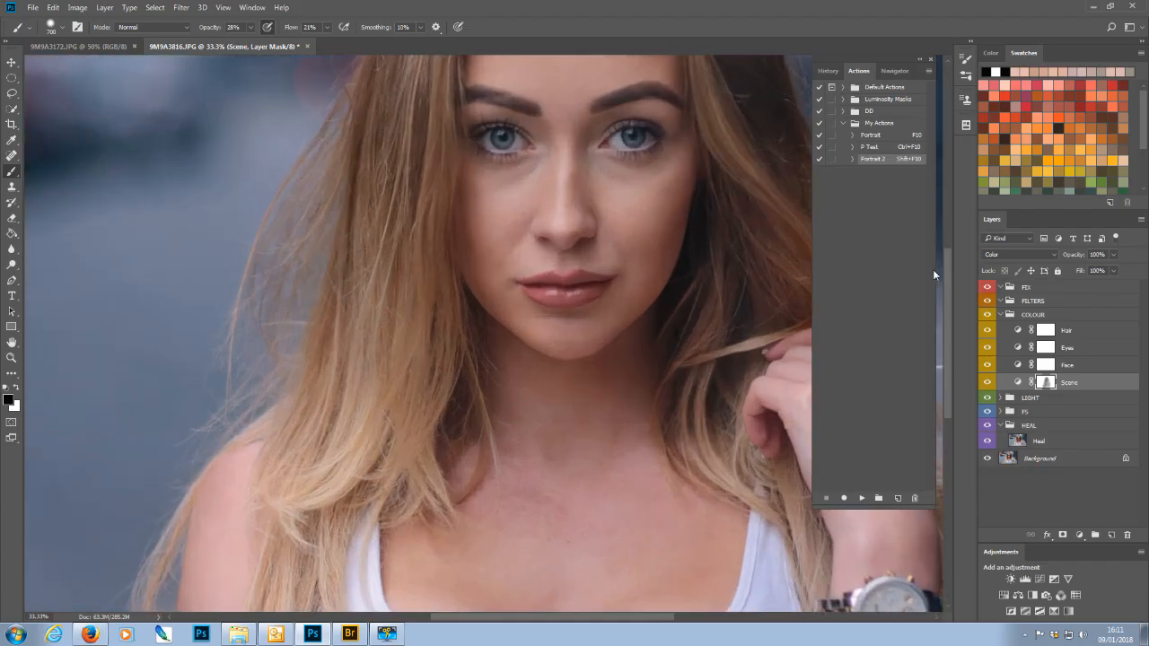
key("ctrl+minus")
key("ctrl+minus")
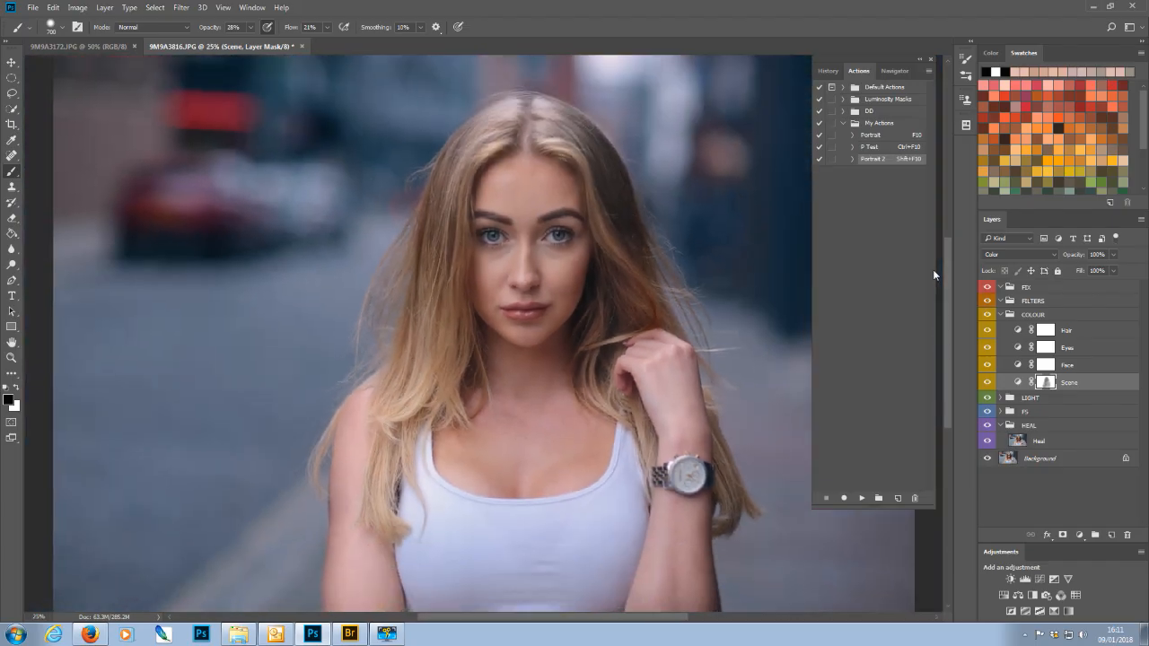
Step: Slightly reduce the saturation in the Face layer's Hue/Saturation adjustment and invert the layer's mask to black
left_click(1067, 367)
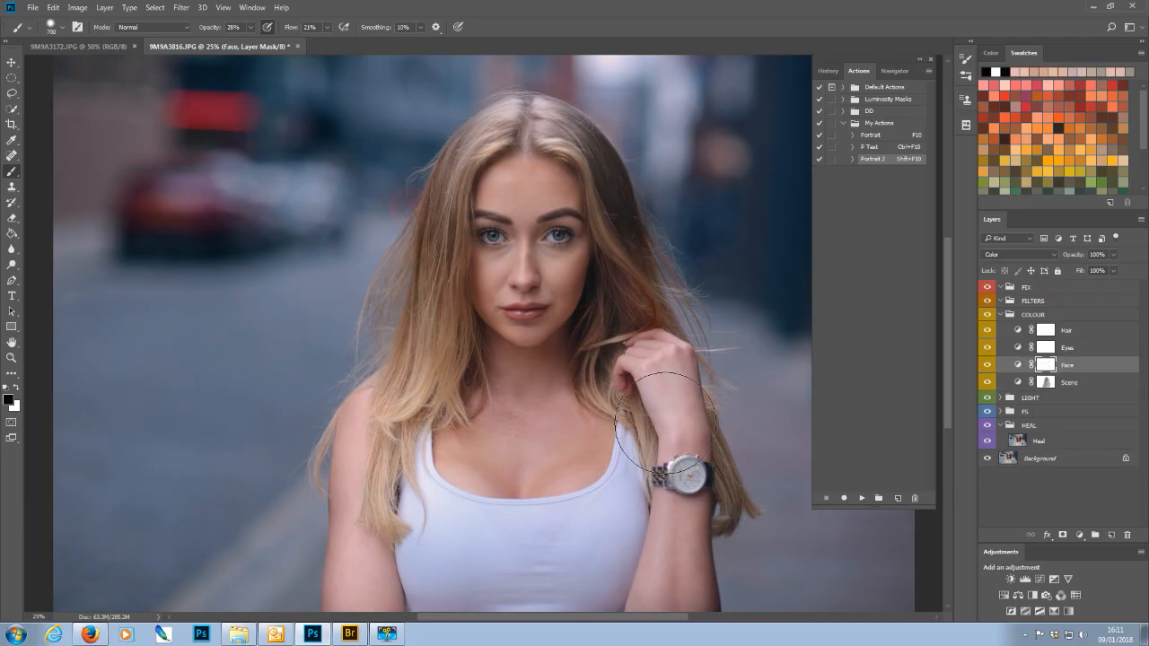
key("ctrl+plus")
key("ctrl+plus")
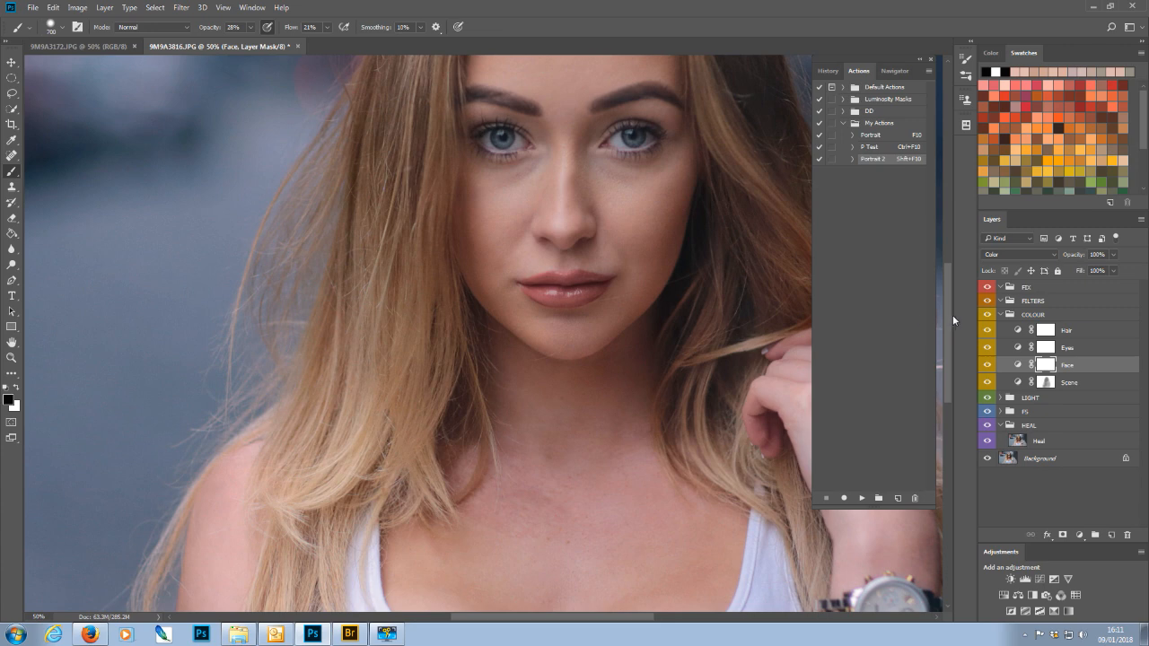
left_click_drag(948, 312, 944, 275)
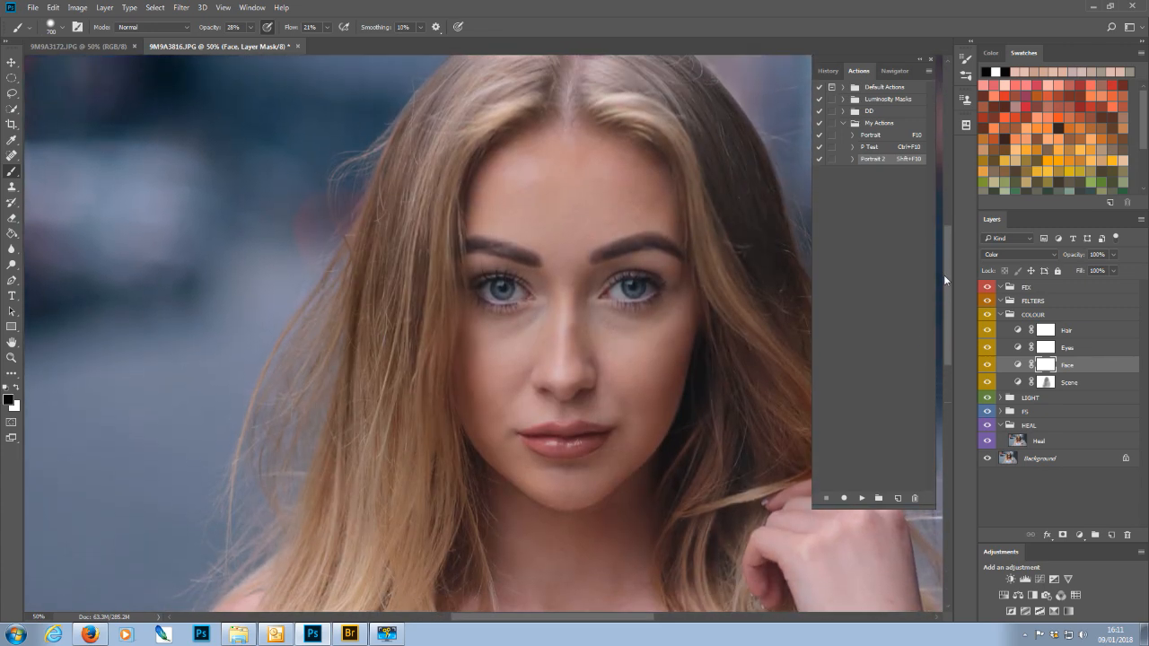
double_click(1015, 364)
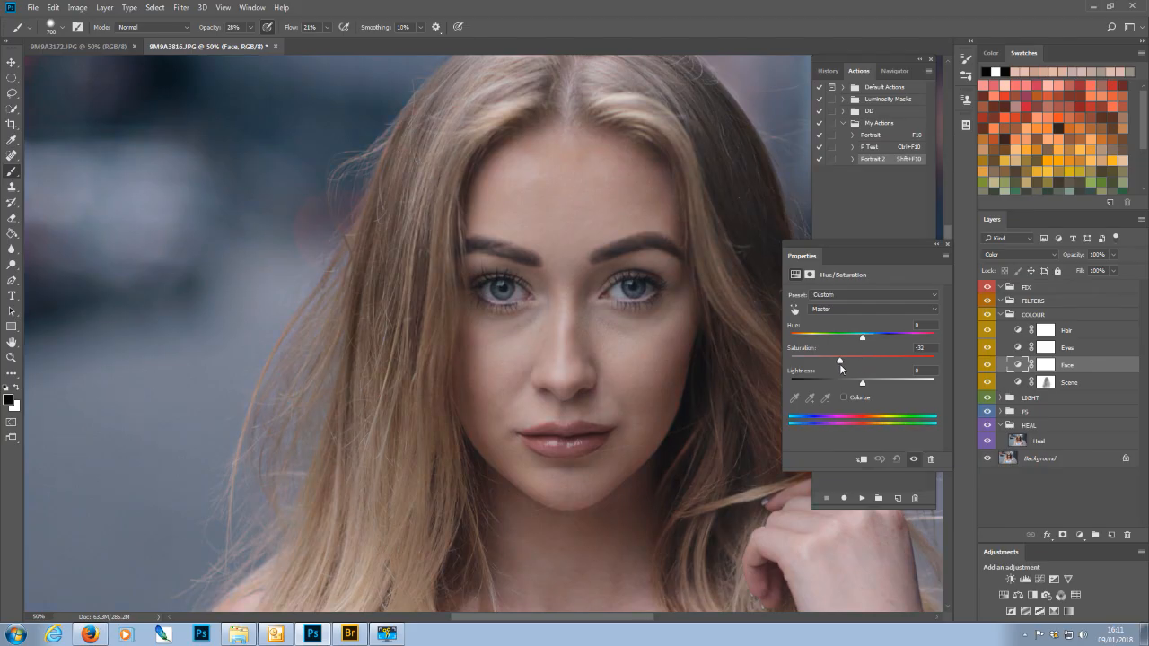
left_click_drag(839, 365, 859, 363)
left_click(946, 242)
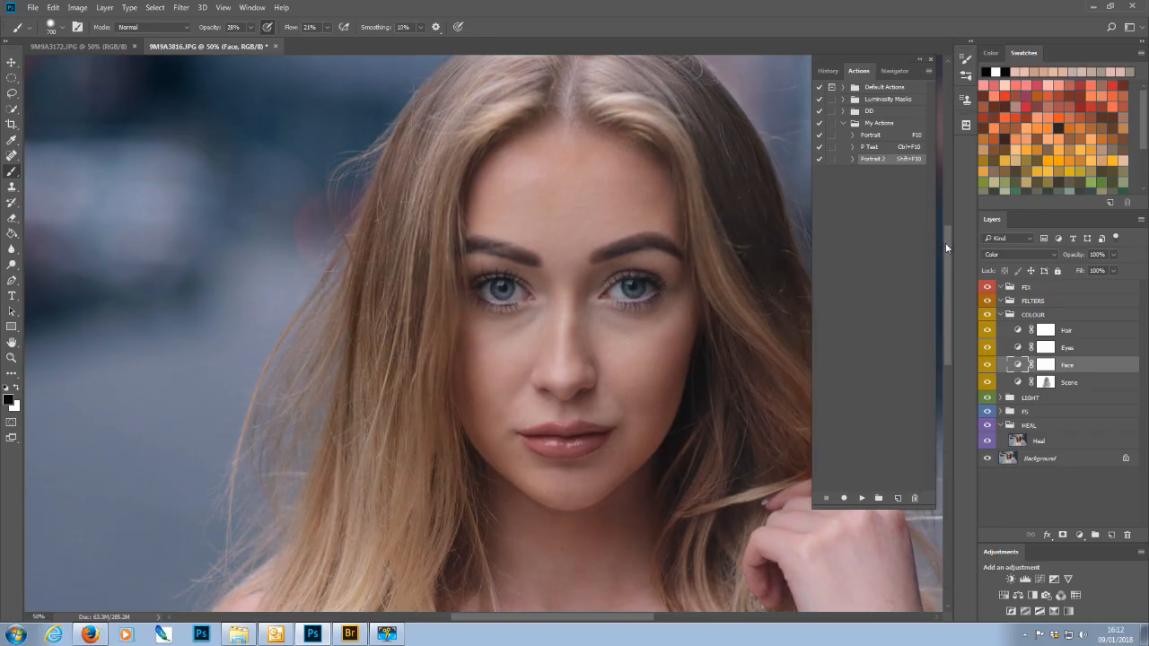
left_click(1045, 366)
key("ctrl+i")
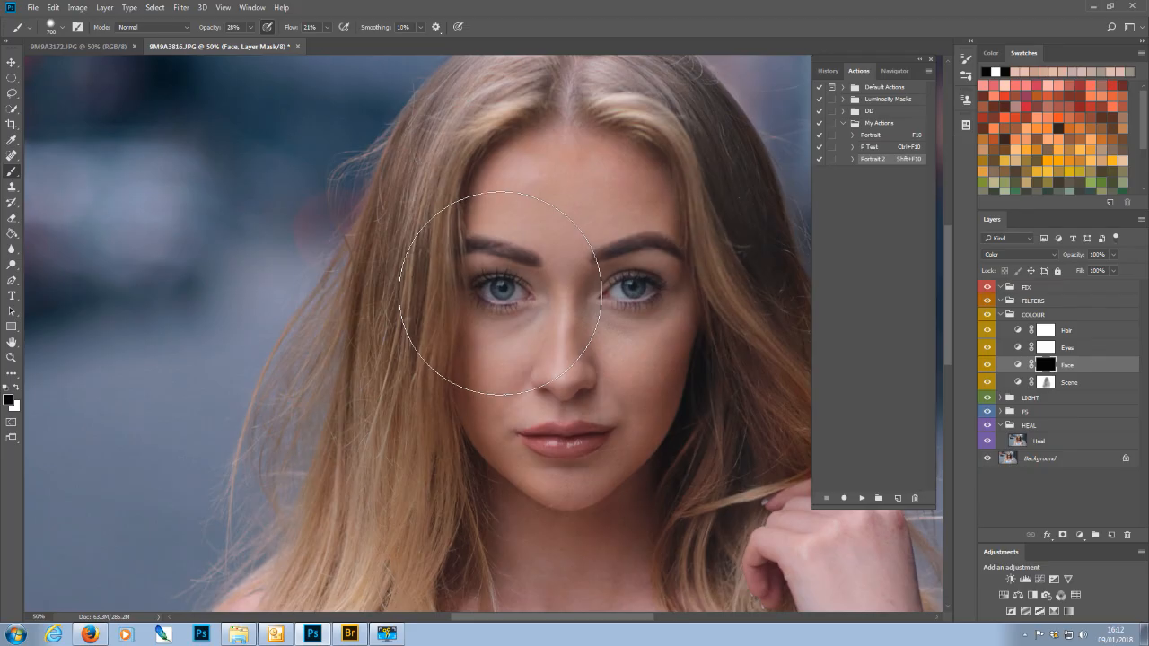
Step: Paint white over the woman's face on the Face layer's mask with a 125 px brush at 70% opacity
key("bracketleft")
key("bracketleft")
key("bracketleft")
key("bracketleft")
key("bracketleft")
key("bracketleft")
key("bracketleft")
key("bracketleft")
key("bracketleft")
key("bracketleft")
key("bracketleft")
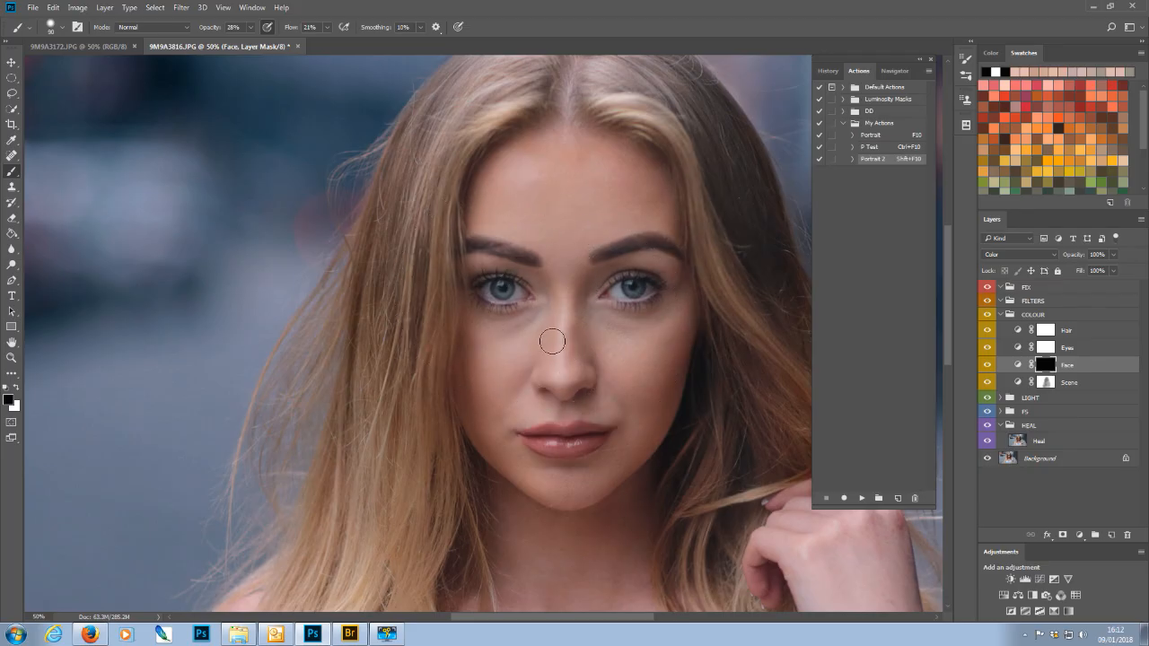
key("x")
key("bracketright")
key("bracketright")
left_click_drag(499, 395, 493, 393)
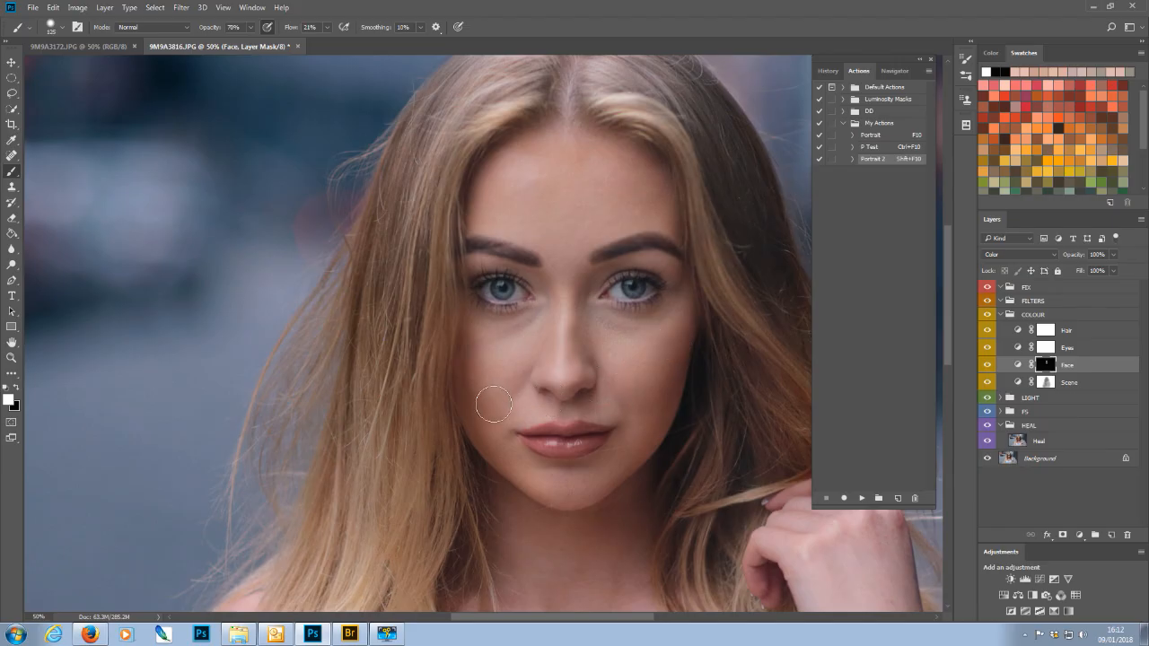
Step: Paint white over the neck and upper chest on the Face layer's mask with a 100 px brush at 96% opacity
key("bracketleft")
scroll(345, 433, "down", 5)
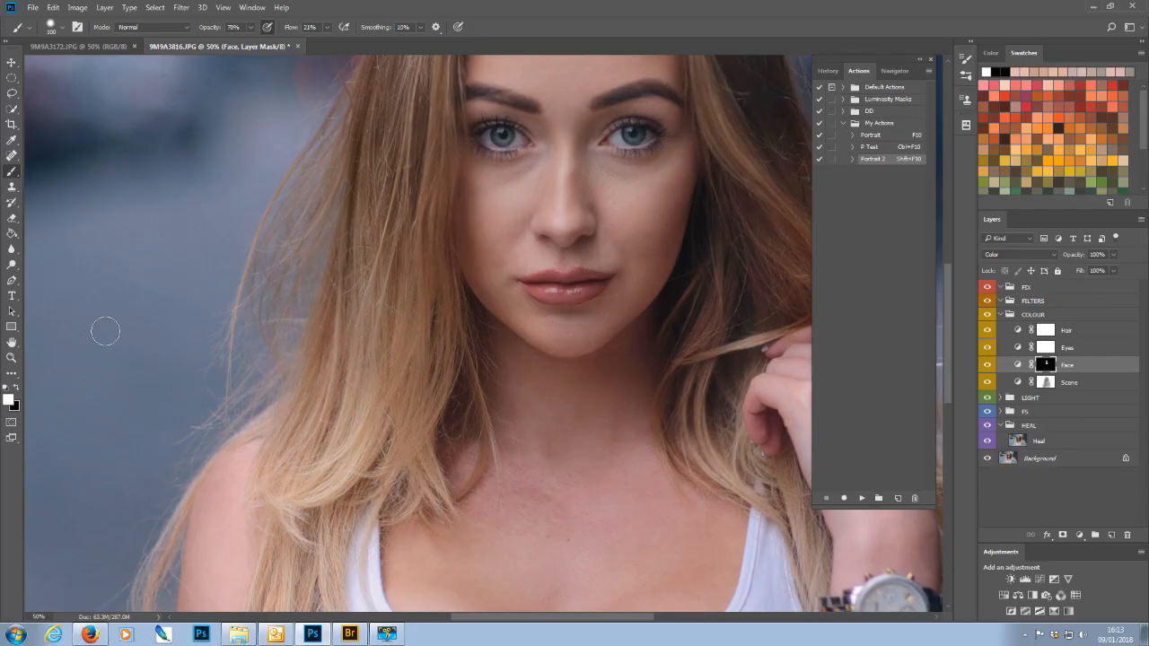
left_click(250, 28)
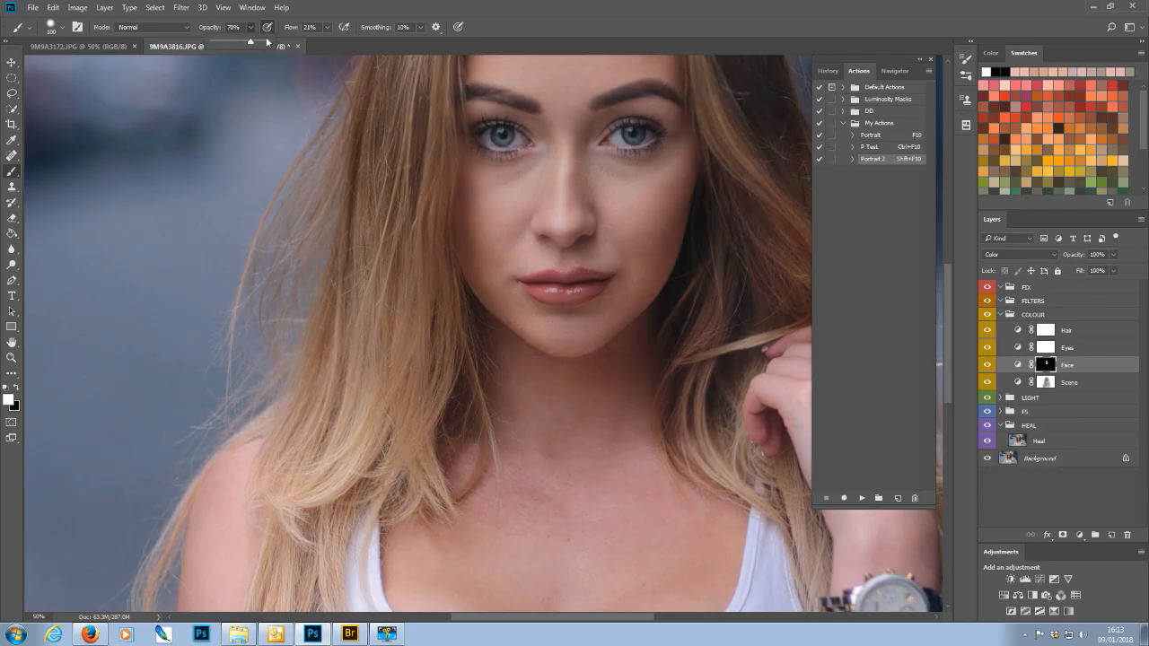
left_click(535, 453)
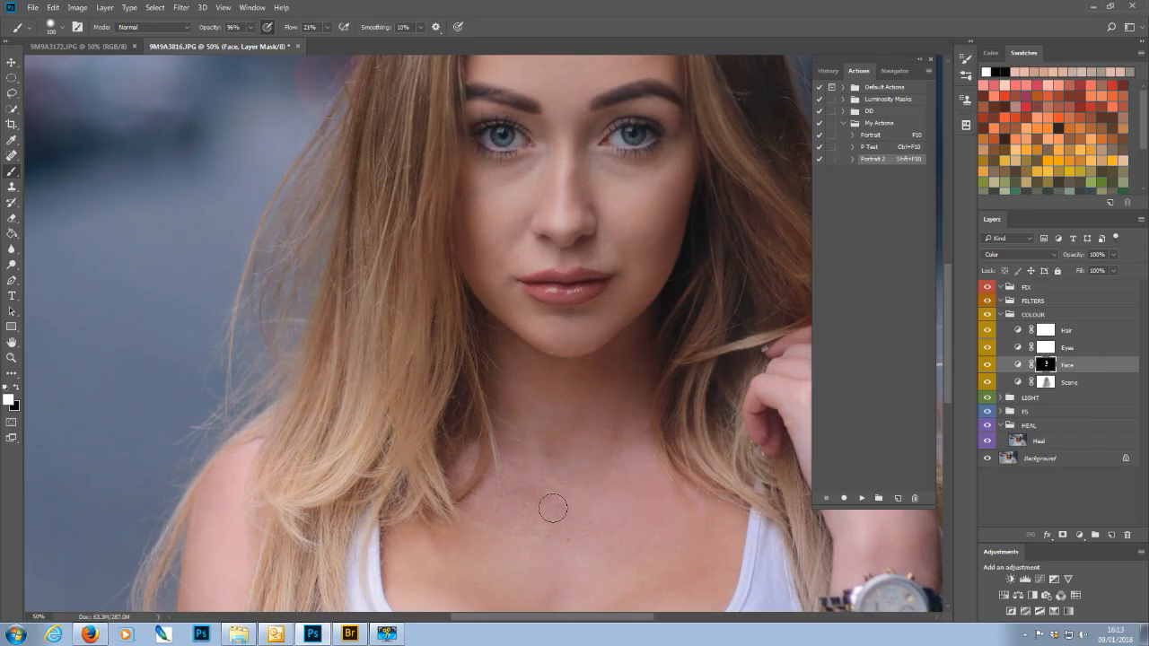
Step: Compare the skin tones with the Face layer hidden and shown
left_click(986, 365)
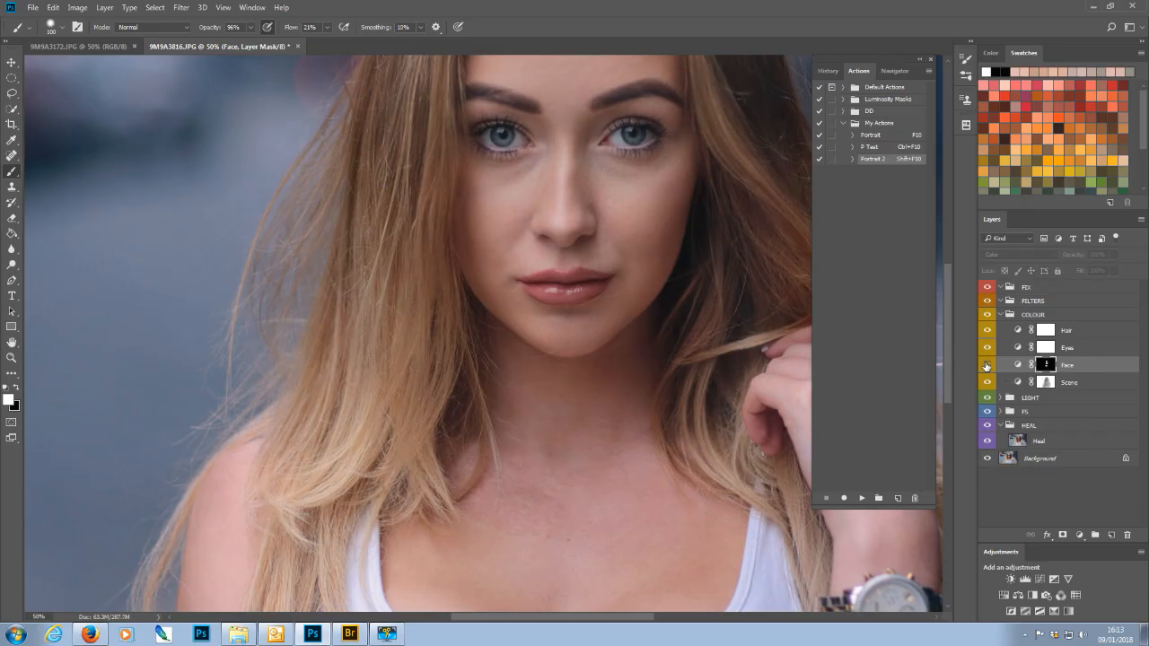
left_click(986, 366)
left_click(987, 366)
left_click(987, 367)
left_click(987, 367)
left_click(987, 367)
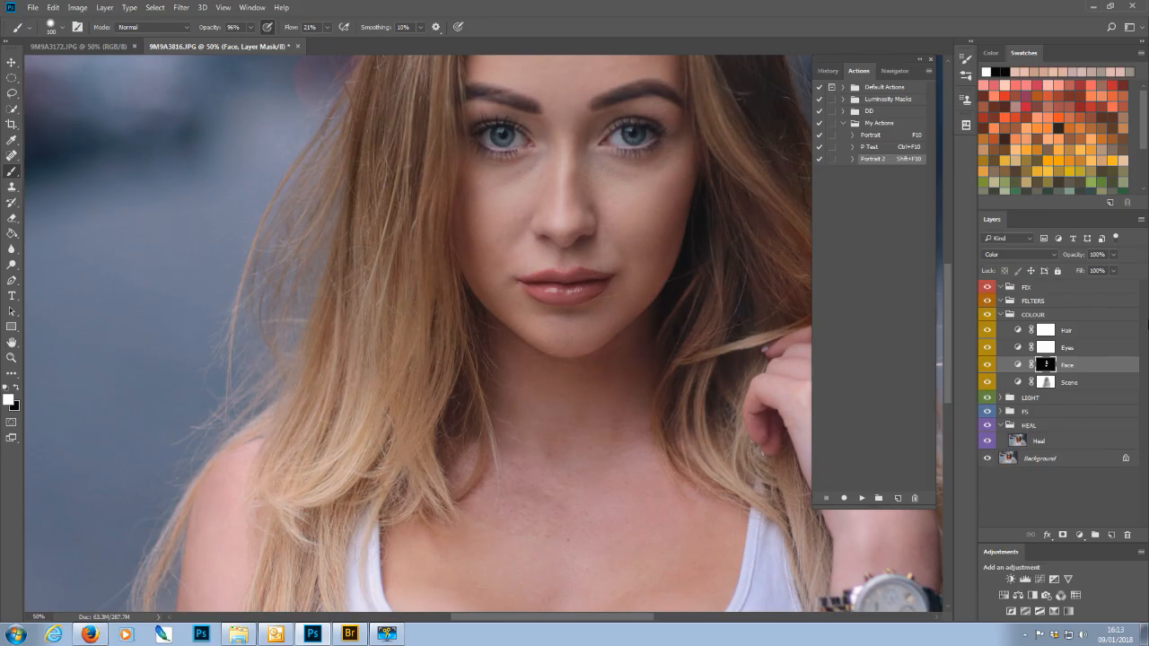
Step: Raise the saturation in the Eyes layer's Hue/Saturation adjustment to +35 and invert the layer's mask to black
key("ctrl+plus")
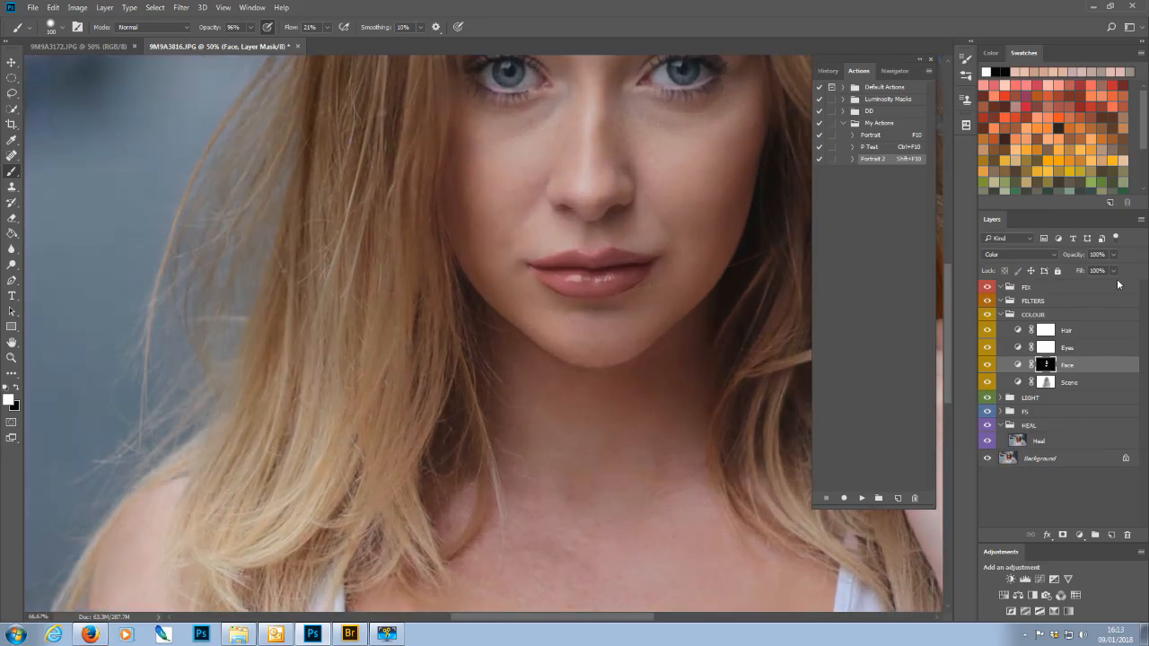
left_click_drag(946, 301, 951, 258)
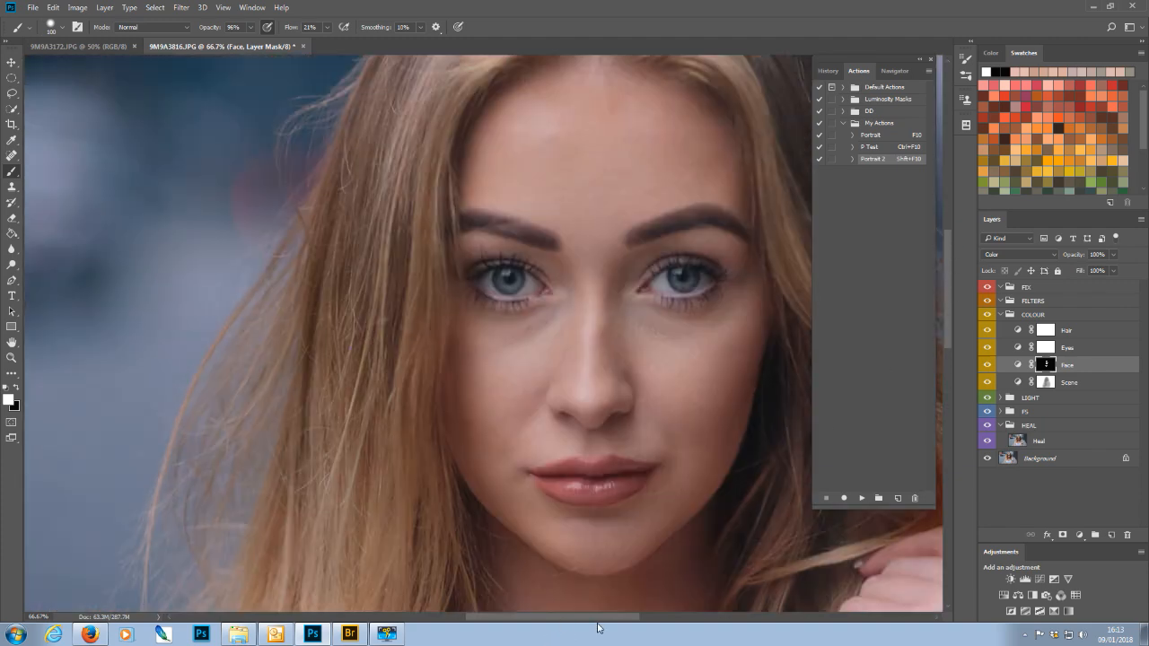
left_click_drag(598, 622, 622, 624)
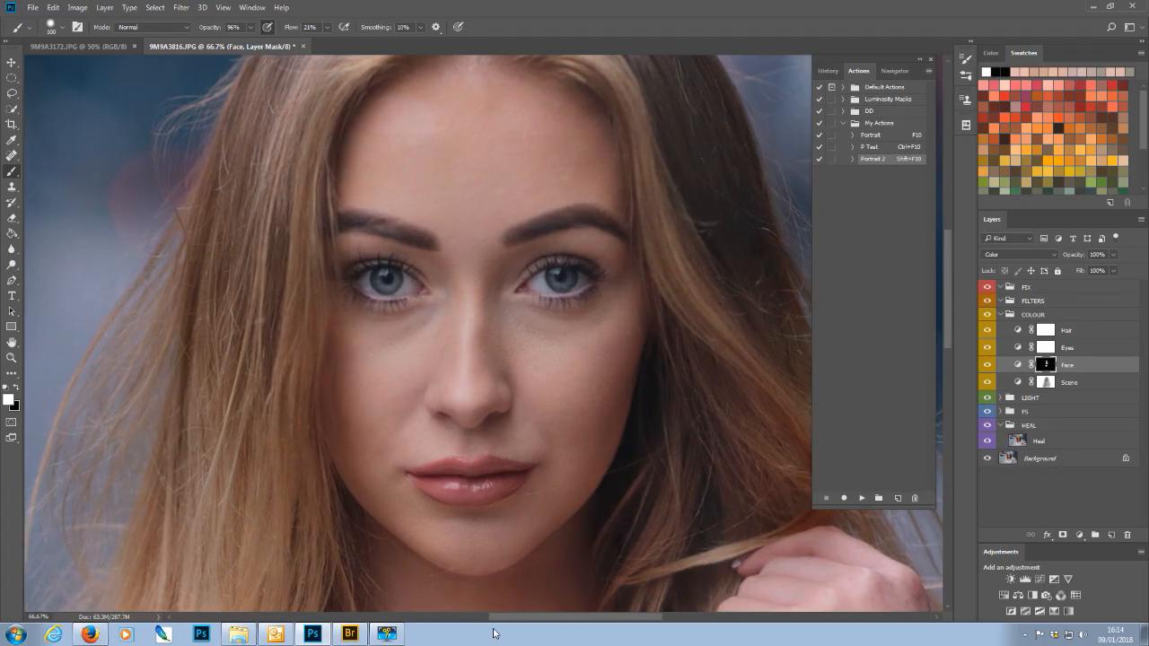
left_click(1076, 352)
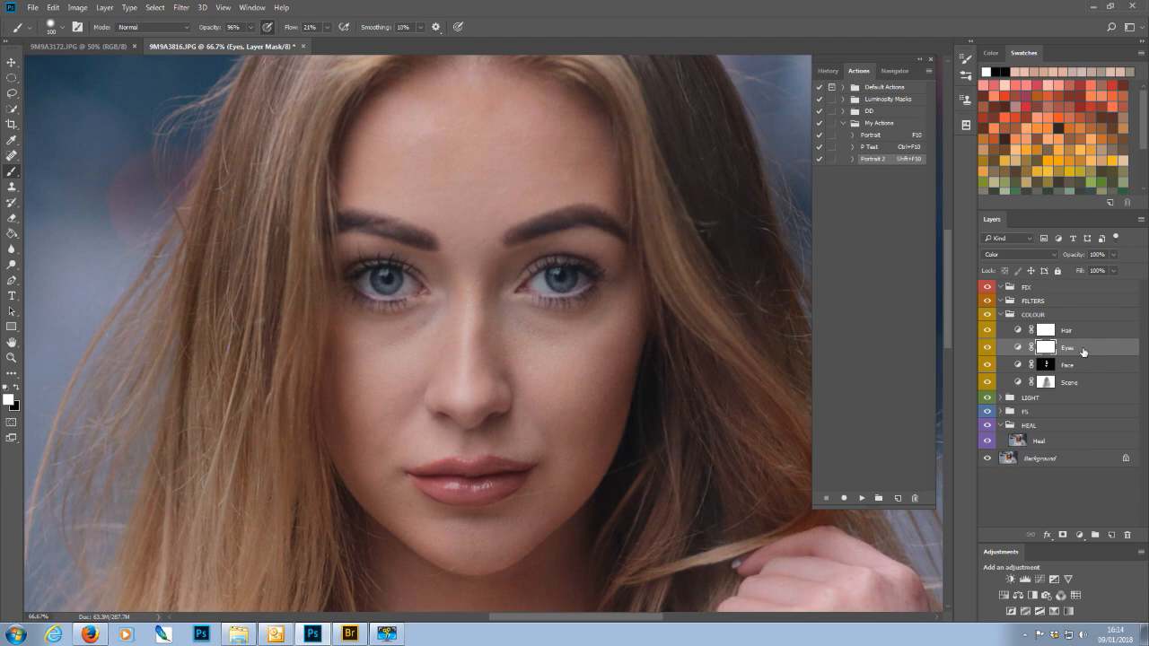
double_click(1017, 348)
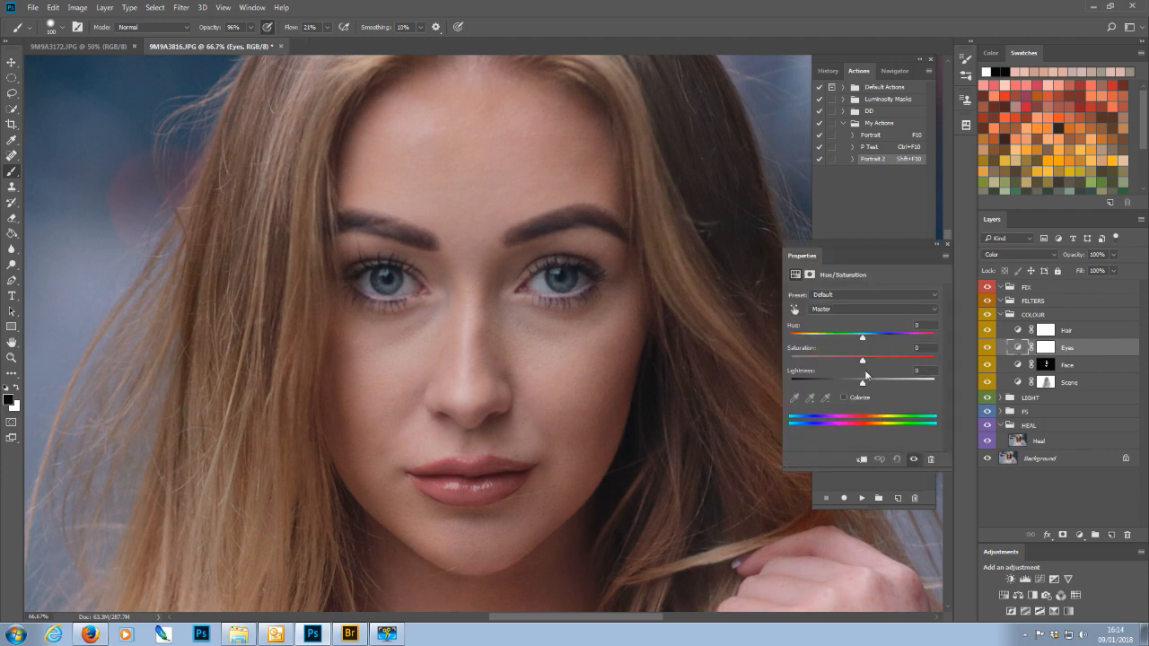
left_click_drag(862, 363, 877, 361)
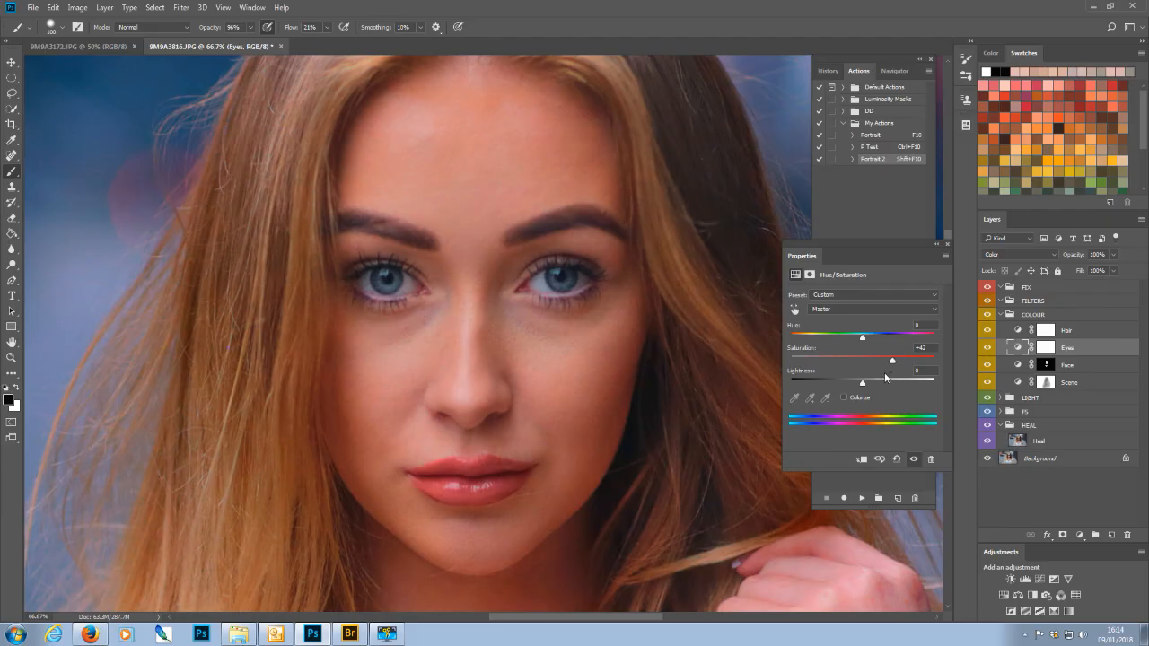
left_click_drag(894, 363, 890, 363)
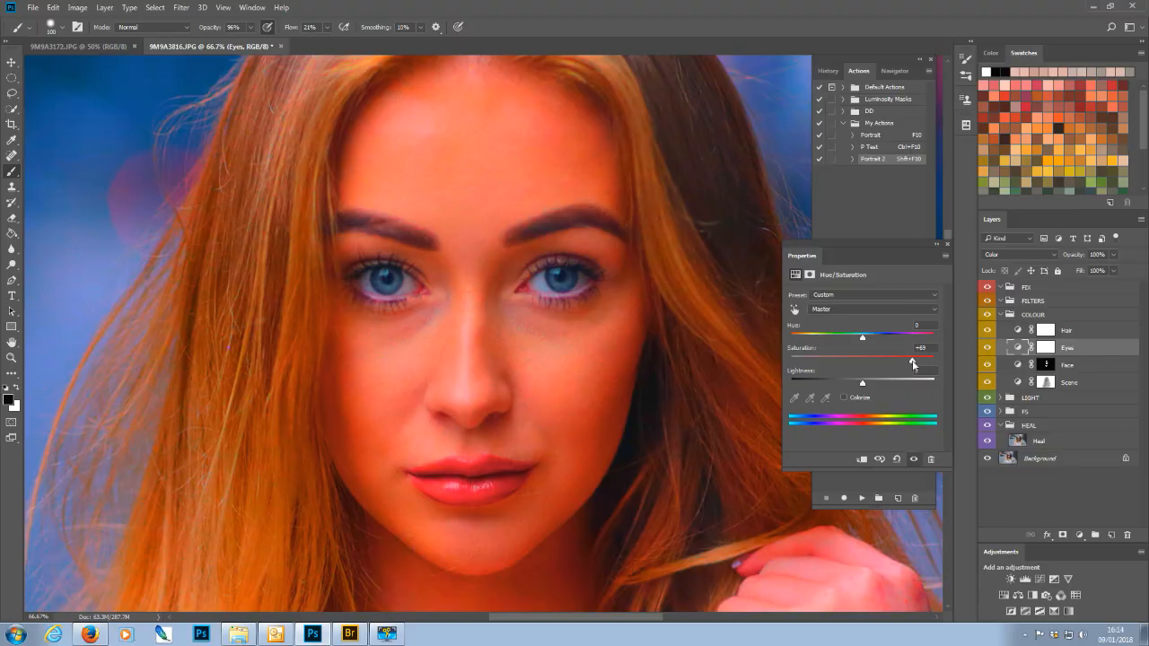
left_click_drag(912, 362, 888, 363)
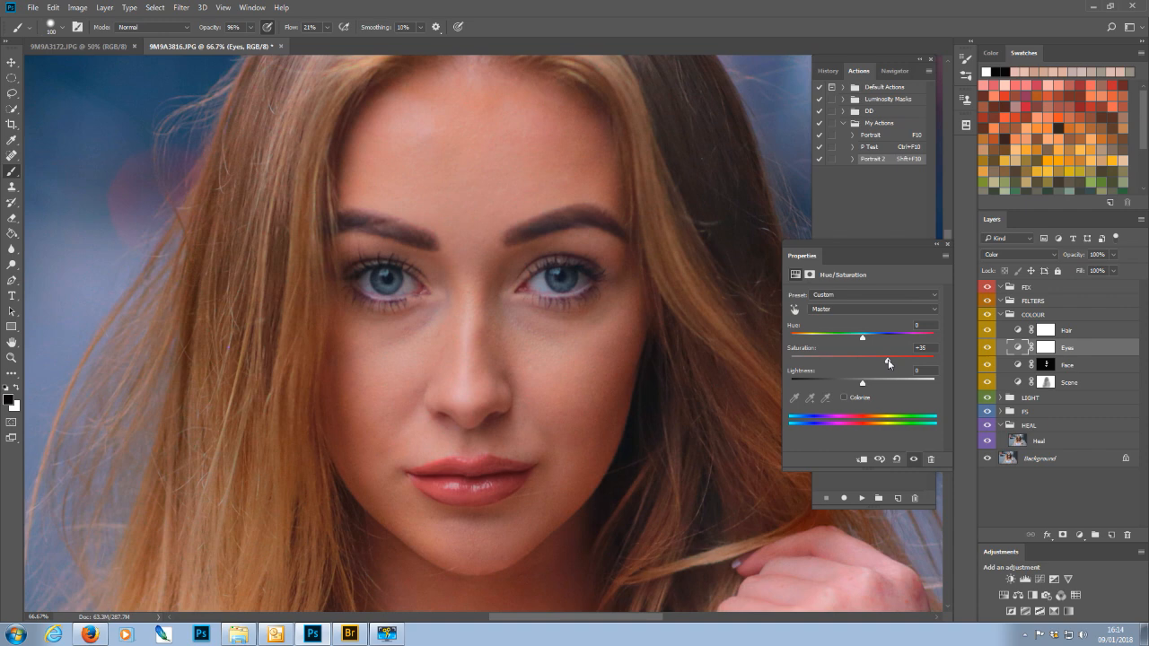
left_click(946, 245)
left_click(1042, 348)
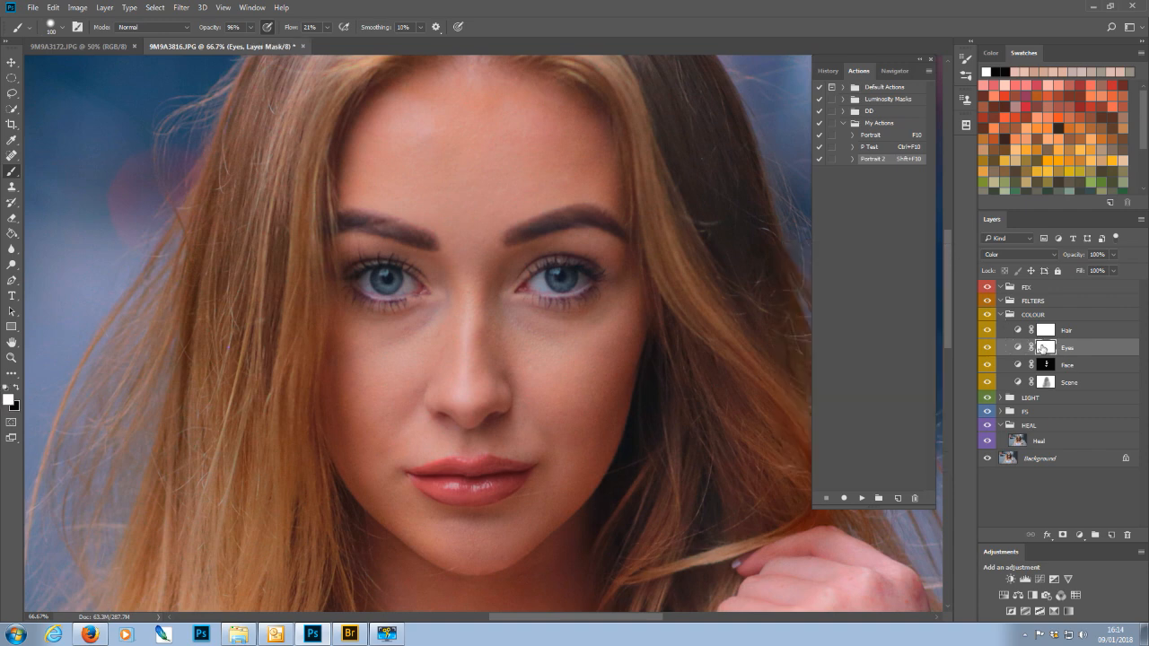
key("ctrl+i")
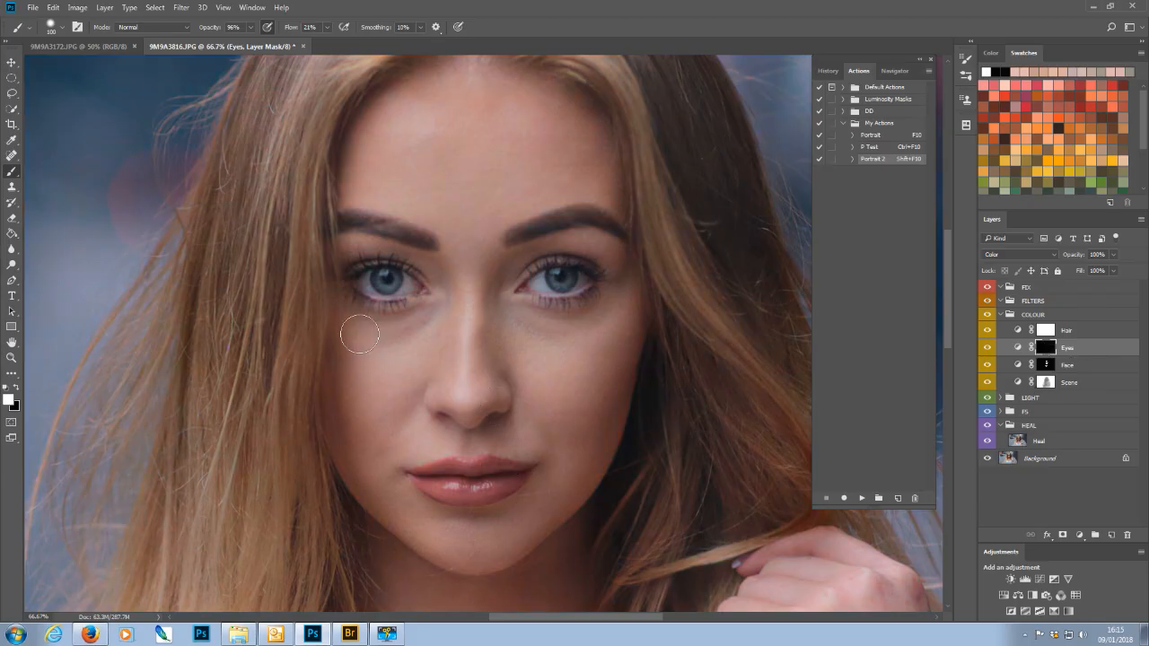
Step: Paint white over both irises on the Eyes layer's mask with a 20 px brush at 82% opacity
left_click(251, 28)
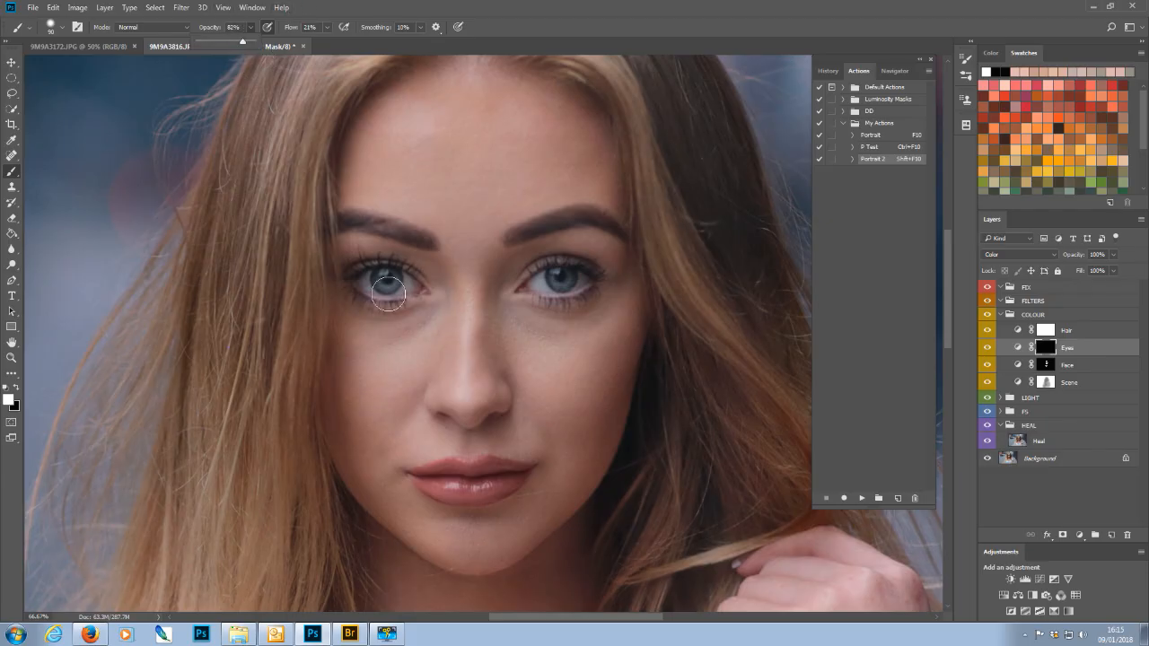
key("ctrl+plus")
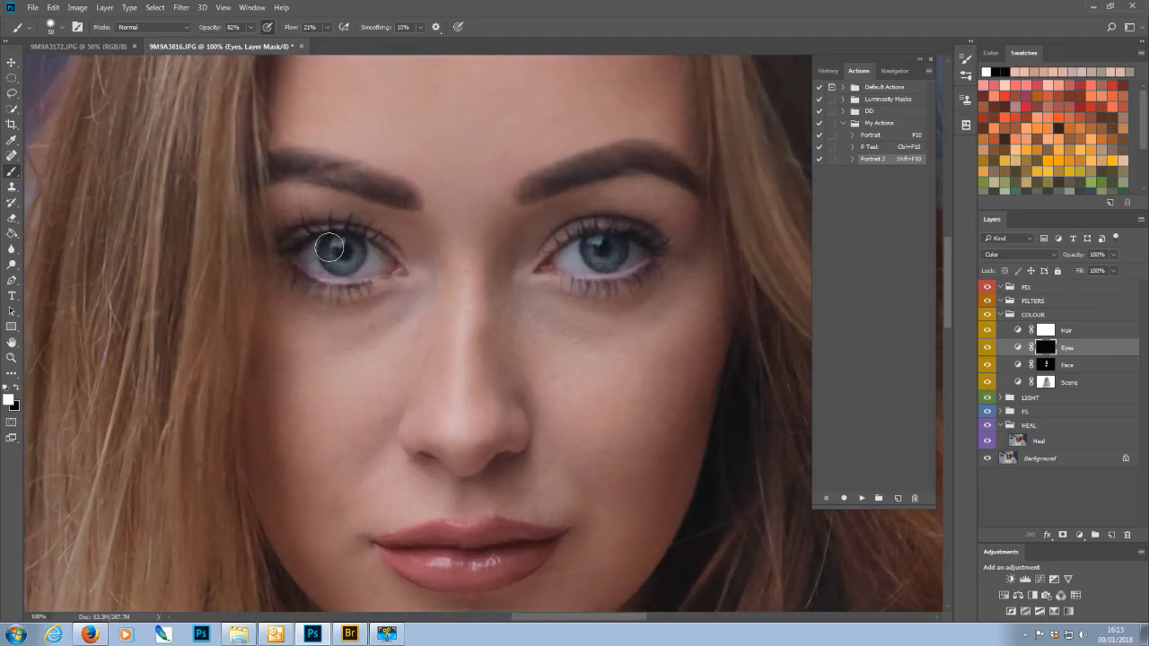
key("bracketleft")
key("bracketleft")
key("bracketleft")
key("bracketleft")
Step: Compare the eye colour with the Eyes layer hidden and shown
left_click(987, 351)
left_click(987, 351)
right_click(987, 347)
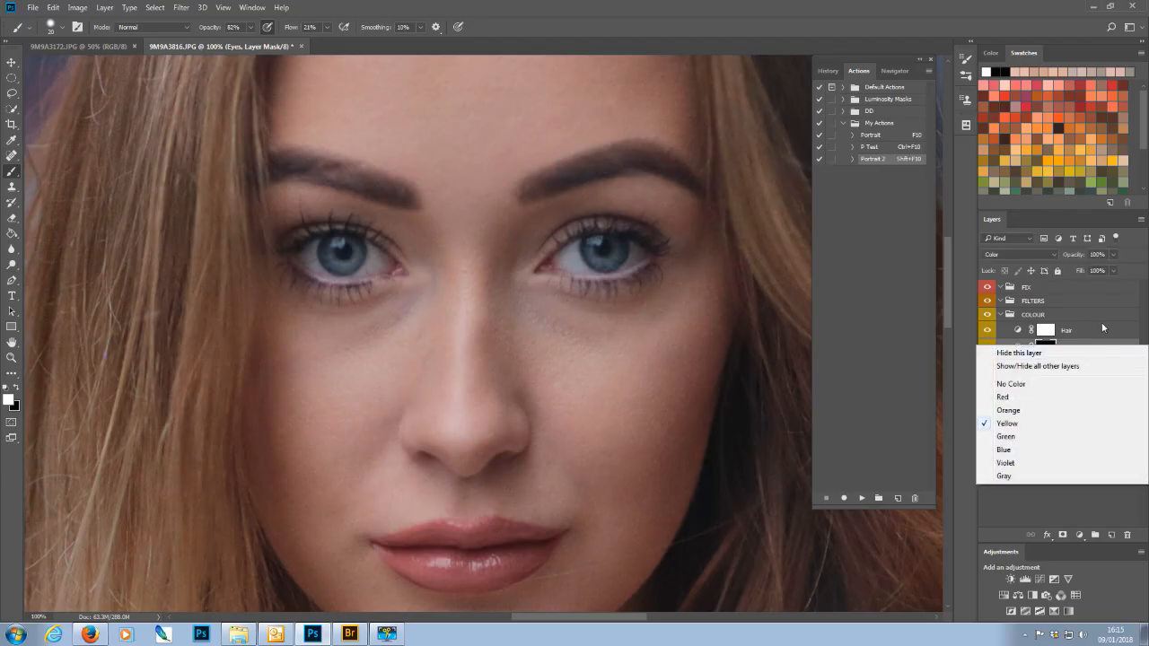
left_click(1068, 215)
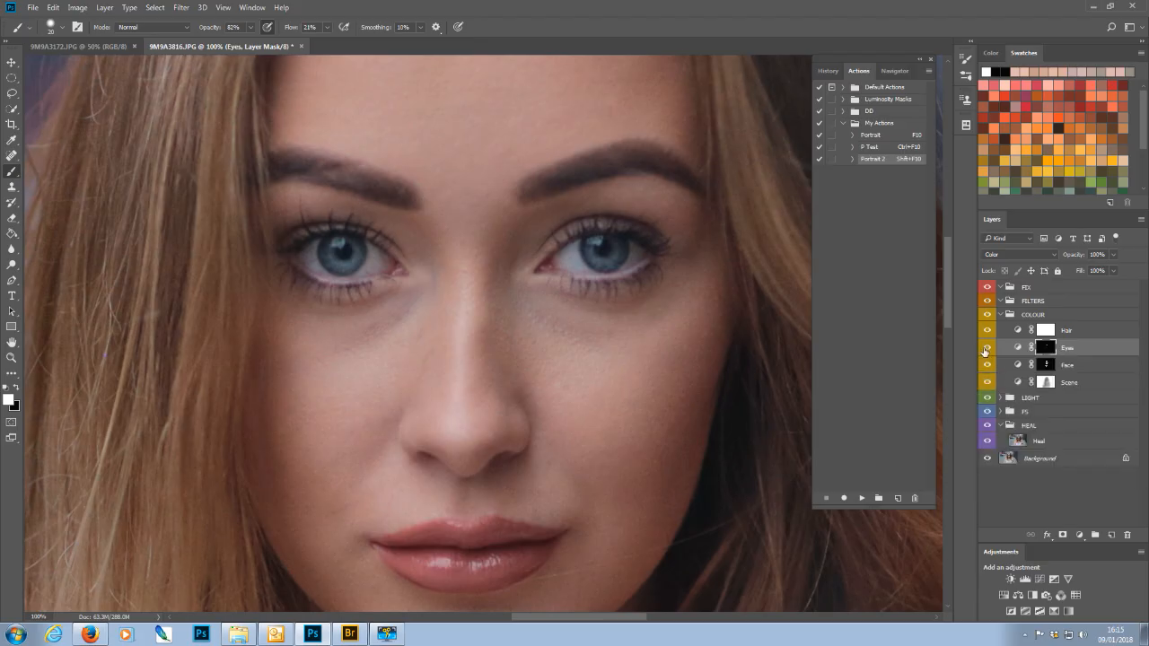
left_click(986, 349)
left_click(987, 348)
Step: Increase the saturation in the Eyes layer's Hue/Saturation adjustment further and close its settings
left_click(1018, 349)
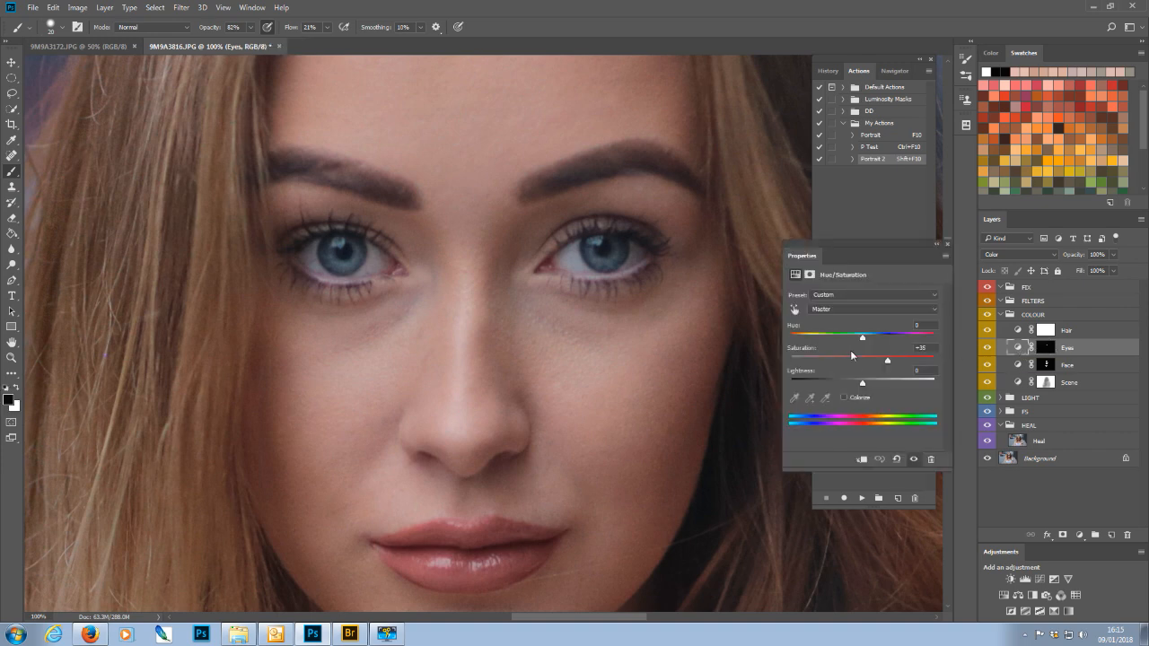
left_click_drag(887, 363, 909, 361)
left_click_drag(905, 359, 901, 359)
left_click(948, 244)
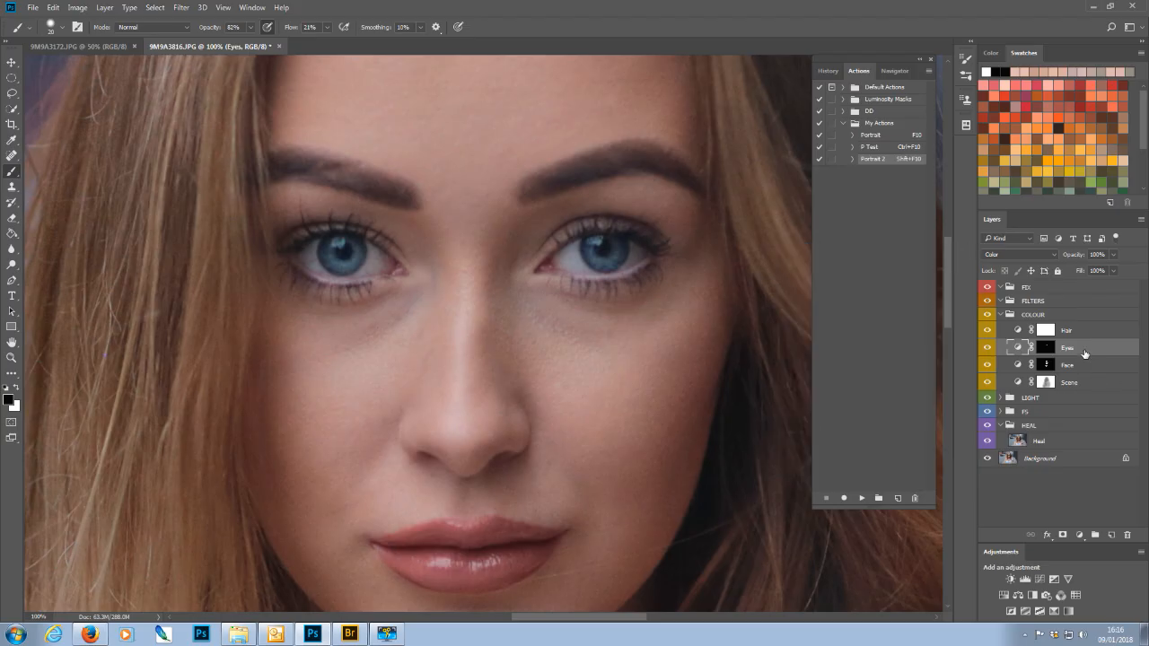
Step: Add a Vibrance adjustment layer above the Eyes layer with vibrance +8 and saturation +24
left_click(1069, 582)
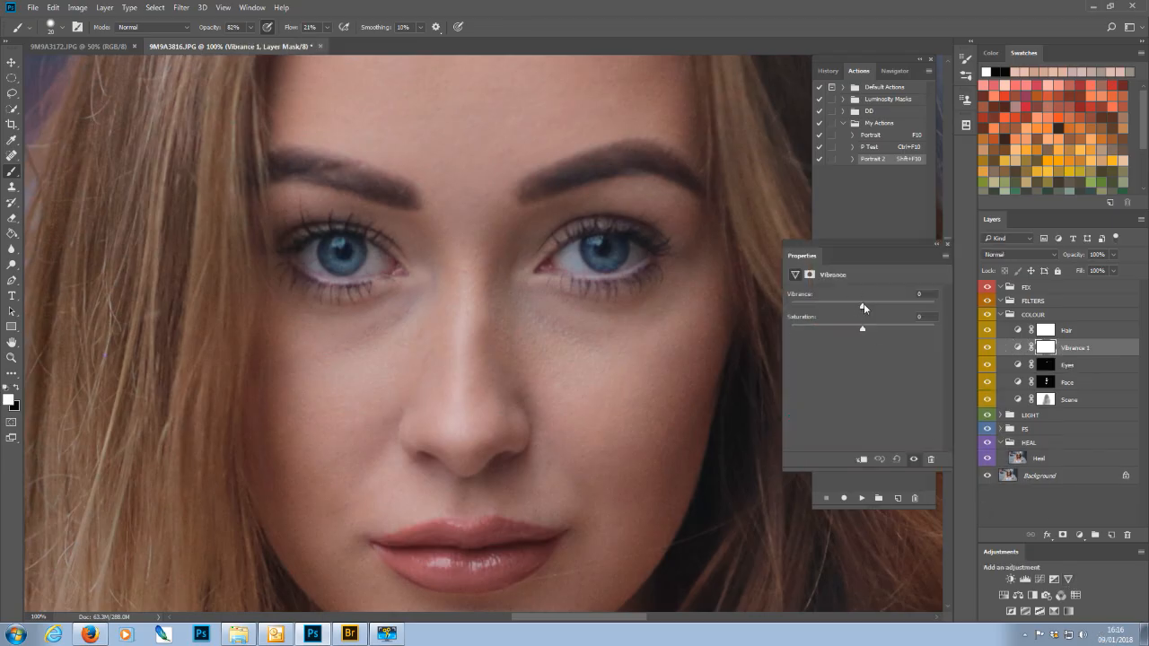
left_click_drag(864, 307, 875, 308)
left_click_drag(863, 329, 888, 333)
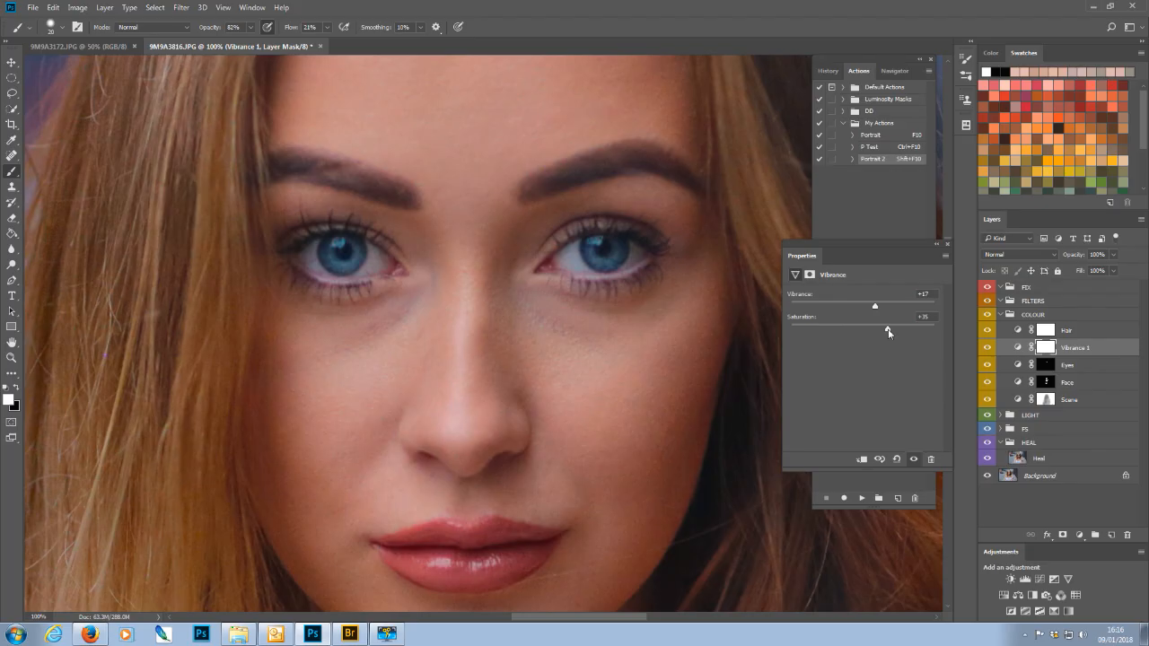
left_click_drag(870, 306, 868, 309)
left_click_drag(882, 333, 881, 333)
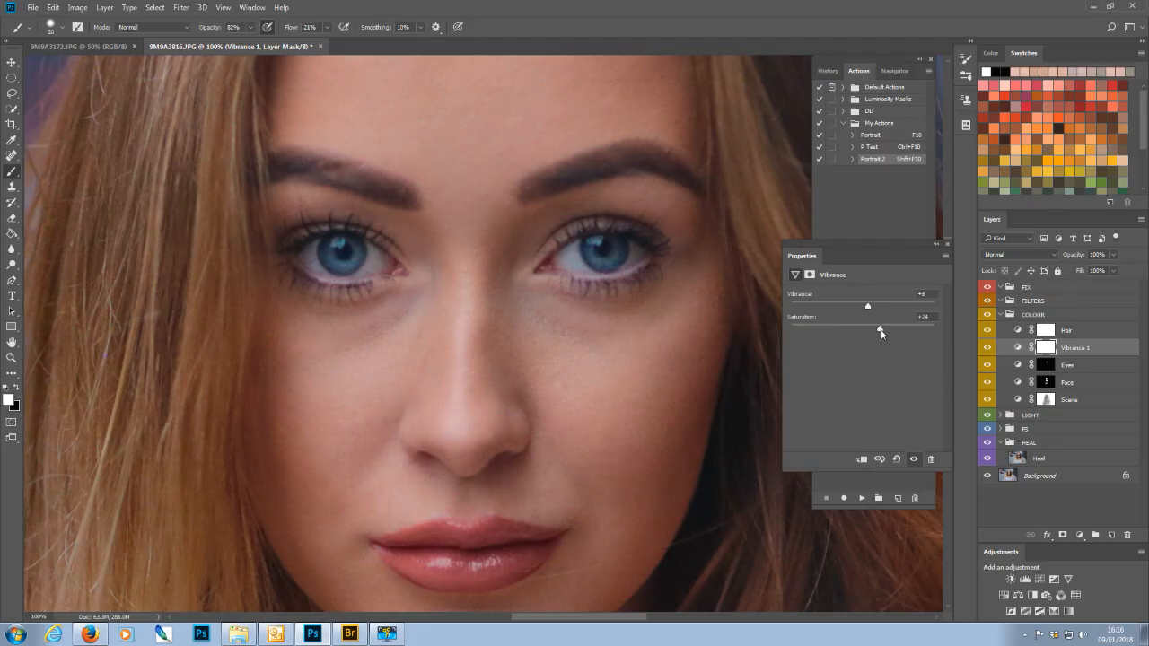
Step: Invert the Vibrance 1 layer's mask to black and paint white over both irises at 70% brush opacity
left_click(948, 243)
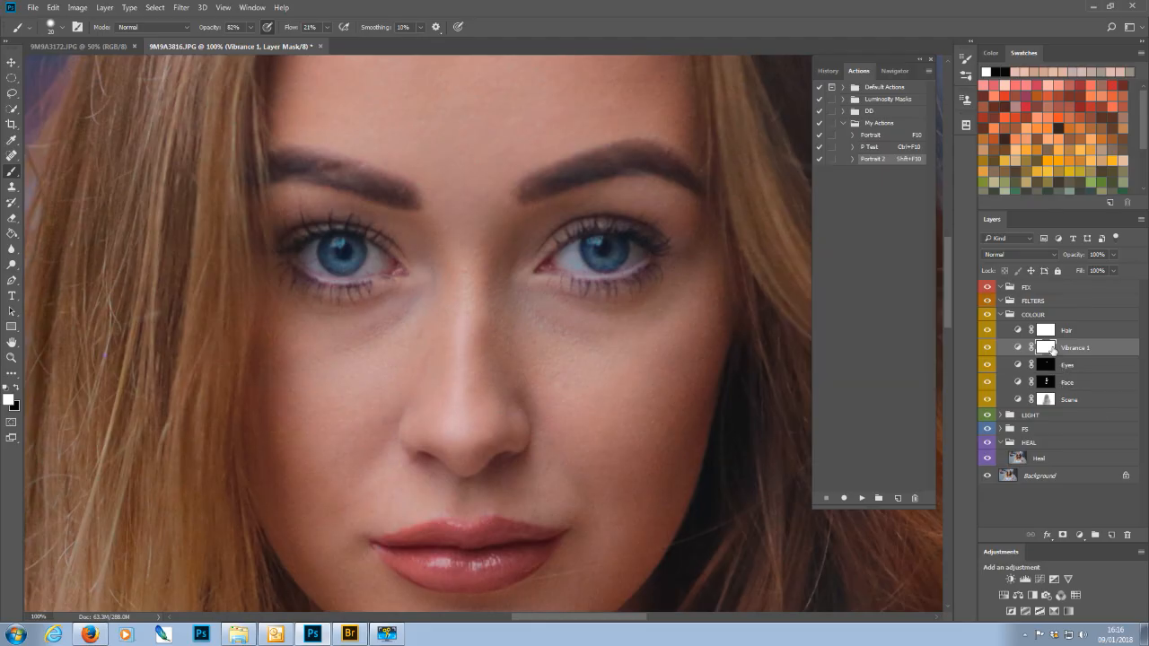
key("ctrl+i")
left_click(250, 27)
left_click_drag(244, 43, 246, 41)
mouse_move(327, 249)
left_mouse_down()
mouse_move(344, 264)
mouse_move(356, 246)
mouse_move(341, 264)
mouse_move(332, 246)
mouse_move(331, 258)
mouse_move(349, 262)
mouse_move(359, 246)
mouse_move(336, 242)
mouse_move(329, 256)
mouse_move(356, 251)
left_mouse_up()
mouse_move(586, 247)
left_mouse_down()
mouse_move(611, 262)
mouse_move(619, 243)
mouse_move(590, 242)
mouse_move(615, 263)
mouse_move(621, 246)
left_mouse_up()
mouse_move(359, 263)
left_mouse_down()
mouse_move(329, 247)
mouse_move(334, 264)
mouse_move(362, 254)
mouse_move(356, 245)
mouse_move(321, 252)
mouse_move(340, 266)
mouse_move(359, 257)
left_mouse_up()
Step: Lower the Eyes layer's opacity to soften the eye colour
key("ctrl+minus")
key("ctrl+minus")
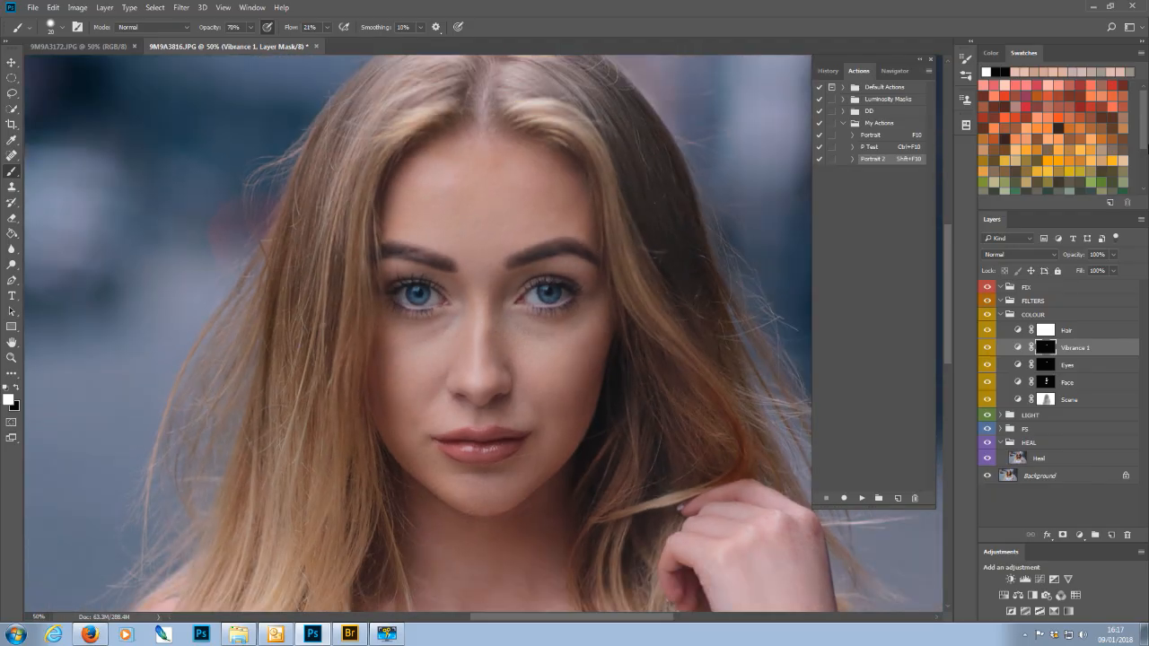
key("ctrl+minus")
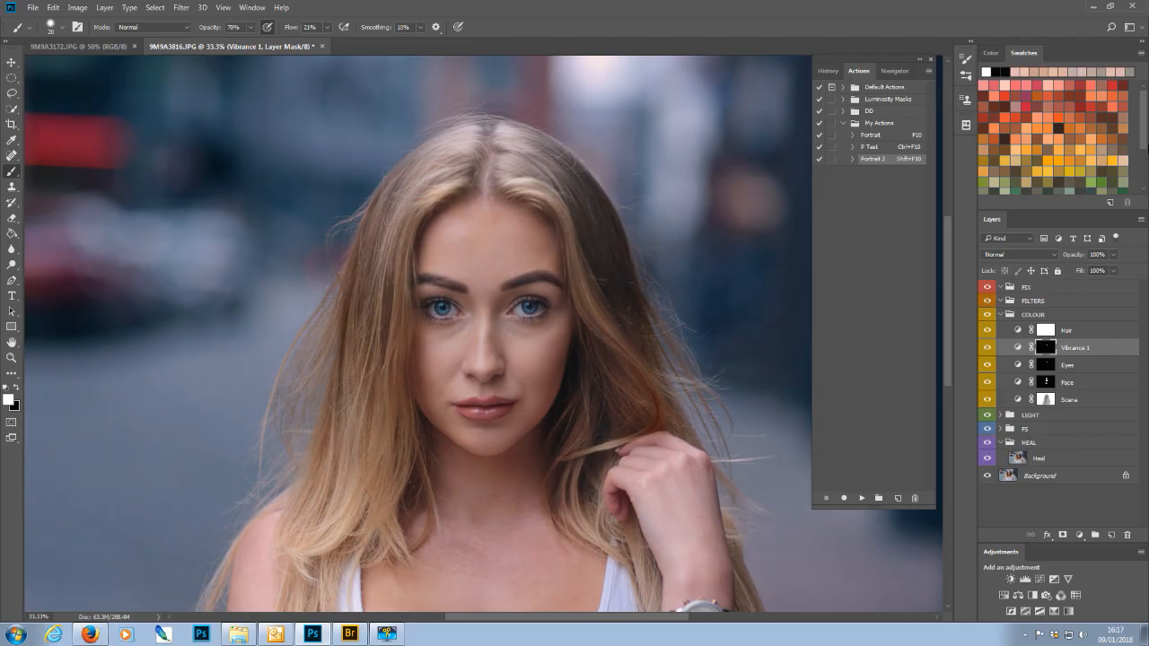
key("ctrl+plus")
key("ctrl+plus")
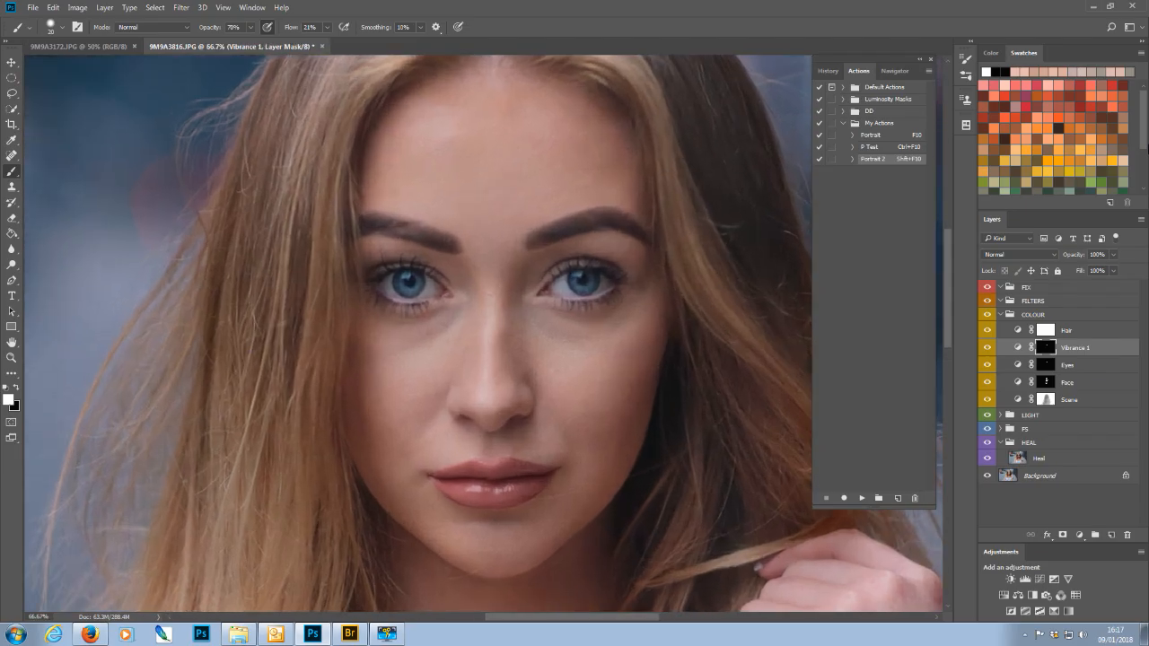
left_click(1090, 366)
left_click(1113, 256)
left_click_drag(1116, 269, 1053, 277)
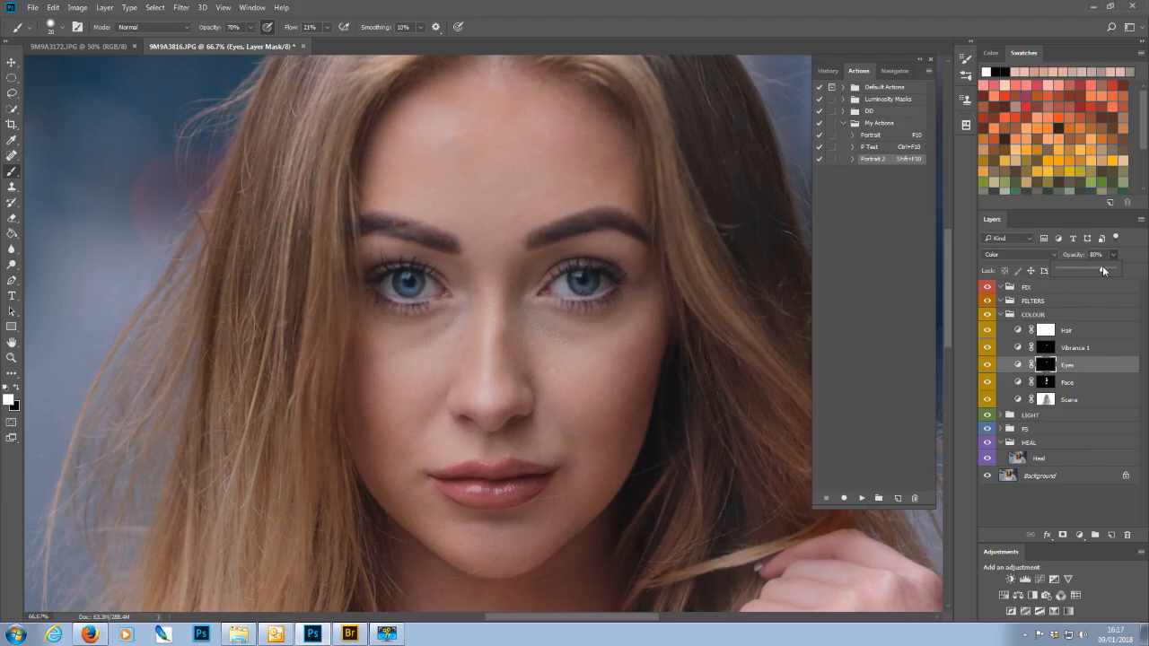
left_click_drag(1103, 270, 1097, 271)
Step: Set the Vibrance 1 layer's opacity to 70%
left_click(1093, 345)
left_click(1092, 345)
left_click(1115, 256)
left_click_drag(1118, 271, 1078, 272)
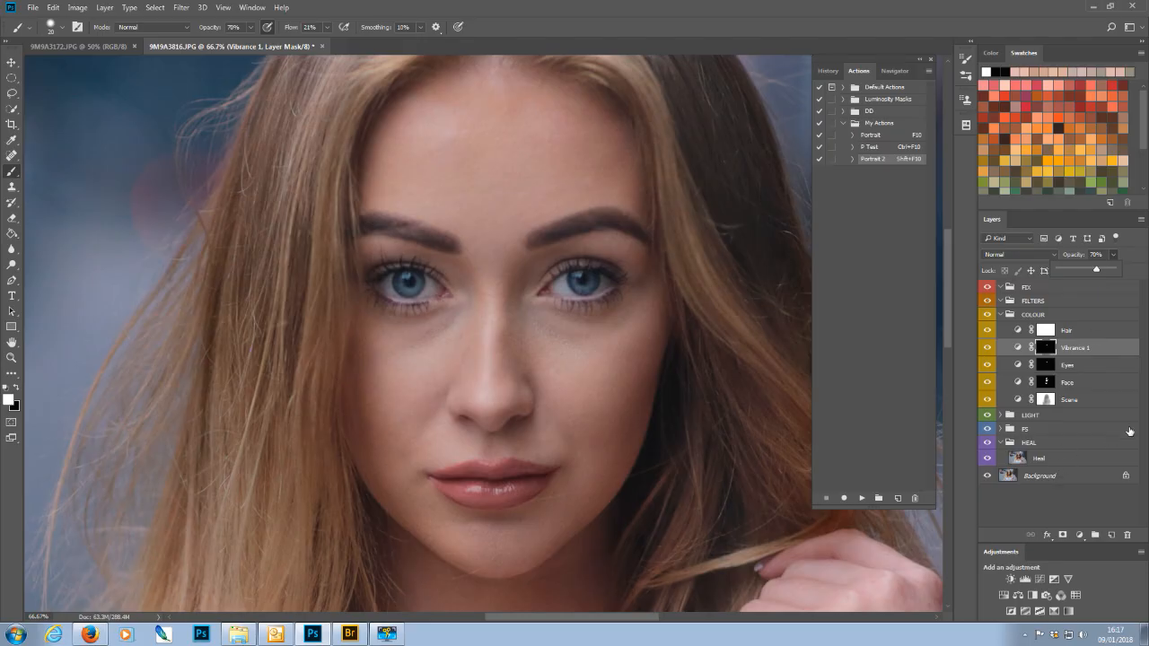
Step: Examine the eye colour and overall balance of the portrait at full-frame and closer views
key("ctrl+minus")
key("ctrl+minus")
key("ctrl+minus")
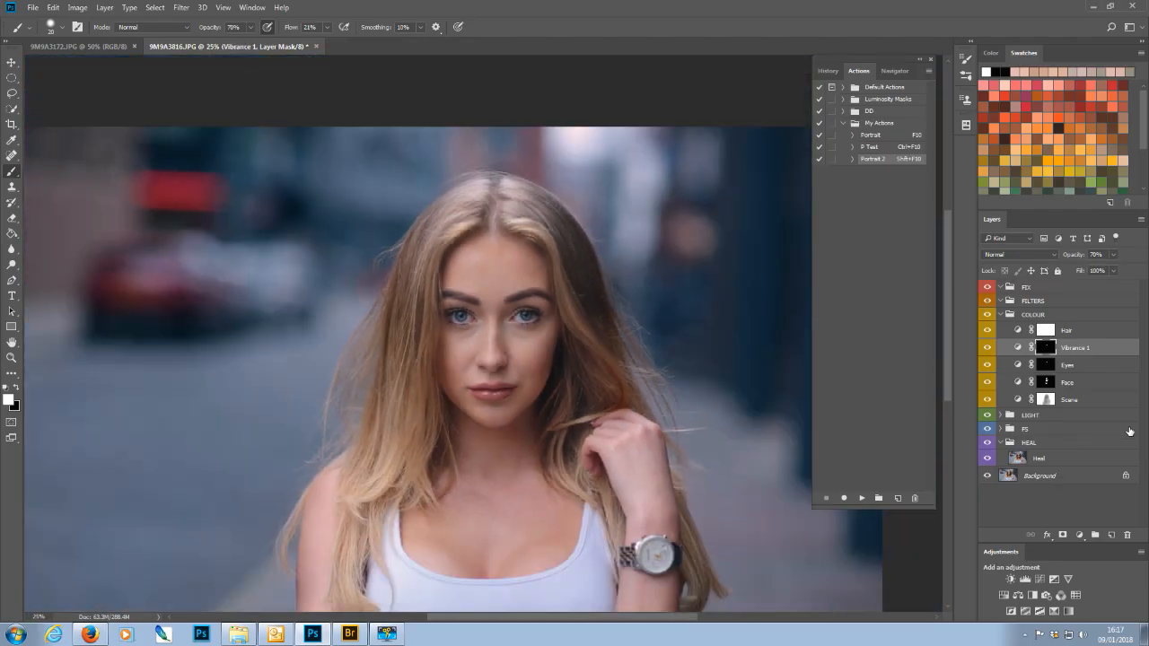
key("ctrl+minus")
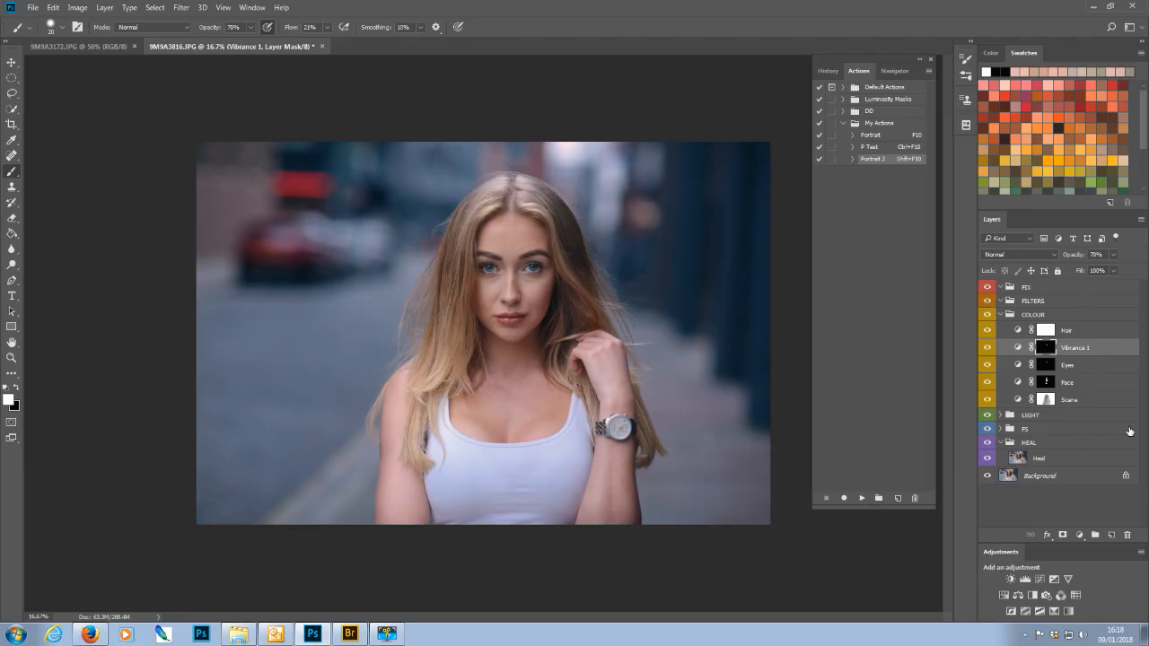
key("ctrl+plus")
key("ctrl+plus")
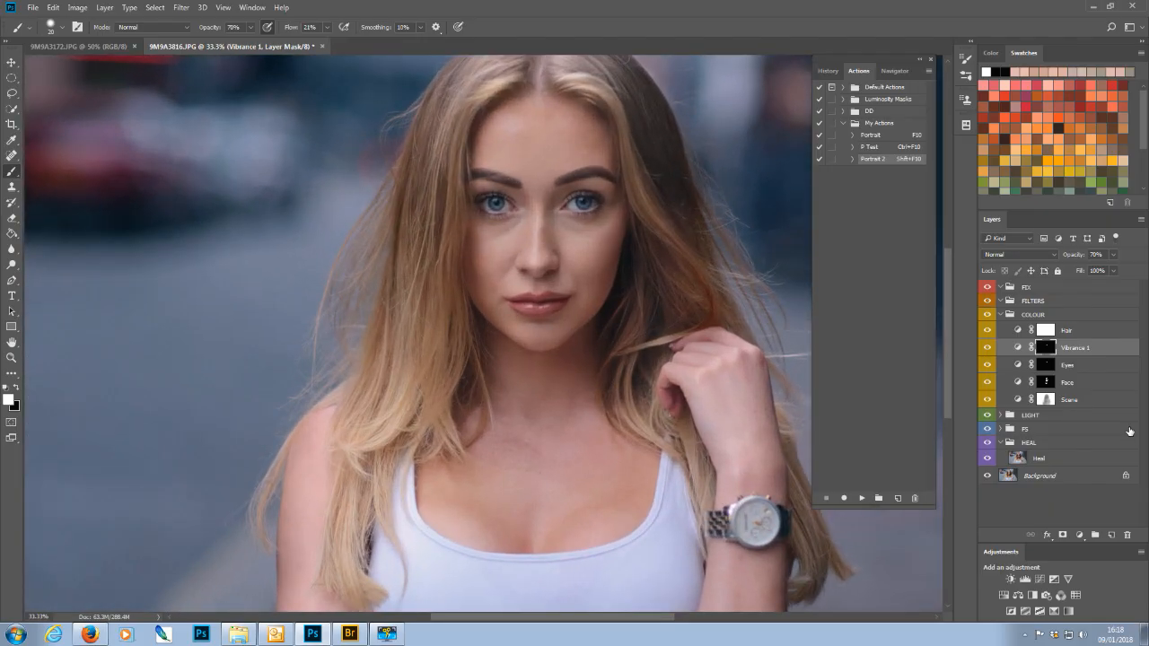
left_click_drag(949, 308, 944, 246)
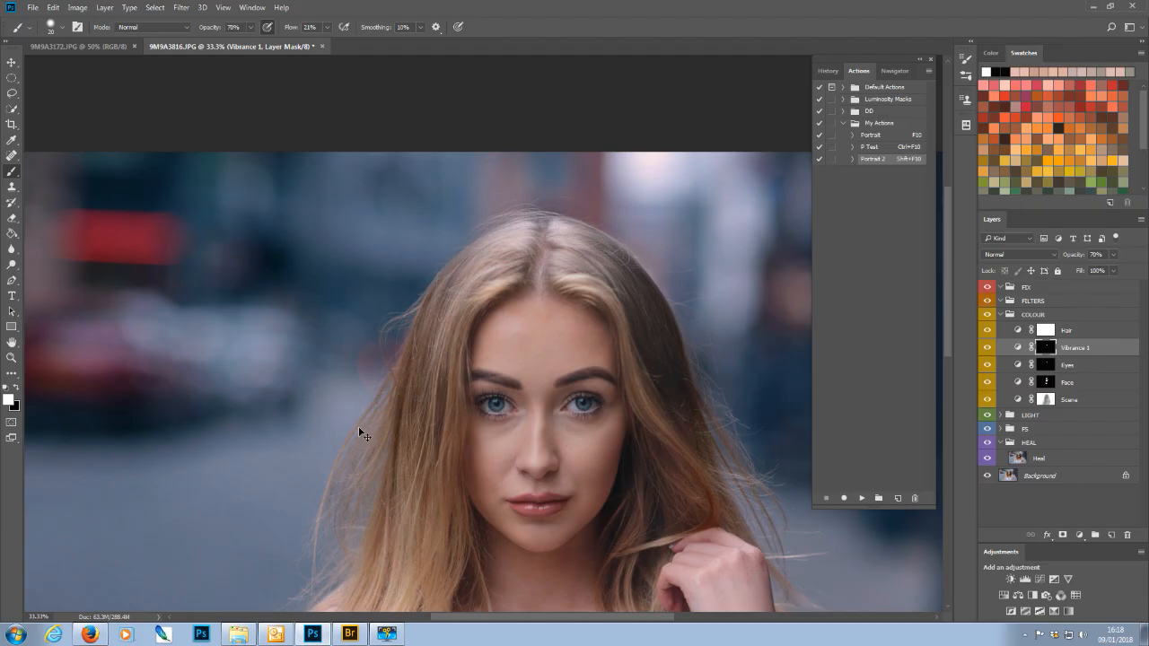
key("ctrl+minus")
scroll(359, 428, "down", 4)
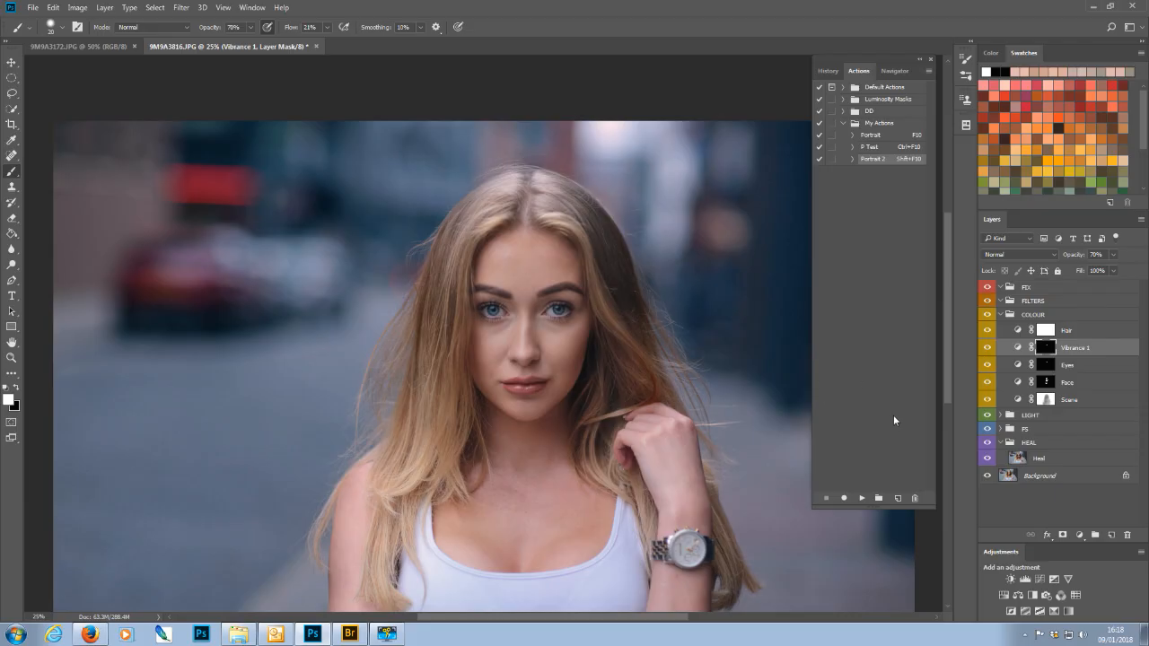
mouse_move(948, 365)
left_mouse_down()
mouse_move(959, 406)
mouse_move(948, 368)
left_mouse_up()
Step: Raise the vibrance and set the saturation to +51 in the Hair layer's Vibrance adjustment, and close its settings
left_click(1077, 328)
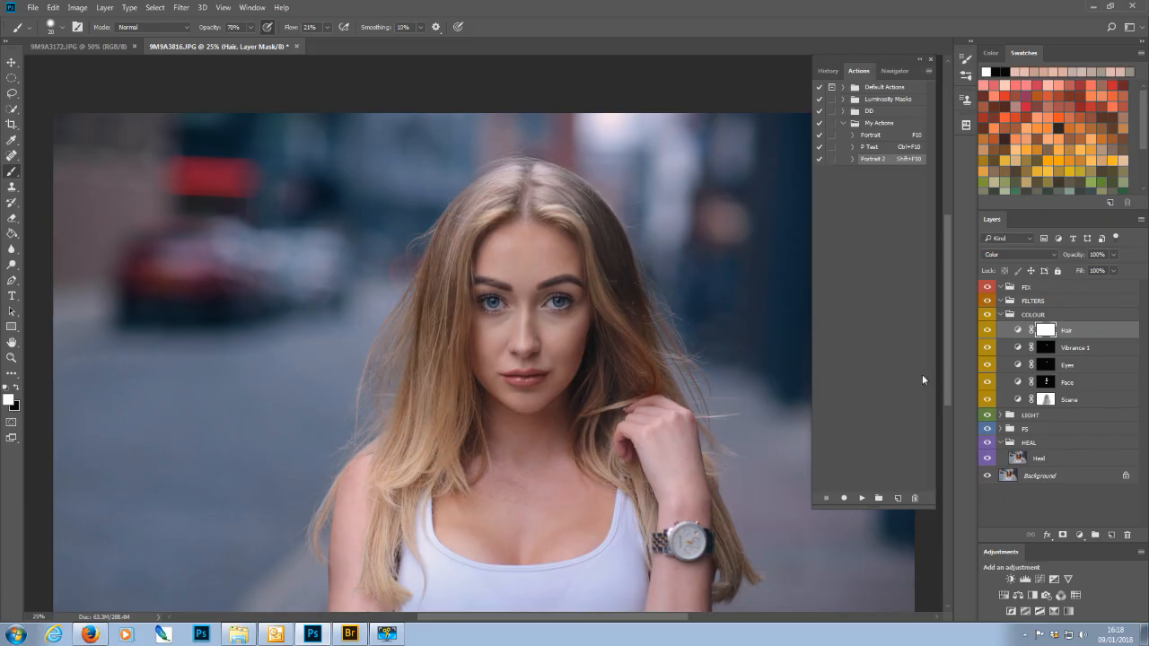
double_click(1018, 331)
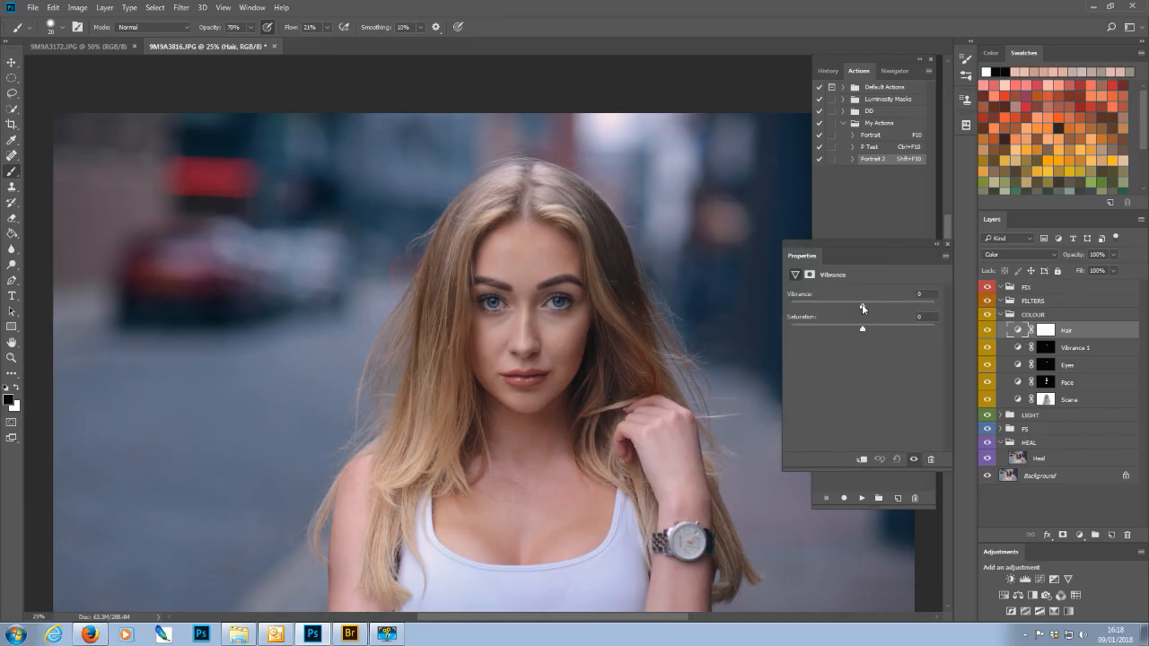
left_click_drag(863, 308, 869, 309)
mouse_move(880, 308)
left_mouse_down()
mouse_move(889, 308)
mouse_move(872, 333)
mouse_move(906, 331)
mouse_move(885, 307)
left_mouse_up()
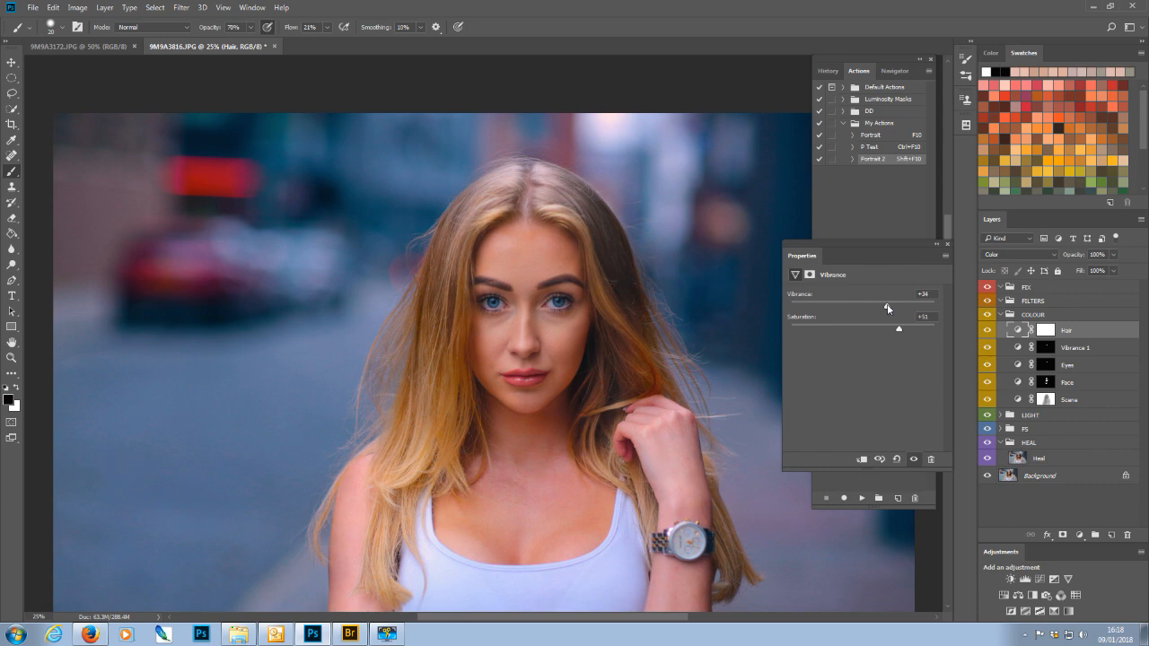
left_click_drag(885, 308, 881, 308)
left_click(947, 244)
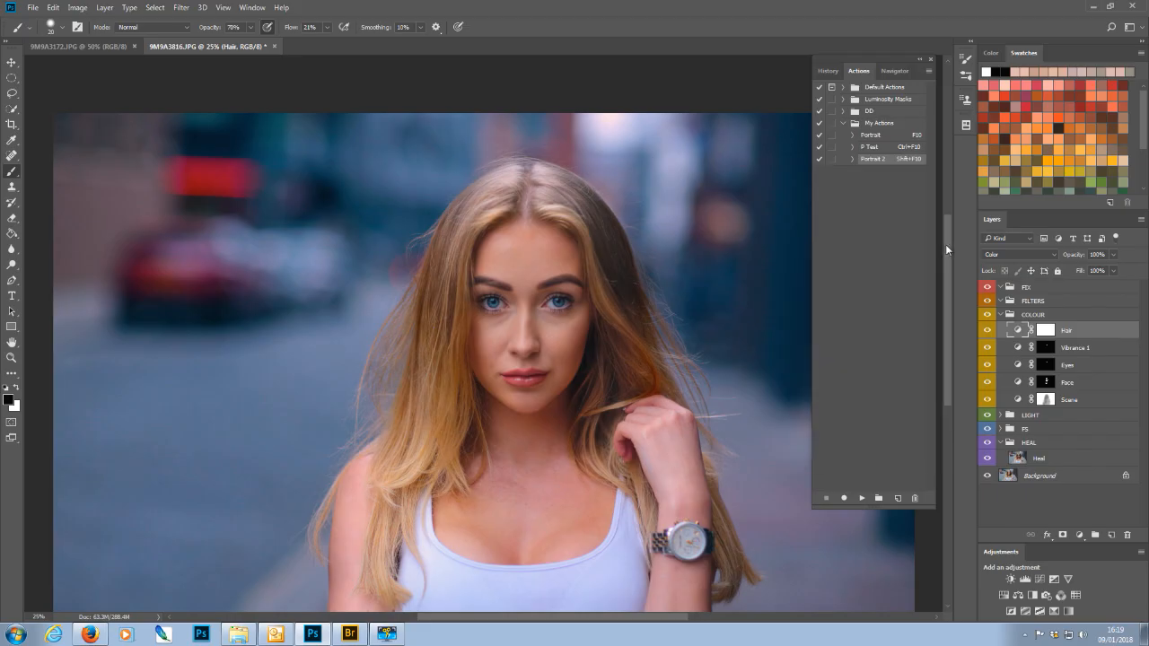
Step: Invert the Hair layer's mask to black and make white the foreground colour
key("x")
left_click(1044, 331)
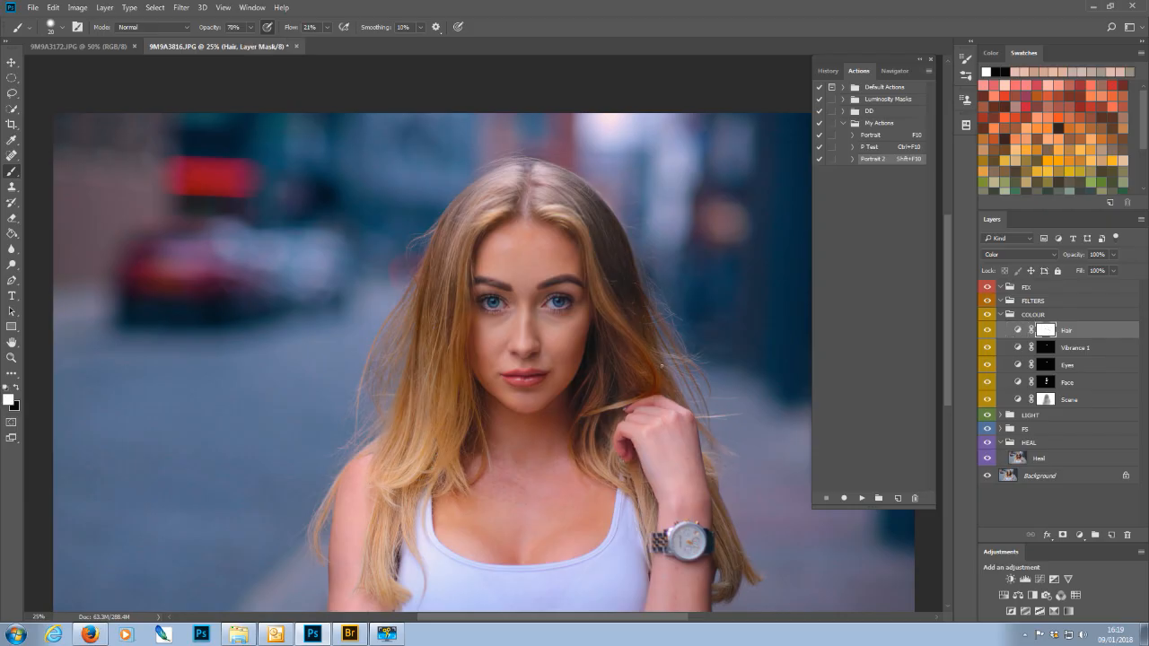
key("ctrl+minus")
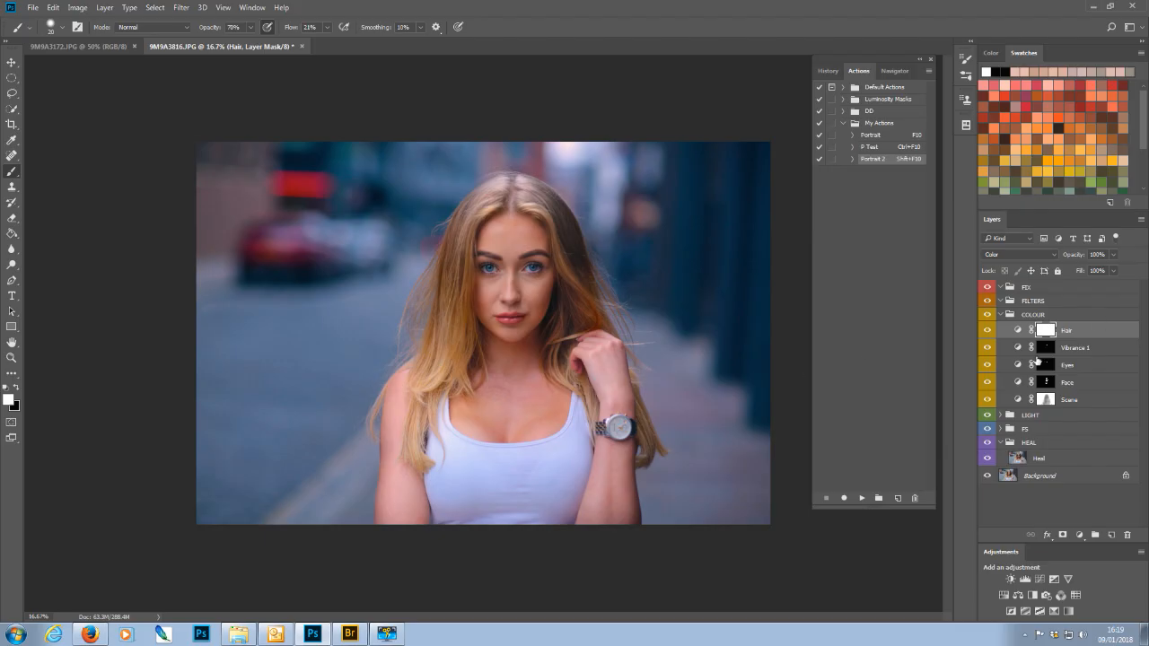
key("ctrl+i")
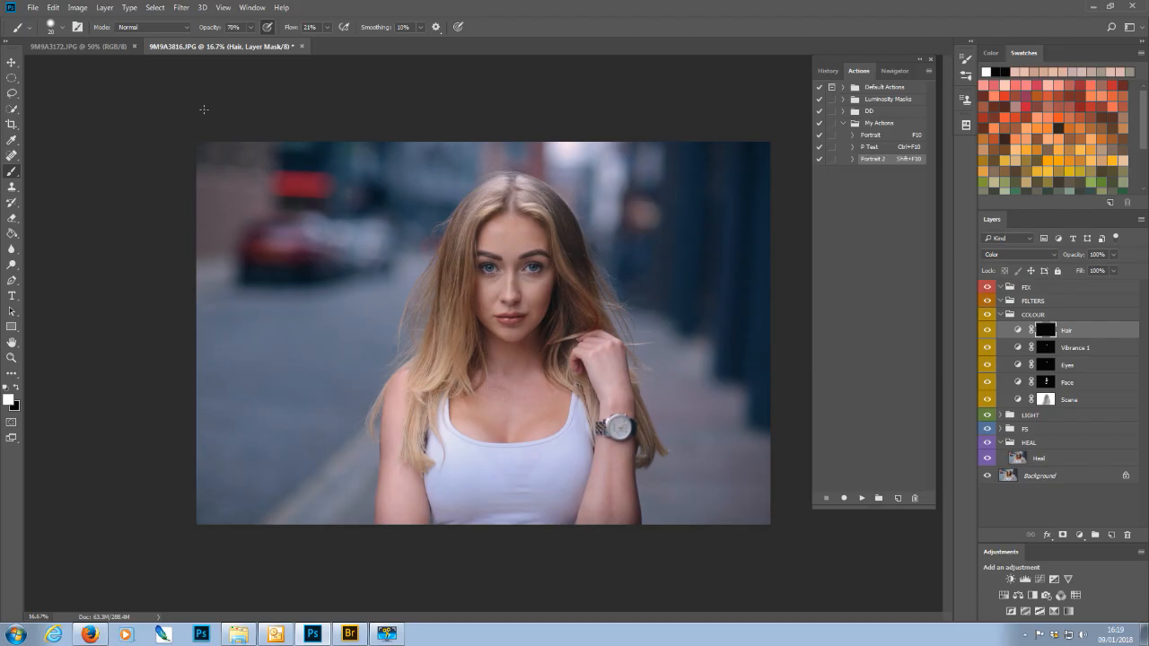
Step: Paint white over the hair on the Hair layer's mask with a 250 px brush, using 125 px for the strands near the hand
key("bracketright")
key("bracketright")
key("bracketright")
key("bracketright")
key("bracketright")
key("bracketright")
key("bracketright")
key("bracketright")
key("bracketright")
key("bracketright")
key("bracketright")
key("bracketright")
key("bracketright")
key("ctrl+plus")
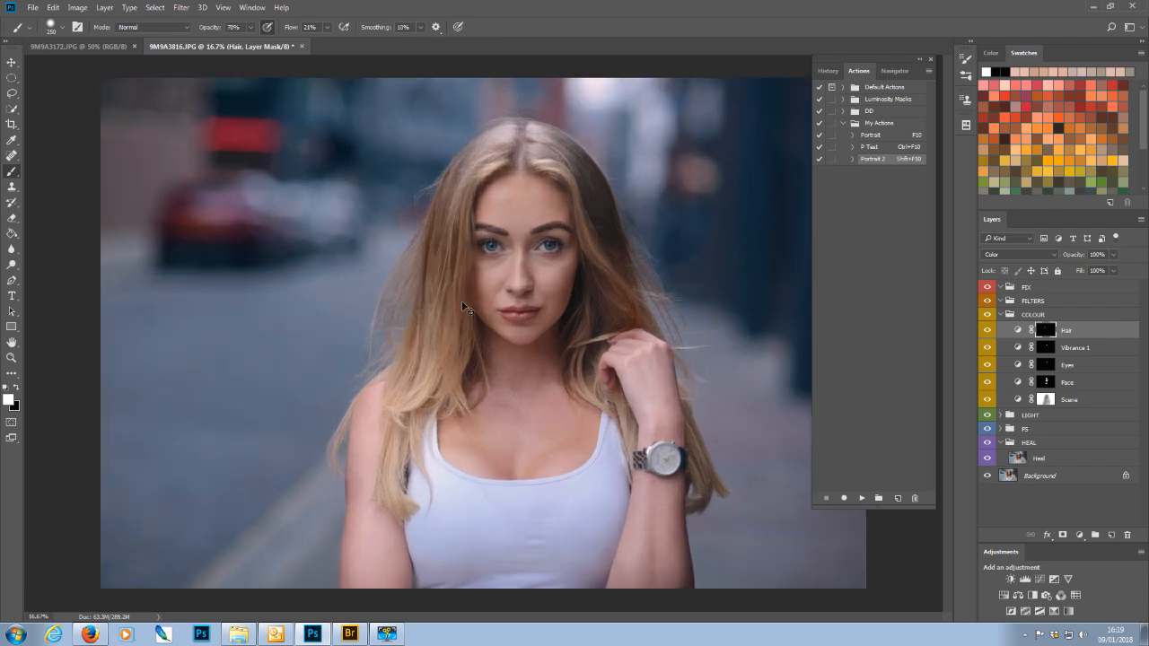
scroll(449, 296, "up", 2)
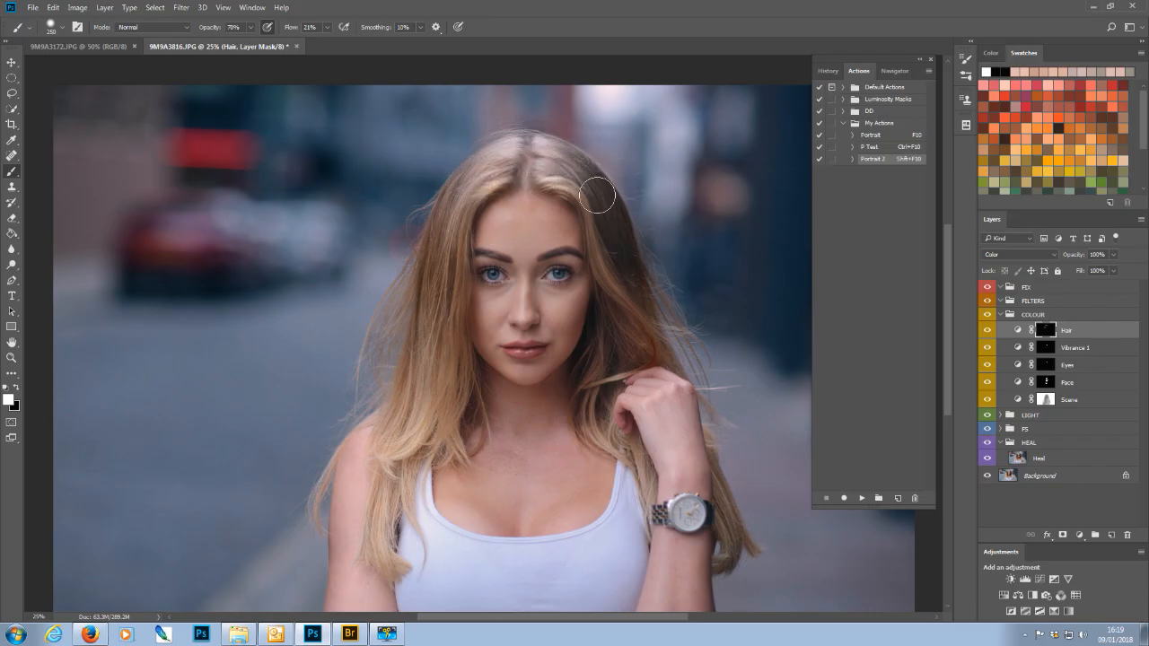
left_click_drag(451, 306, 420, 425)
mouse_move(605, 333)
left_mouse_down()
mouse_move(628, 329)
mouse_move(625, 277)
mouse_move(585, 174)
mouse_move(560, 158)
mouse_move(501, 167)
mouse_move(508, 154)
left_mouse_up()
mouse_move(641, 256)
left_mouse_down()
mouse_move(630, 334)
mouse_move(594, 421)
mouse_move(589, 372)
mouse_move(636, 341)
mouse_move(623, 282)
left_mouse_up()
mouse_move(368, 542)
left_mouse_down()
mouse_move(368, 500)
mouse_move(413, 459)
mouse_move(414, 422)
mouse_move(386, 552)
mouse_move(403, 396)
mouse_move(450, 409)
mouse_move(452, 430)
mouse_move(425, 318)
mouse_move(425, 352)
mouse_move(441, 211)
mouse_move(478, 162)
left_mouse_up()
key("bracketleft")
key("bracketleft")
key("bracketleft")
key("bracketleft")
mouse_move(587, 400)
left_mouse_down()
mouse_move(651, 353)
mouse_move(618, 345)
left_mouse_up()
Step: Compare the portrait with the Hair layer hidden and shown, and examine the hair colour at different magnifications
left_click(987, 333)
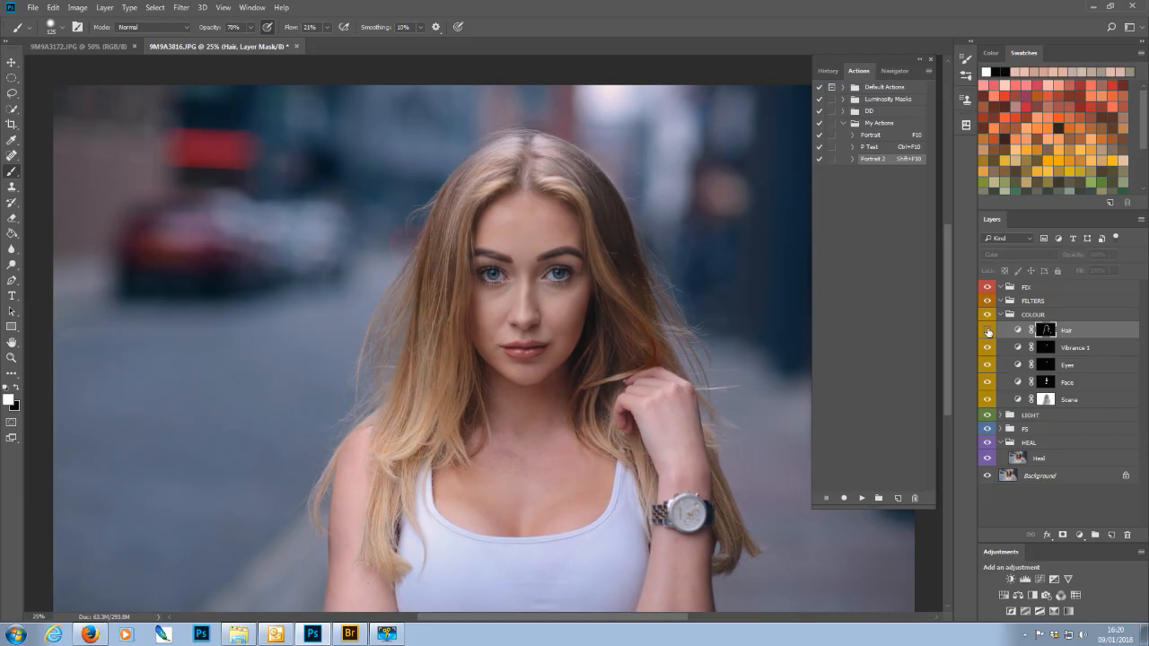
left_click(988, 332)
left_click(988, 332)
left_click(987, 332)
key("ctrl+minus")
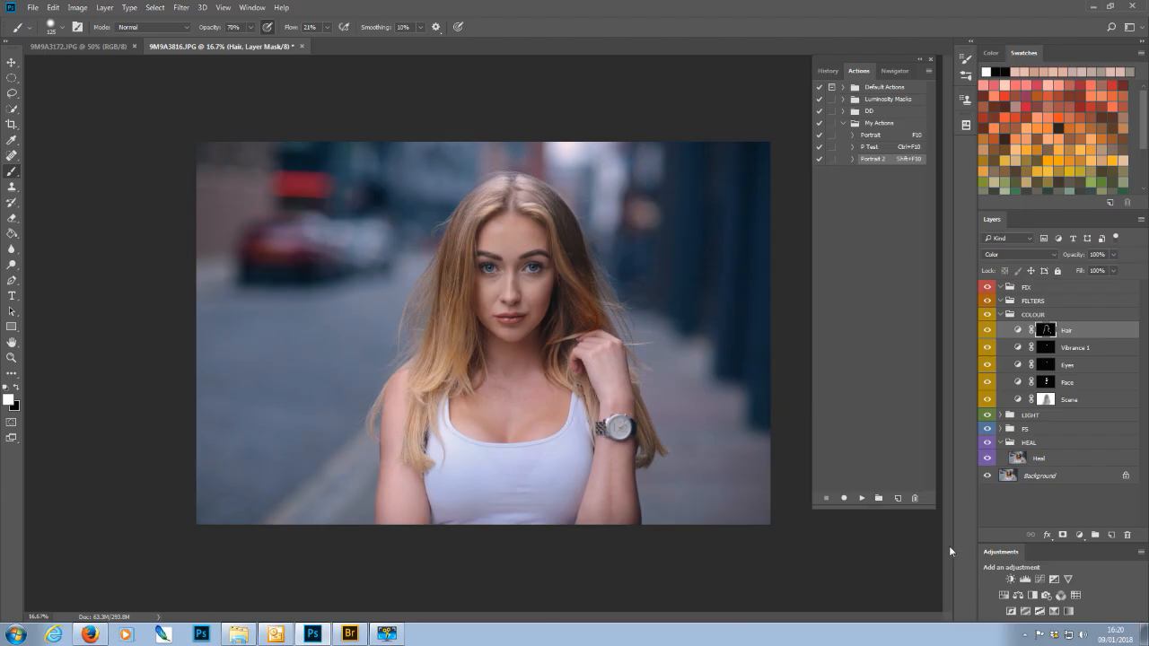
key("ctrl+plus")
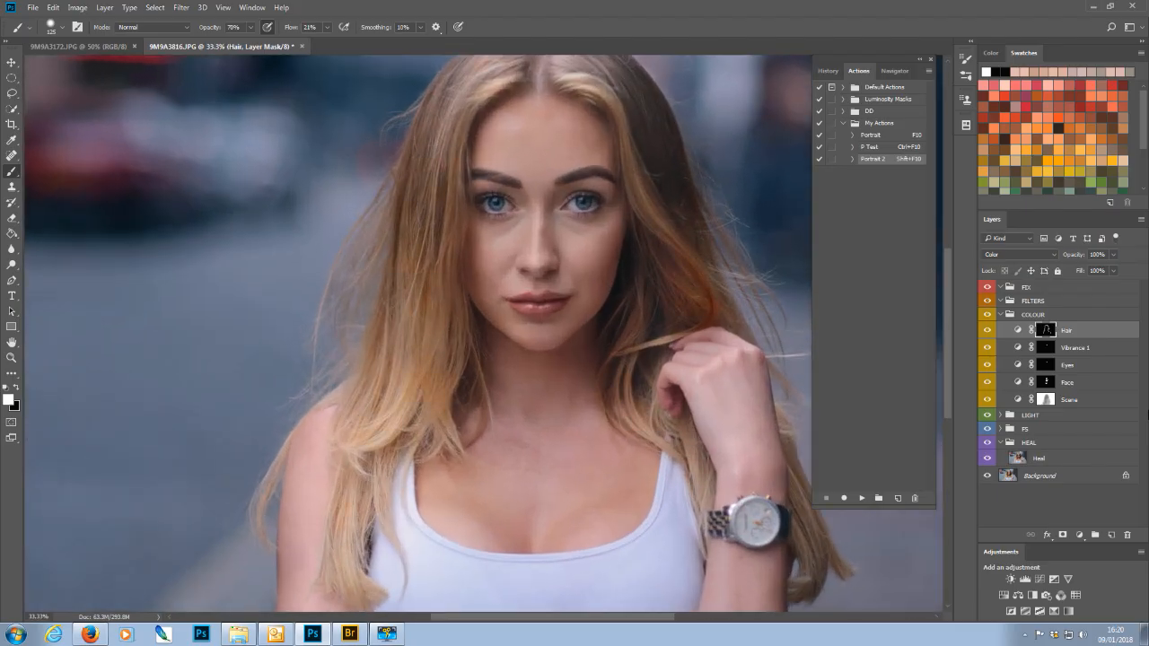
key("ctrl+minus")
key("ctrl+minus")
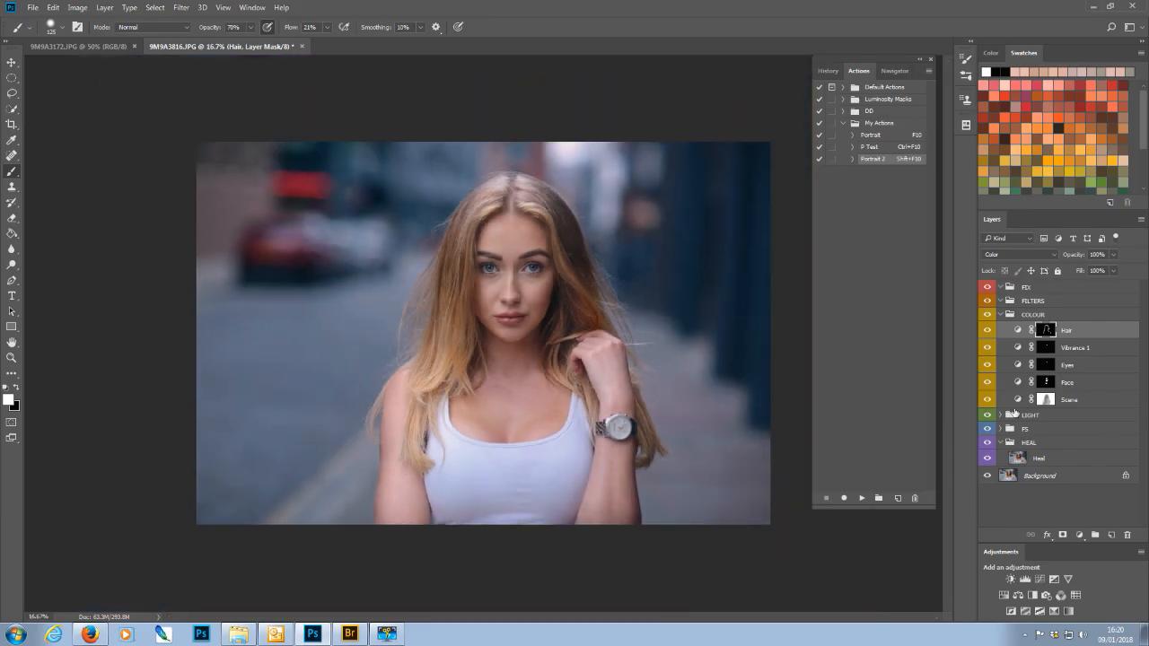
Step: Collapse the COLOUR group, stamp all visible layers into a new layer above it and move that layer into the FILTERS group
left_click(1001, 315)
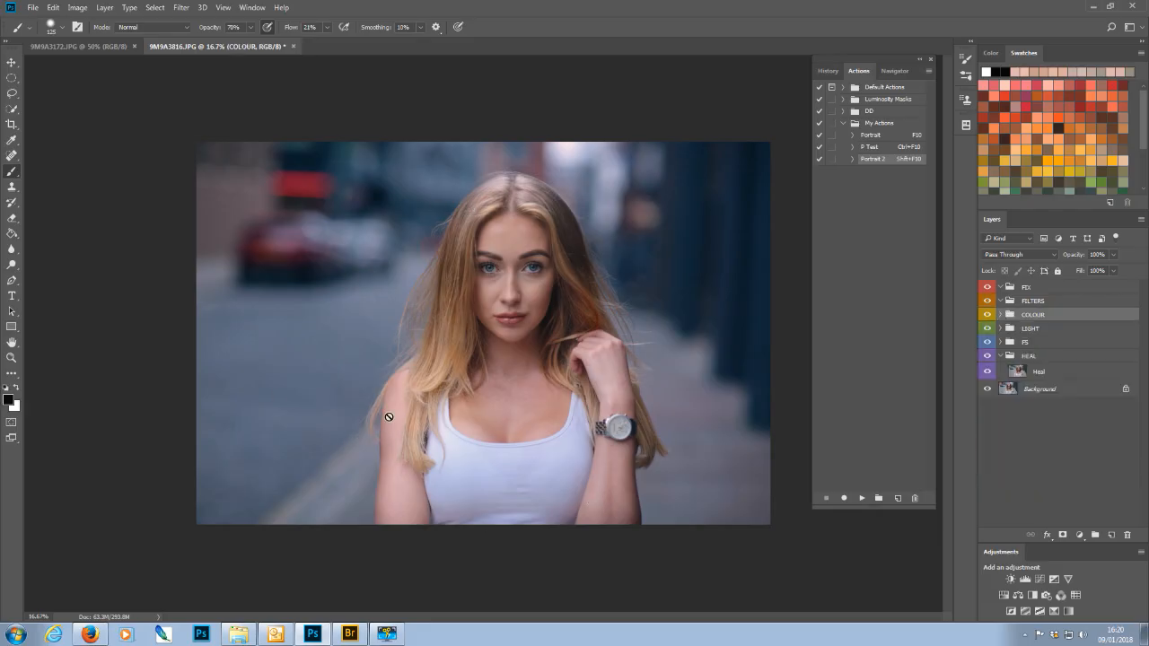
left_click(1000, 316)
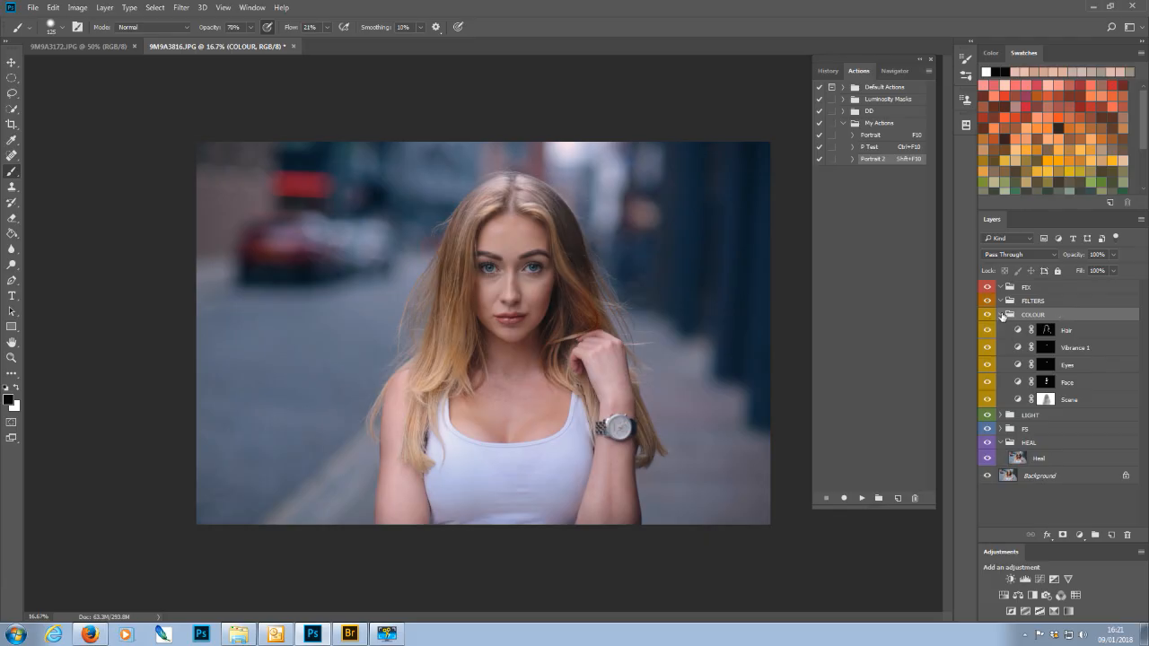
left_click(1001, 315)
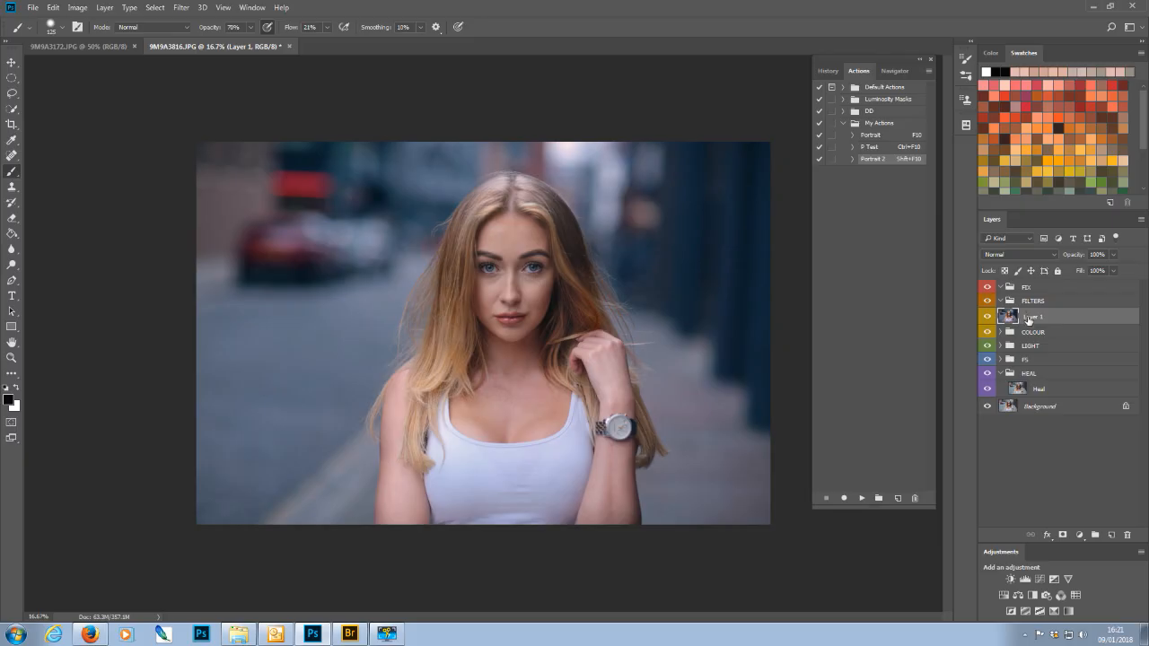
left_click_drag(1026, 316, 1051, 303)
left_click(1003, 302)
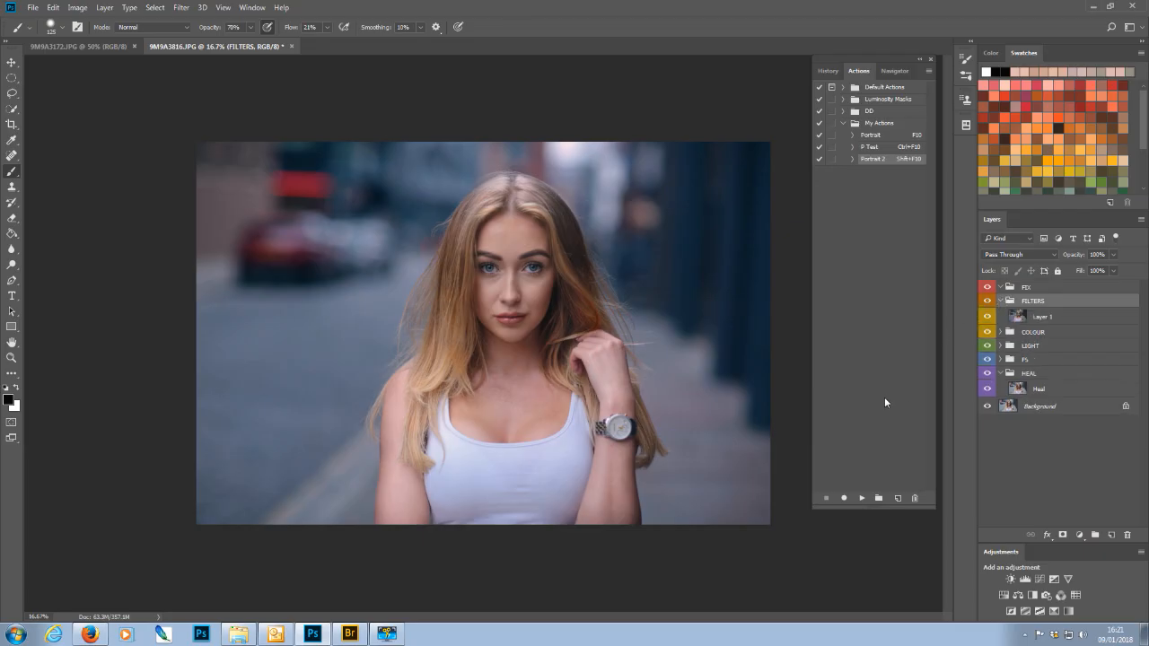
Step: Rename the stamped layer in the FILTERS group as "Sharpen eyes"
double_click(1043, 318)
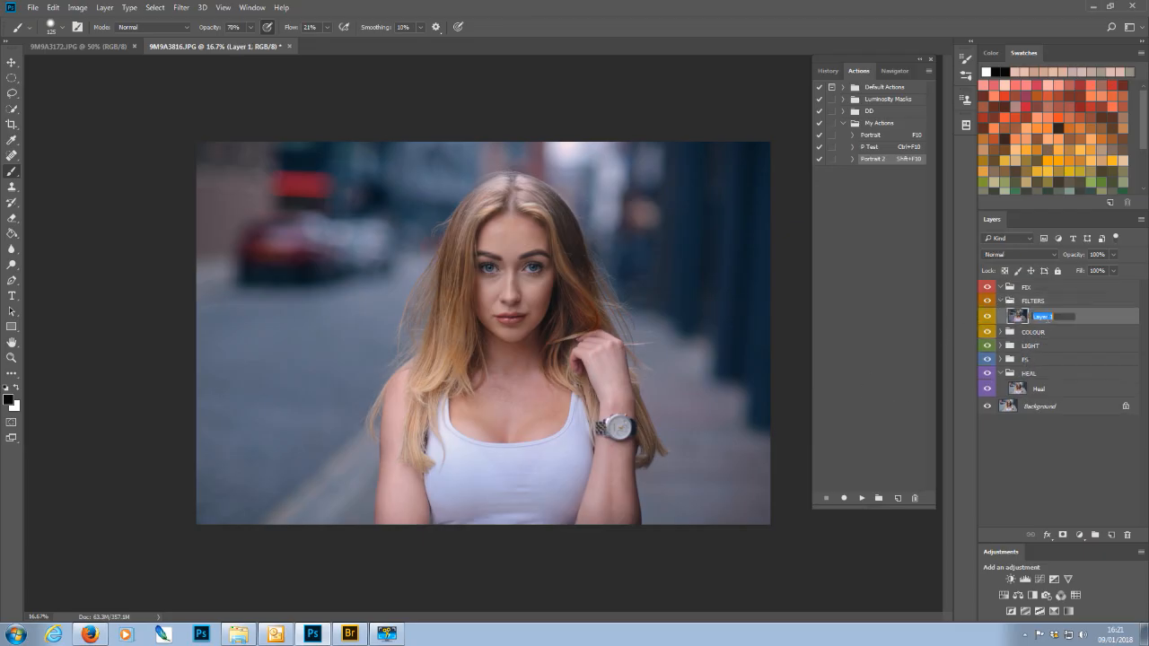
type("Sharpen eye")
key("Return")
double_click(1048, 319)
left_click(1074, 317)
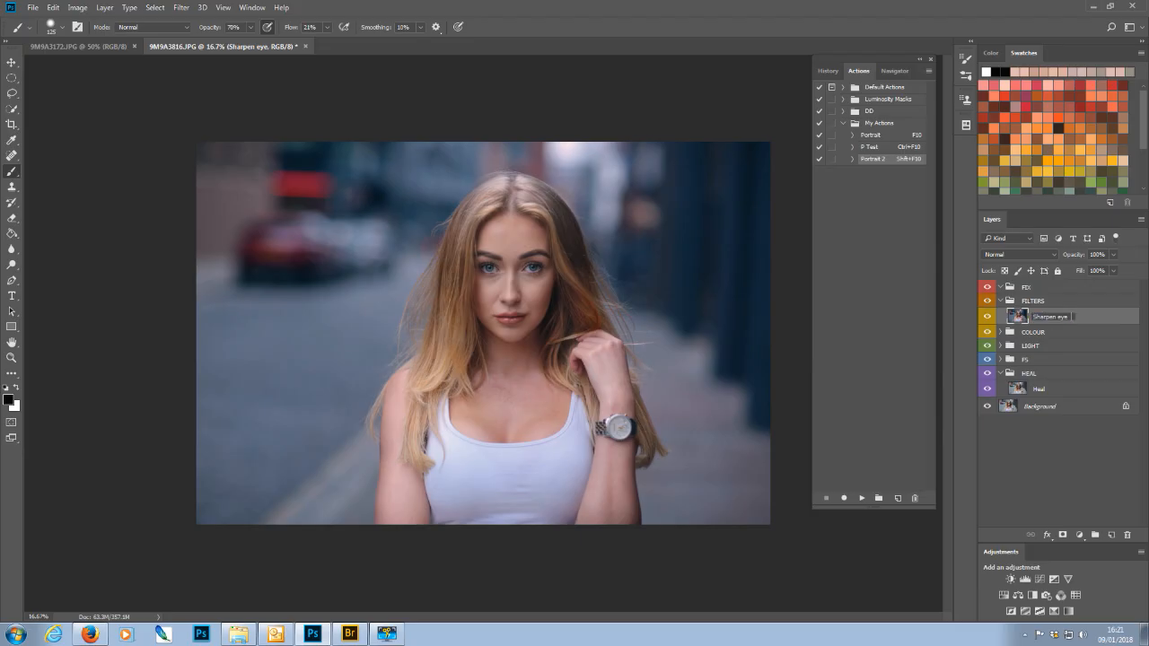
type("s")
key("Return")
Step: Draw one freehand lasso selection around both eyes, running across the bridge of the nose, on the Sharpen eyes layer
key("ctrl+plus")
key("ctrl+plus")
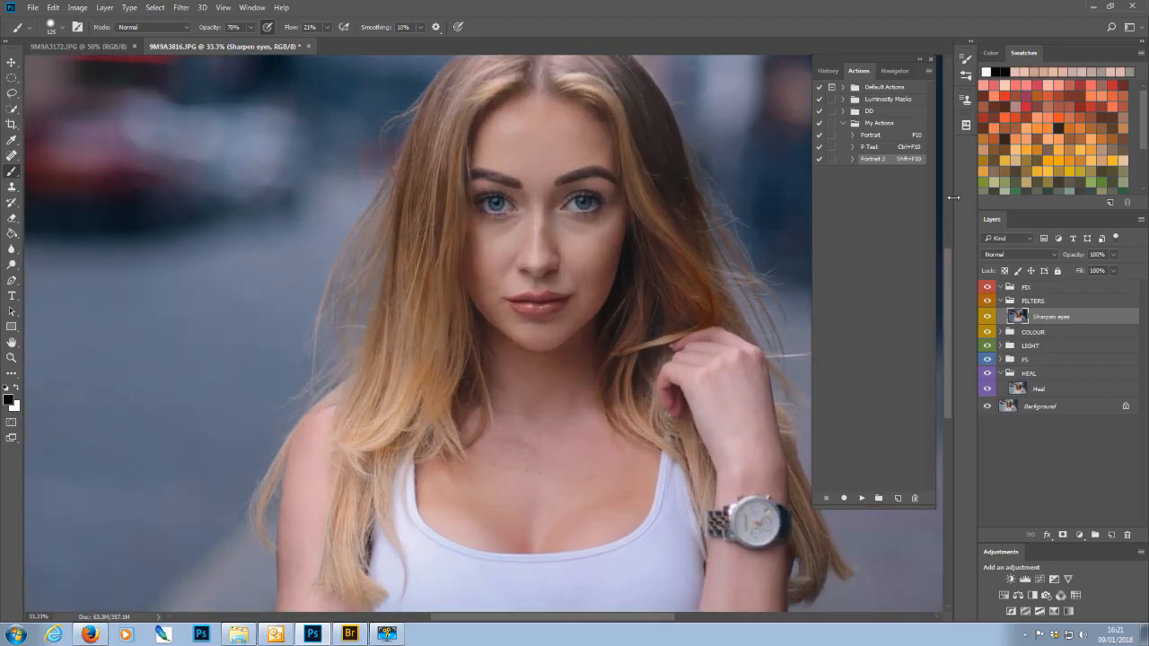
left_click_drag(944, 263, 943, 218)
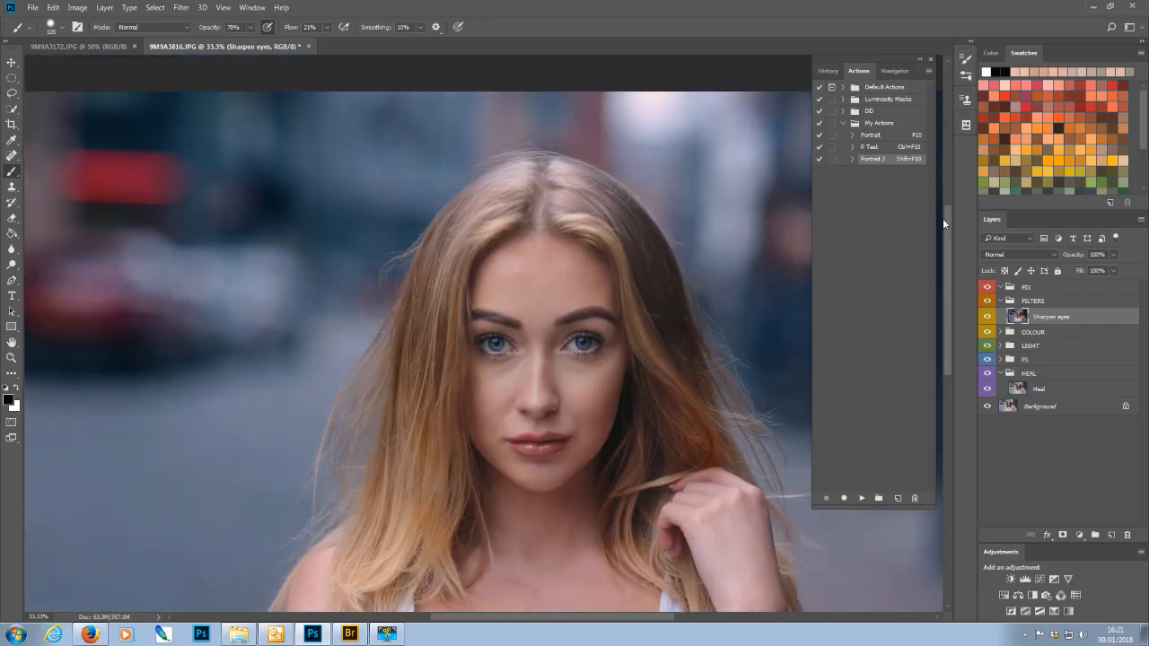
key("ctrl+plus")
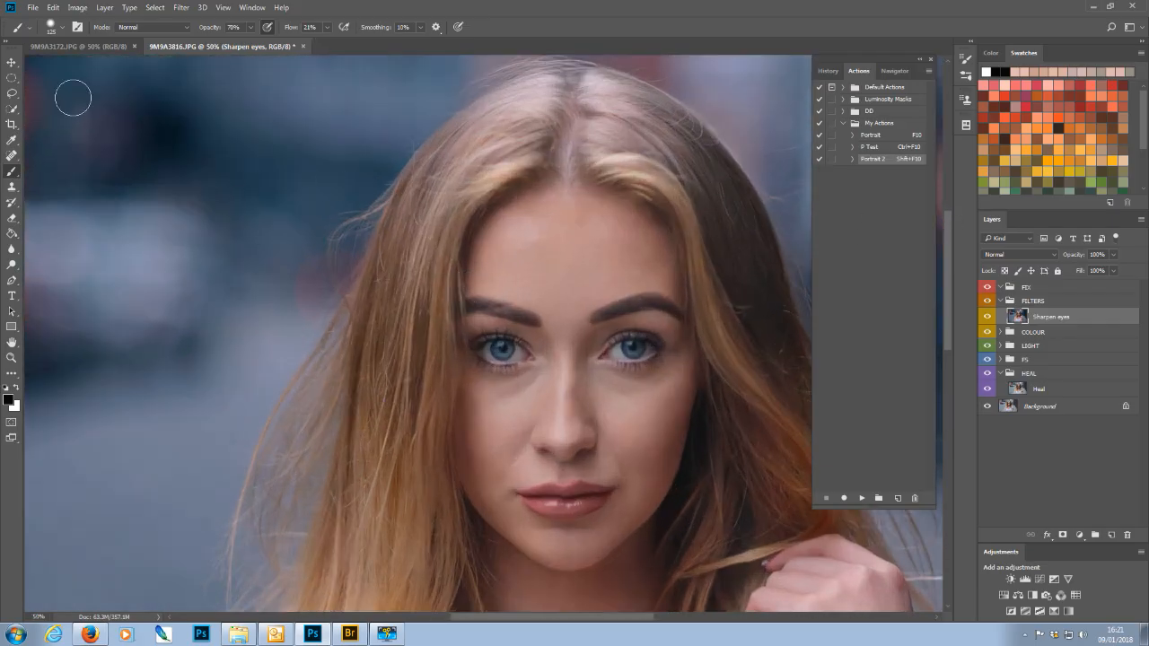
left_click(12, 93)
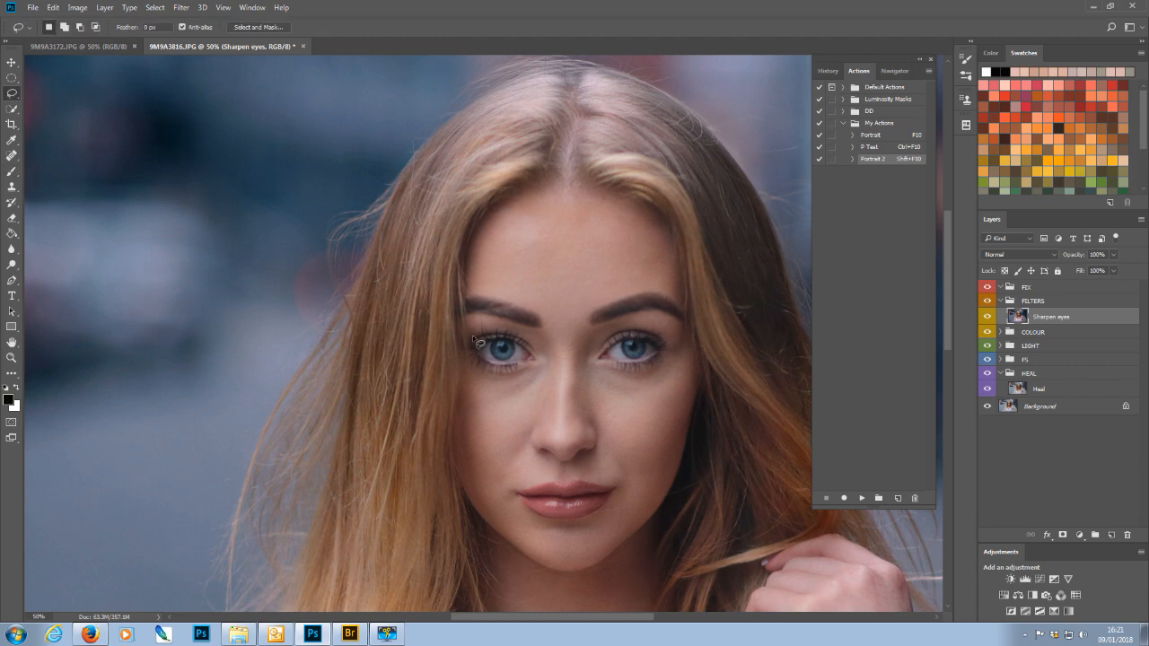
mouse_move(526, 373)
left_mouse_down()
mouse_move(660, 366)
mouse_move(668, 346)
mouse_move(656, 329)
mouse_move(559, 340)
mouse_move(474, 329)
mouse_move(471, 357)
left_mouse_up()
left_click(639, 232)
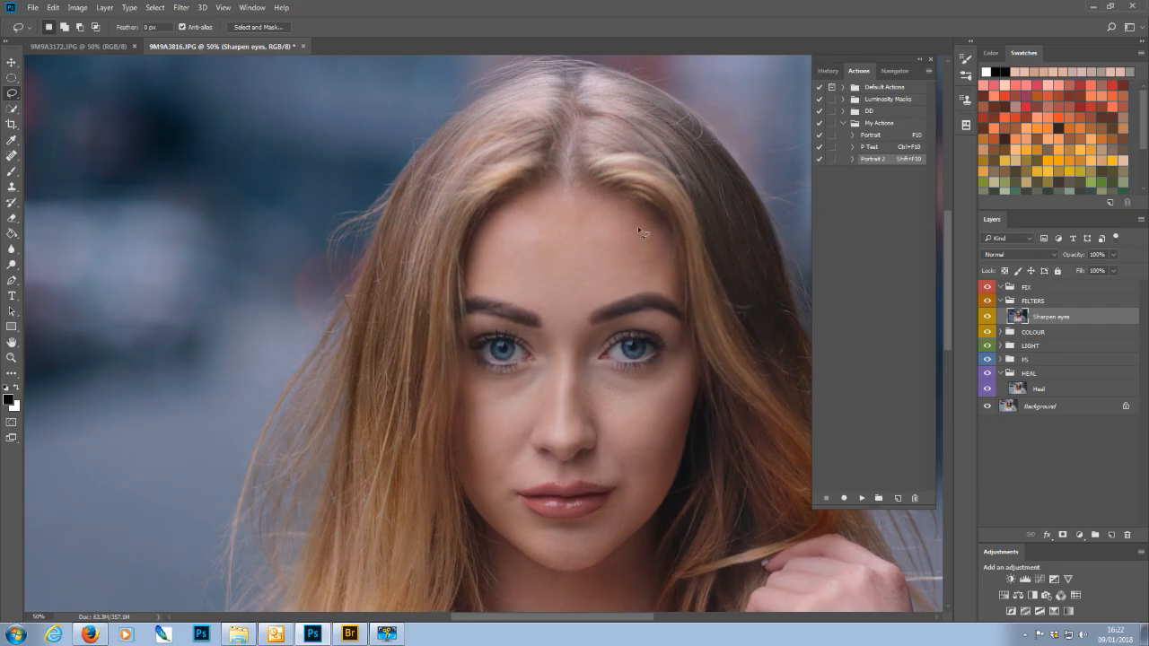
Step: Sharpen the selected eye area with Smart Sharpen, lowering the amount and leaving the other filter settings as they are
left_click(184, 8)
mouse_move(215, 209)
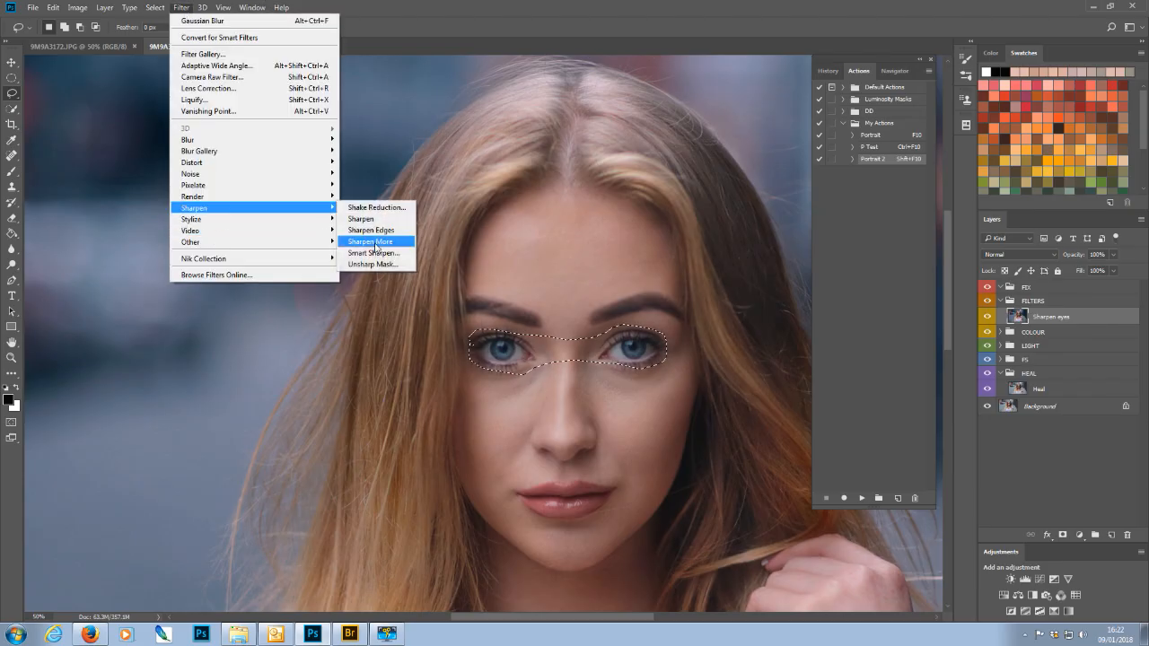
left_click(373, 253)
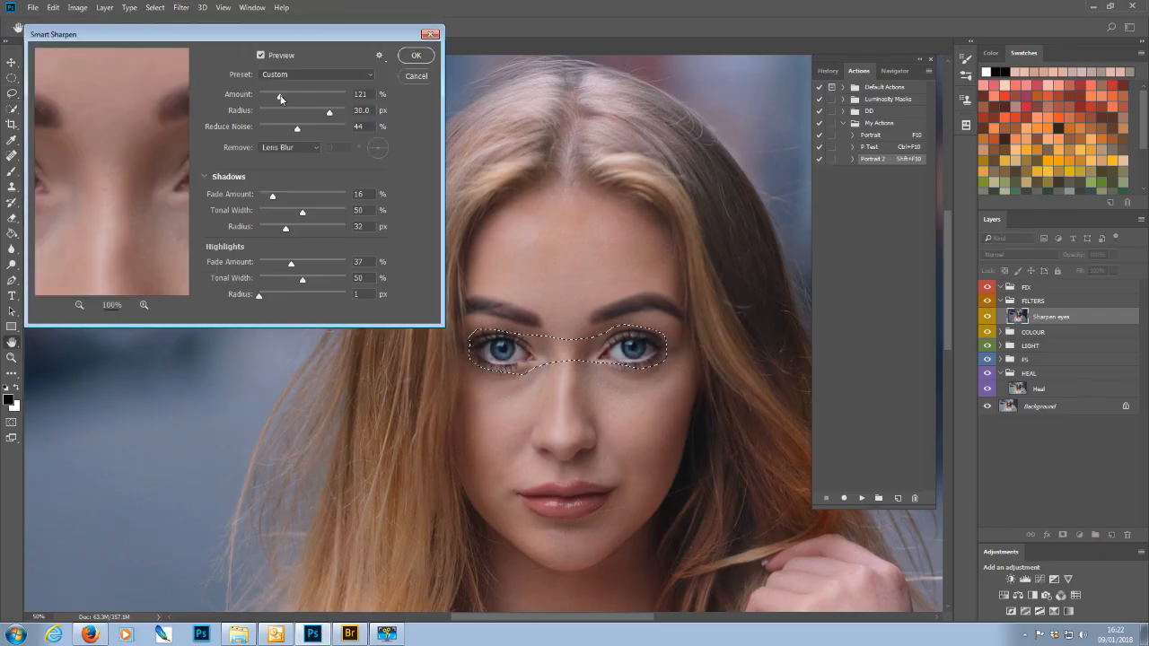
left_click_drag(280, 97, 274, 96)
left_click(416, 56)
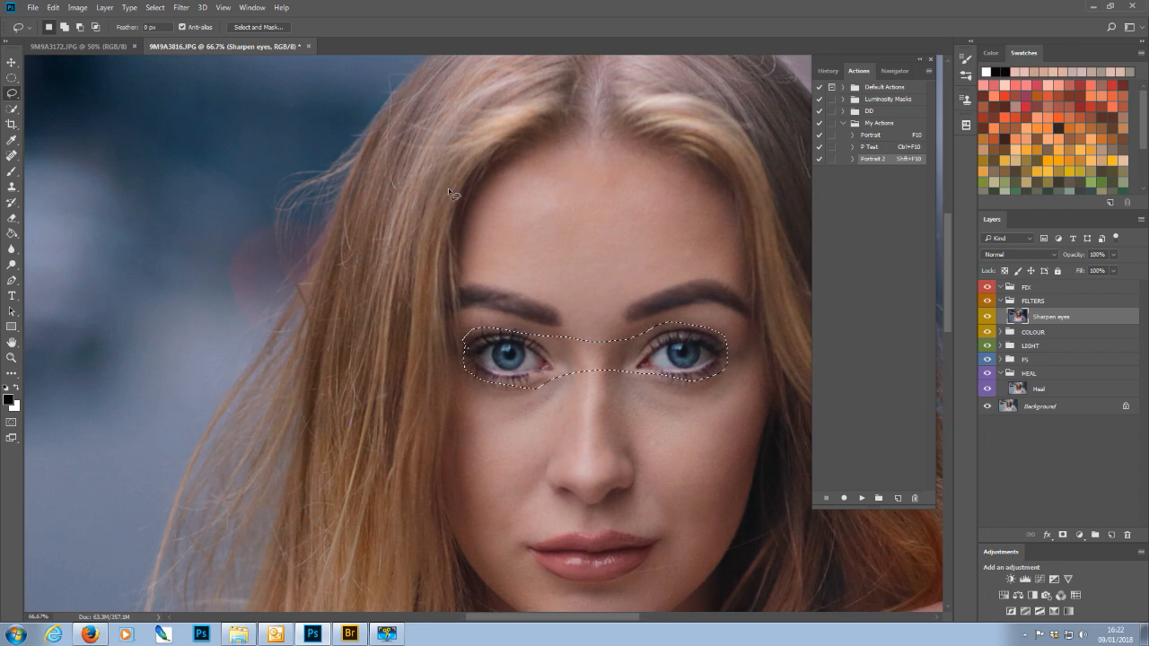
Step: Mask out the sharpened selection on the Sharpen eyes layer and paint white over both irises with a small brush at 80% opacity
left_click(1063, 536)
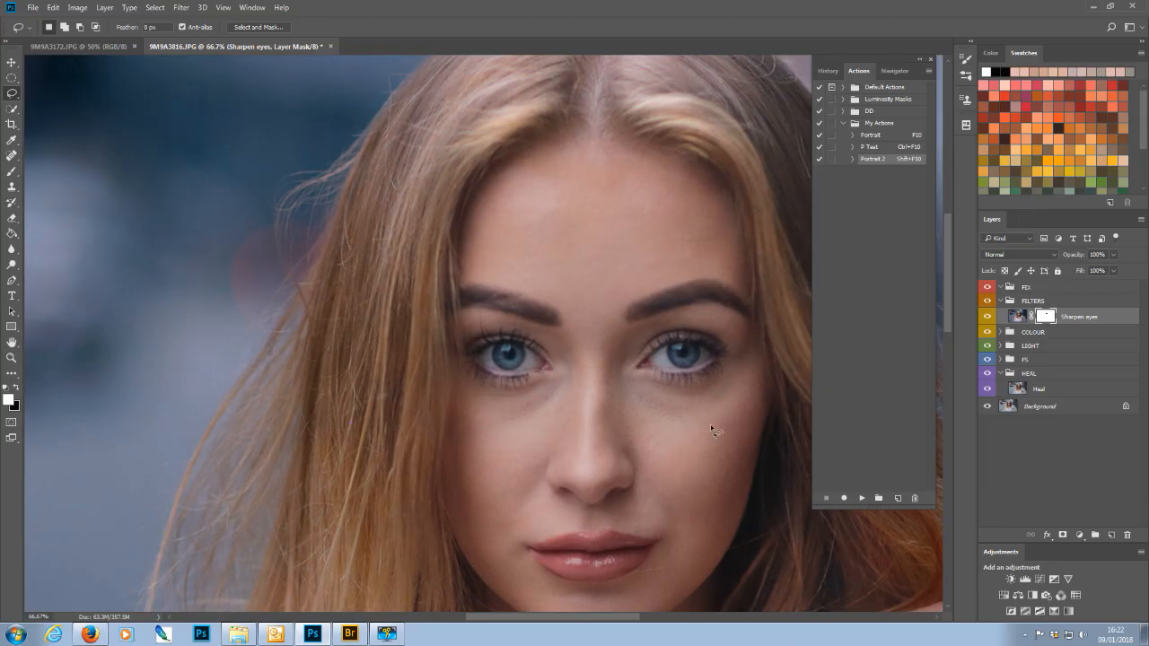
key("b")
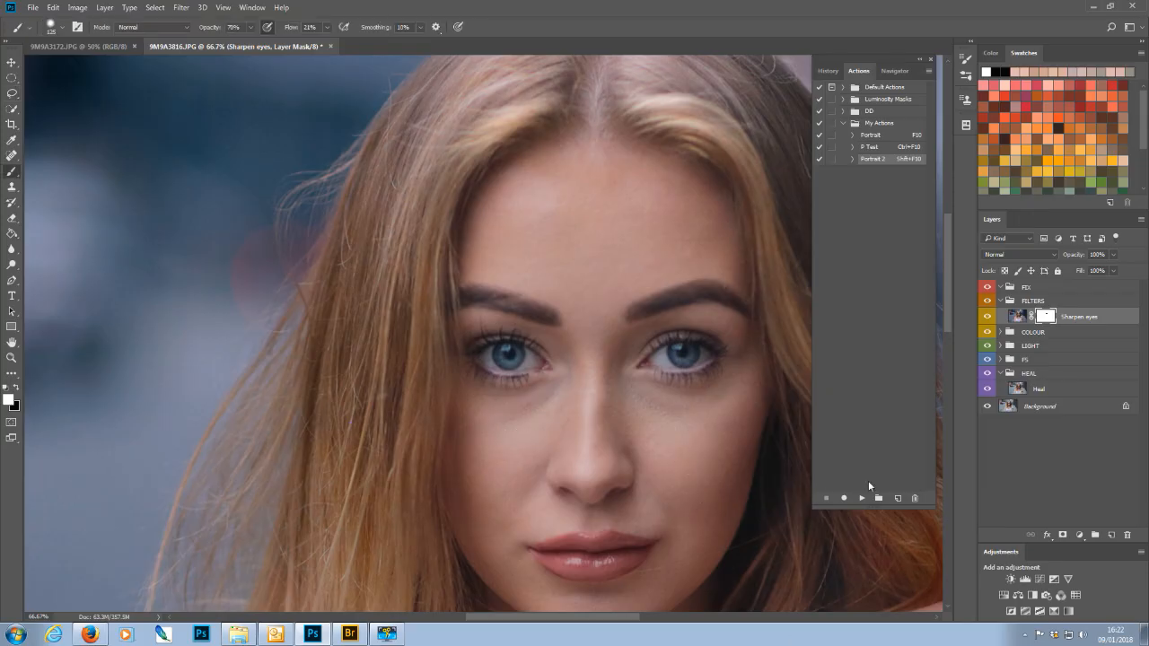
key("bracketleft")
key("bracketleft")
key("bracketleft")
key("bracketleft")
left_click(250, 27)
key("bracketleft")
key("bracketleft")
key("8")
key("bracketleft")
mouse_move(503, 351)
left_mouse_down()
mouse_move(515, 356)
mouse_move(506, 350)
left_mouse_up()
key("bracketleft")
left_click_drag(678, 351, 692, 355)
key("bracketleft")
left_click_drag(676, 354, 693, 355)
mouse_move(510, 356)
left_mouse_down()
mouse_move(502, 351)
mouse_move(514, 361)
left_mouse_up()
Step: Compare the eyes with the Sharpen eyes layer hidden and shown, and examine the portrait at different magnifications
left_click(987, 317)
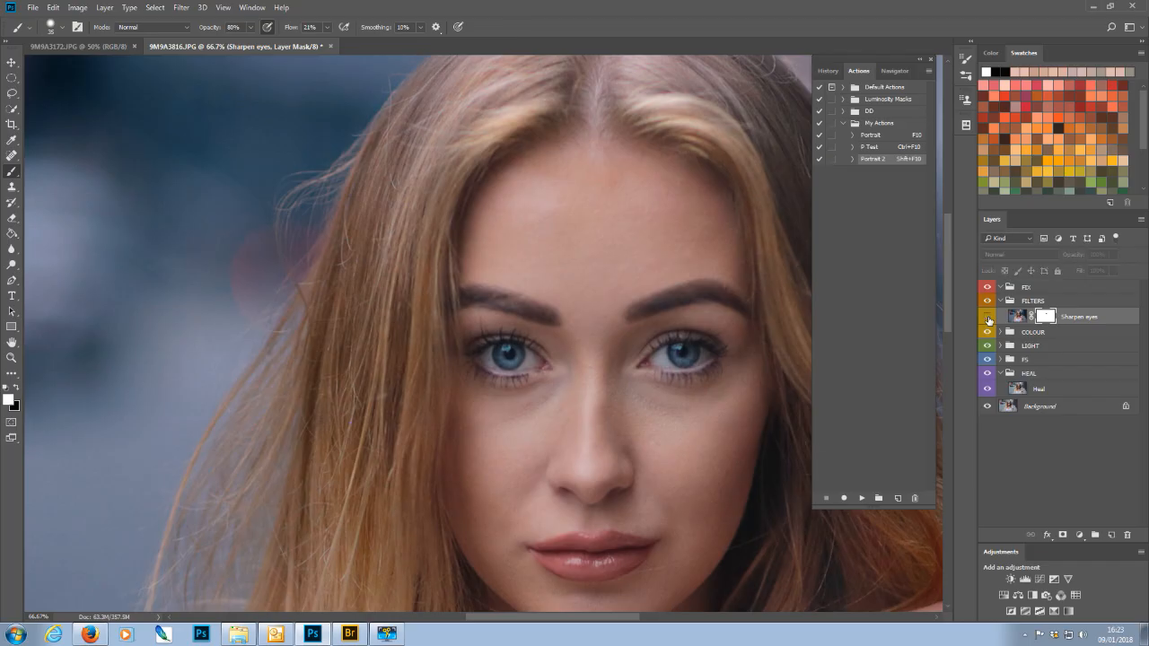
key("ctrl+plus")
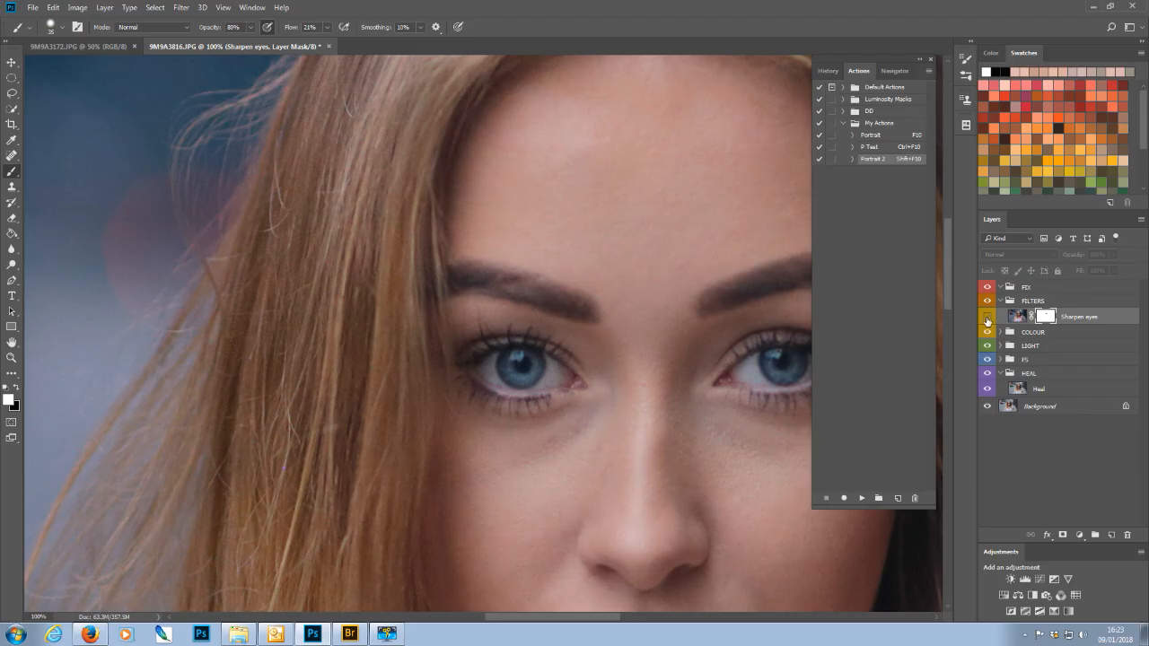
left_click(987, 317)
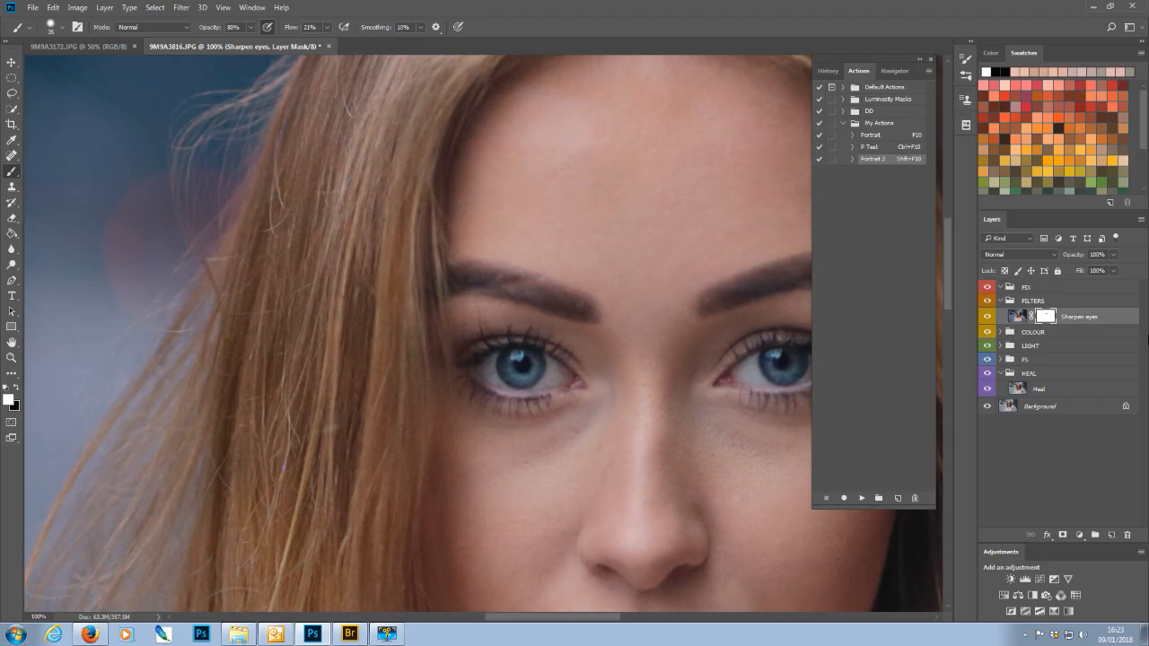
key("ctrl+minus")
key("ctrl+minus")
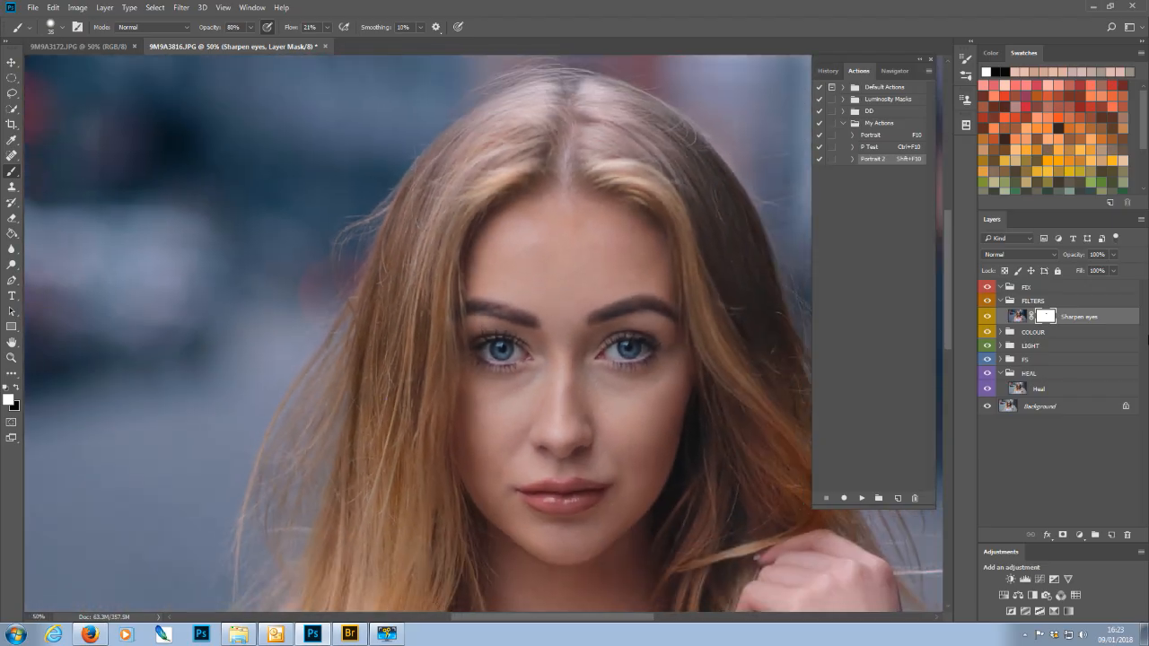
key("ctrl+minus")
key("ctrl+minus")
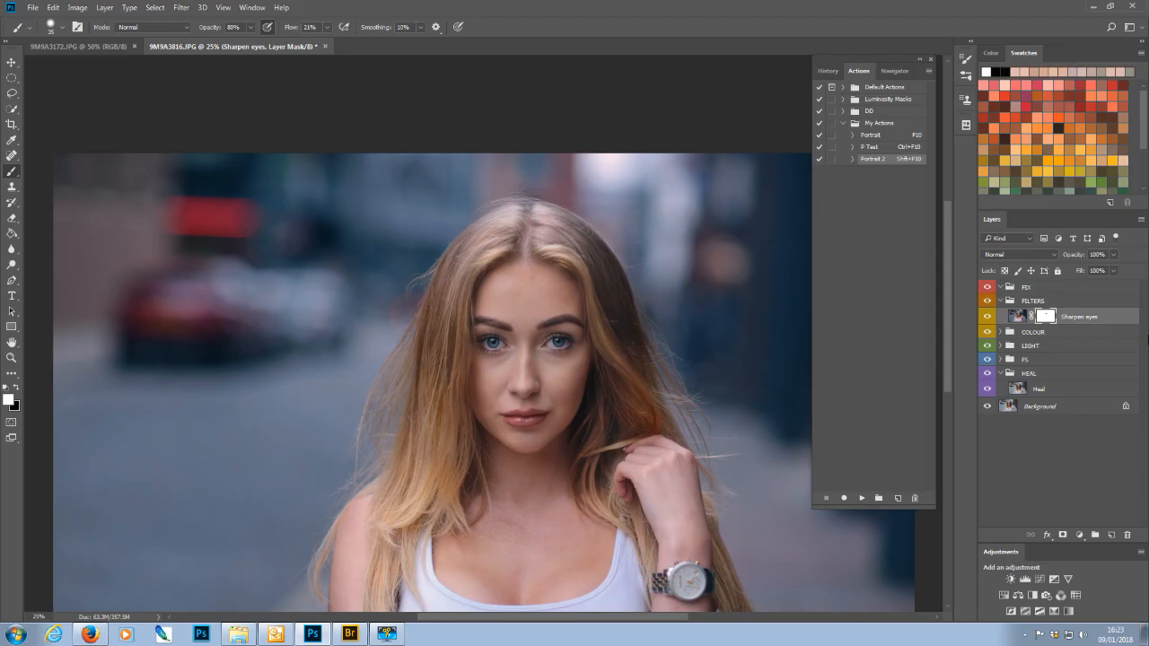
key("ctrl+minus")
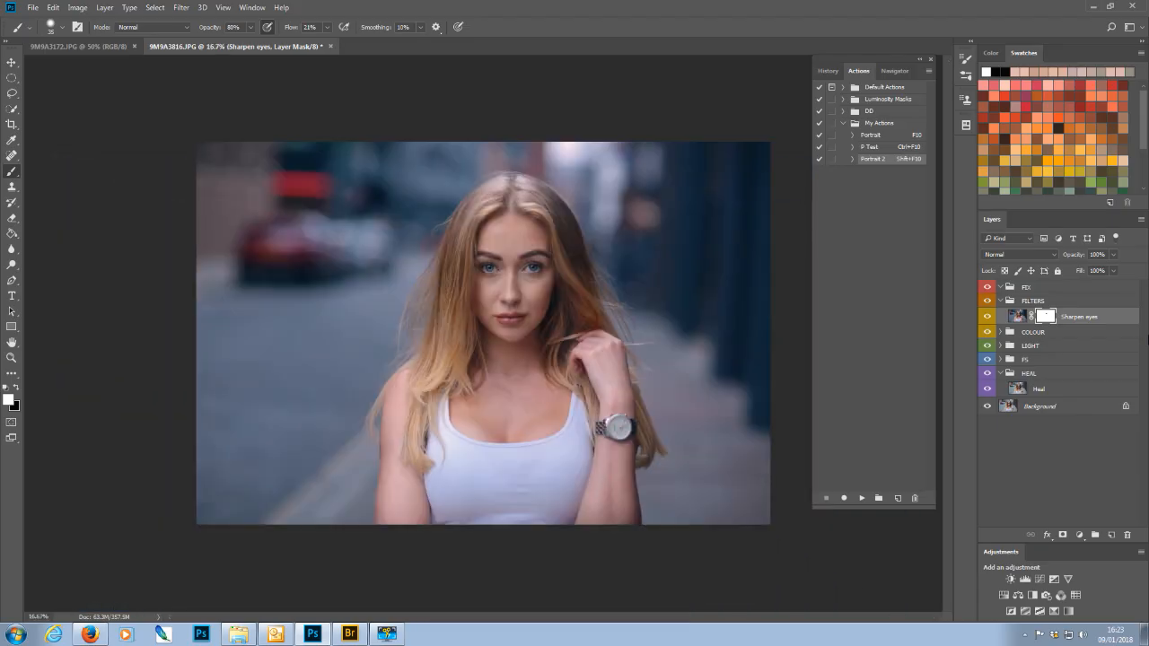
key("ctrl+plus")
key("ctrl+plus")
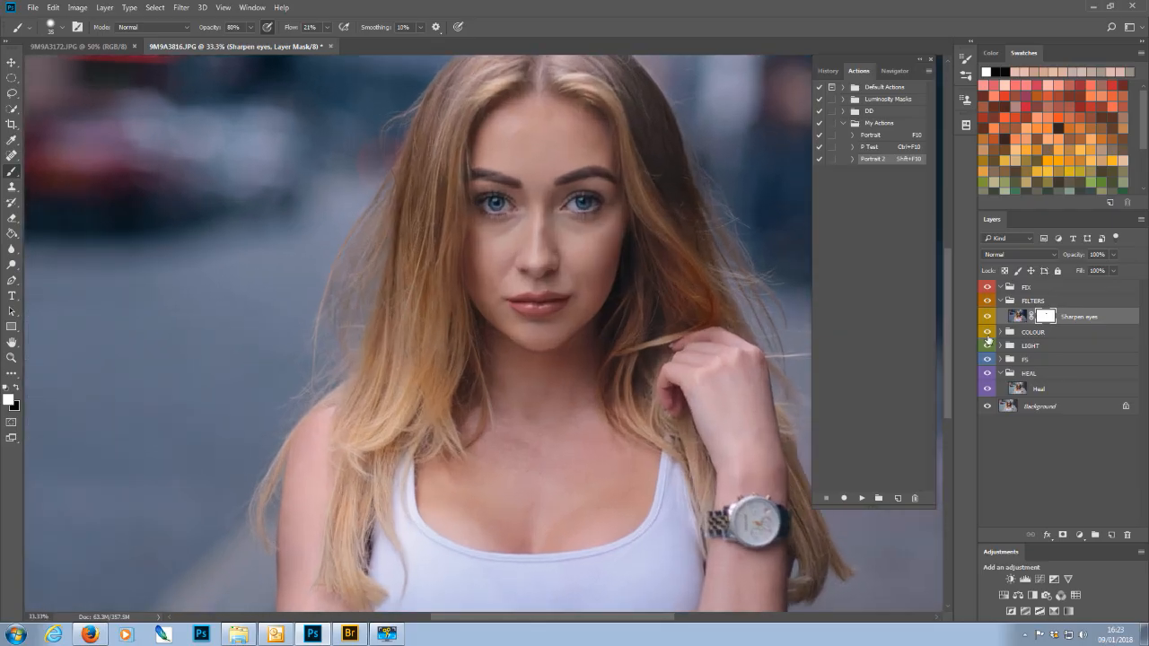
left_click_drag(950, 320, 947, 282)
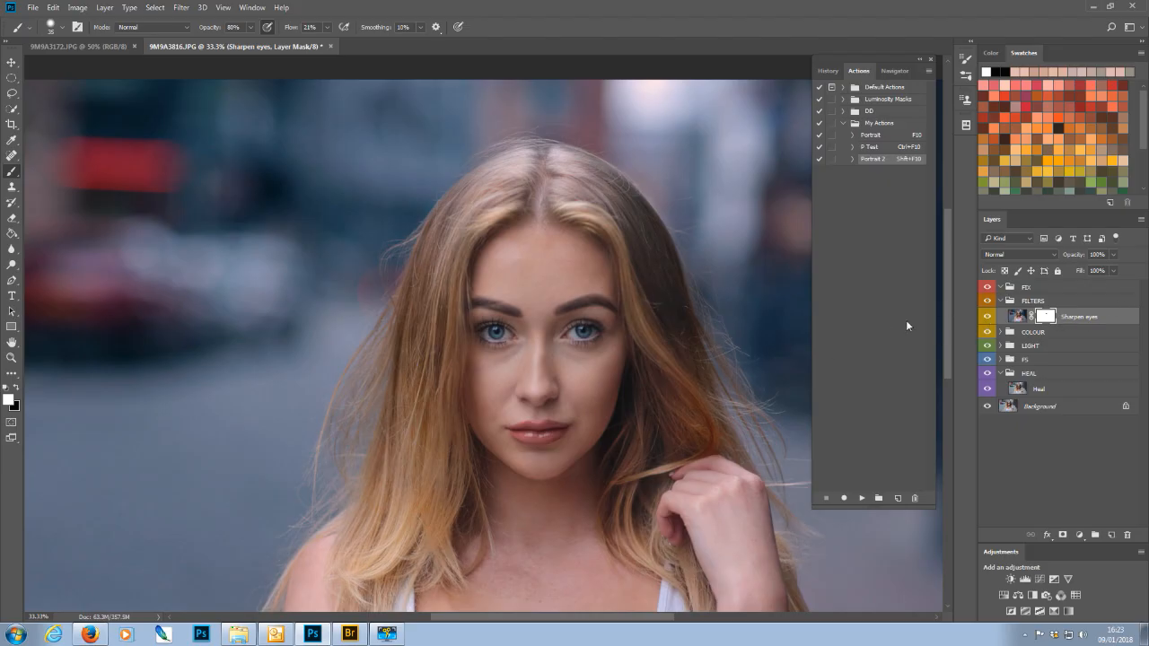
left_click_drag(948, 304, 948, 318)
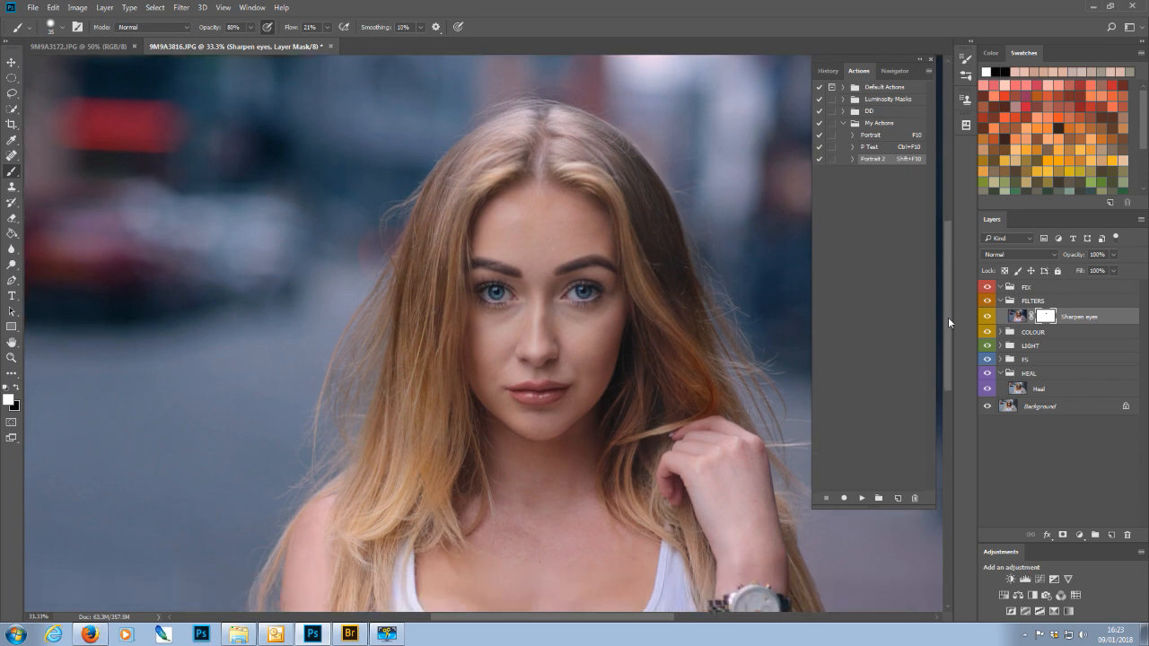
key("ctrl+minus")
key("ctrl+minus")
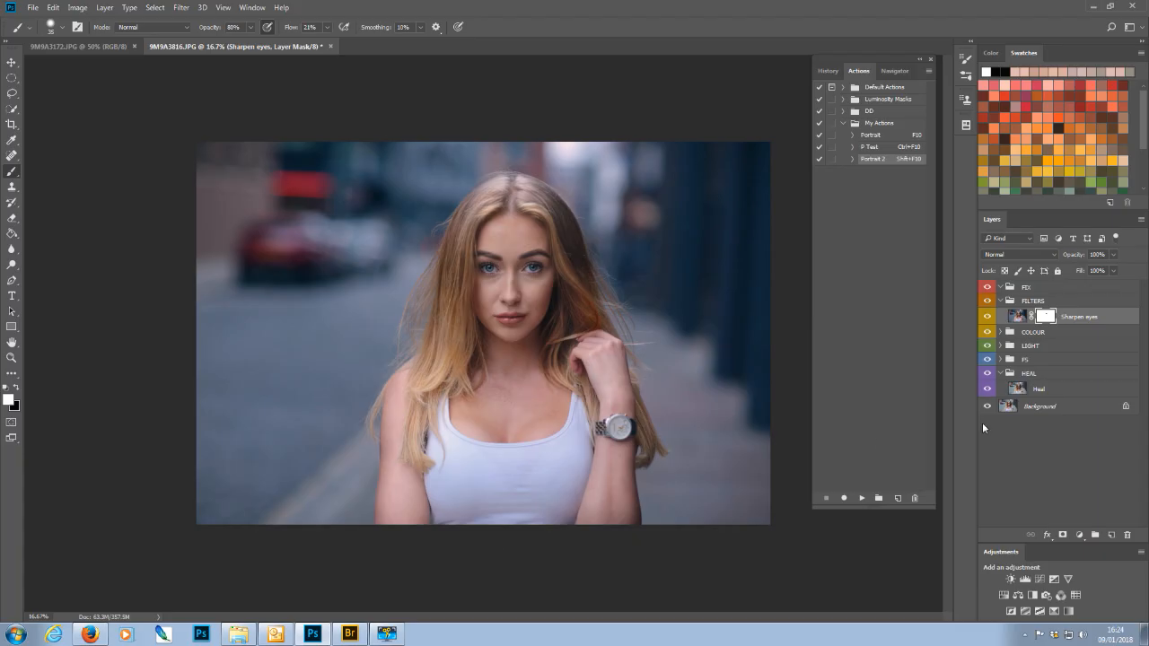
Step: Open the Sharpen eyes layer's image in Color Efex Pro 4 and choose the Darken/Lighten Centre filter
left_click(1074, 319)
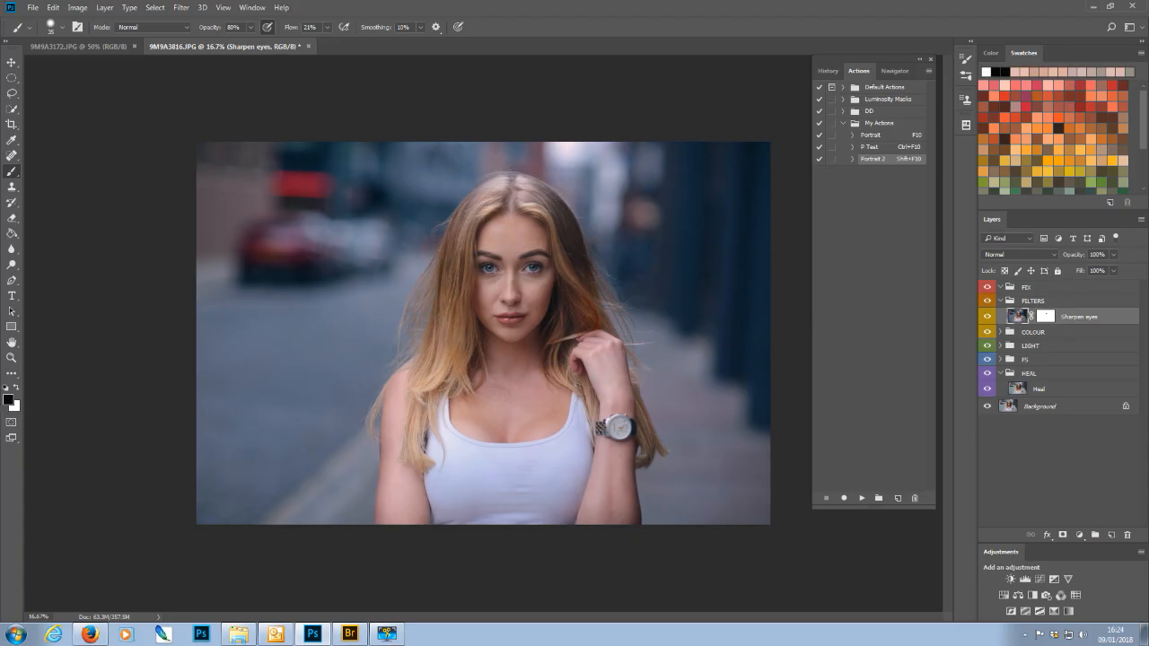
left_click(181, 7)
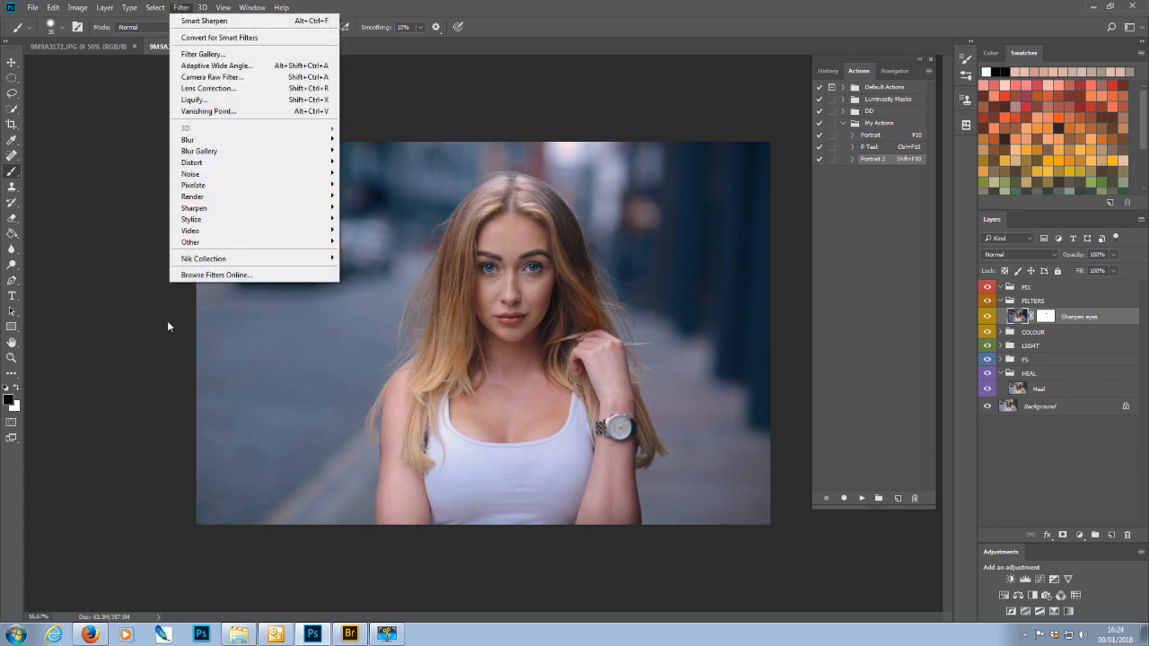
mouse_move(223, 259)
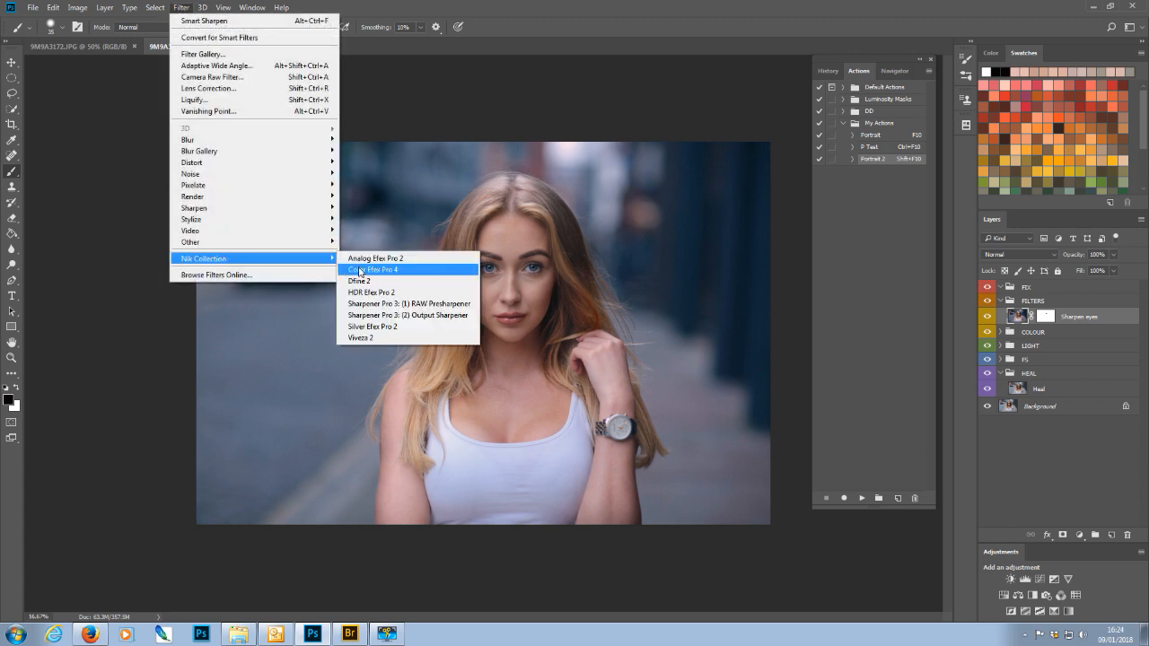
left_click(360, 270)
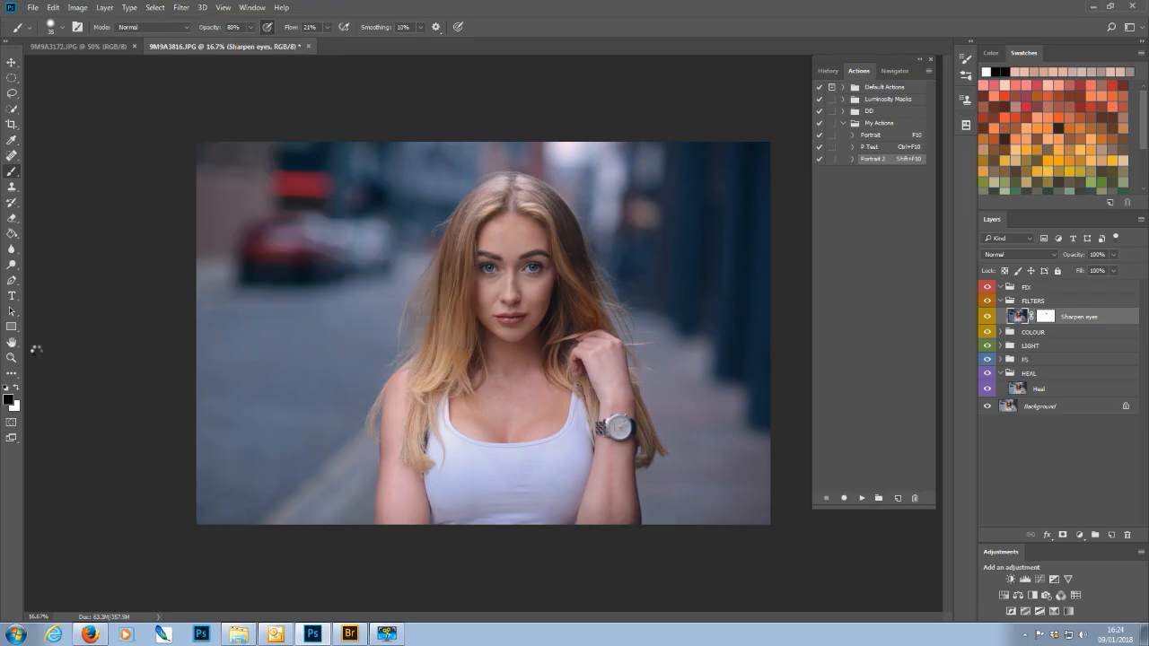
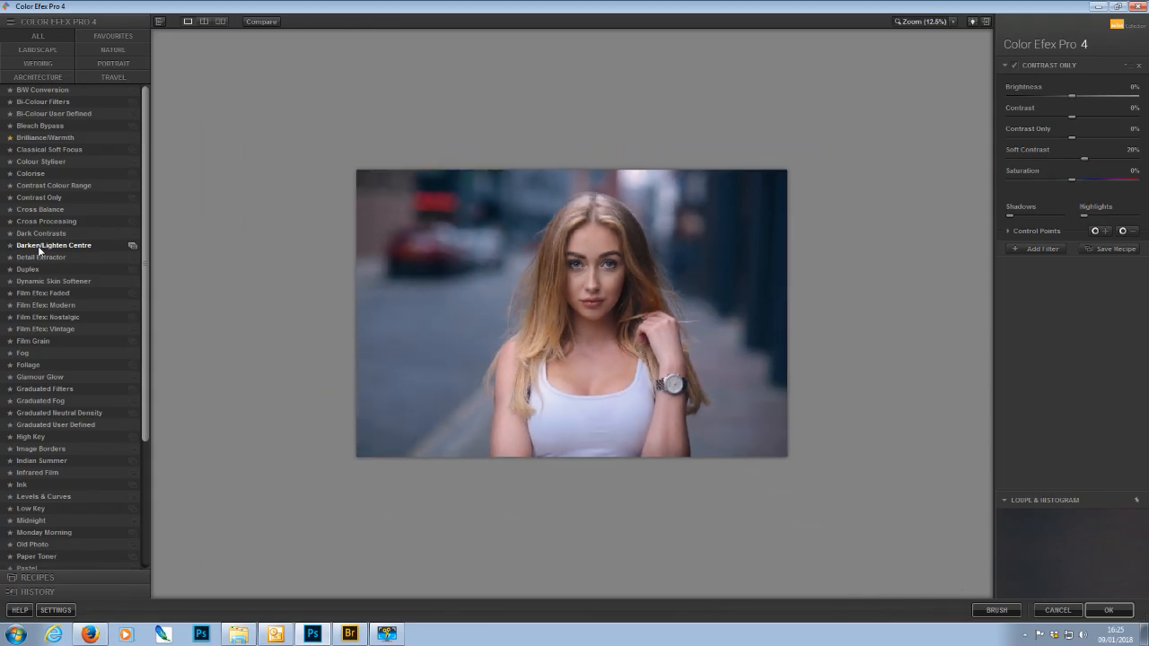
left_click(39, 247)
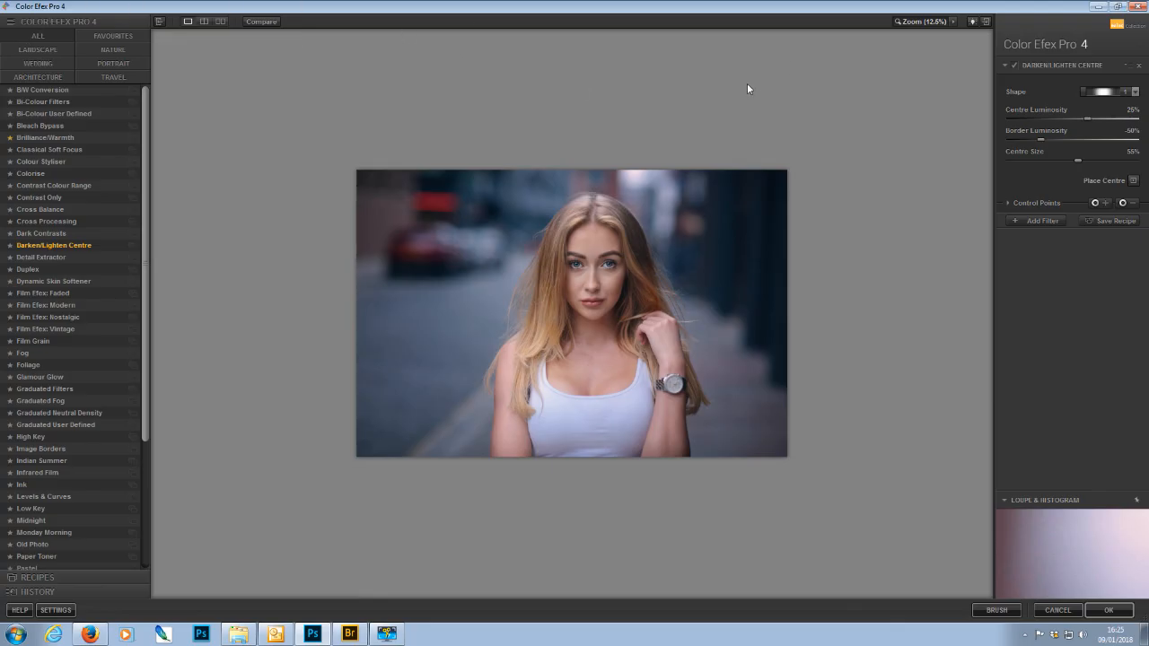
Step: Set the Darken/Lighten Centre filter's Border Luminosity to -90% and its Centre Luminosity to 19%
left_click(1021, 140)
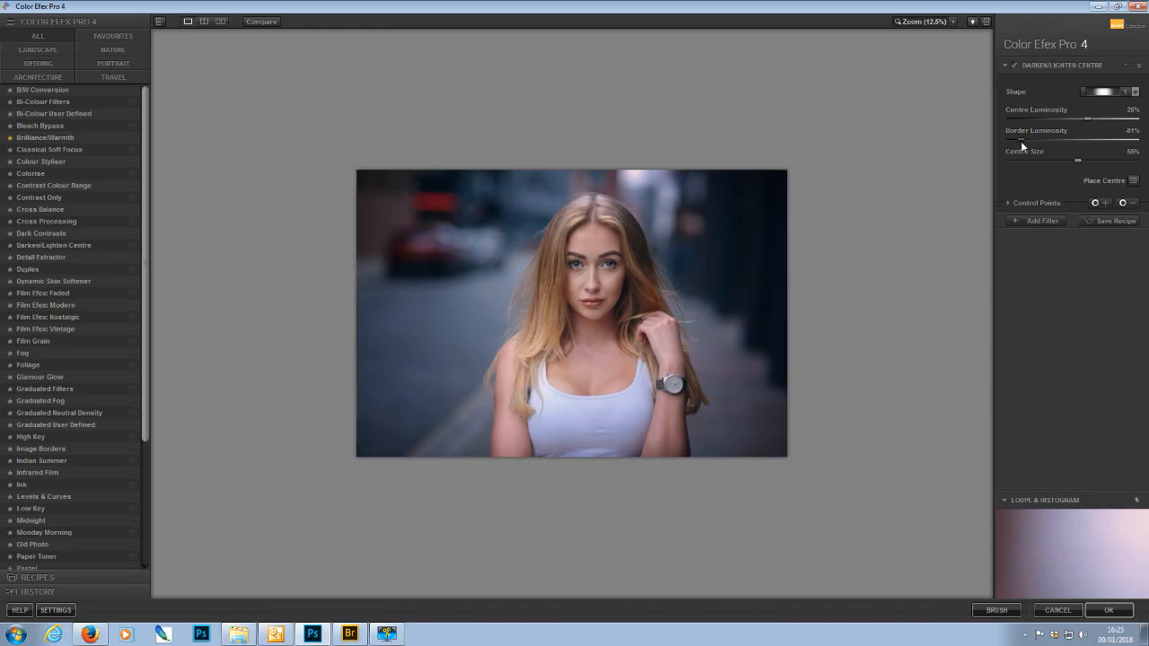
left_click_drag(1021, 140, 1001, 150)
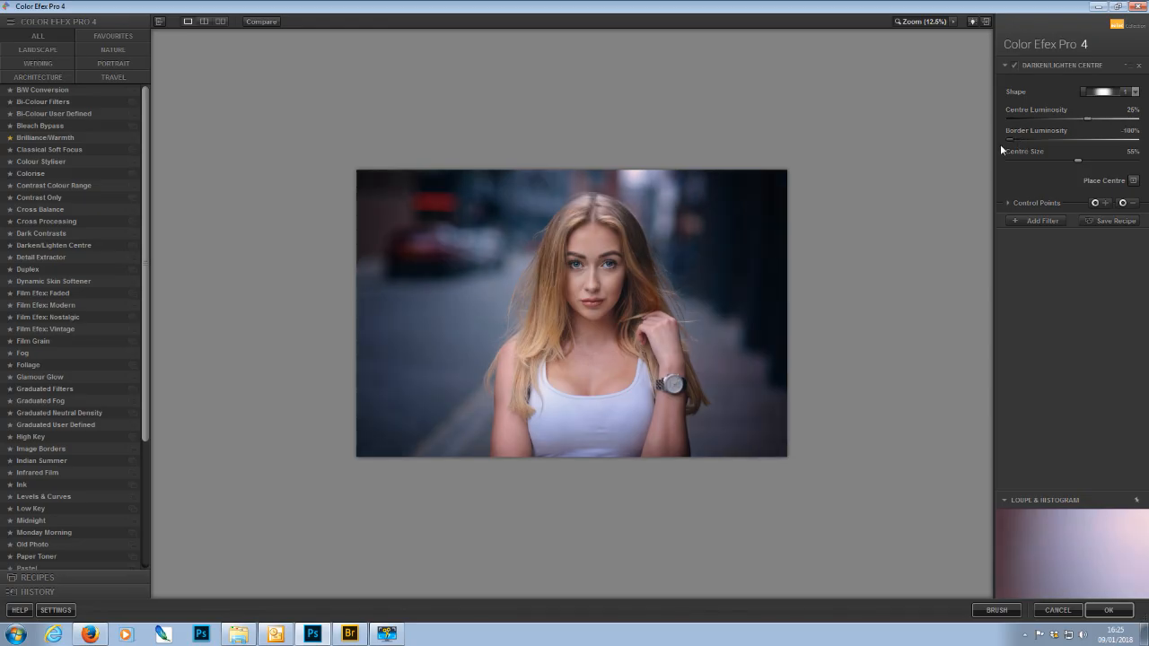
mouse_move(1010, 142)
left_mouse_down()
mouse_move(1030, 133)
mouse_move(983, 138)
mouse_move(1027, 142)
left_mouse_up()
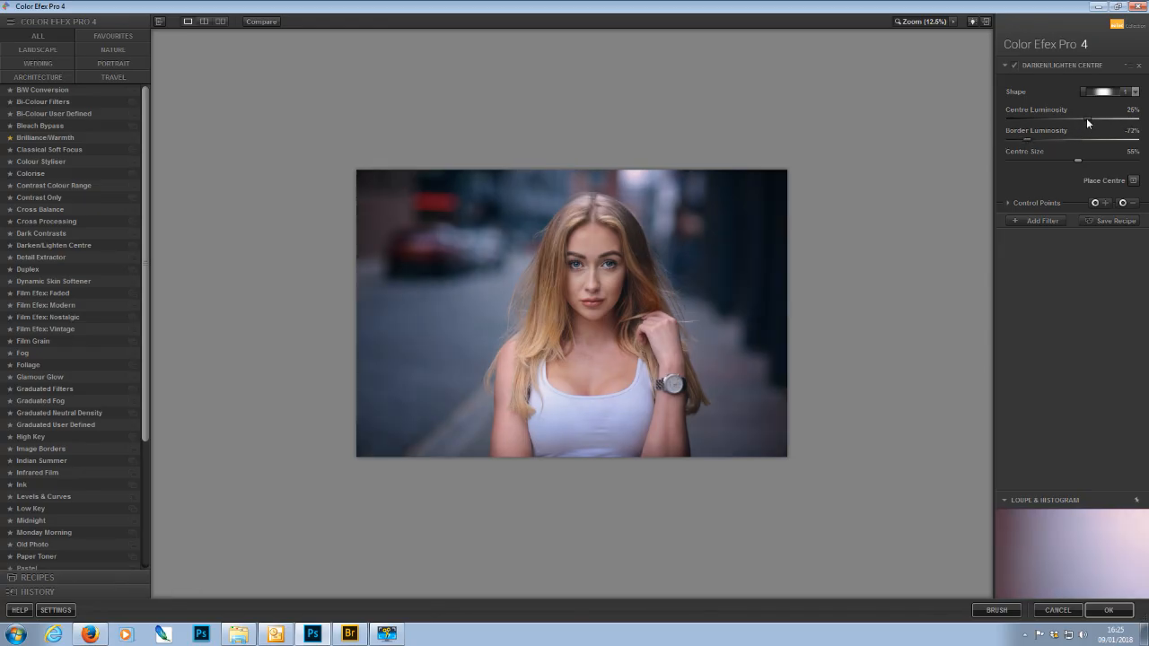
mouse_move(1086, 118)
left_mouse_down()
mouse_move(1058, 116)
mouse_move(1067, 116)
left_mouse_up()
left_click_drag(1081, 119, 1079, 120)
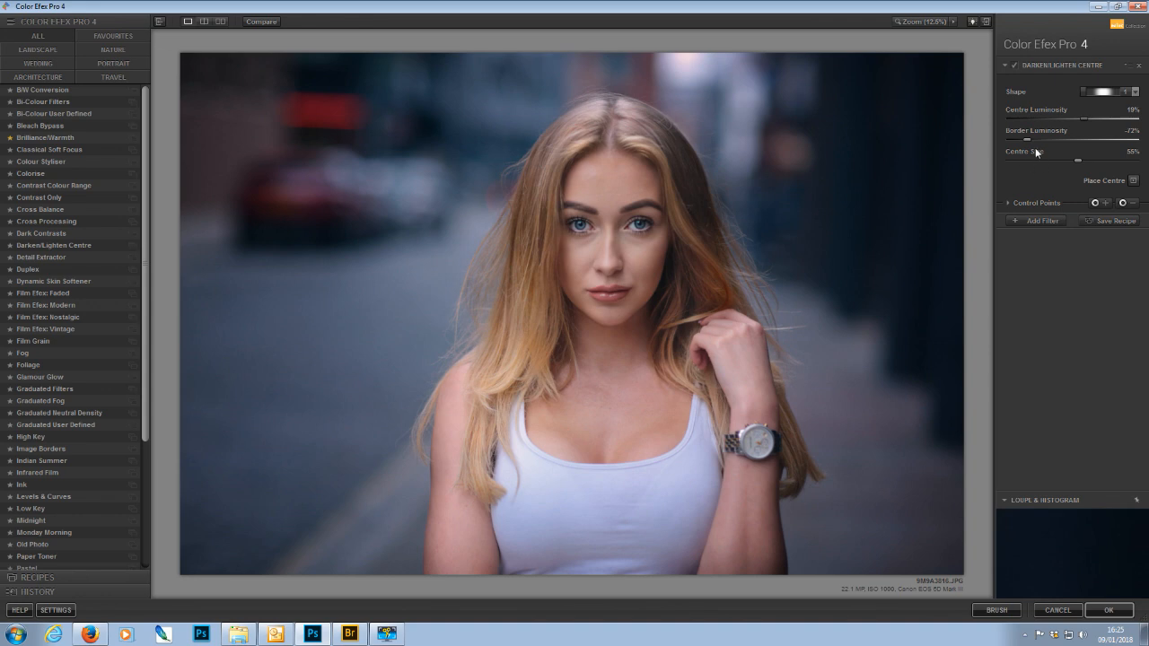
left_click_drag(1017, 140, 1015, 141)
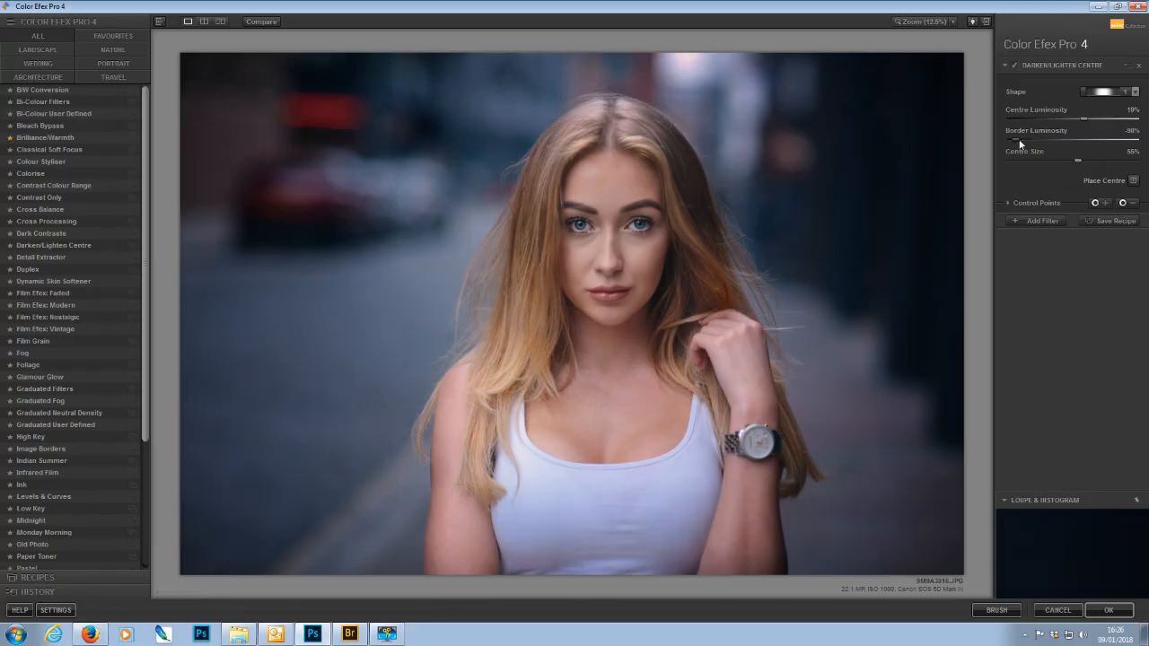
key("ctrl+minus")
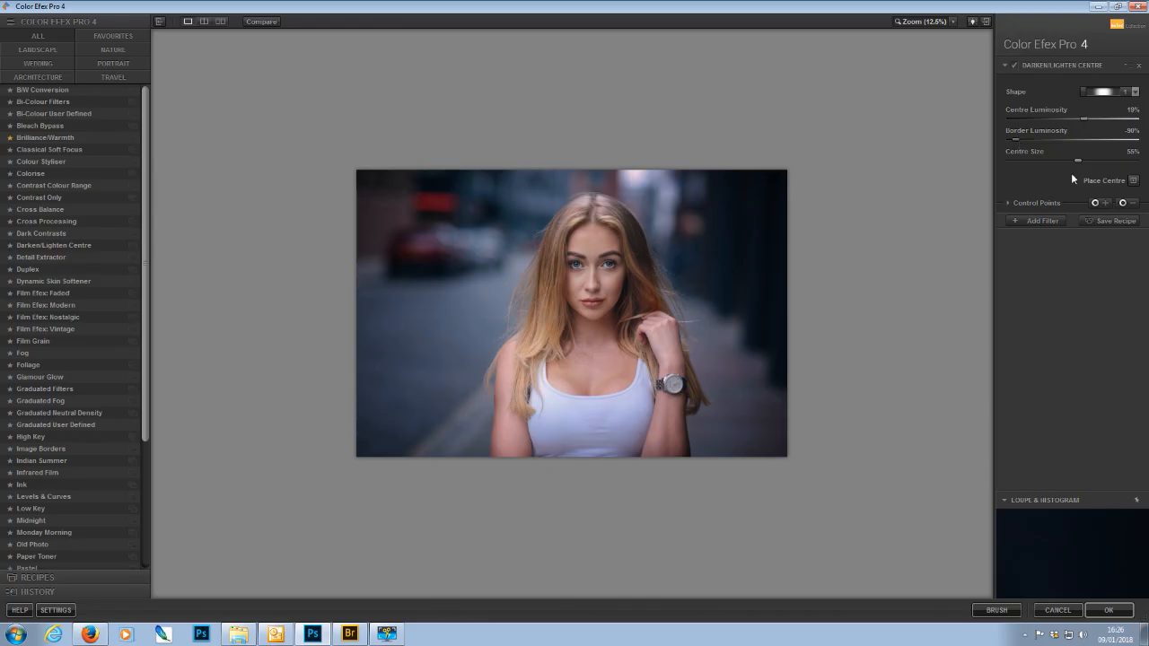
Step: Set the Darken/Lighten Centre filter's Centre Luminosity to 39% and its Centre Size to 27%, and apply the filter
left_click_drag(1076, 162, 1026, 160)
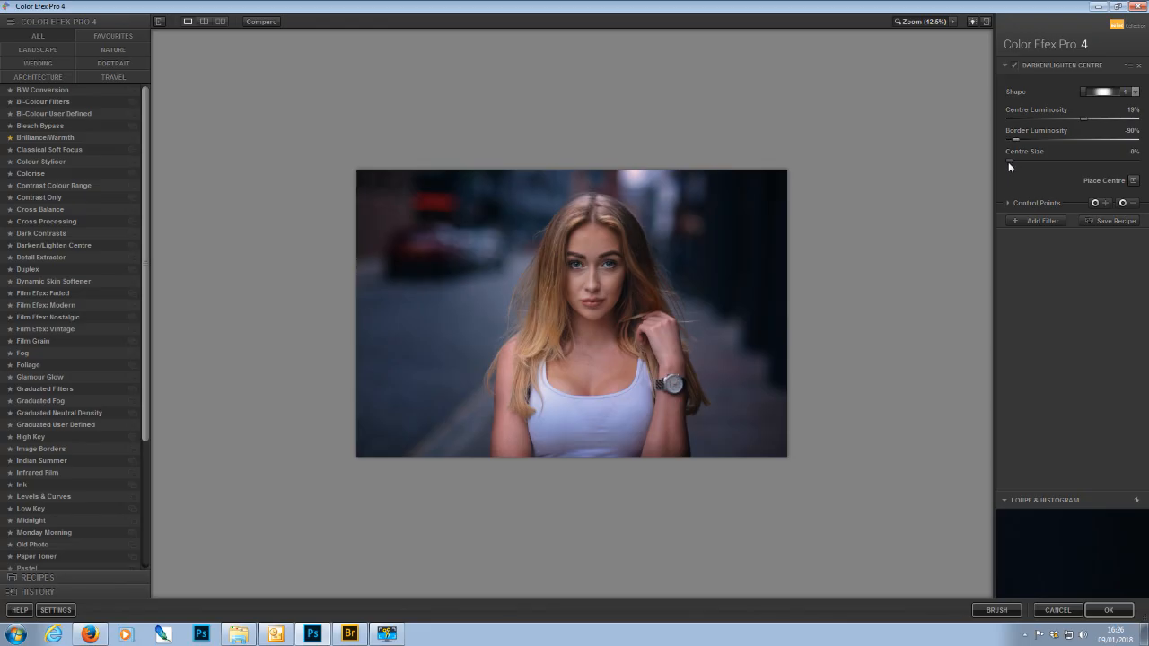
left_click_drag(1027, 159, 1027, 158)
left_click_drag(1036, 158, 1041, 159)
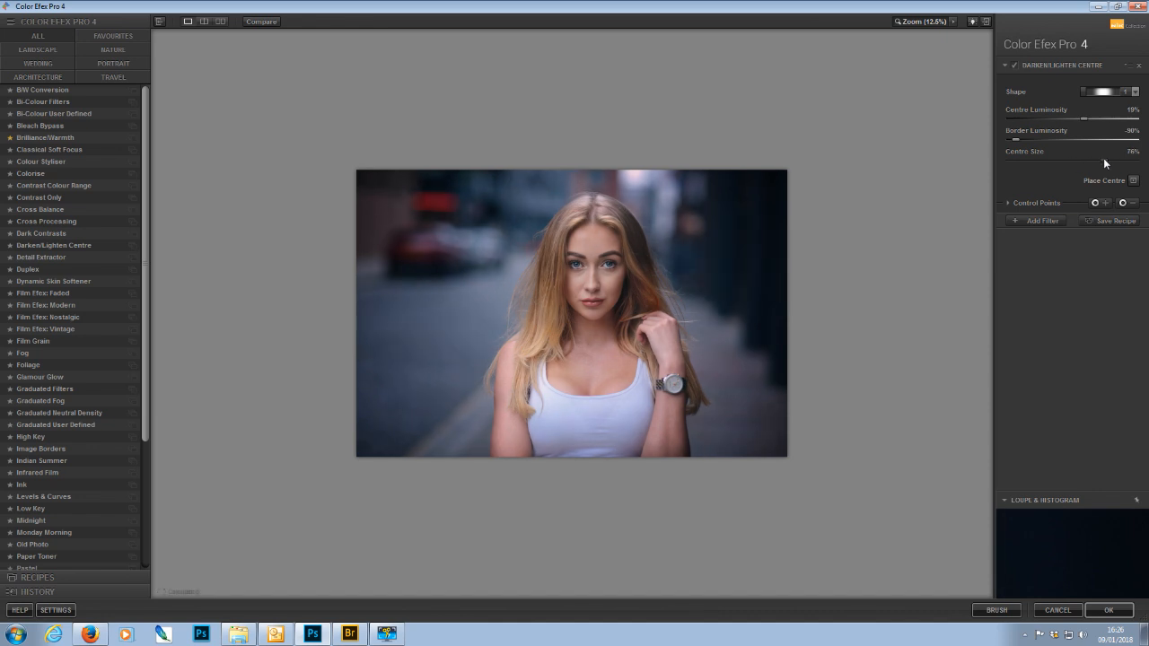
mouse_move(1104, 160)
left_mouse_down()
mouse_move(1146, 161)
mouse_move(1098, 164)
left_mouse_up()
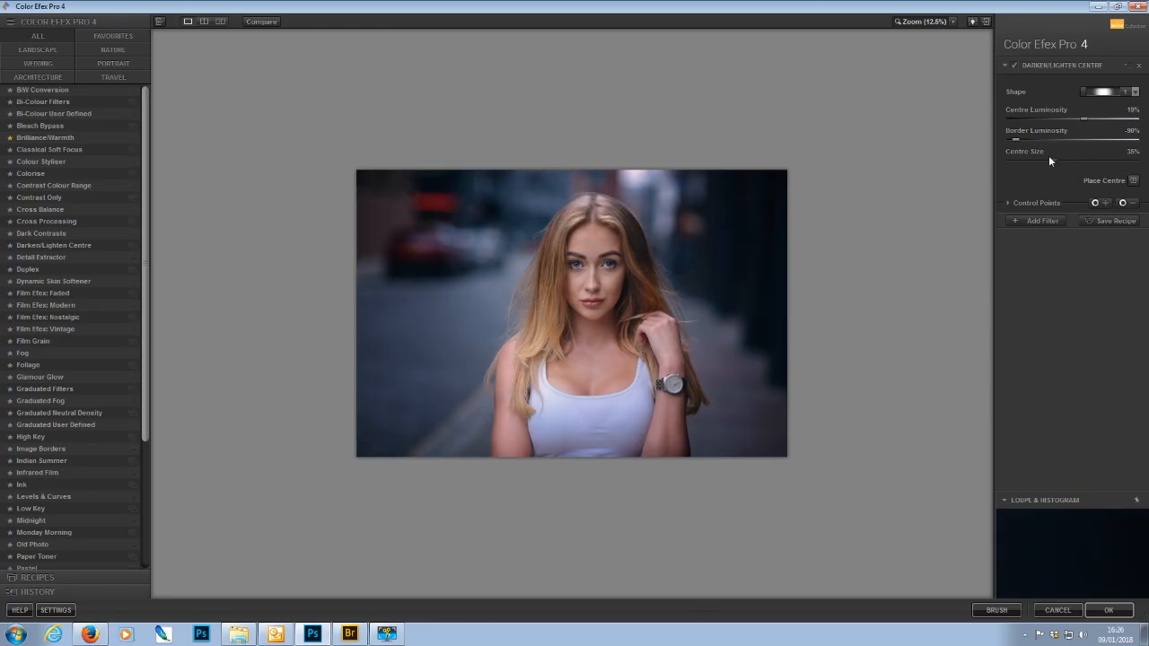
left_click_drag(1046, 157, 1059, 154)
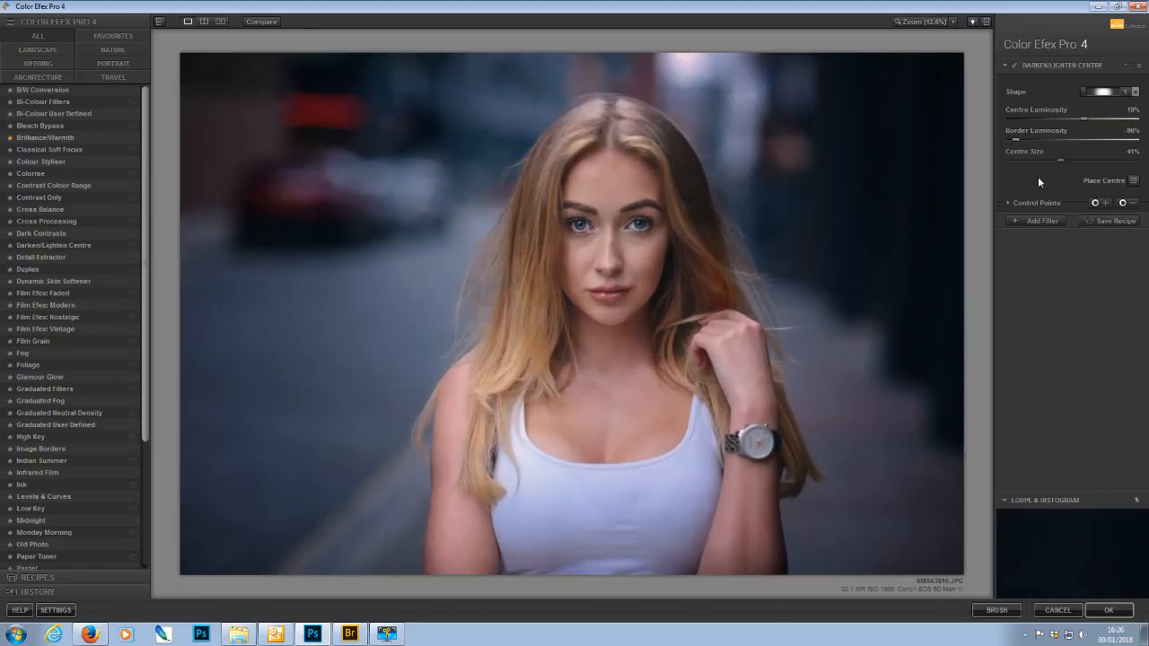
left_click_drag(1059, 157, 1057, 162)
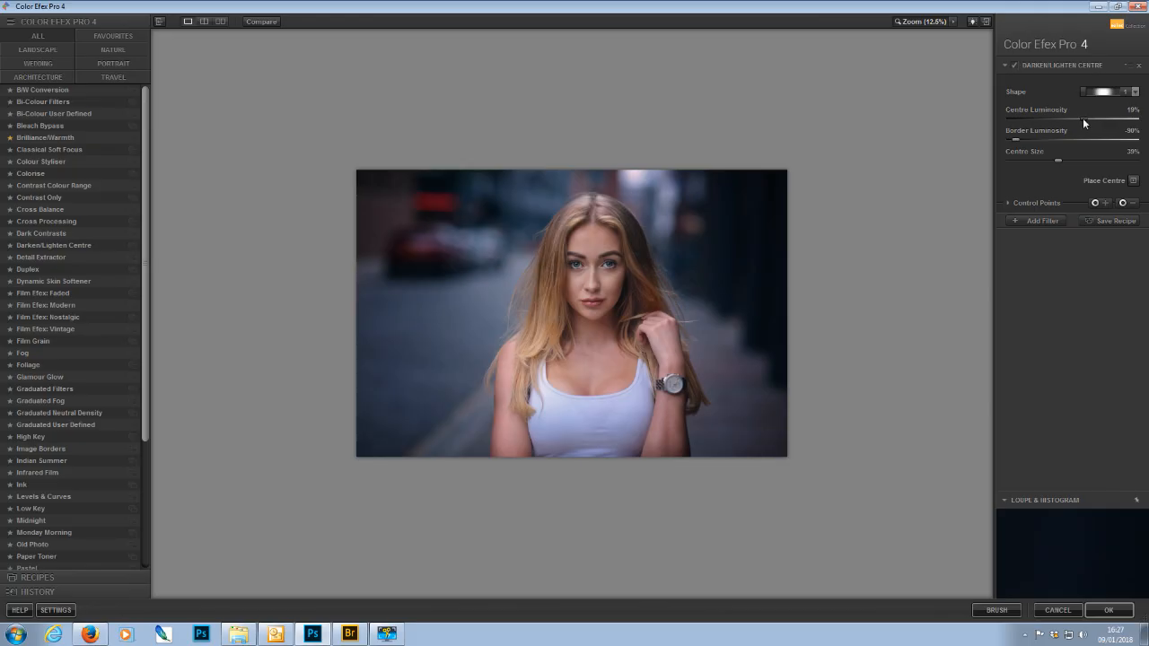
left_click_drag(1076, 118, 1088, 116)
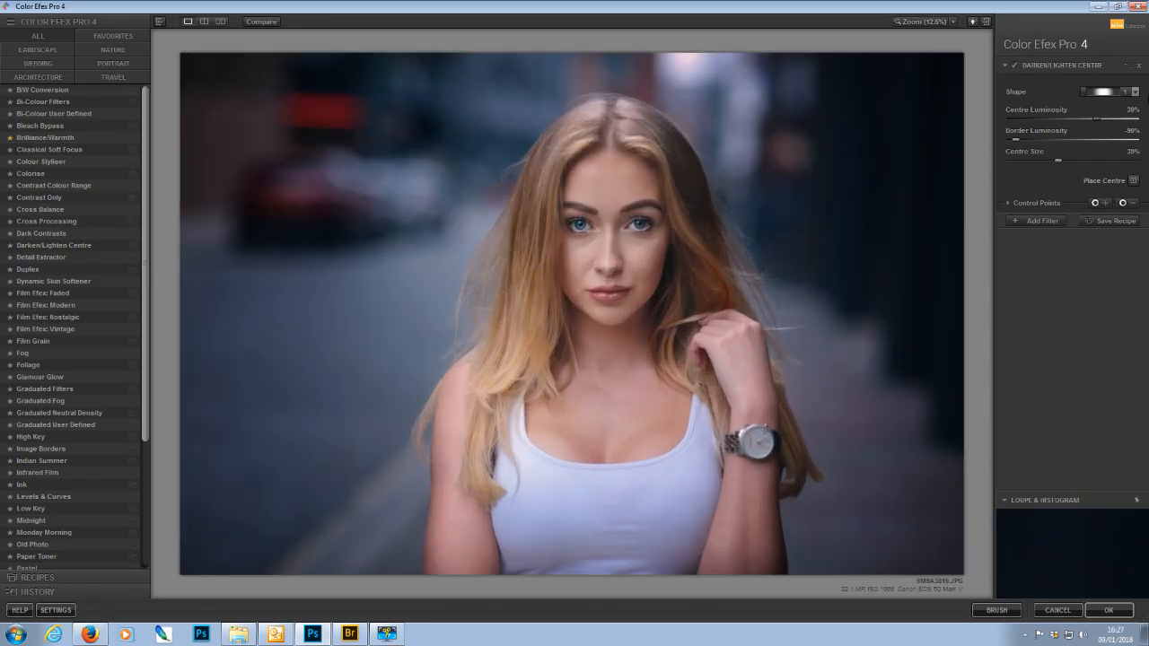
key("ctrl+minus")
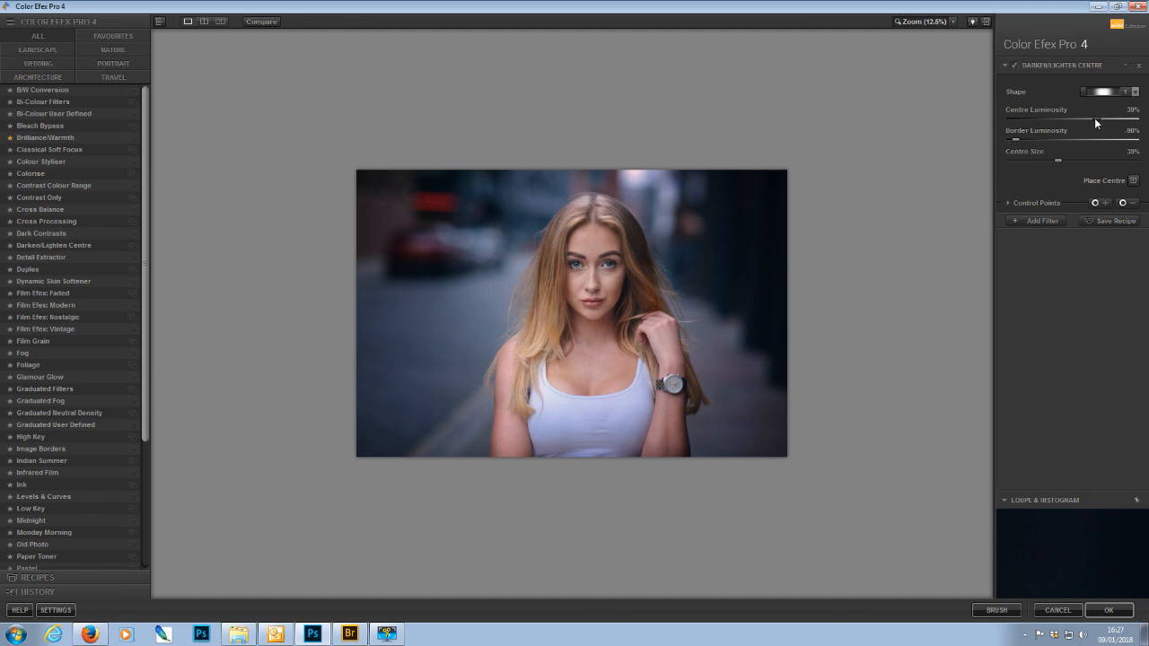
left_click_drag(1061, 163, 1043, 164)
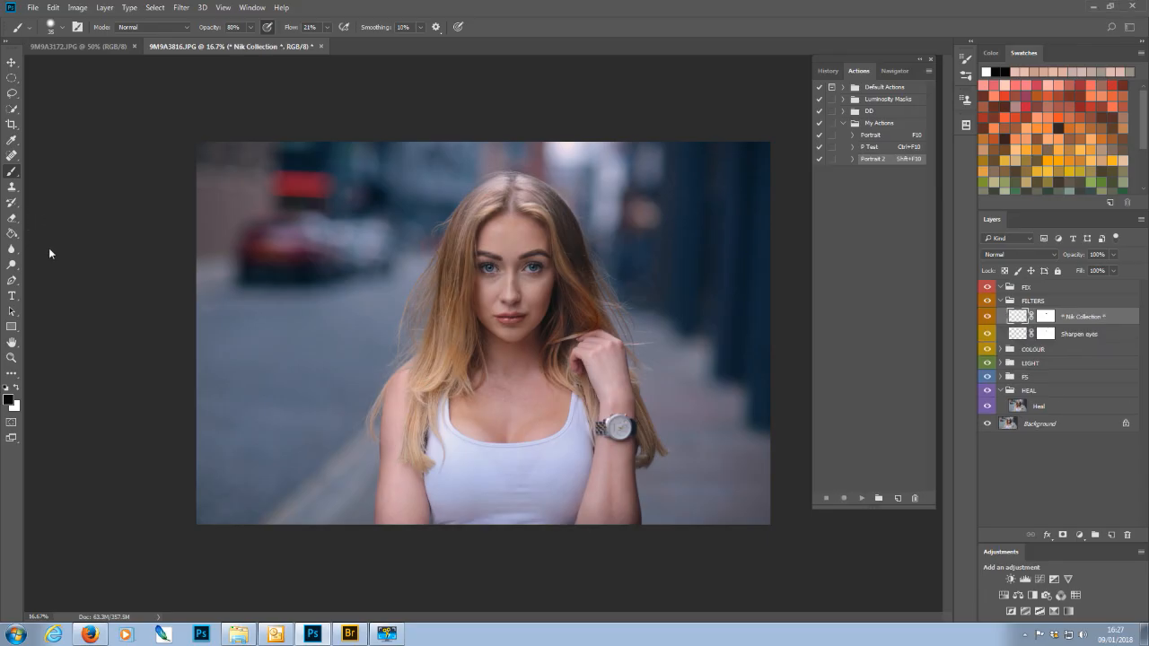
key("shift+F10")
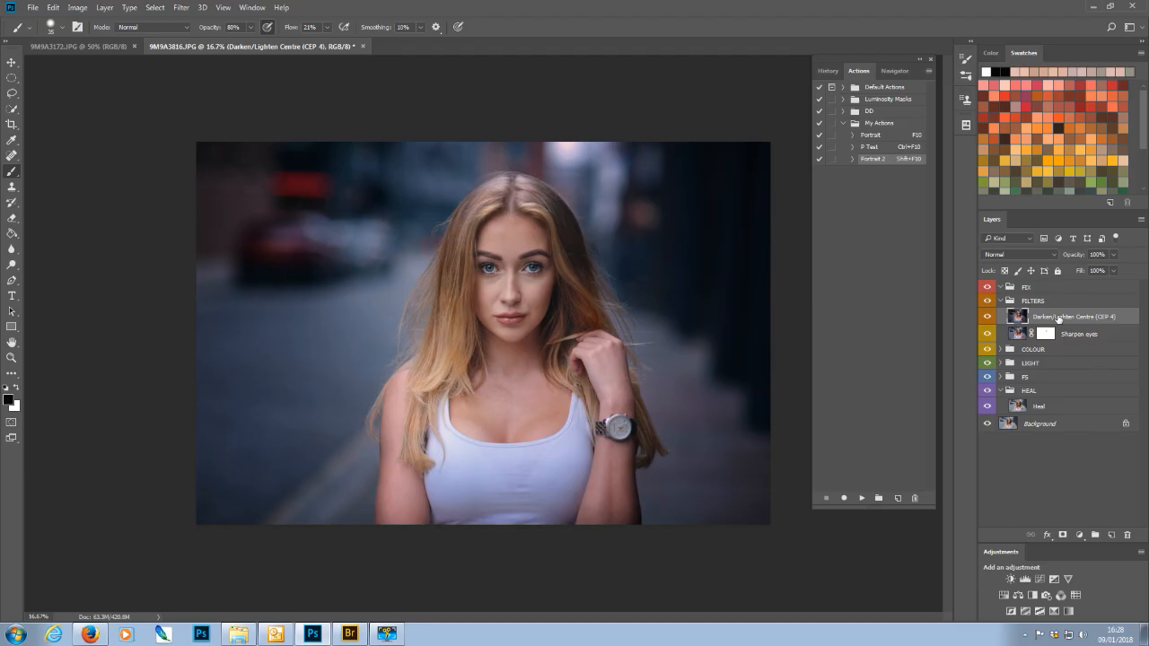
Step: Set the opacity of the Darken/Lighten Centre layer to 64%
left_click(1116, 257)
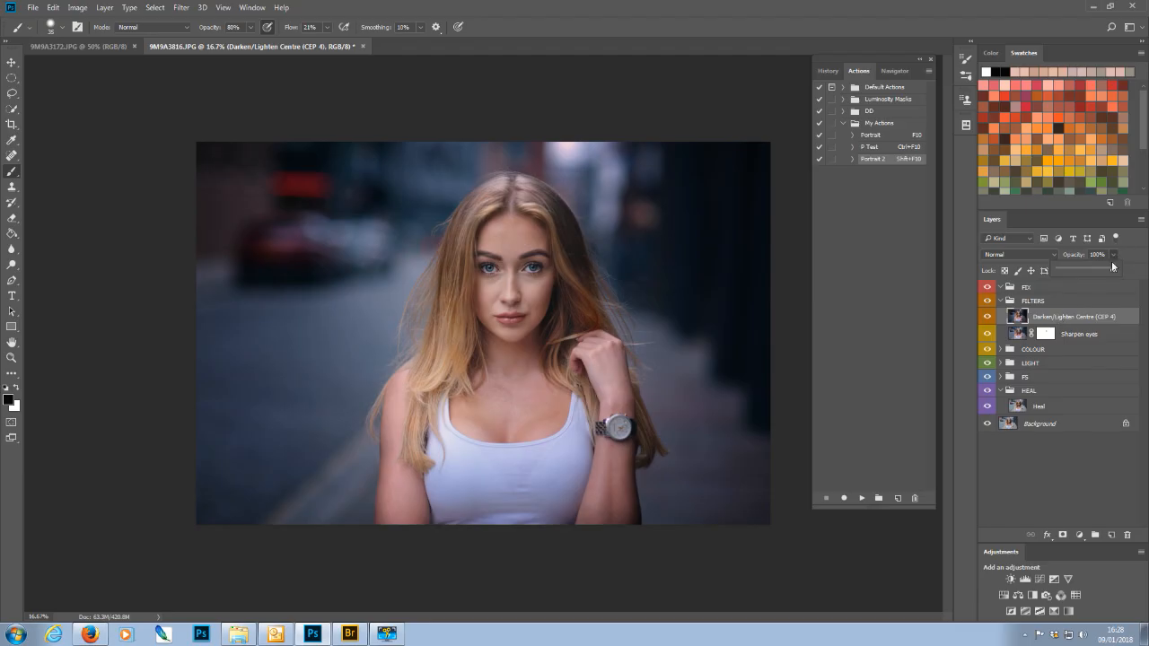
left_click_drag(1116, 270, 1047, 280)
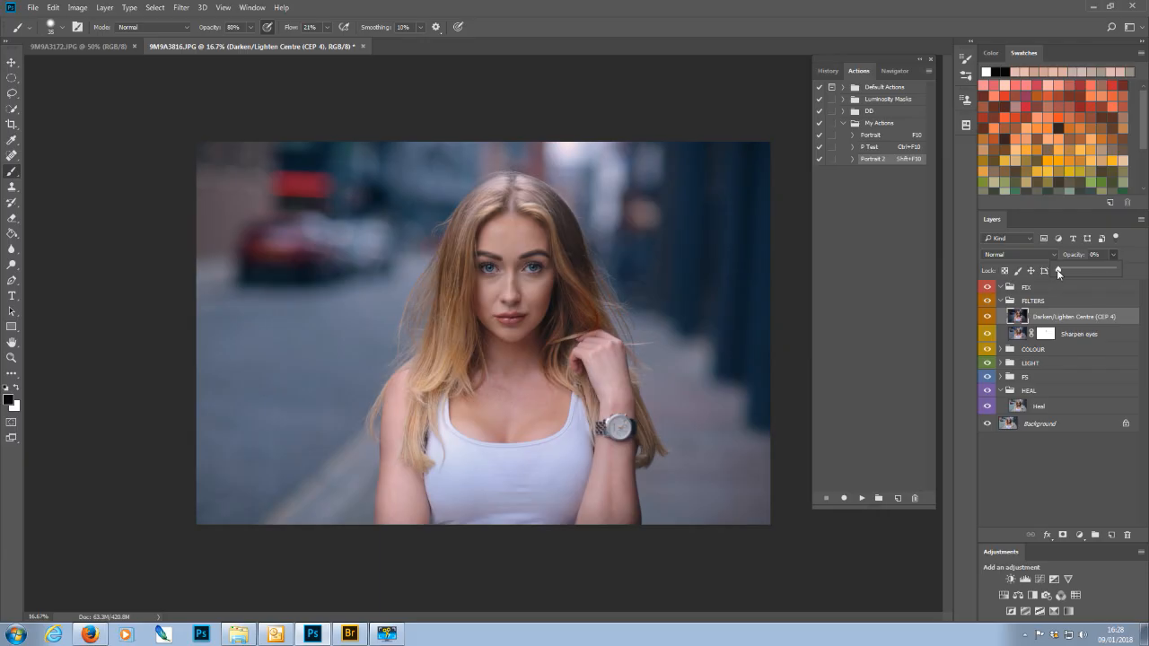
left_click_drag(1057, 273, 1082, 269)
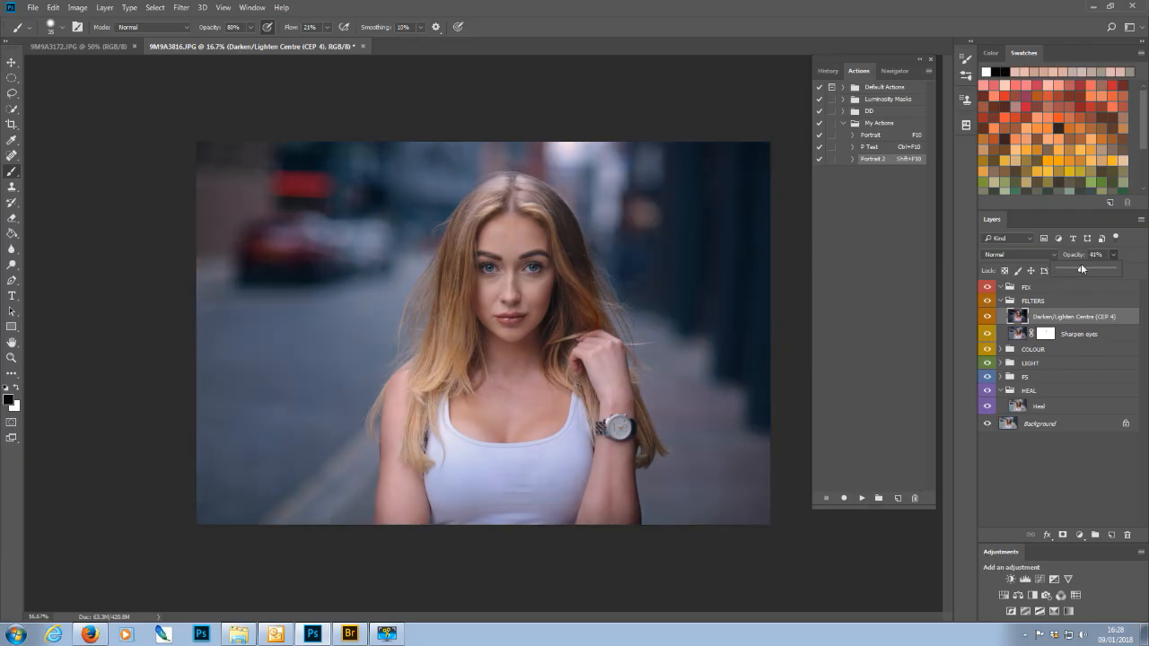
left_click_drag(1075, 268, 1126, 273)
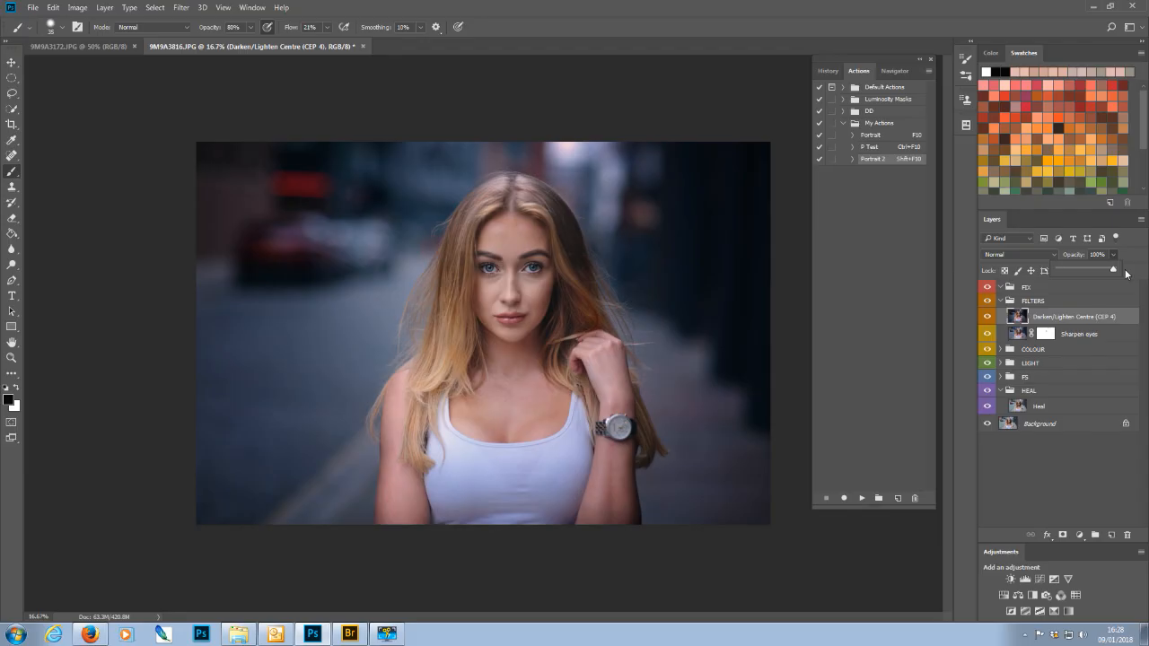
left_click_drag(1126, 273, 1052, 276)
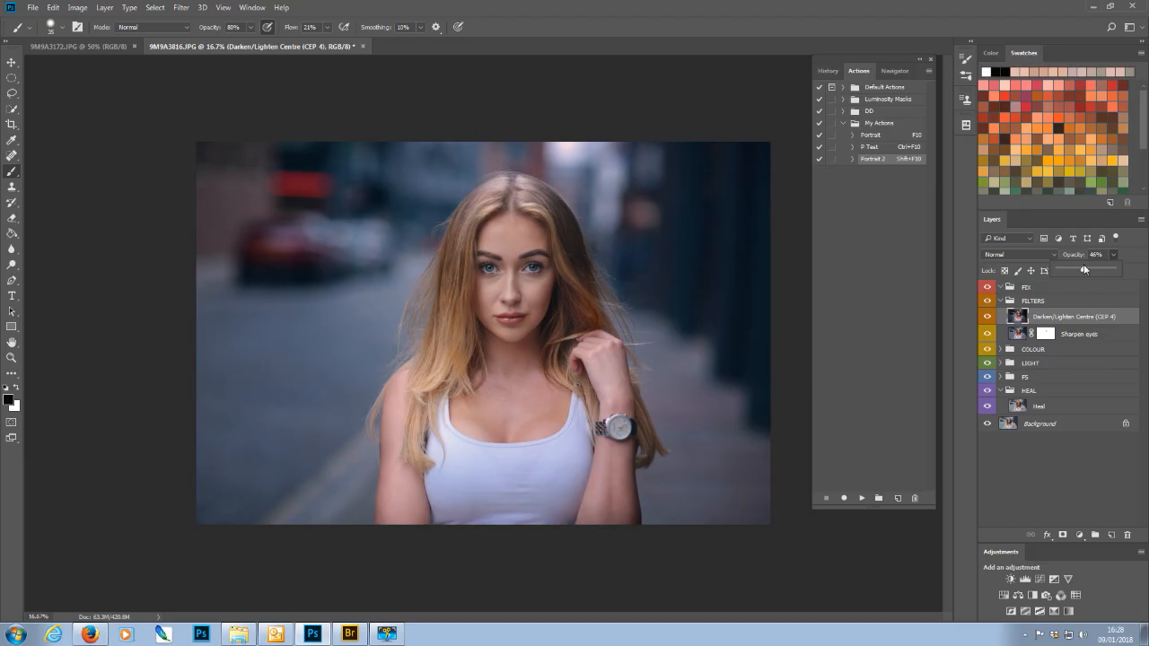
left_click_drag(1085, 269, 1088, 268)
left_click_drag(1087, 267, 1092, 272)
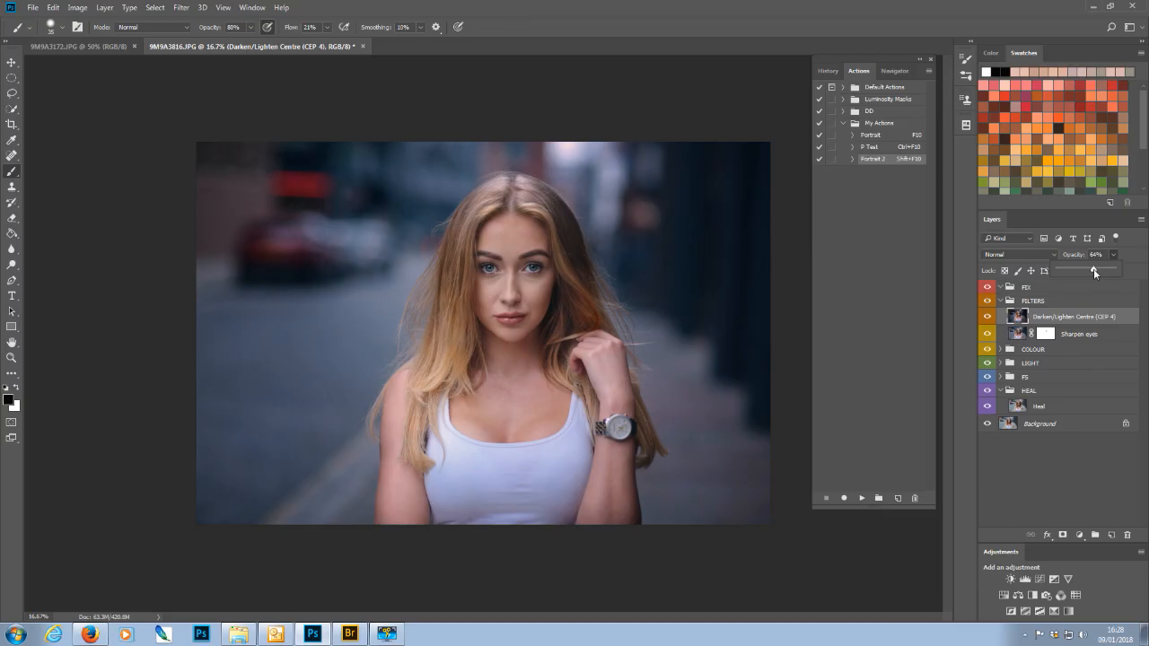
Step: Open the Darken/Lighten Centre layer's image in Color Efex Pro 4 and choose the Contrast Only filter
left_click(1064, 318)
left_click(180, 8)
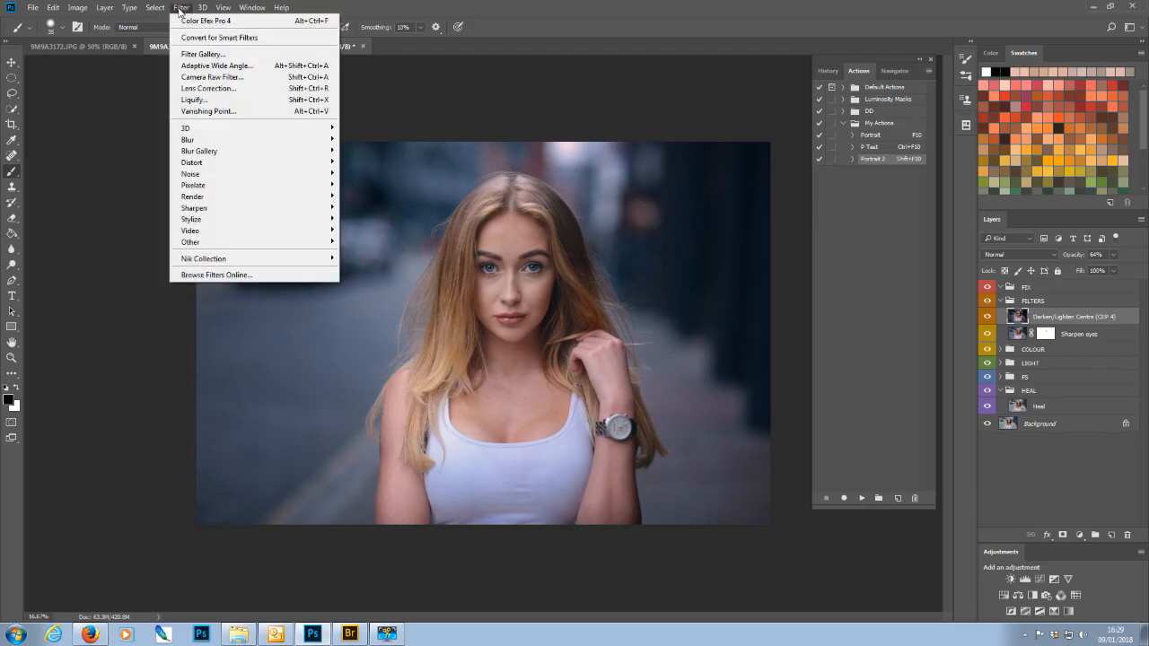
mouse_move(331, 259)
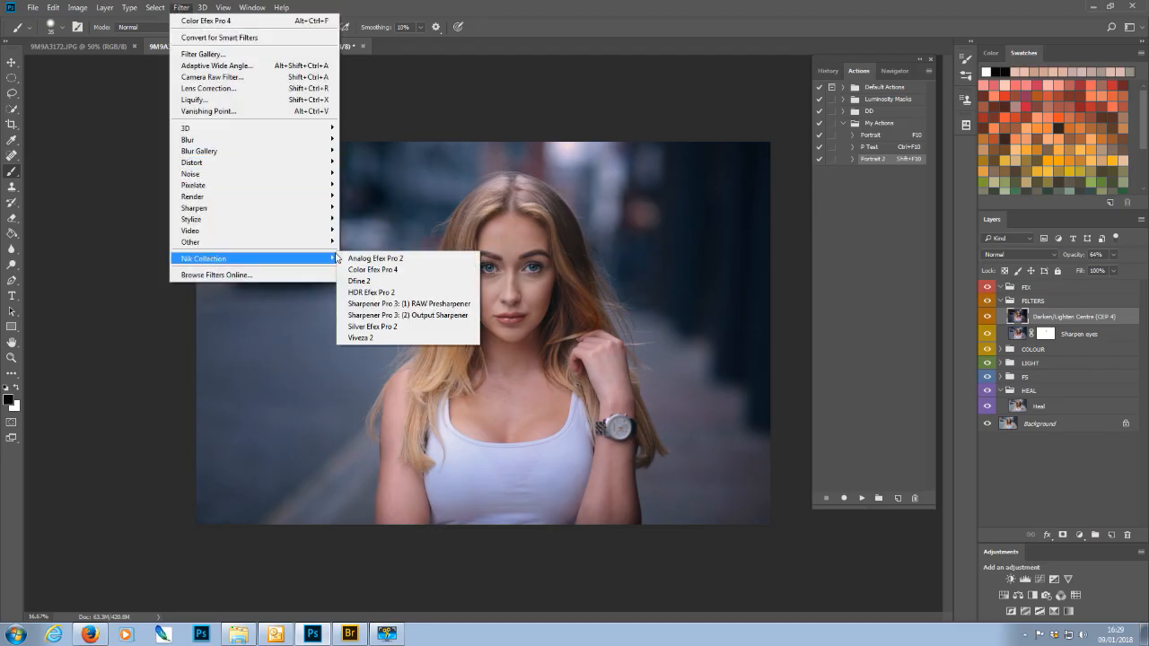
left_click(368, 270)
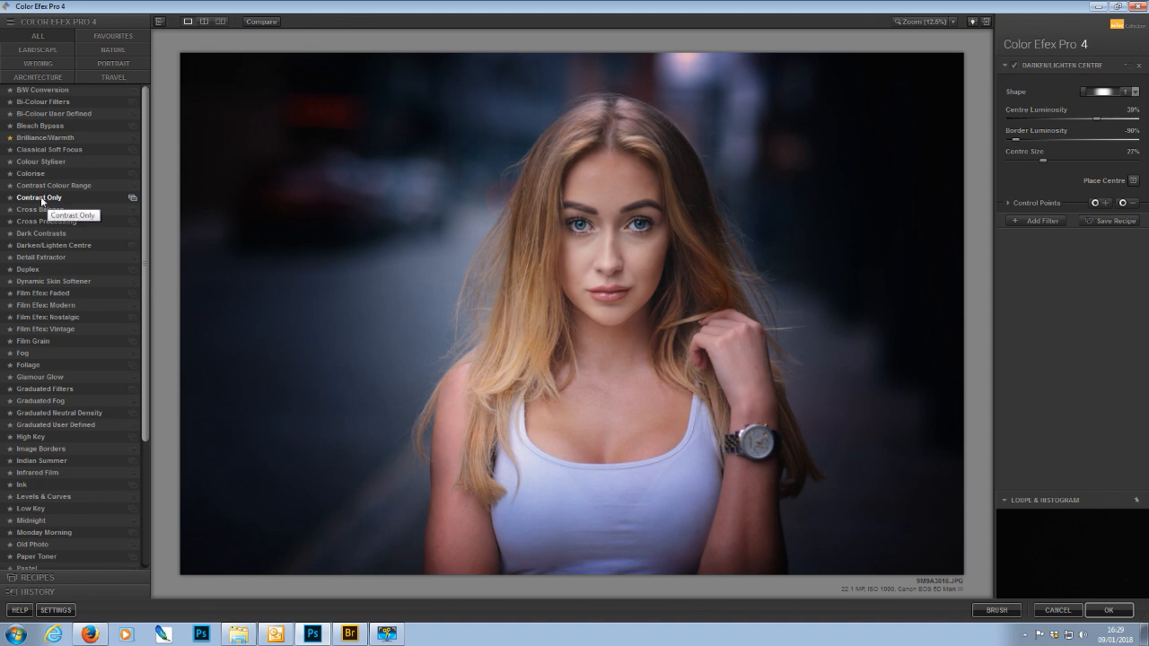
left_click(41, 198)
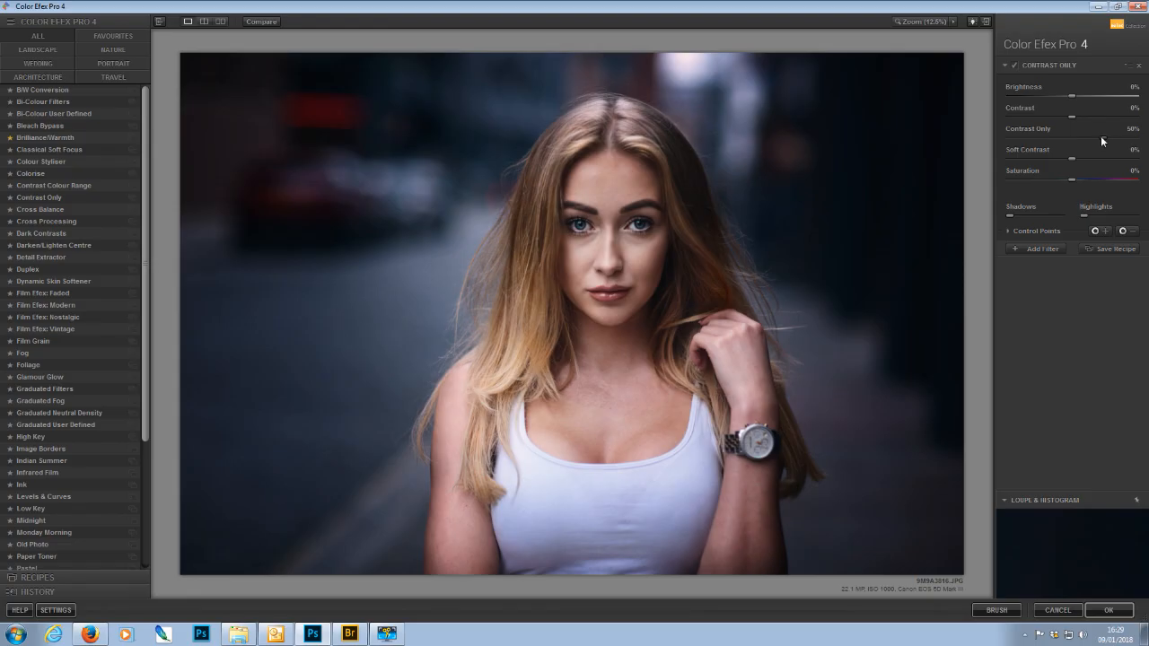
Step: Set the filter's Contrast Only value to 0%, raise its Soft Contrast moderately, and apply the filter
left_click_drag(1075, 142, 1071, 142)
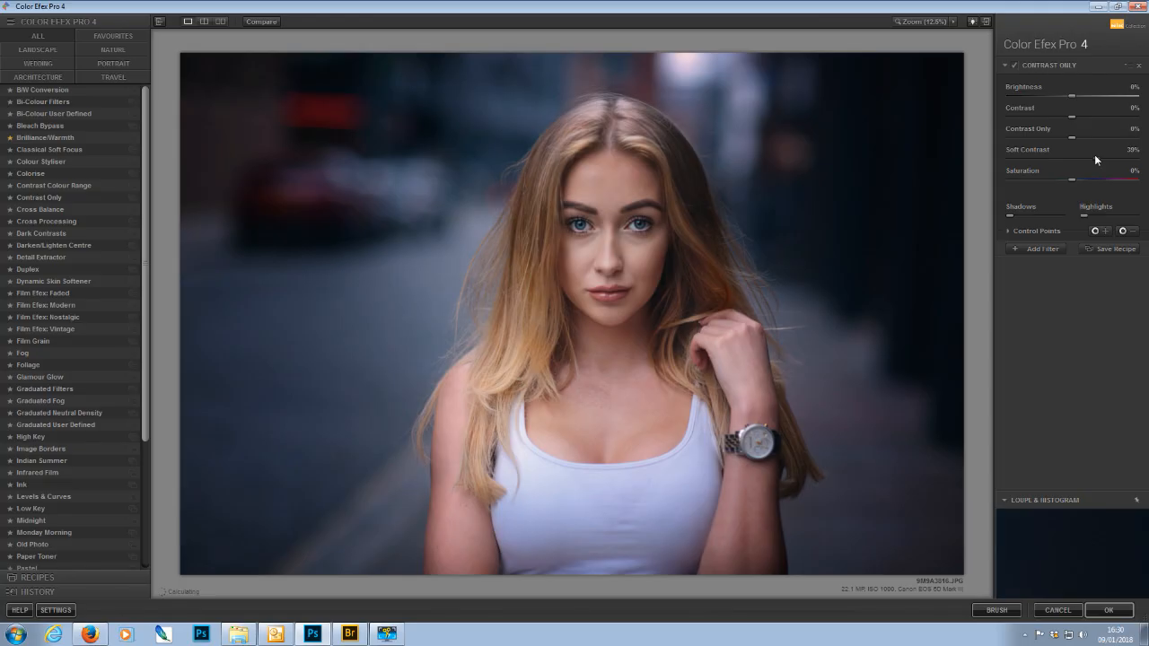
left_click_drag(1092, 155, 1089, 156)
left_click(1116, 612)
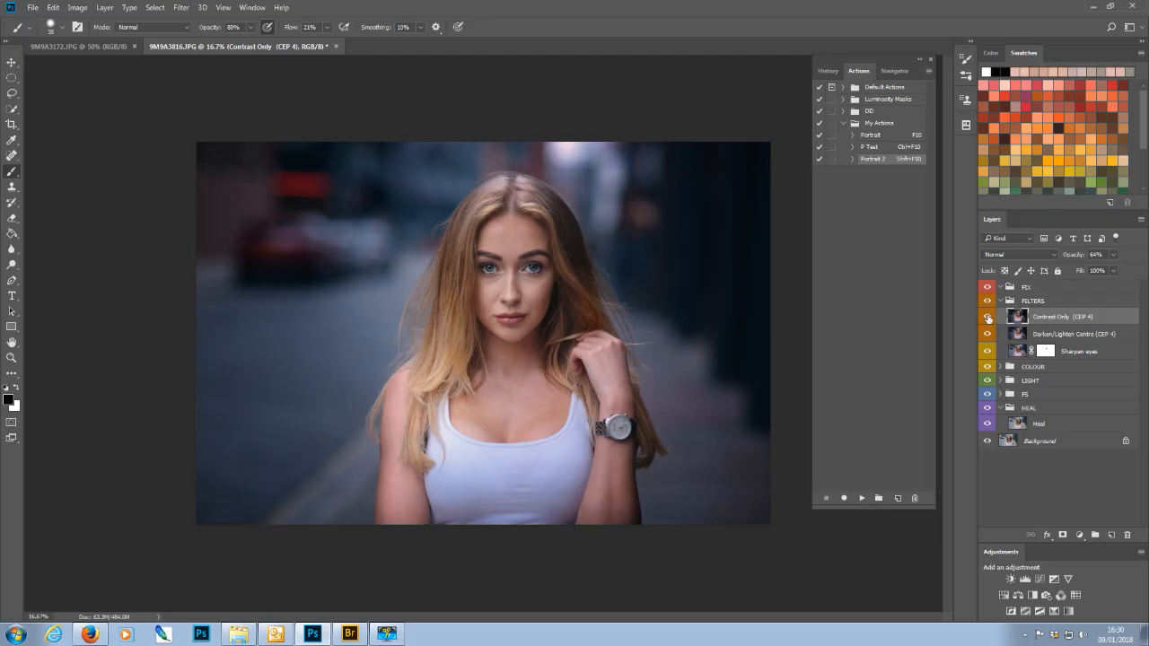
Step: Compare the portrait with the Contrast Only layer hidden and shown at different magnifications
key("ctrl+plus")
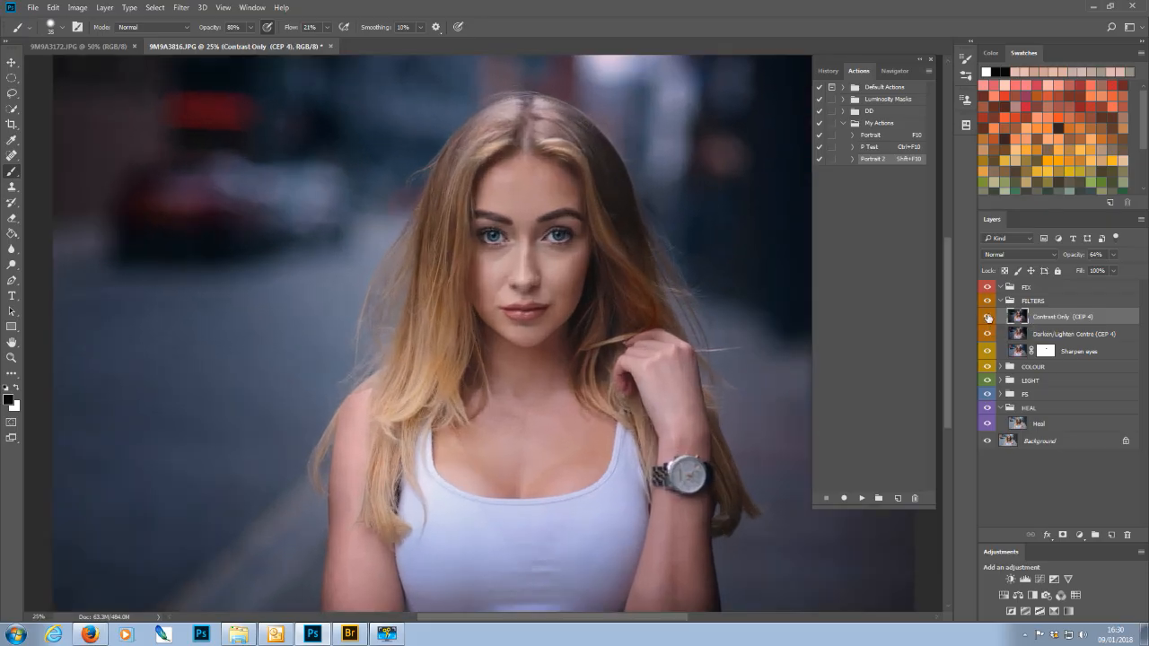
left_click(988, 318)
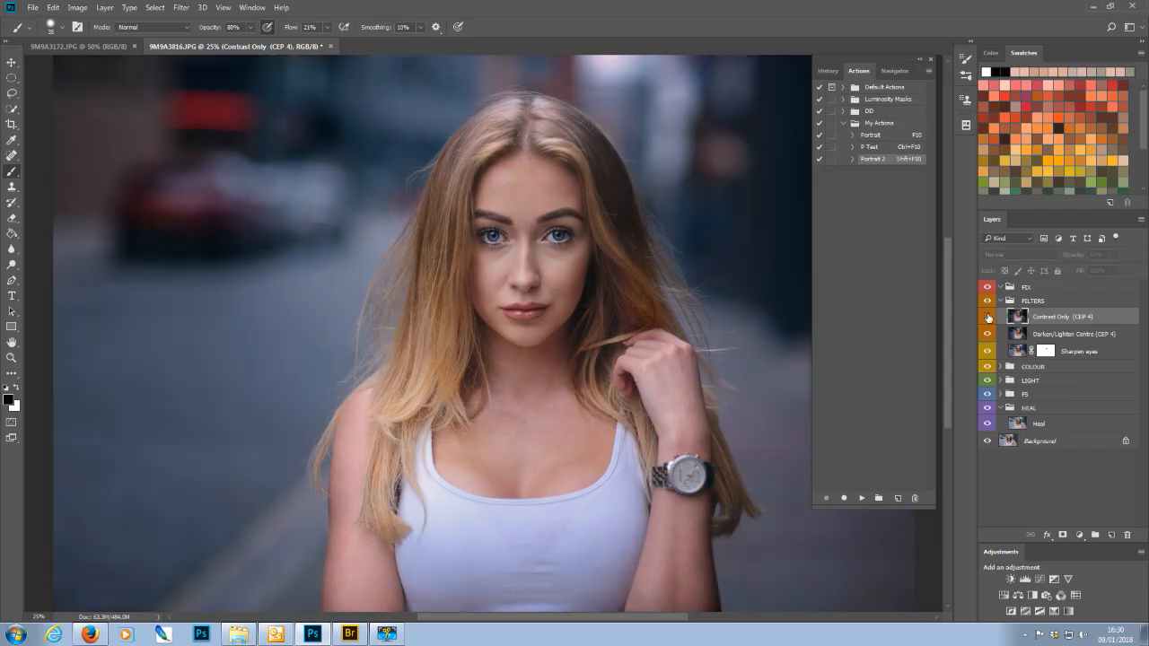
key("ctrl+minus")
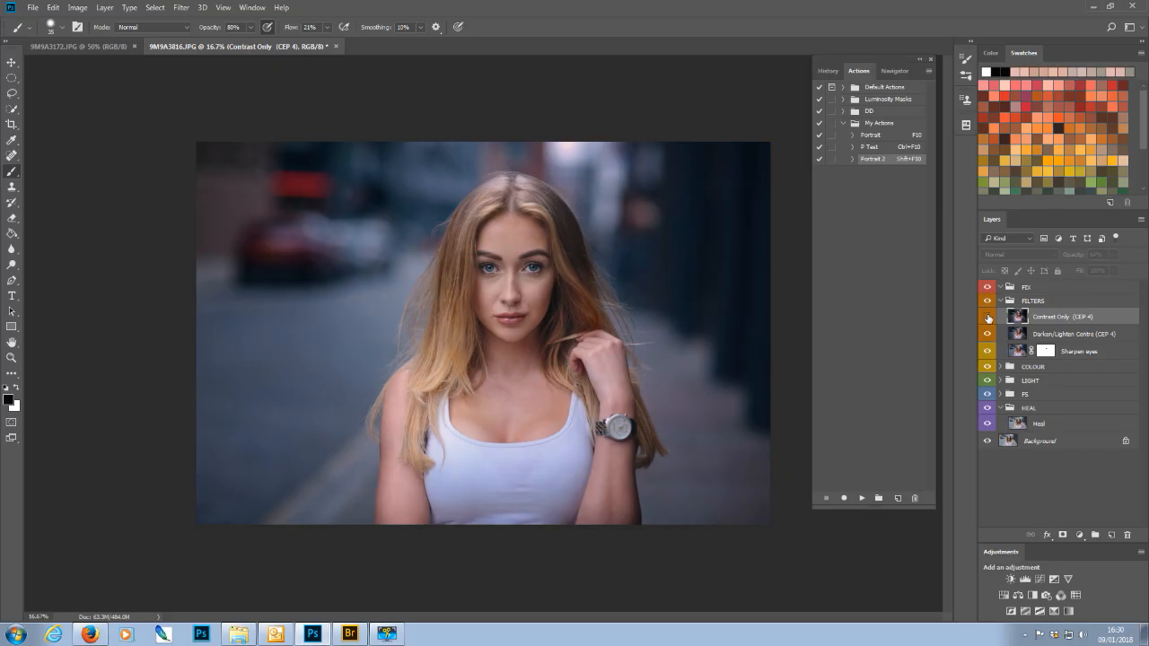
left_click(989, 318)
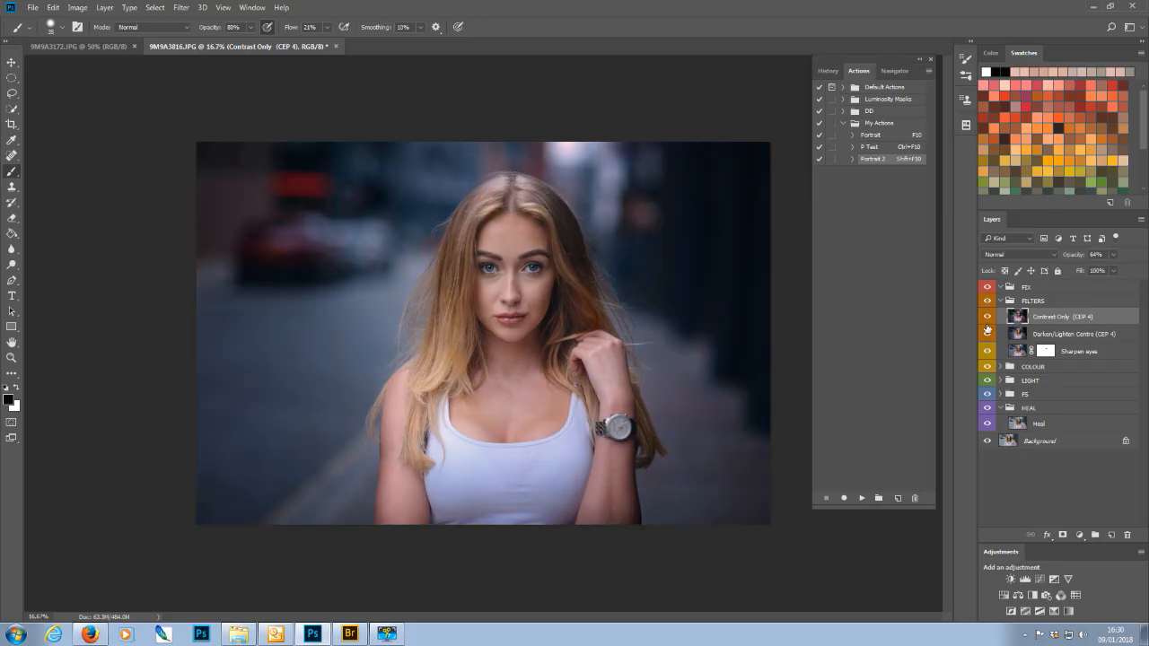
left_click(987, 317)
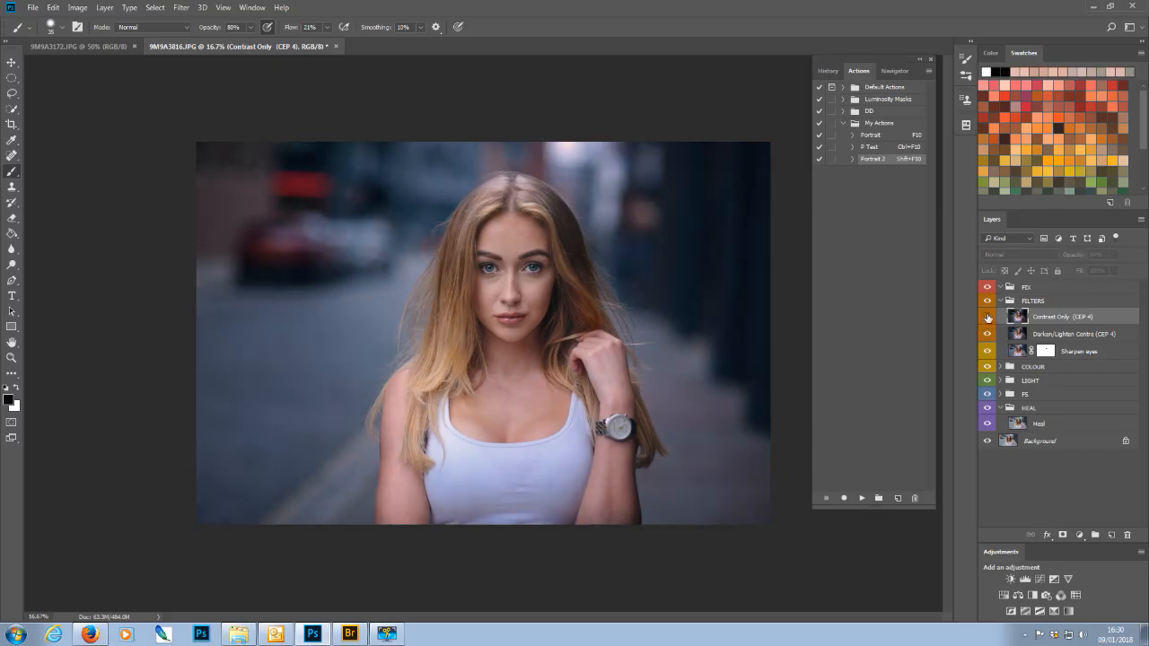
left_click(987, 318)
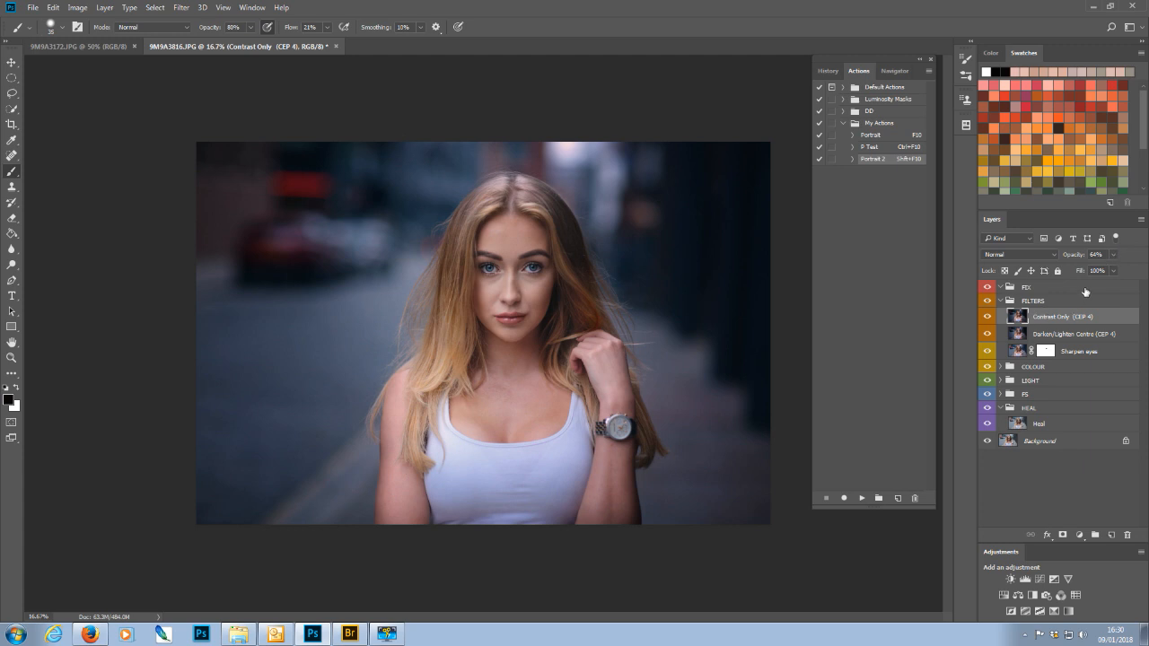
Step: Set the opacity of the Contrast Only layer to about 32%
left_click(1115, 257)
left_click_drag(1112, 273, 1076, 275)
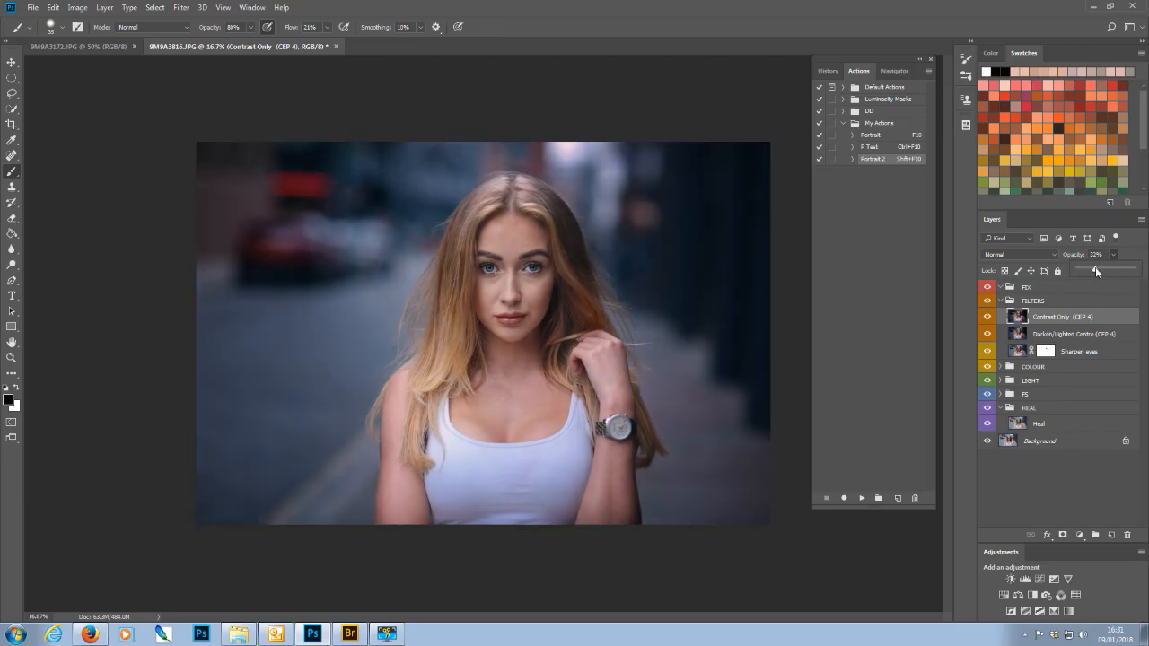
left_click_drag(1095, 268, 1095, 269)
Step: Collapse the FILTERS group and set the whole group's opacity to 83%
left_click(1002, 302)
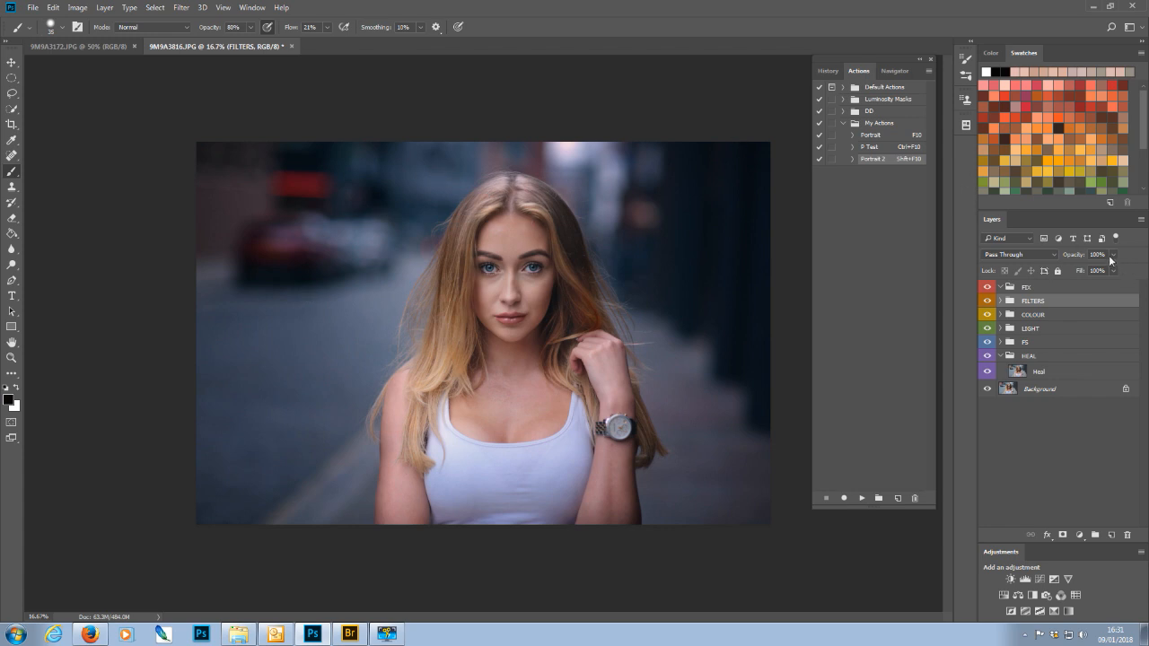
left_click(1115, 258)
left_click_drag(1114, 270, 1055, 273)
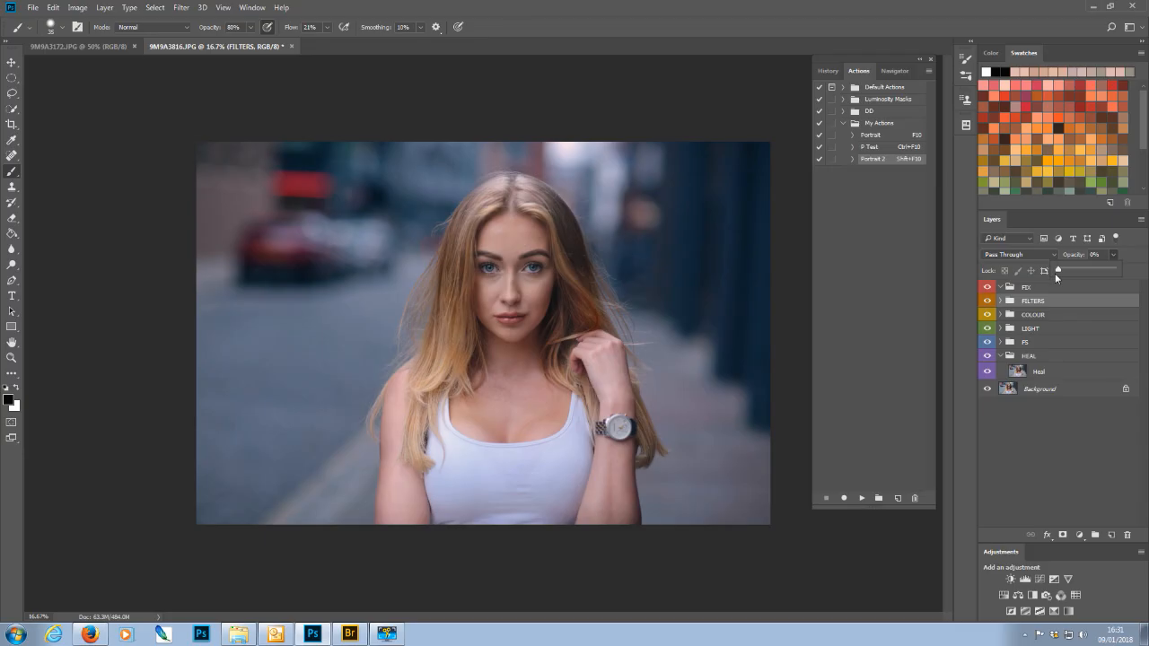
left_click_drag(1078, 272, 1126, 265)
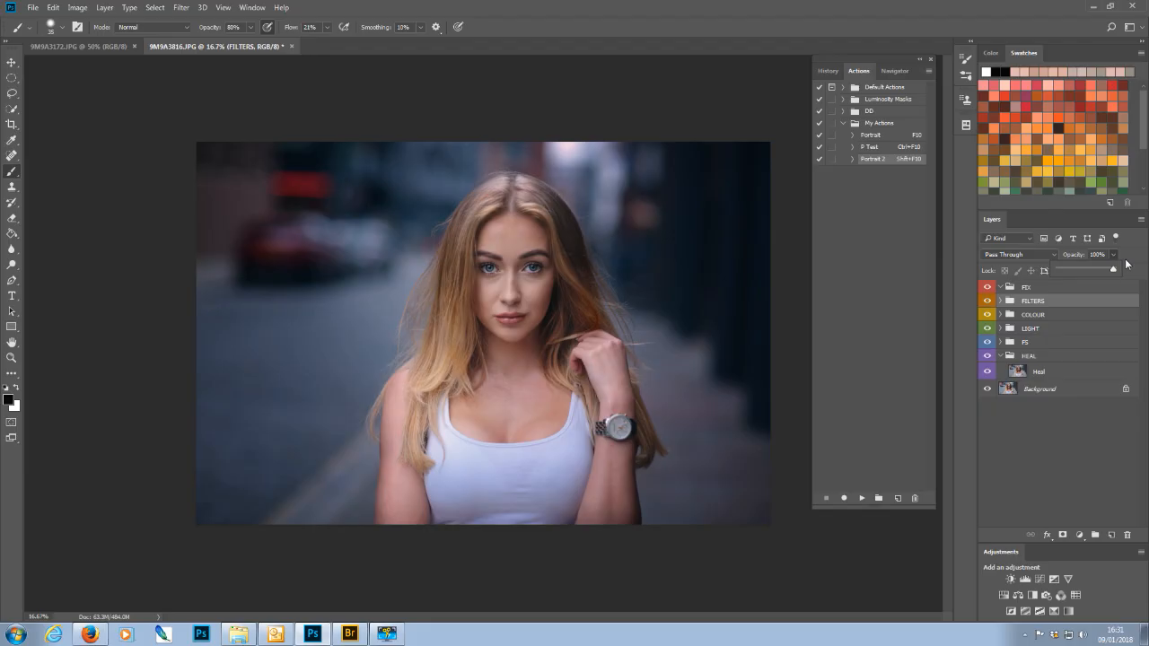
mouse_move(1115, 272)
left_mouse_down()
mouse_move(1039, 283)
mouse_move(1130, 266)
left_mouse_up()
left_click_drag(1113, 268, 1105, 270)
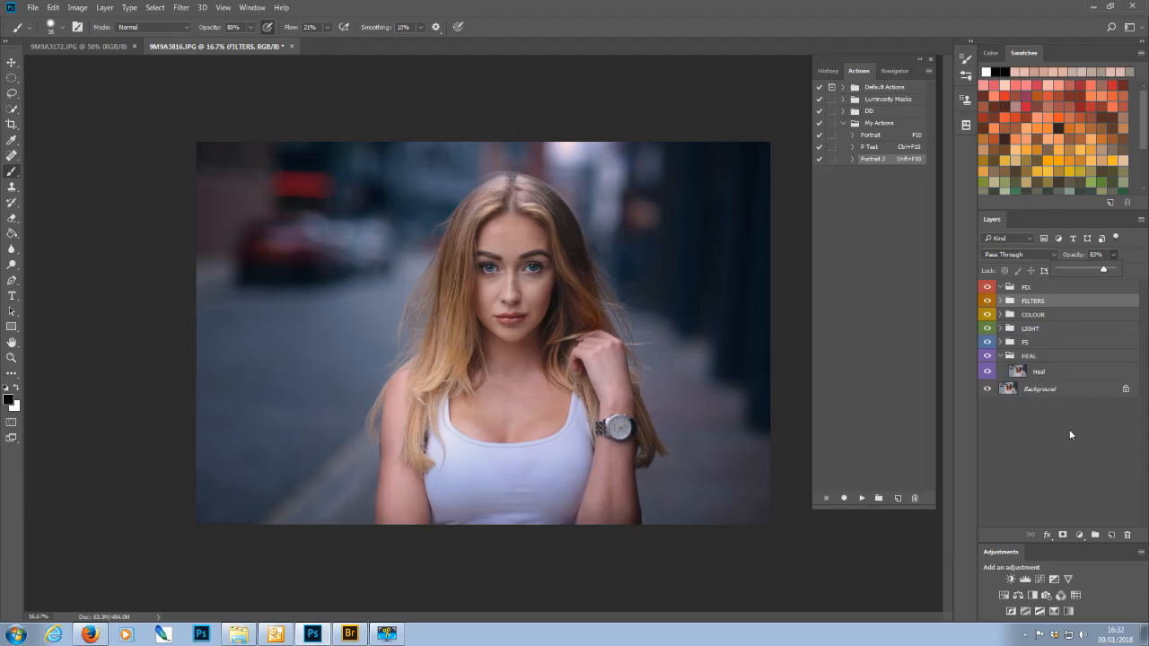
Step: Stamp all visible layers into a new layer above FILTERS, move it into the FIX group and name it Fix
left_click(1037, 303)
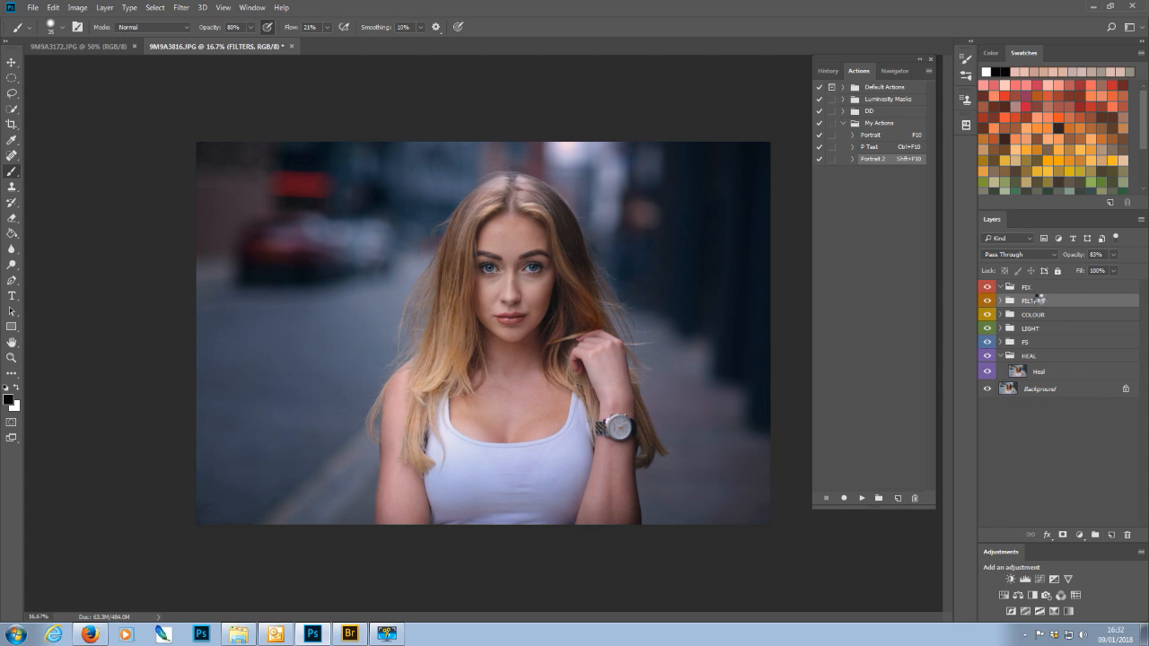
key("ctrl+shift+alt+e")
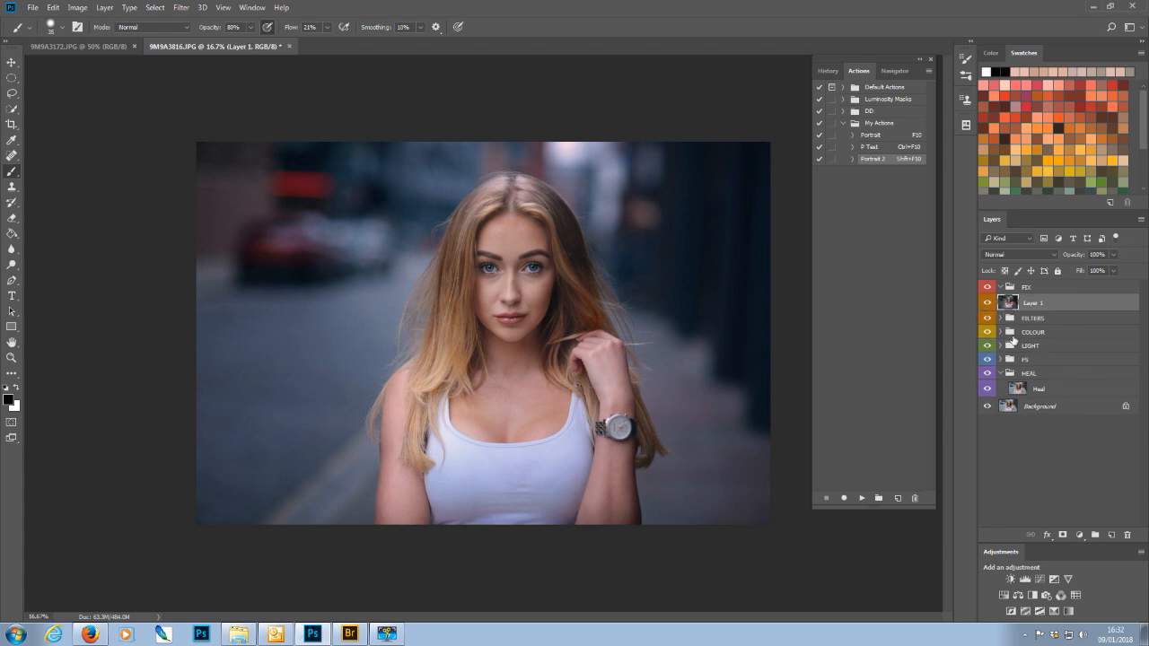
left_click_drag(1037, 312, 1039, 292)
double_click(1039, 304)
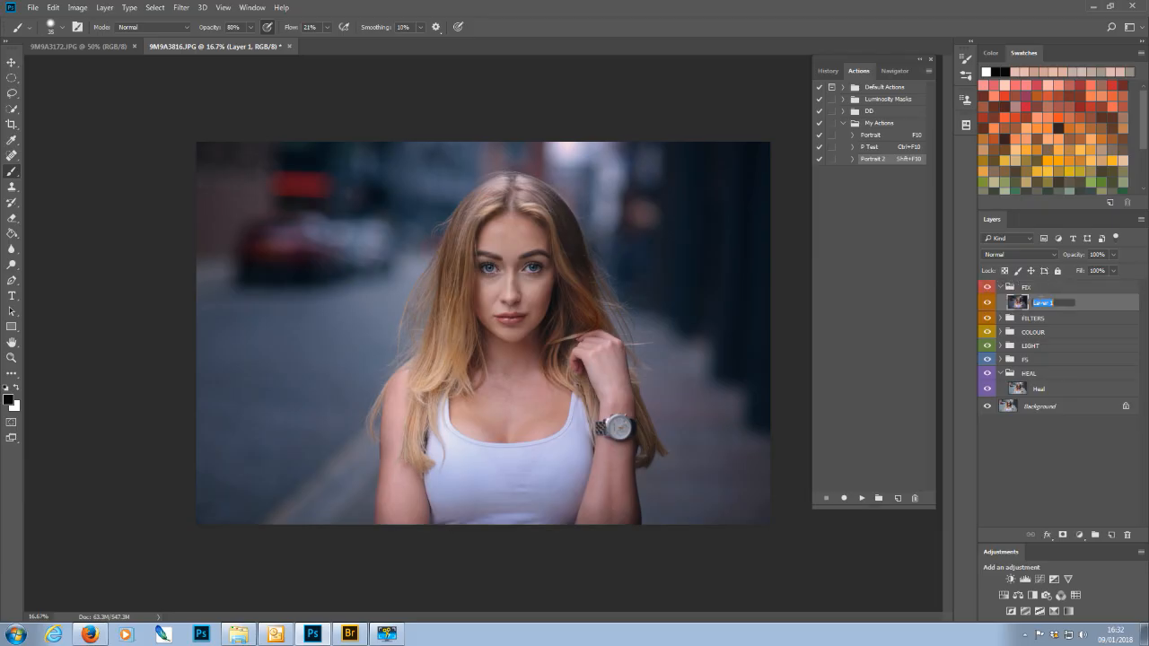
type("Fix")
key("Return")
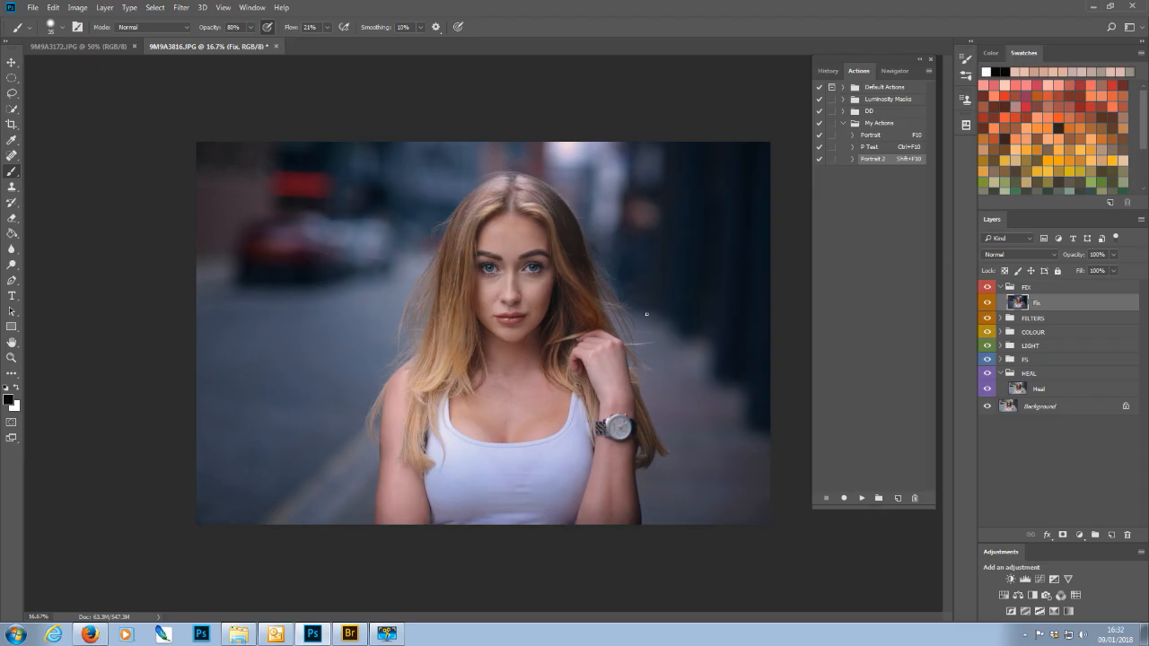
Step: Sample a skin tone from the woman's upper chest and set the brush to 12% opacity with a slightly lower flow
key("ctrl+plus")
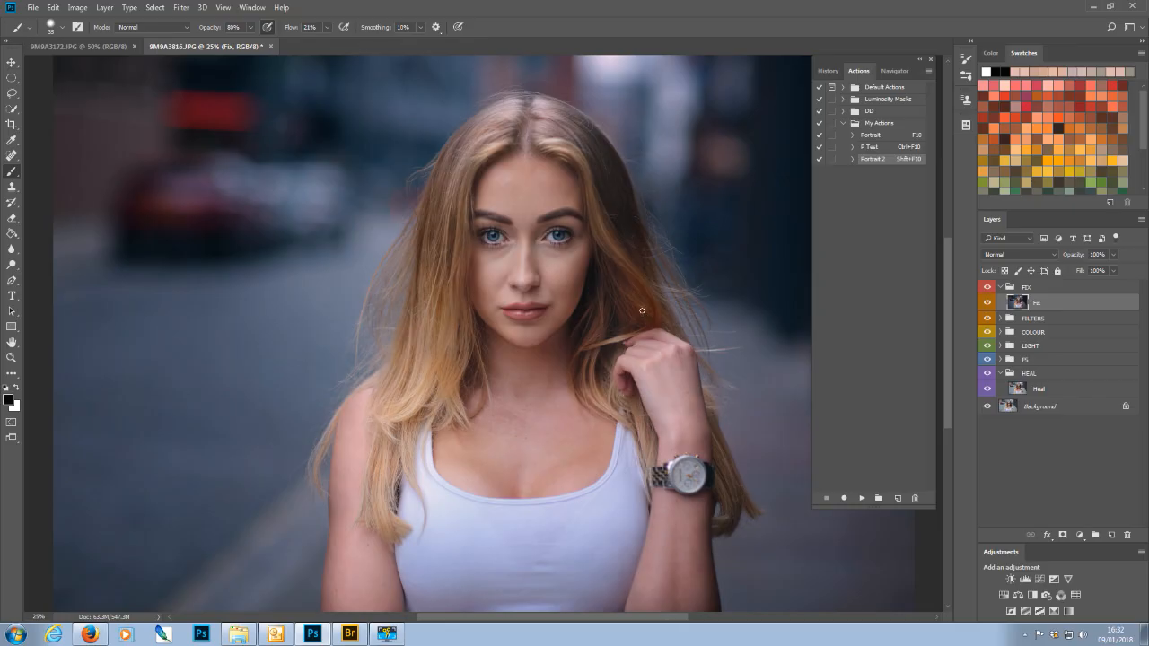
key("ctrl+plus")
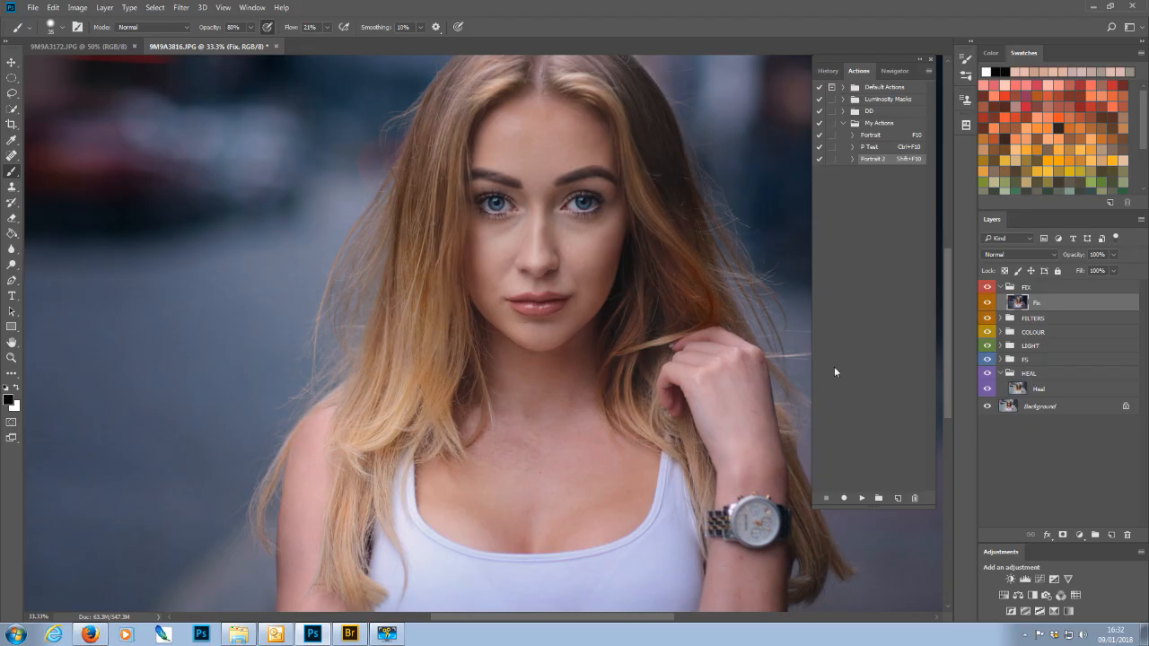
mouse_move(947, 326)
left_mouse_down()
mouse_move(948, 347)
mouse_move(948, 326)
left_mouse_up()
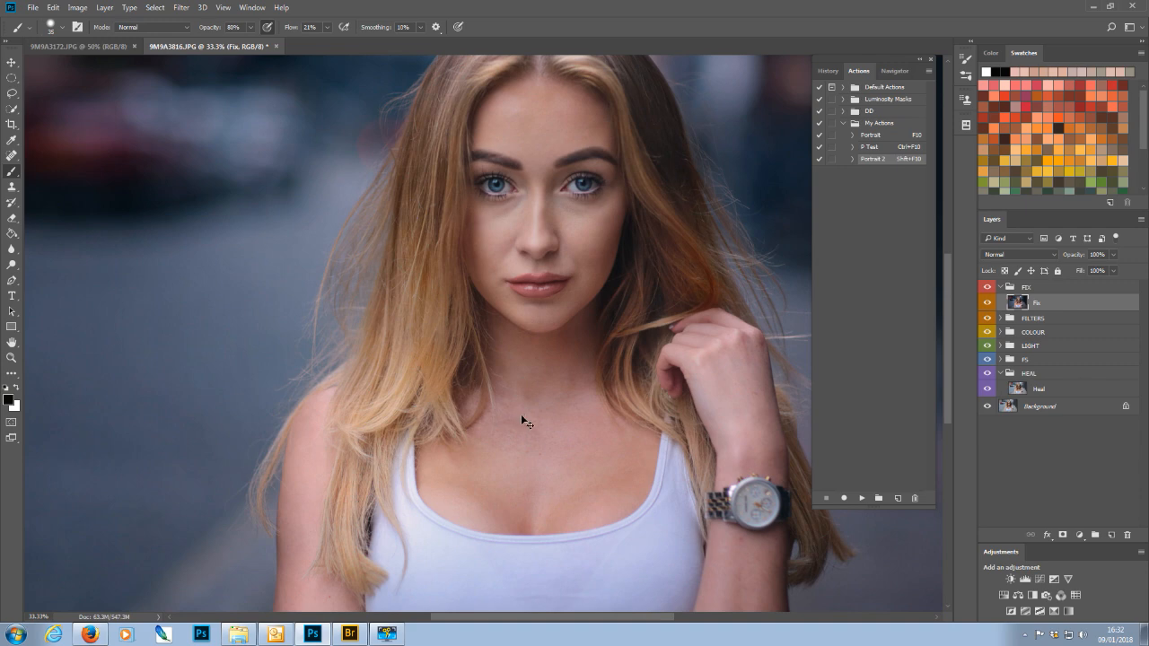
key("ctrl+plus")
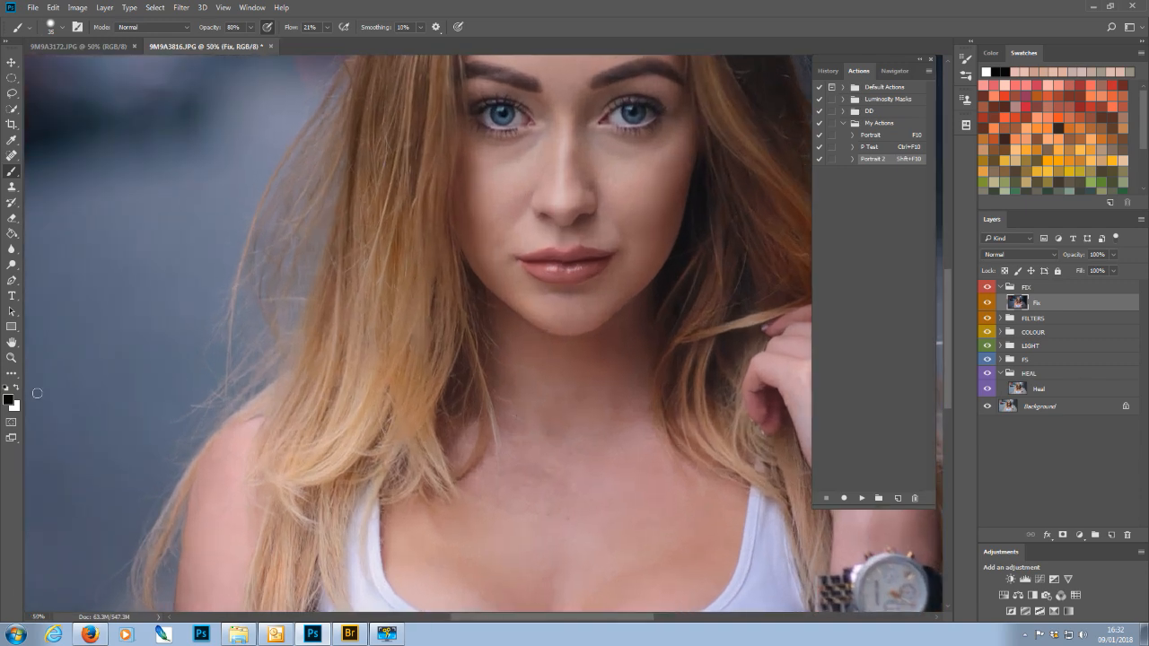
key("i")
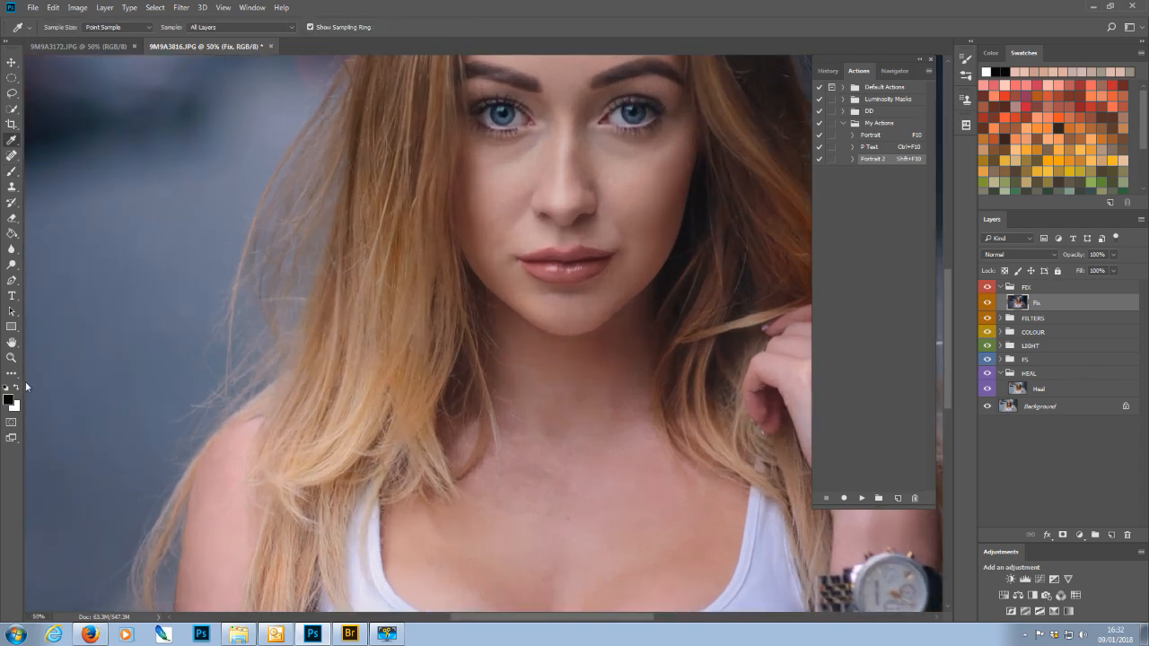
left_click(487, 520)
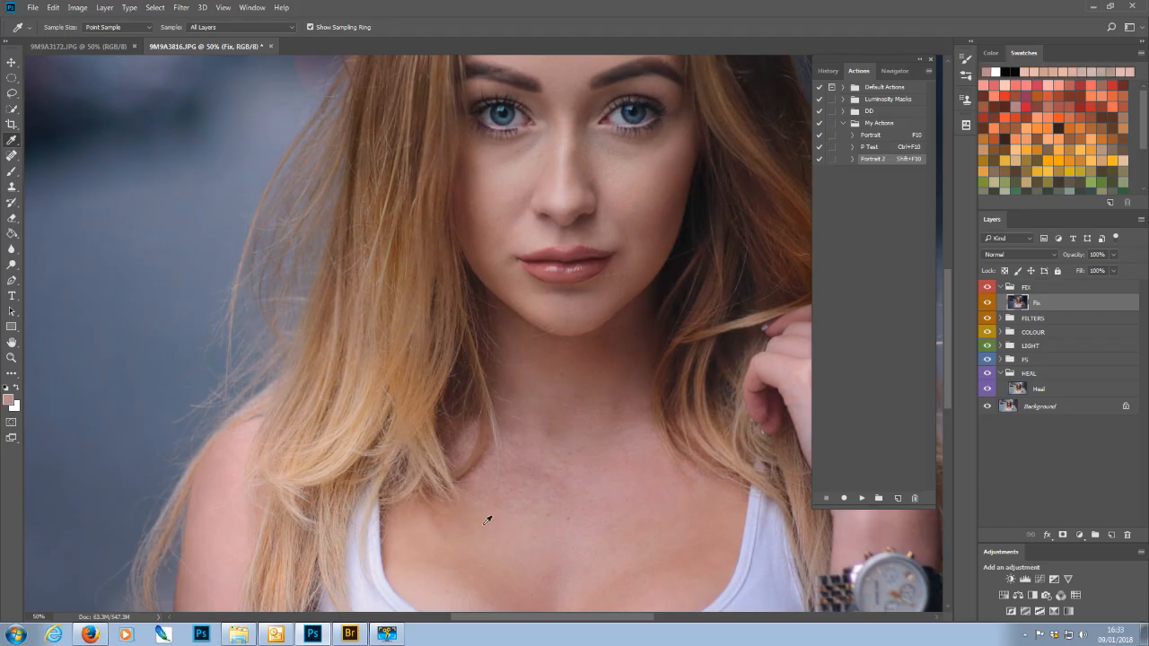
left_click(481, 513)
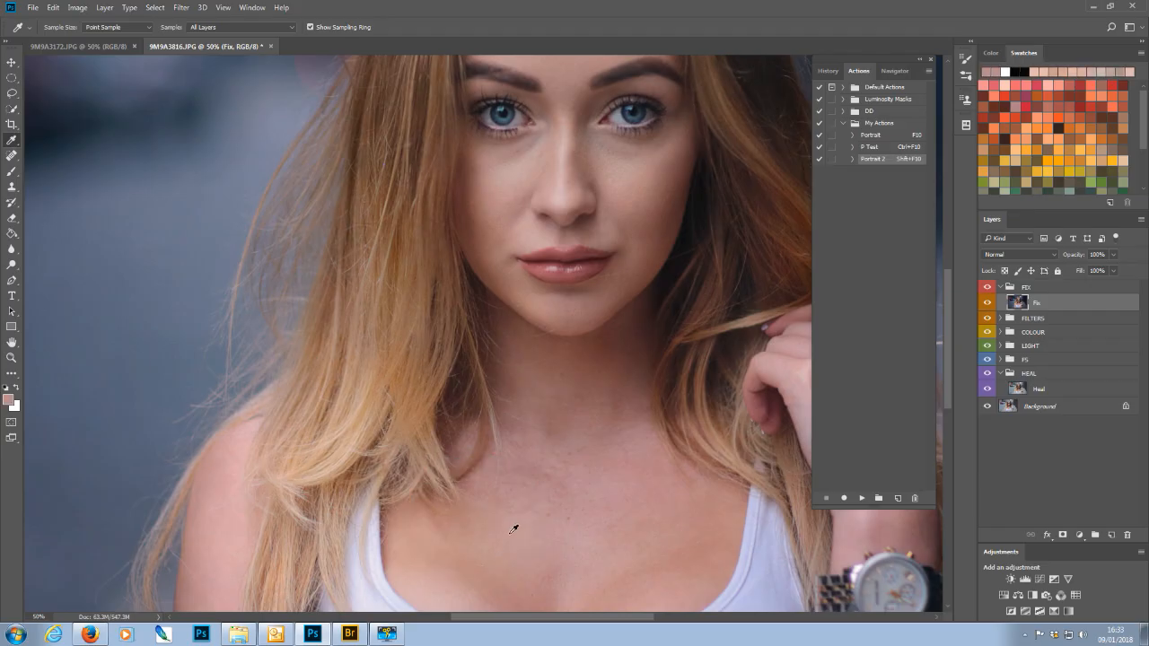
left_click(501, 527)
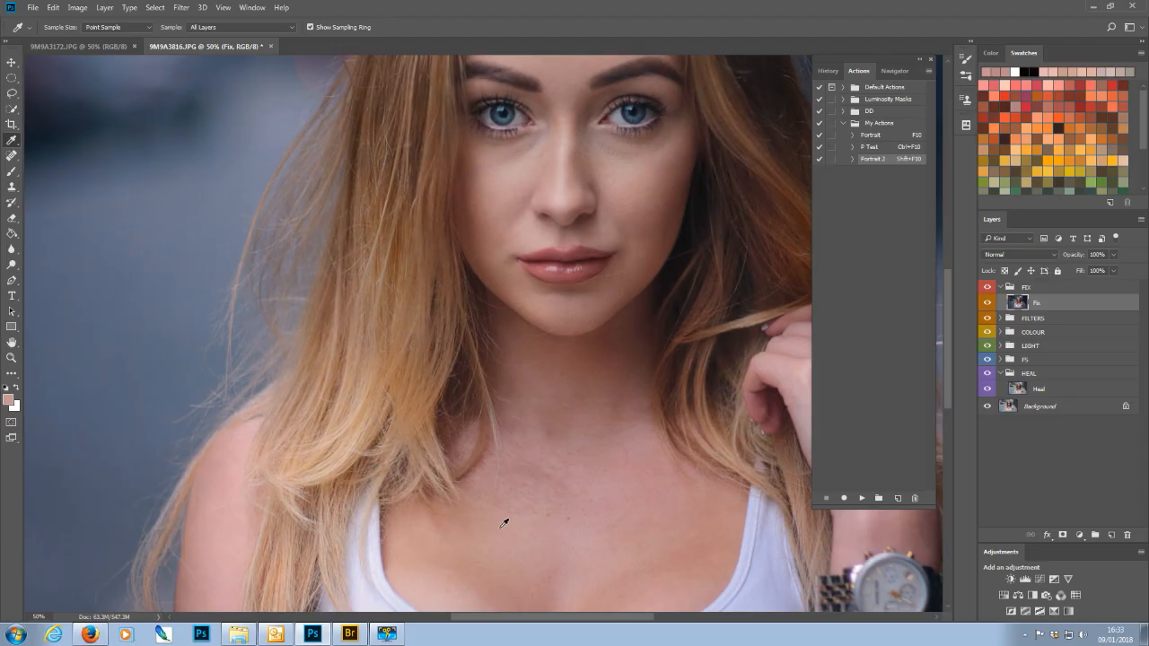
key("b")
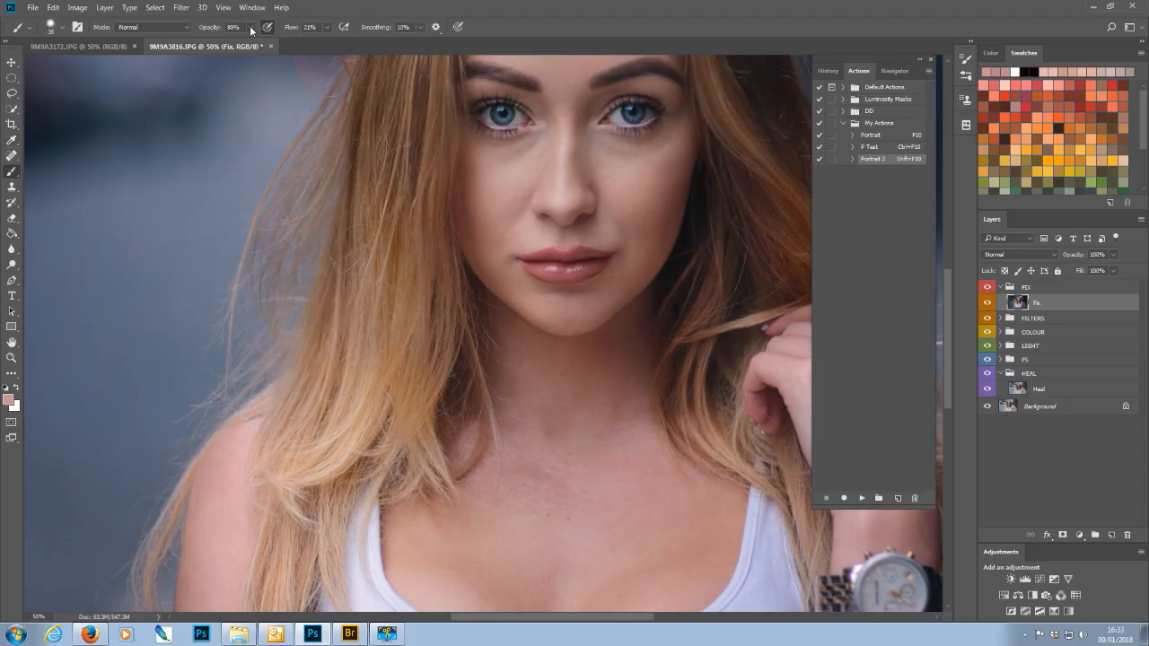
left_click(208, 42)
left_click(326, 28)
left_click(323, 43)
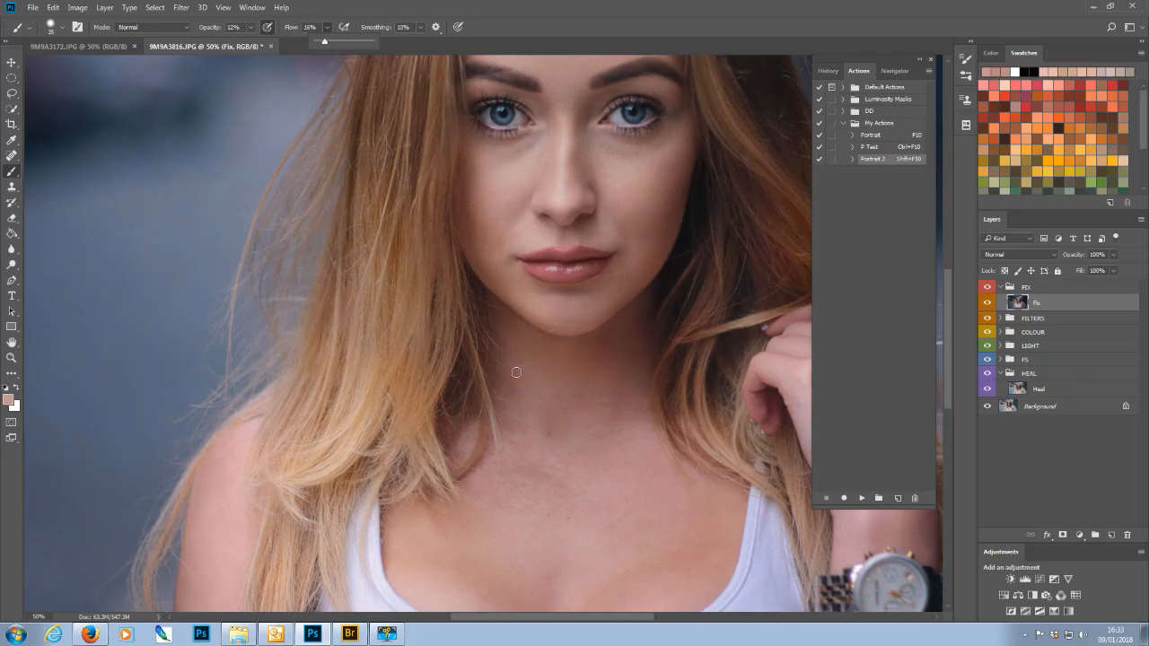
Step: Paint the sampled tone over the uneven neck and chest skin with a soft 70 to 100 px brush, comparing the Fix layer hidden and shown
key("bracketright")
key("bracketright")
key("bracketright")
key("bracketright")
key("bracketright")
key("bracketright")
key("bracketright")
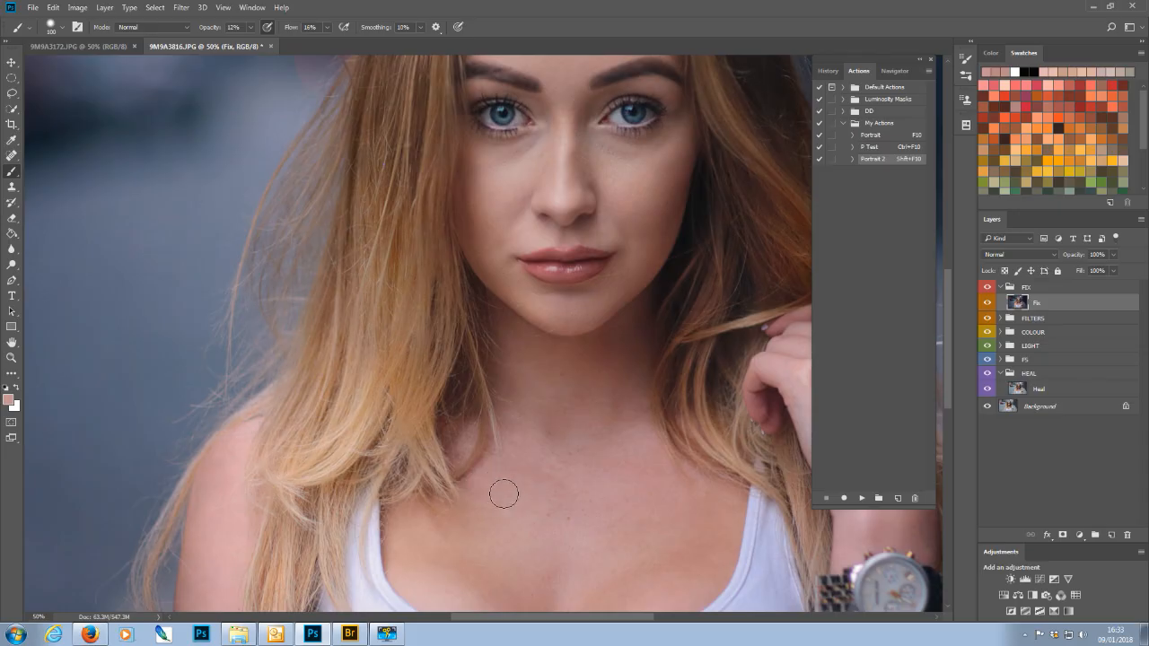
left_click(987, 304)
left_click(986, 304)
key("bracketleft")
key("bracketleft")
key("bracketleft")
key("ctrl+minus")
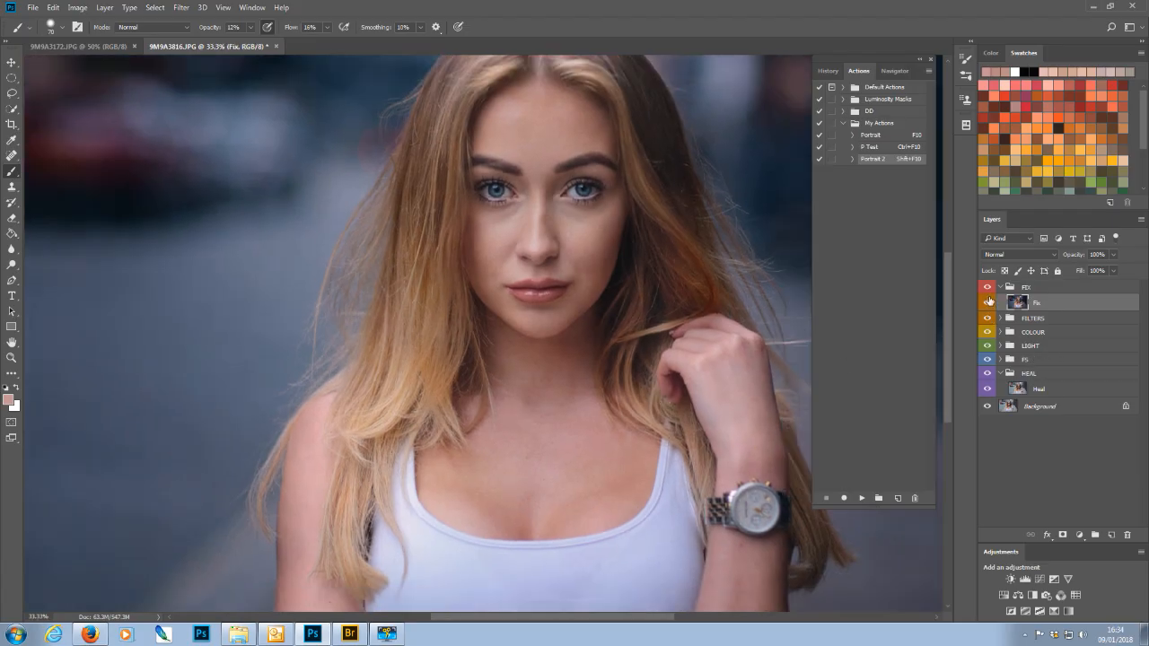
left_click(988, 302)
left_click(988, 303)
Step: Add a Hue/Saturation adjustment layer above the Fix layer and lower its saturation to slightly below -12
left_click(1005, 596)
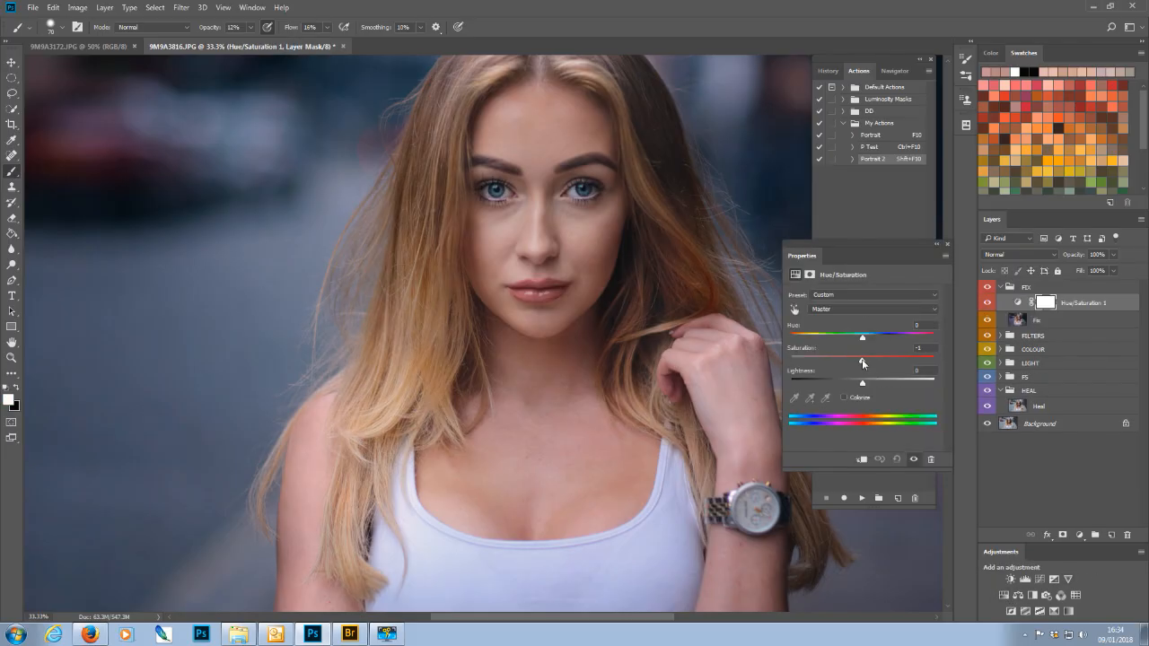
left_click_drag(862, 359, 854, 362)
key("ctrl+plus")
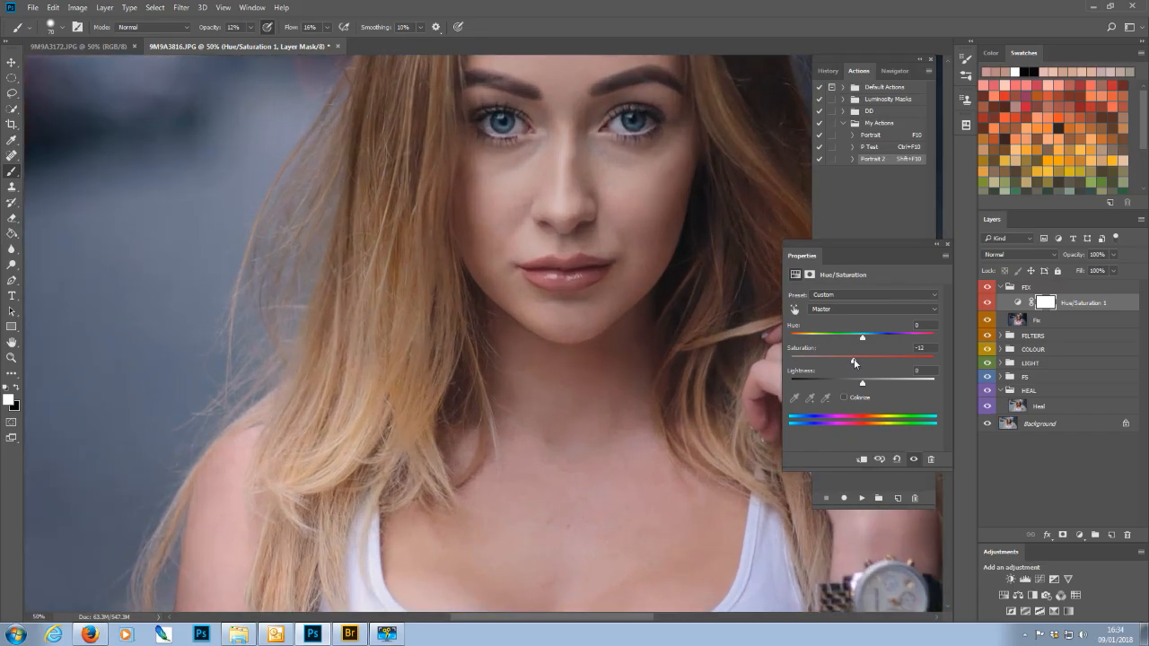
left_click_drag(854, 363, 851, 363)
left_click(947, 245)
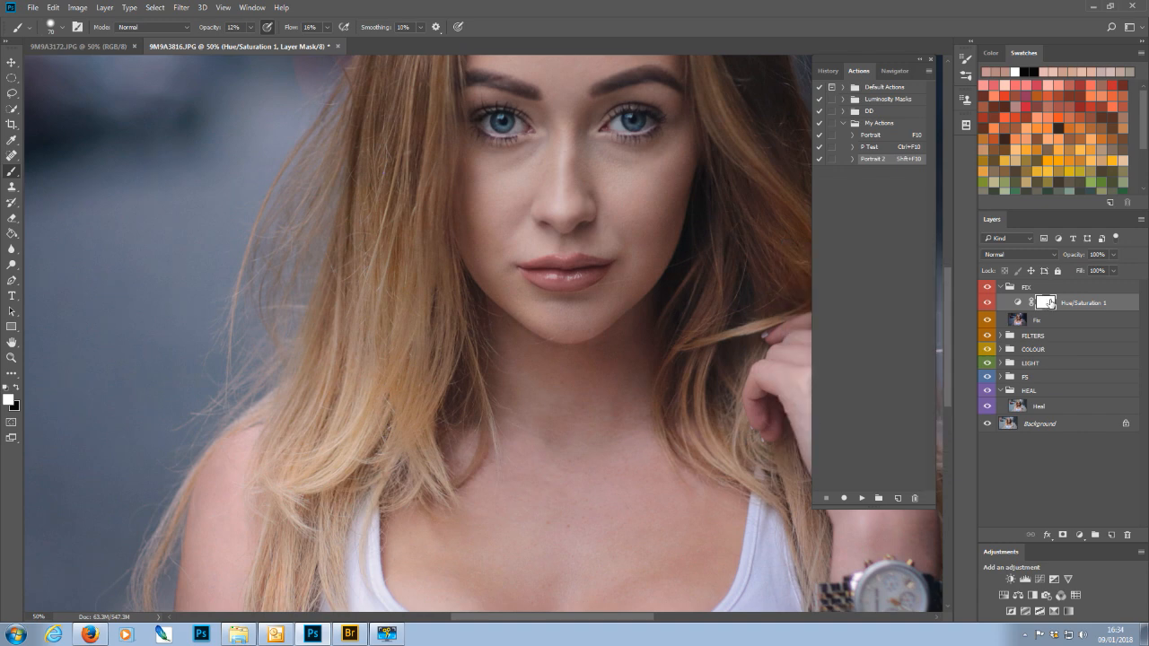
Step: Invert the Hue/Saturation mask to black and paint white with a larger, more opaque brush to restore the desaturation on a small skin area
key("ctrl+i")
key("bracketright")
key("bracketright")
left_click(250, 27)
left_click(284, 43)
key("bracketright")
key("bracketright")
key("bracketleft")
key("bracketleft")
Step: Compare the portrait with the Hue/Saturation layer hidden and shown, and examine the whole image at different magnifications
left_click(987, 304)
left_click(987, 305)
left_click(988, 307)
left_click(987, 305)
scroll(540, 516, "down", 2)
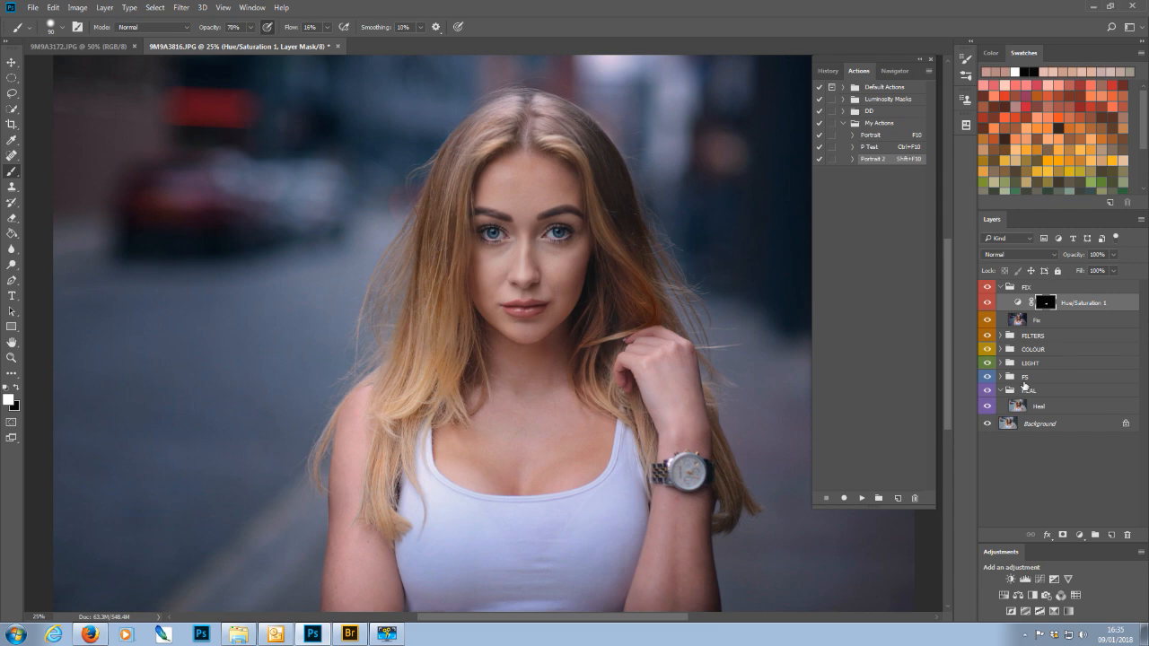
key("ctrl+minus")
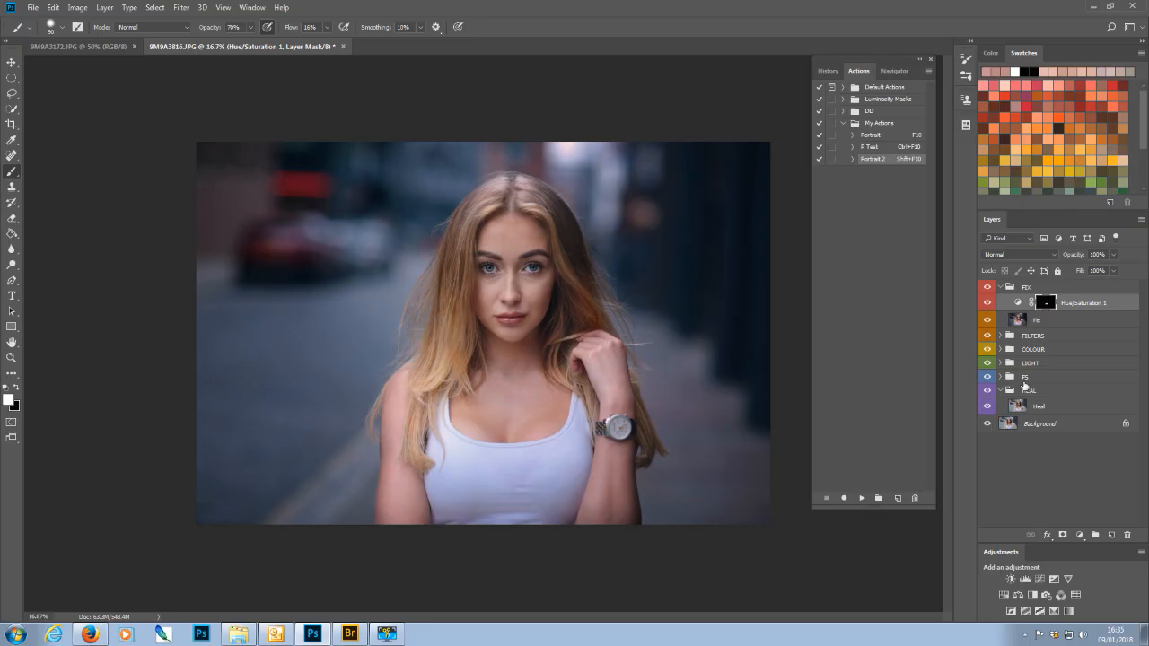
key("ctrl+plus")
key("ctrl+minus")
Step: Duplicate the Fix layer within the FIX group and rename the copy Exposure
left_click(1051, 321)
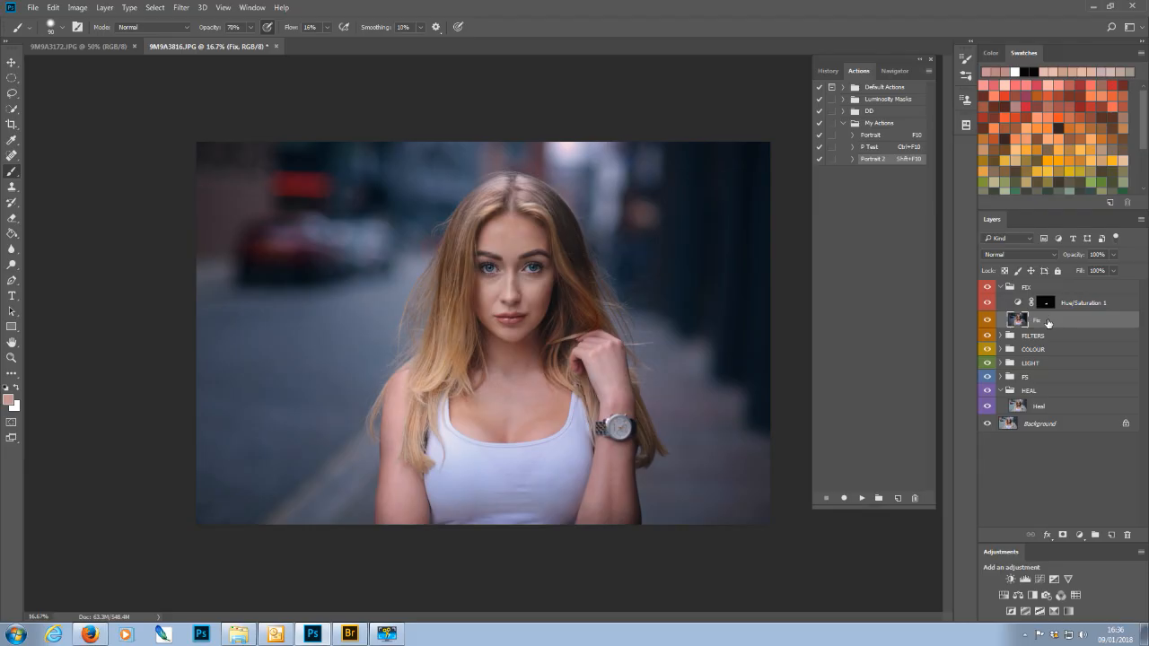
key("ctrl+j")
double_click(1046, 321)
key("BackSpace")
type("Exposure")
key("Return")
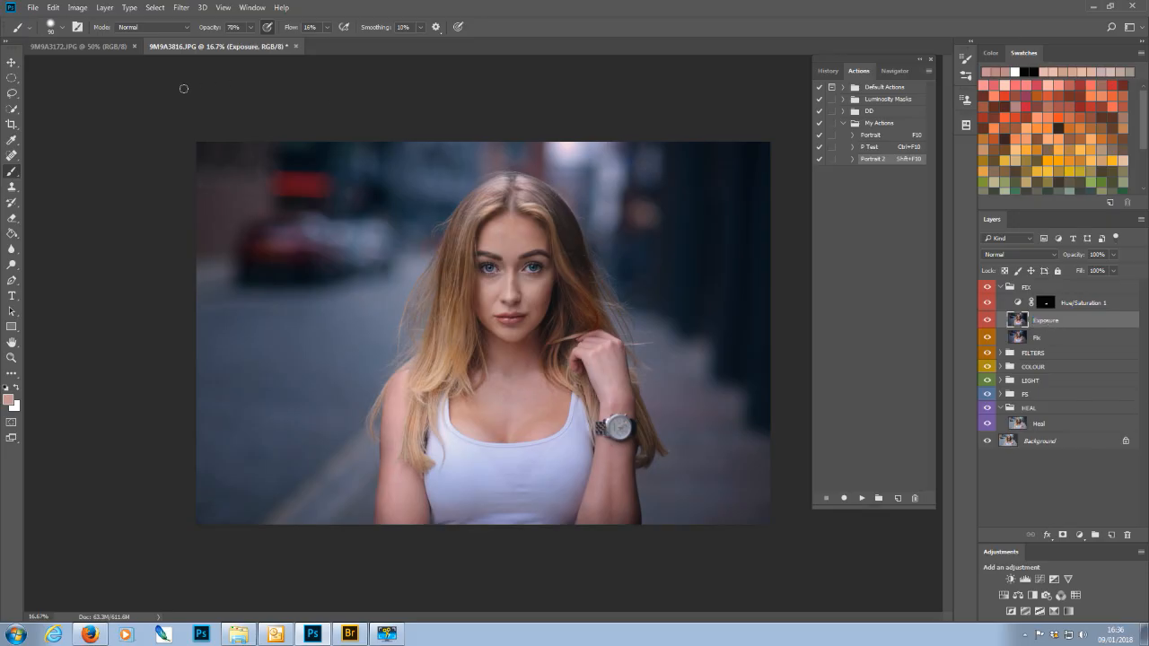
Step: Apply an Exposure adjustment to the Exposure layer with Gamma Correction at about 0.96, leaving Exposure and Offset at zero
left_click(77, 7)
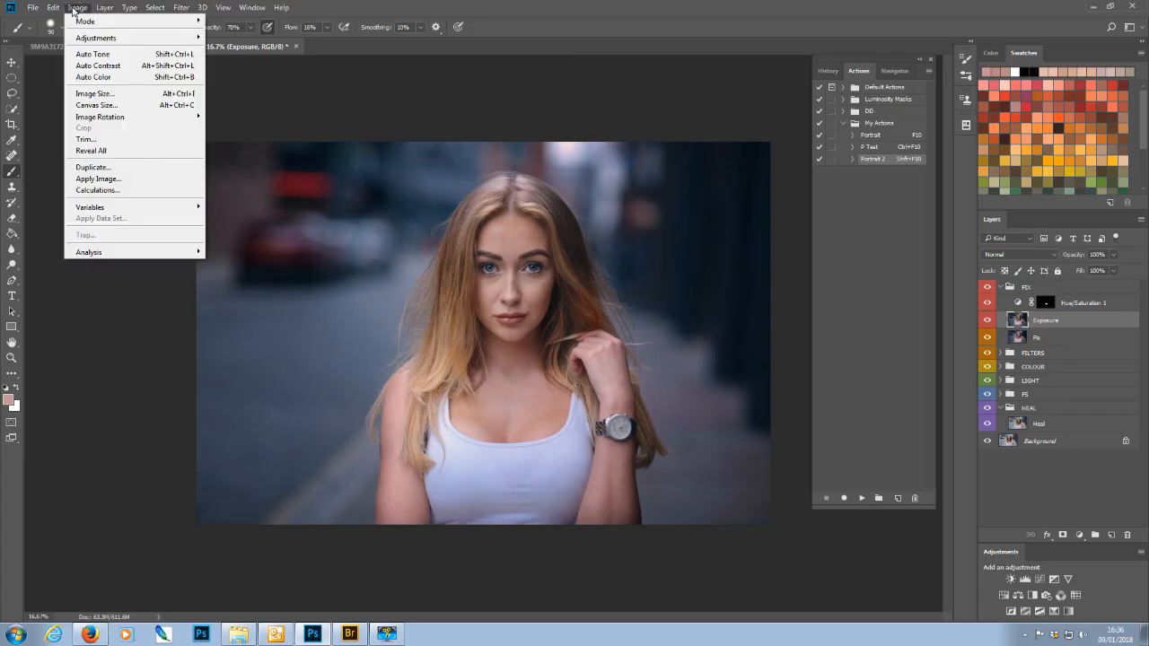
mouse_move(96, 39)
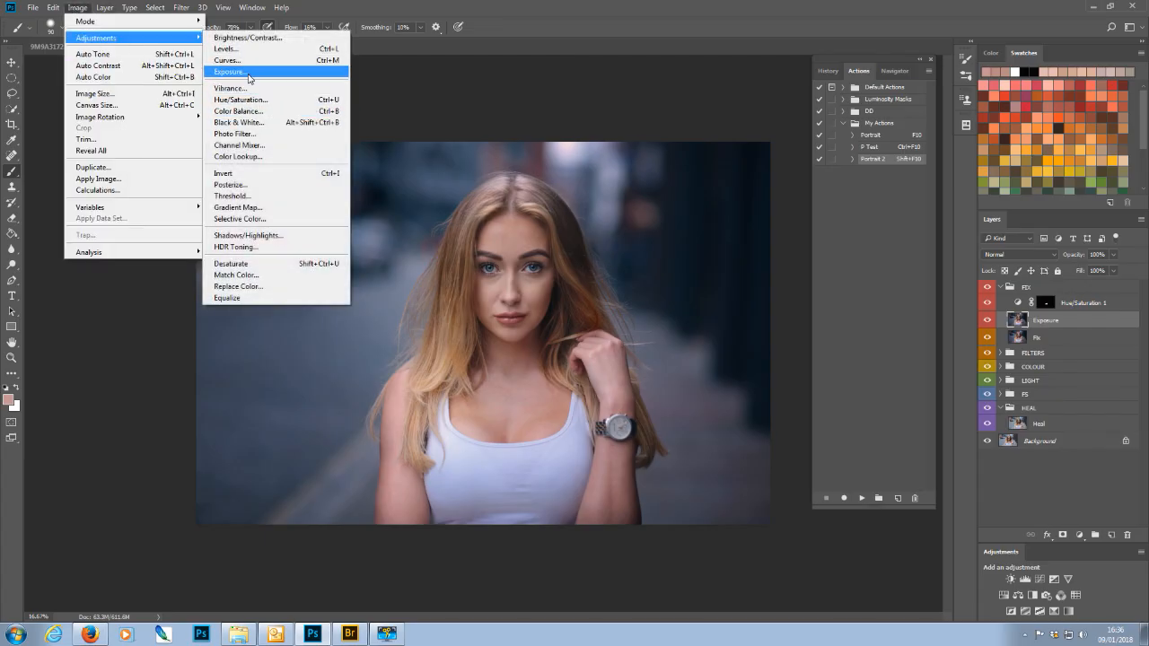
left_click(244, 71)
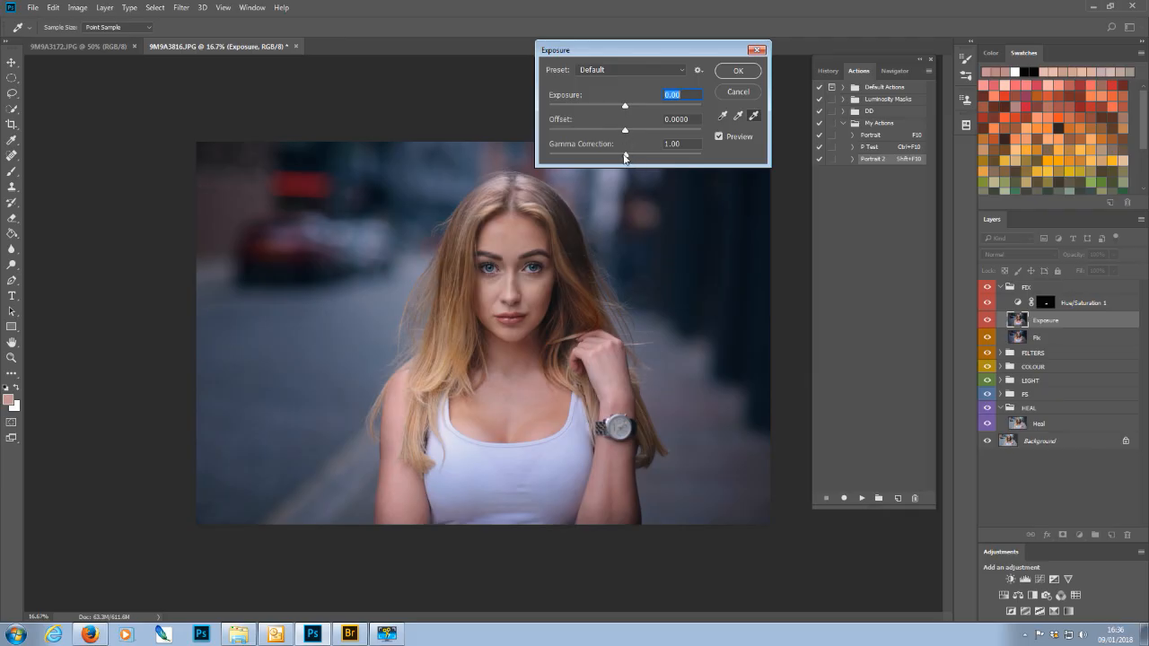
left_click(625, 156)
left_click_drag(625, 159, 617, 159)
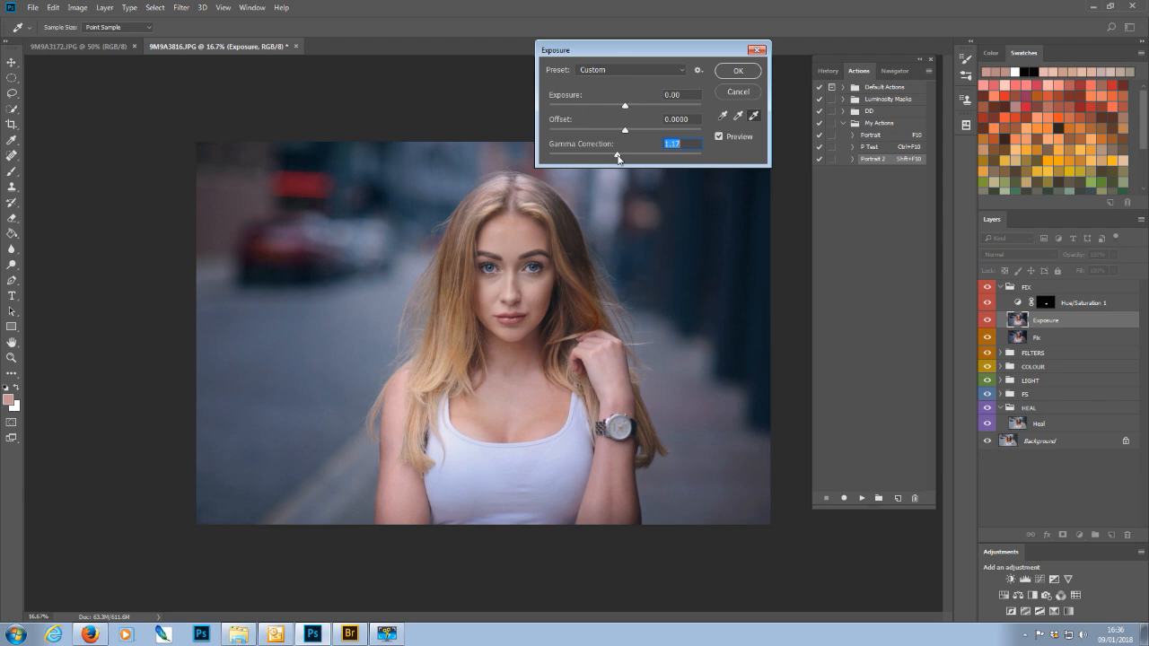
left_click_drag(618, 159, 629, 162)
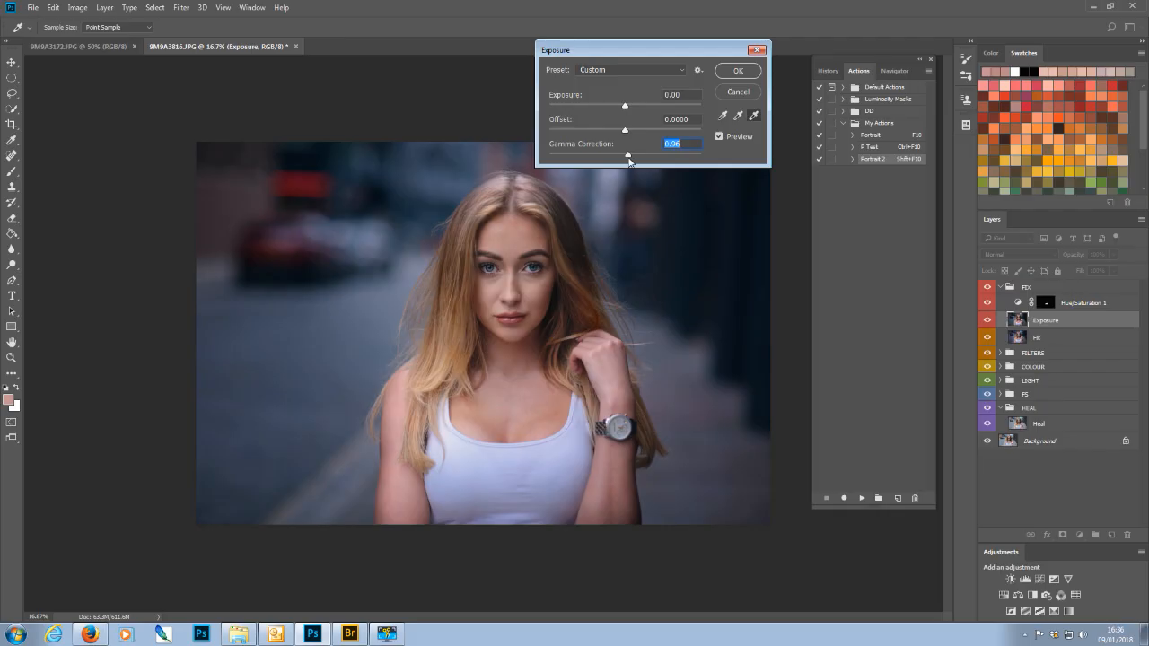
left_click_drag(629, 162, 633, 159)
left_click_drag(631, 158, 630, 158)
left_click(738, 71)
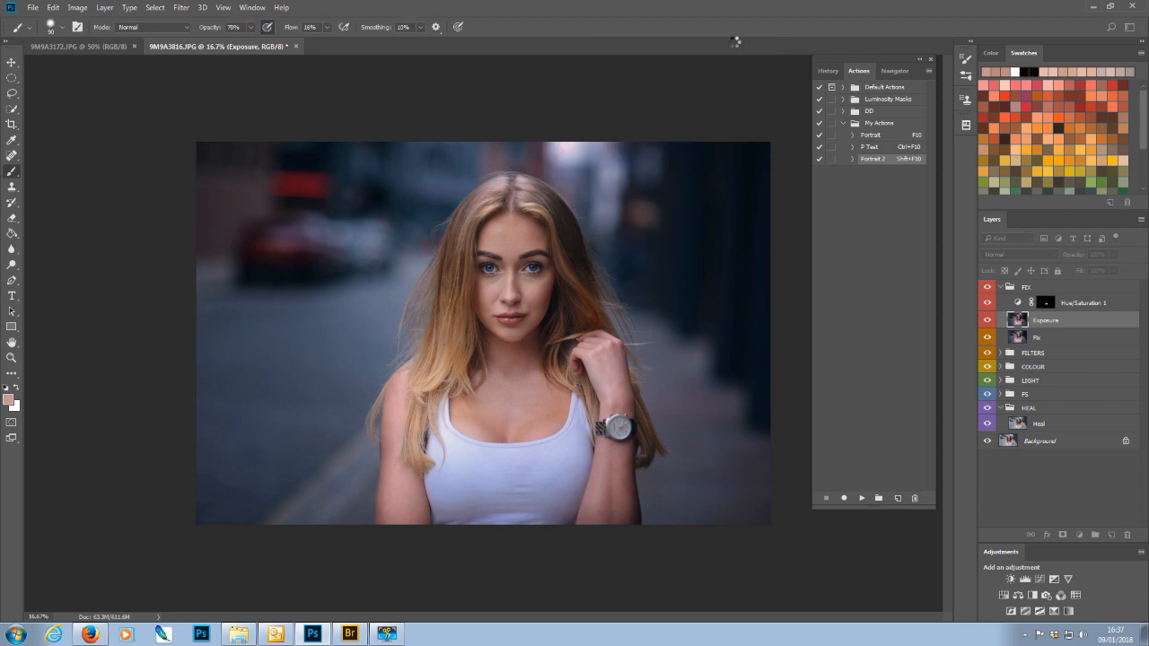
Step: Compare the portrait with the Exposure layer hidden and shown, and examine the overall brightness at different magnifications
left_click(987, 321)
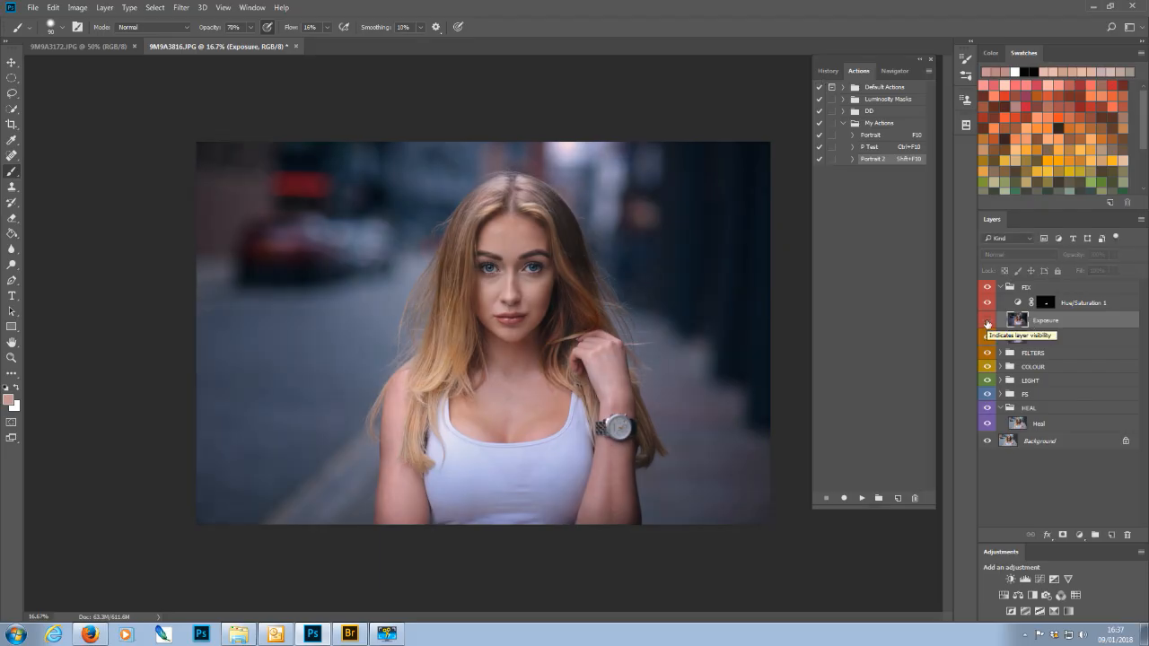
left_click(987, 321)
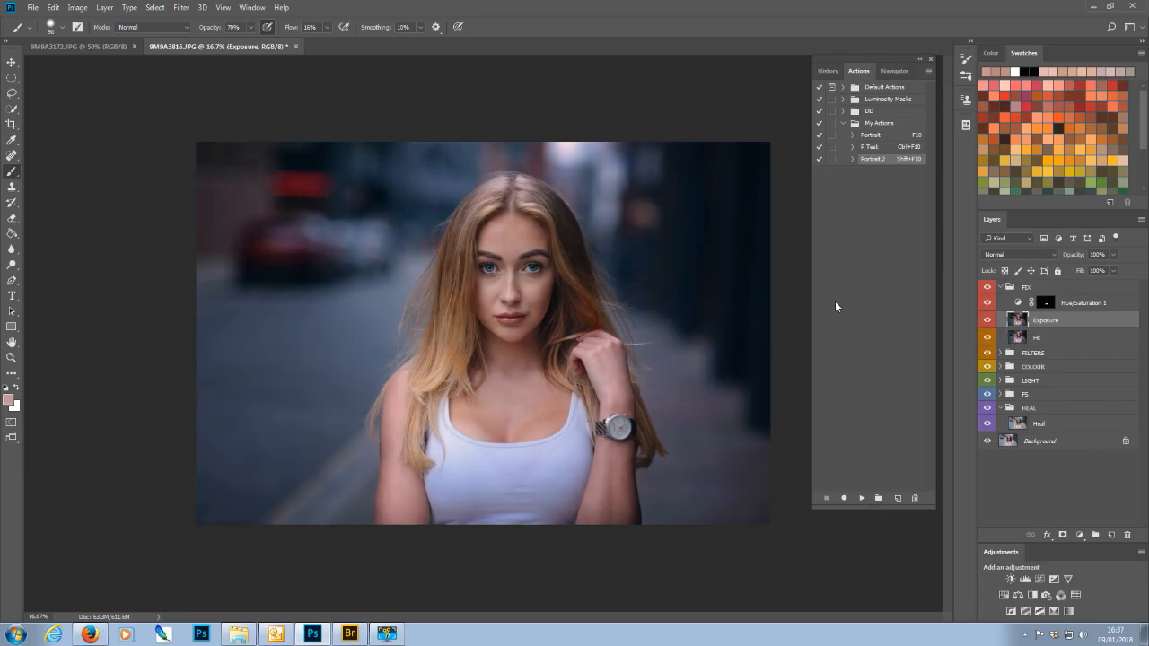
key("ctrl+plus")
key("ctrl+plus")
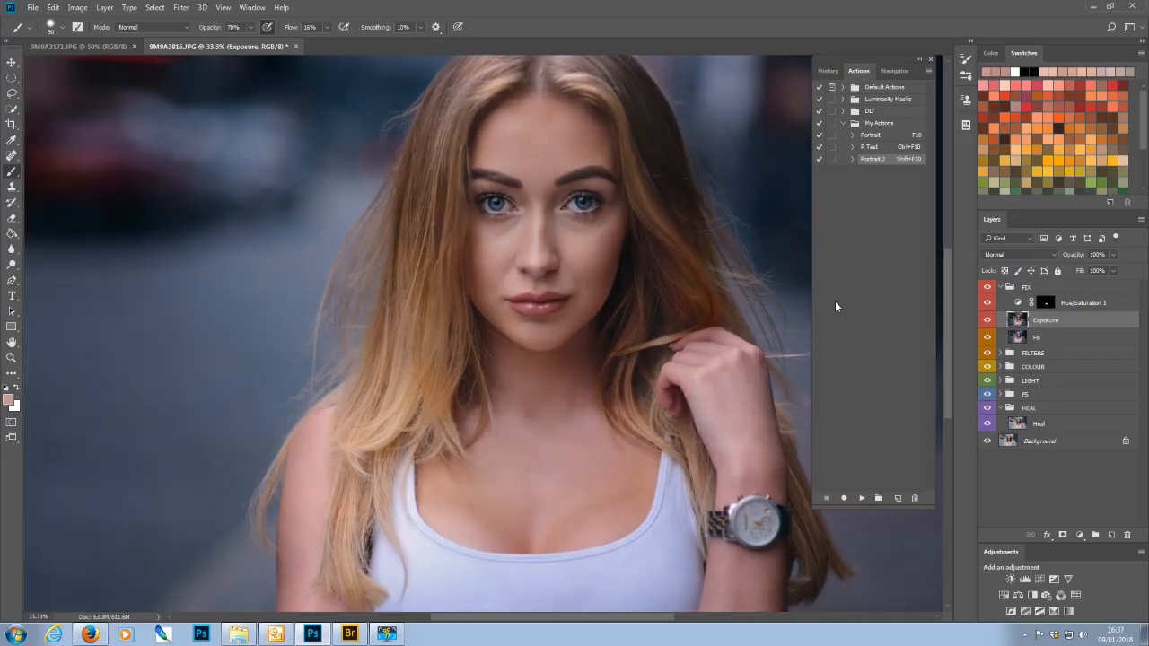
key("ctrl+minus")
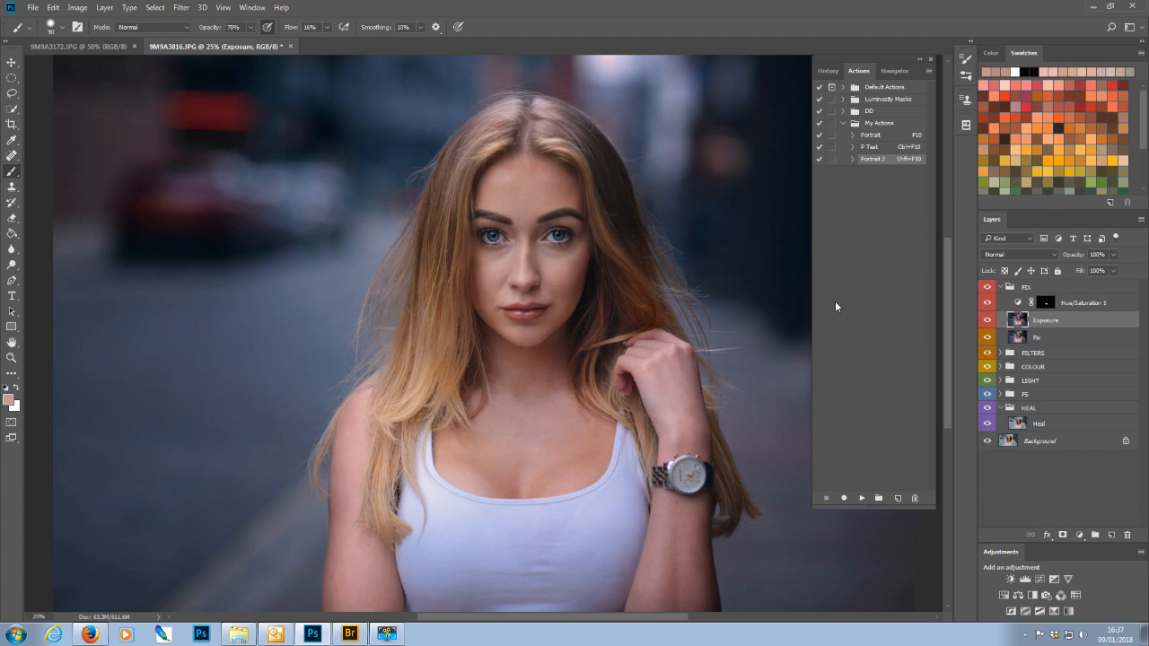
key("ctrl+minus")
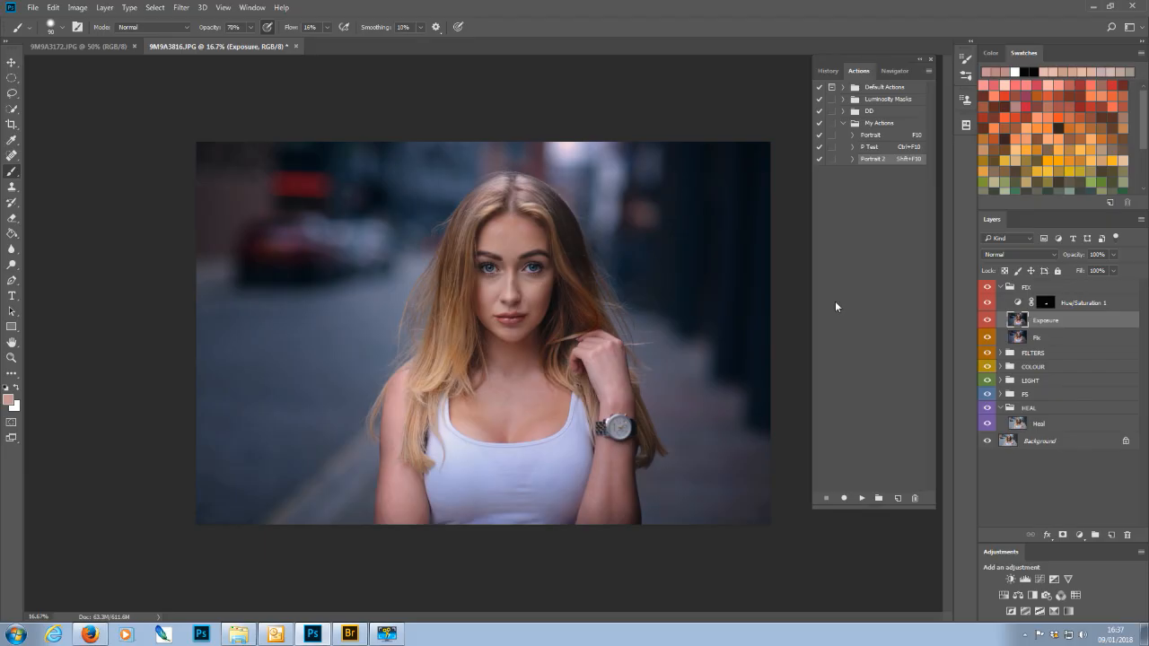
key("ctrl+plus")
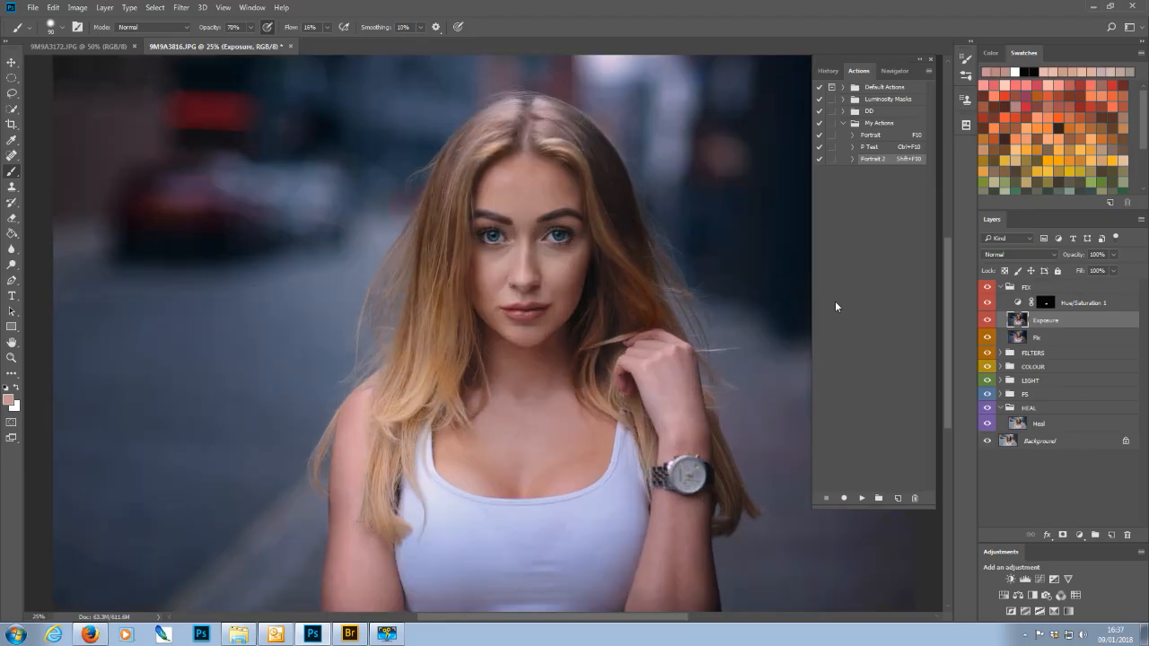
Step: Collapse the FIX and HEAL groups in the layer stack and select the Background layer
key("ctrl+plus")
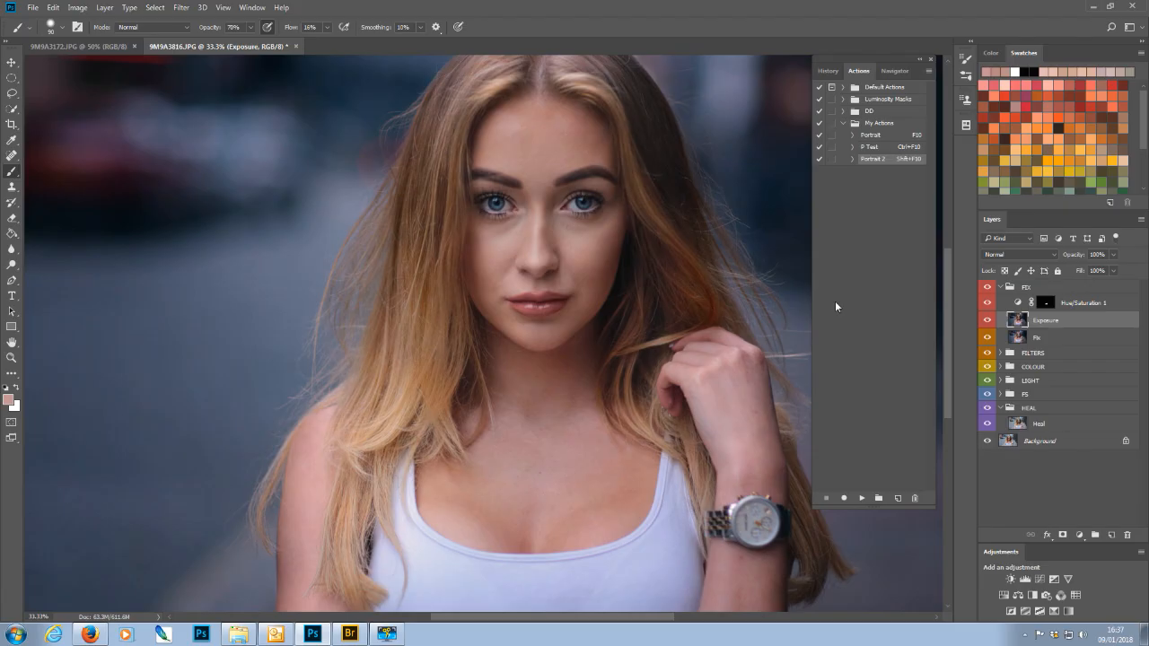
key("ctrl+minus")
key("ctrl+minus")
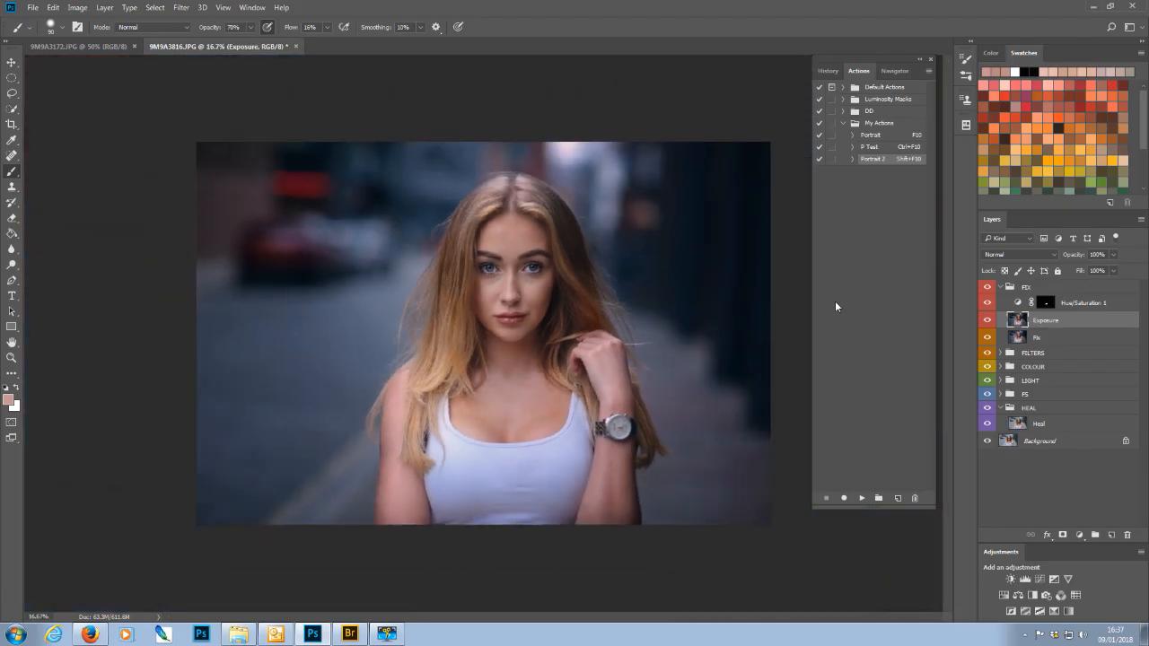
key("ctrl+minus")
key("ctrl+plus")
left_click(1001, 286)
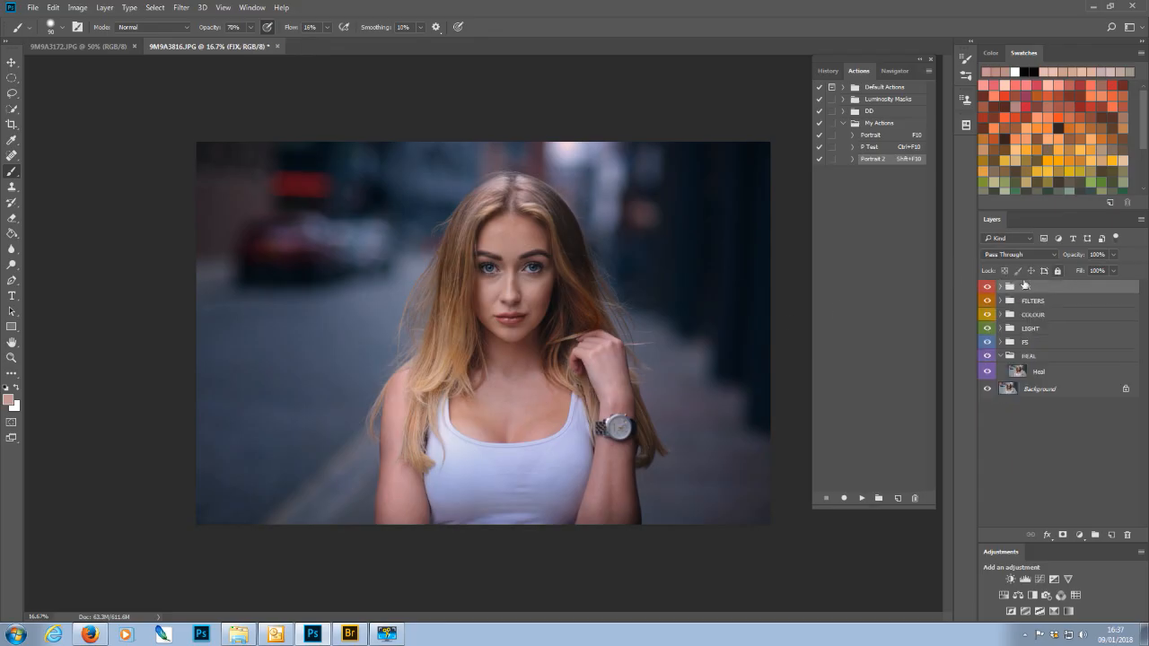
left_click(1000, 356)
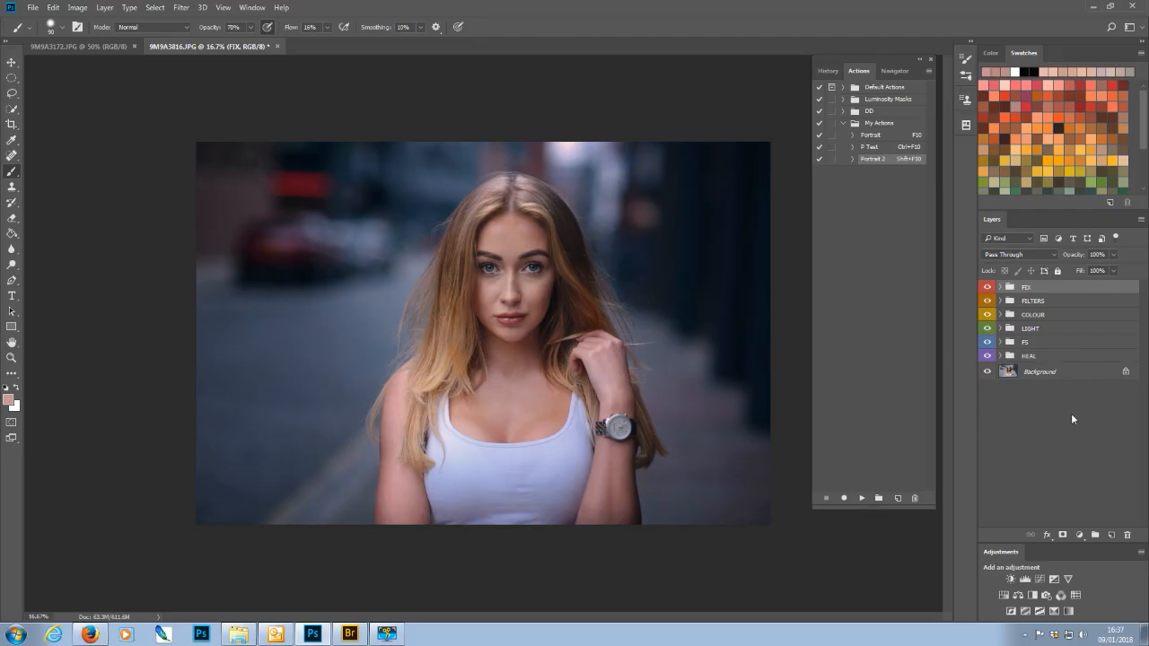
left_click(1043, 371)
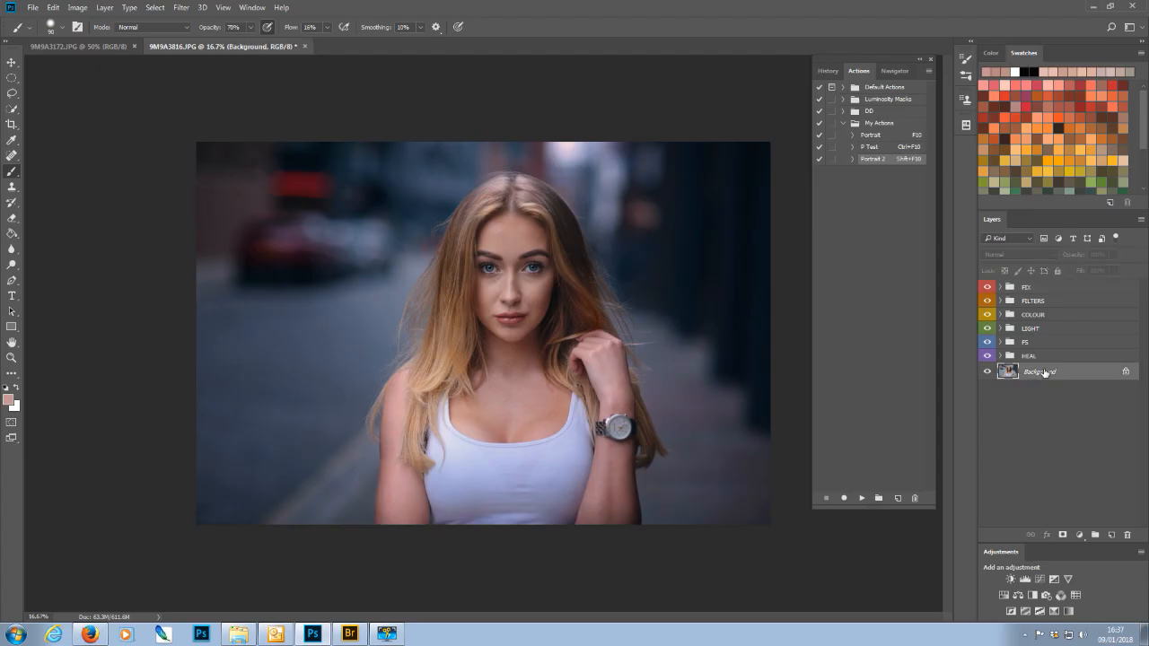
Step: Start a crop of the portrait and trim about a tenth of the width off the image's left side, keeping the full height
key("c")
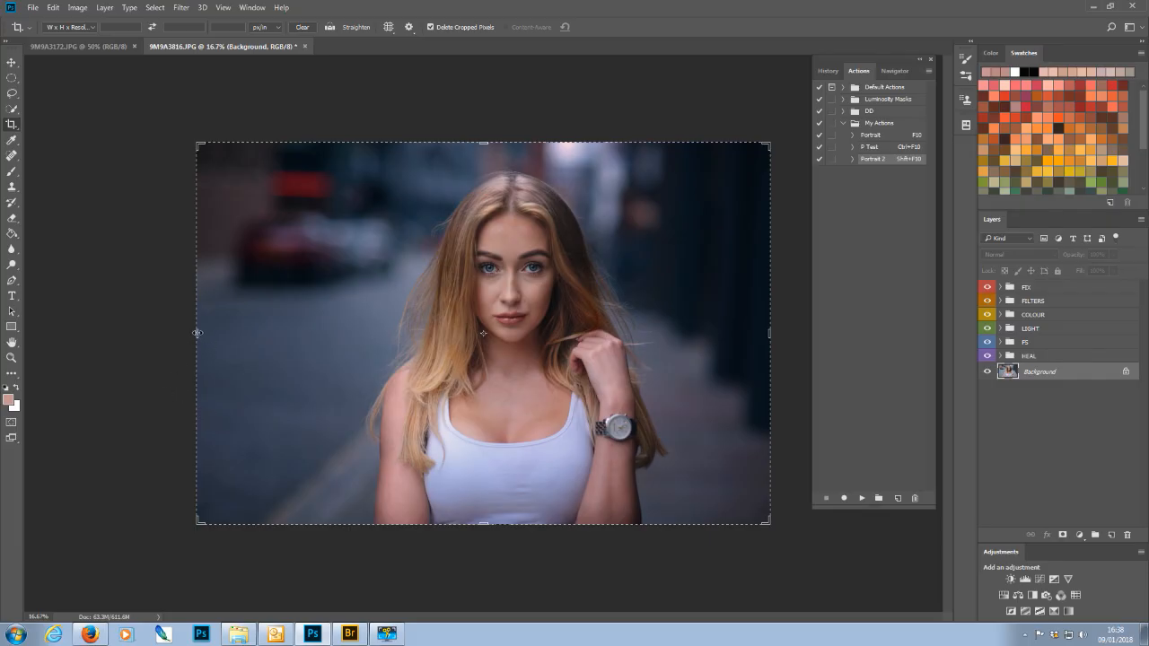
left_click_drag(198, 333, 224, 331)
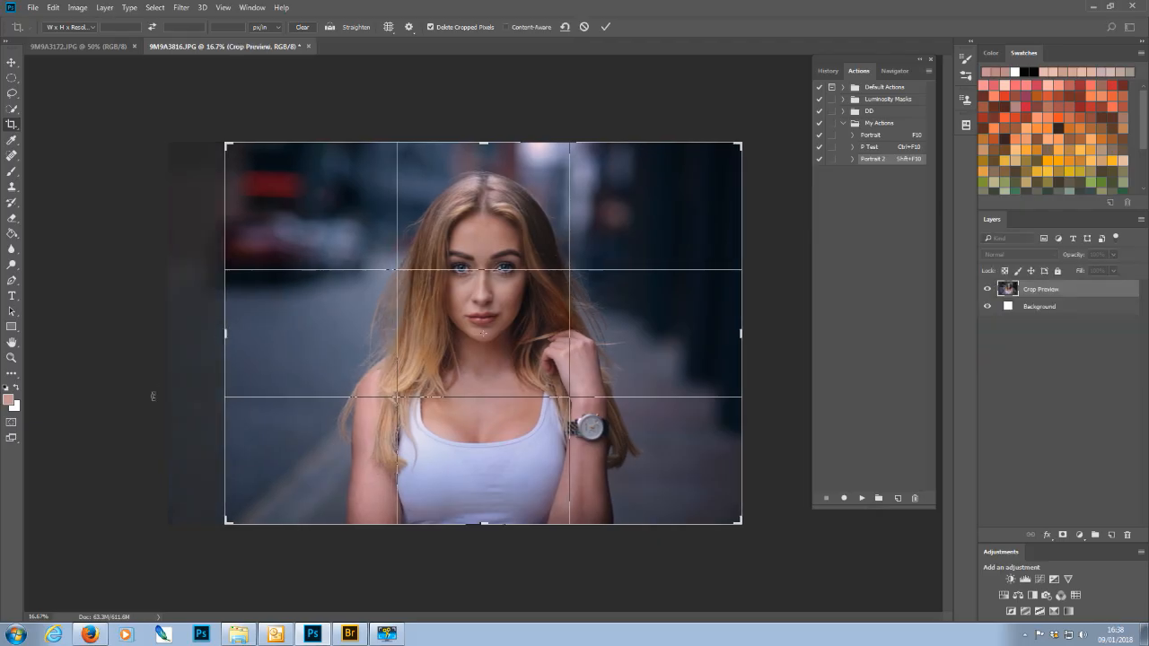
left_click_drag(486, 144, 493, 144)
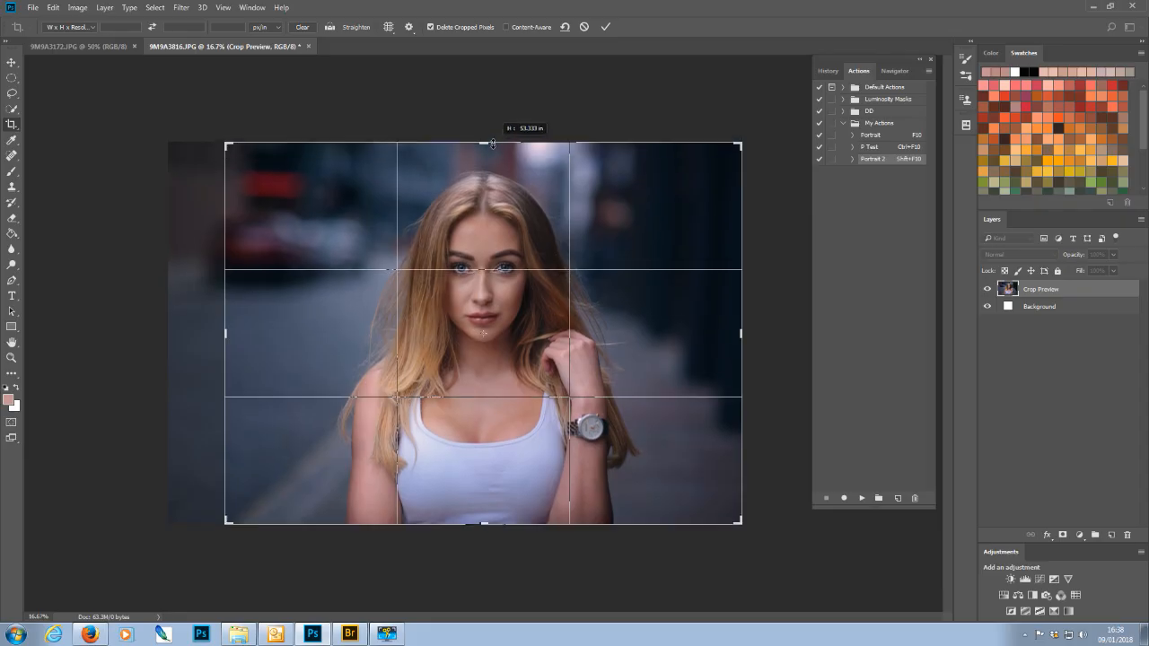
left_click_drag(492, 144, 503, 136)
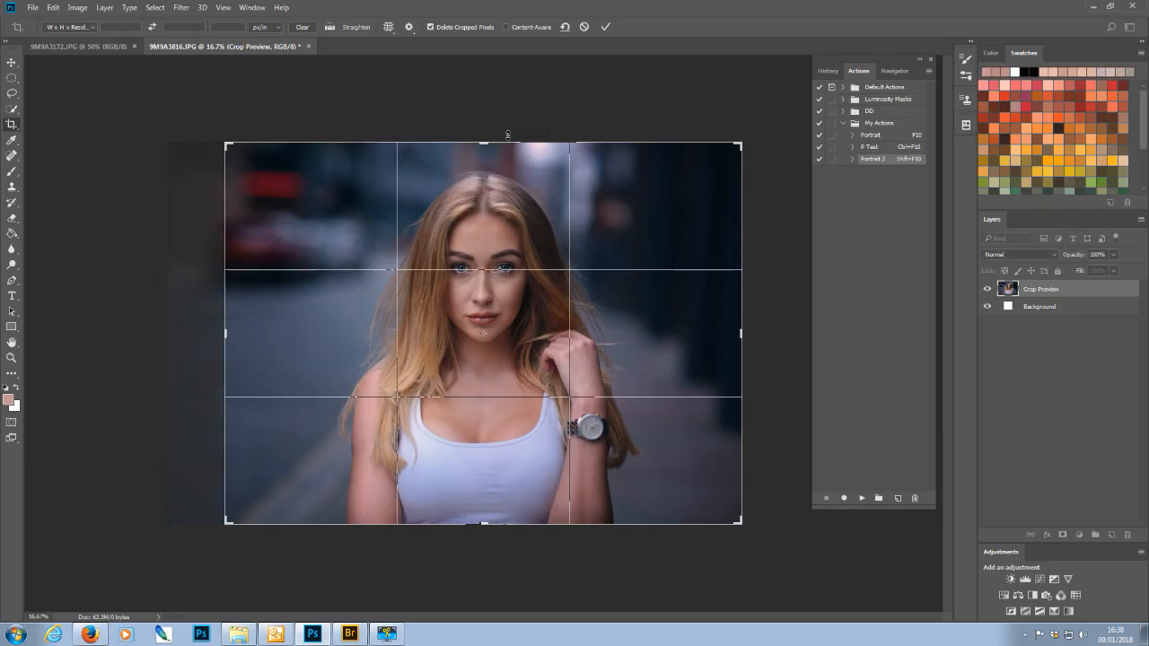
Step: Trim the image's lower edge to a crop height of about 49 in, bring the right edge in slightly, and apply the crop
left_click_drag(484, 524, 486, 512)
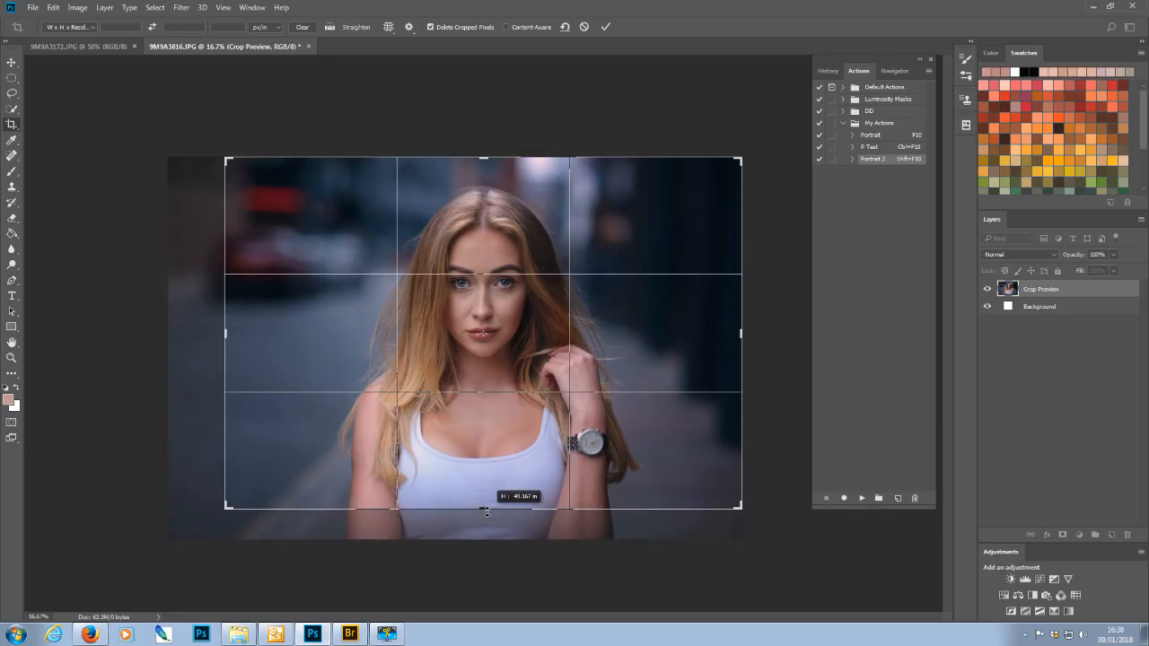
left_click_drag(486, 511, 483, 509)
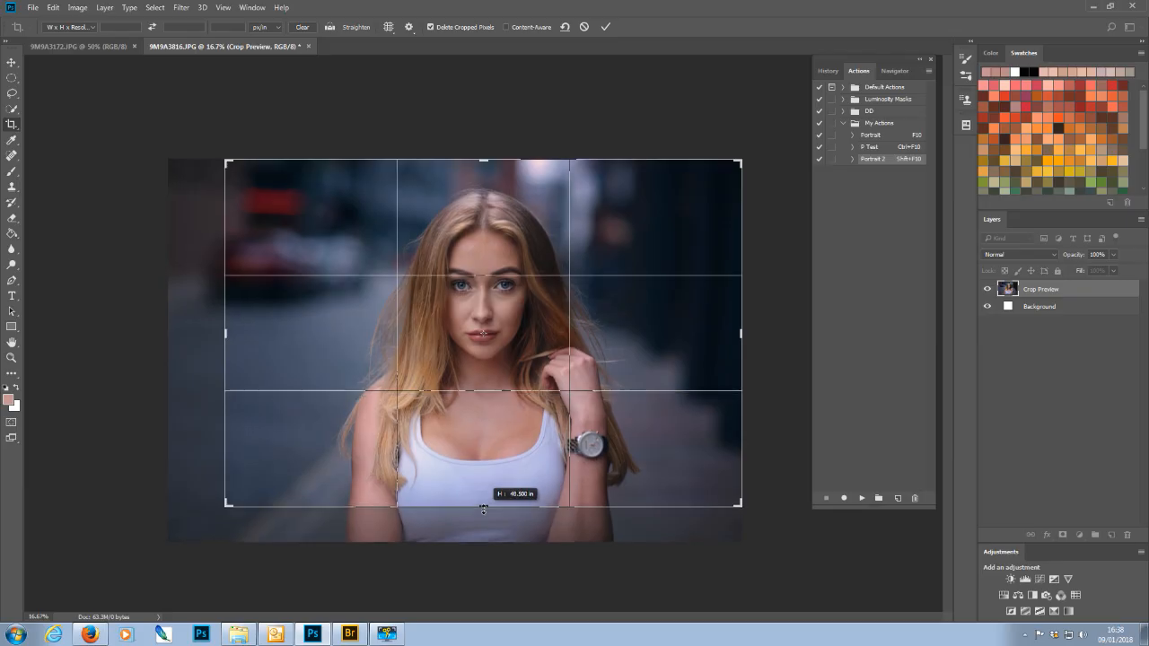
left_click_drag(483, 509, 481, 512)
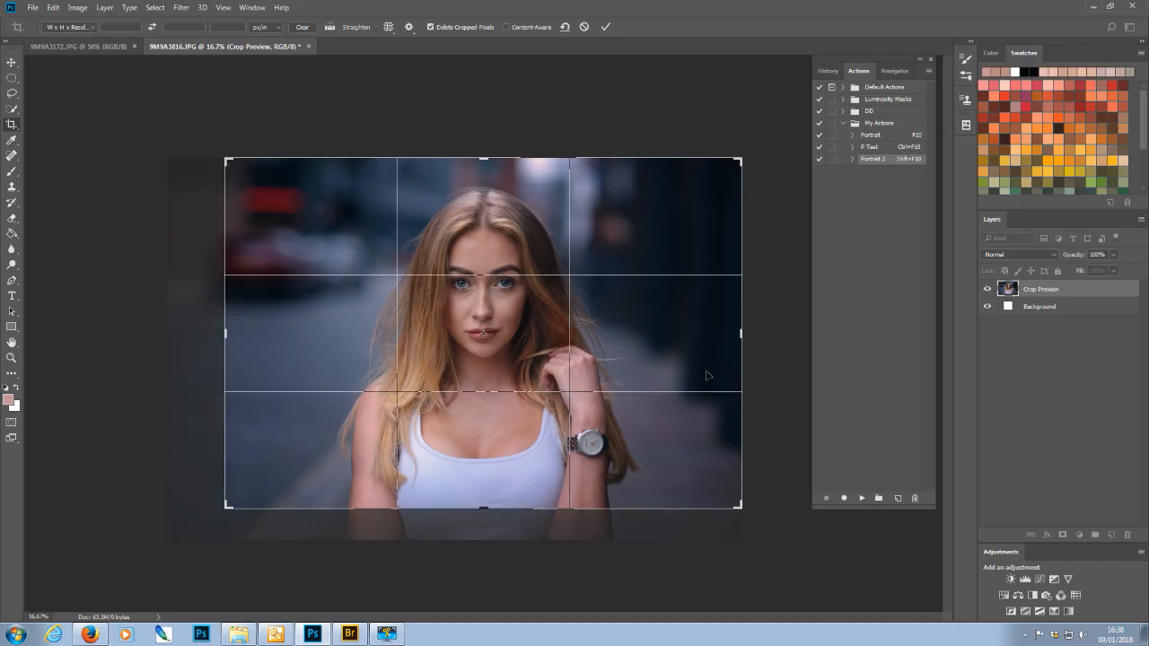
left_click_drag(741, 334, 738, 334)
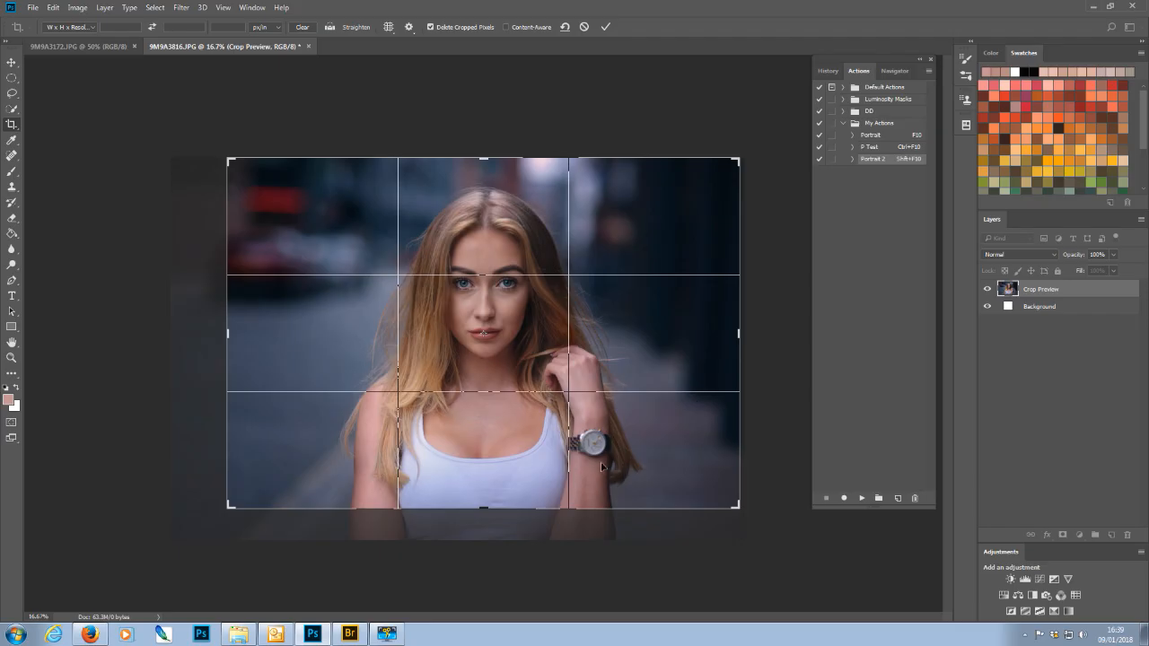
right_click(502, 433)
left_click(535, 408)
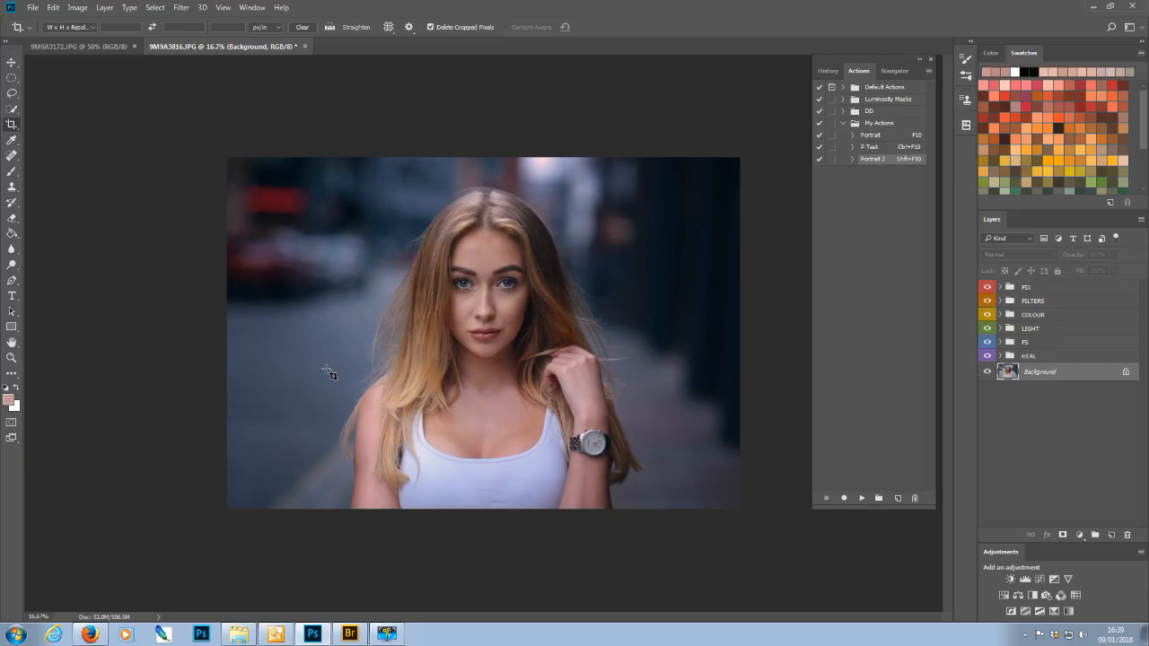
Step: Examine the cropped portrait's framing at different magnifications and leave the Crop tool for the Move tool
key("ctrl+plus")
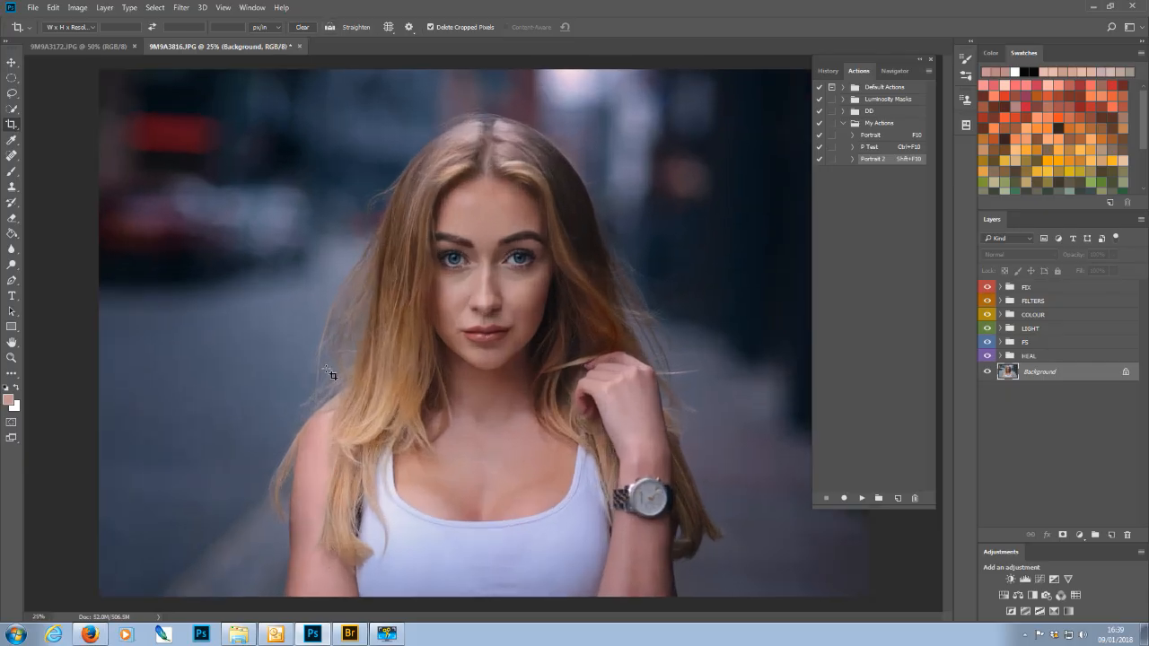
key("ctrl+plus")
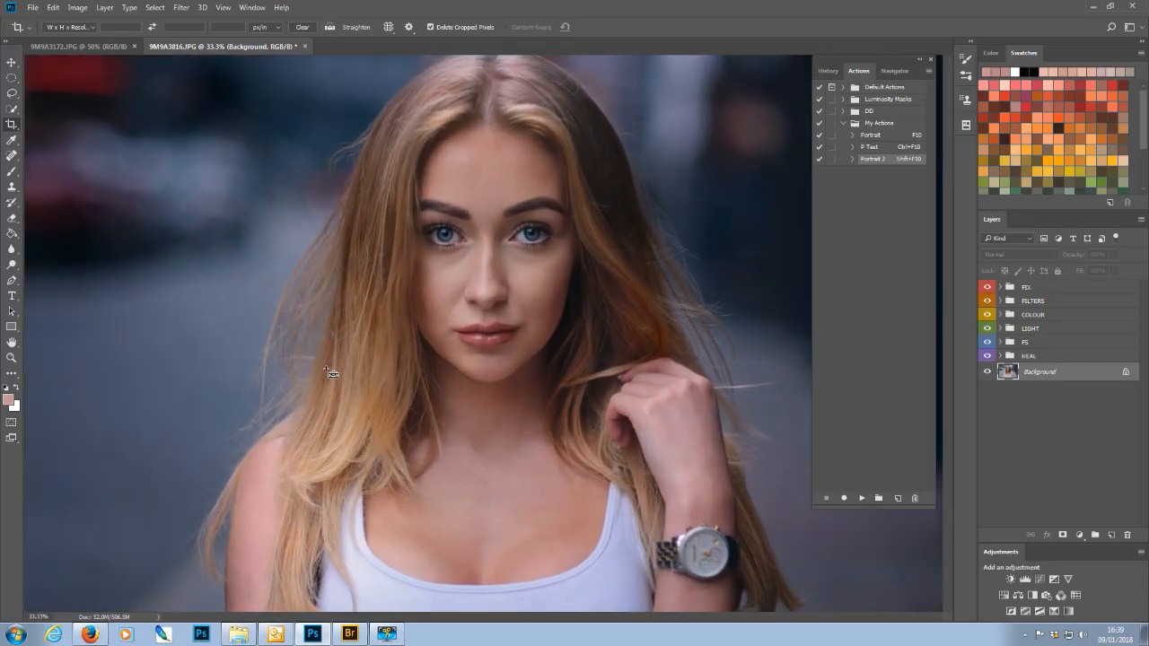
key("ctrl+minus")
key("ctrl+minus")
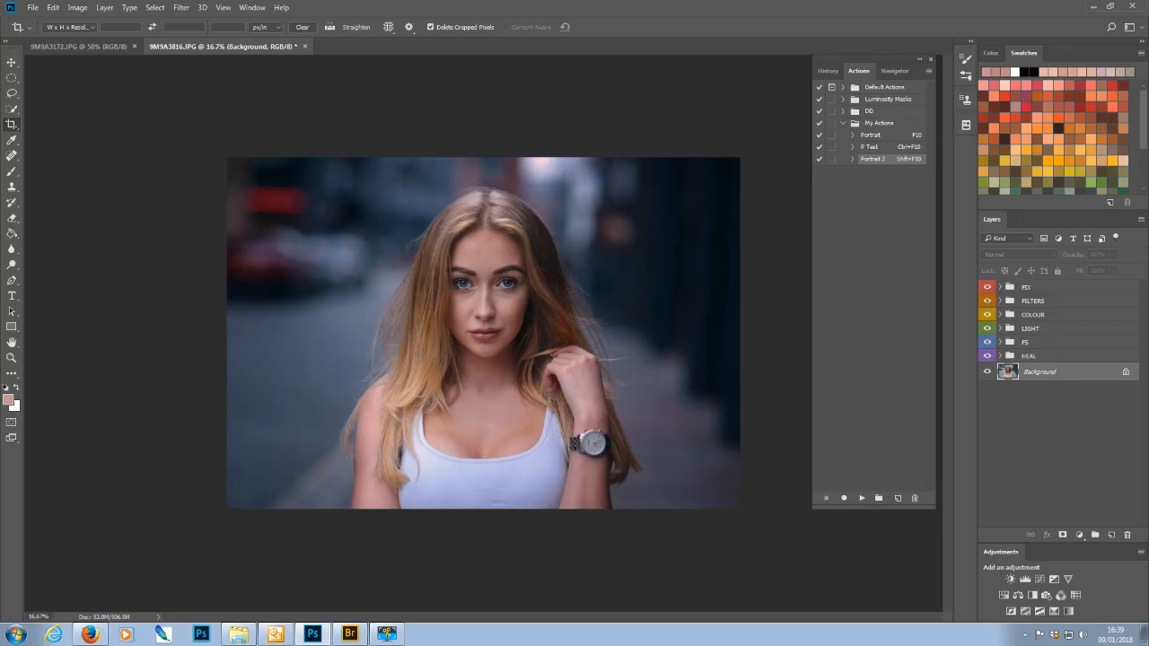
left_click(17, 63)
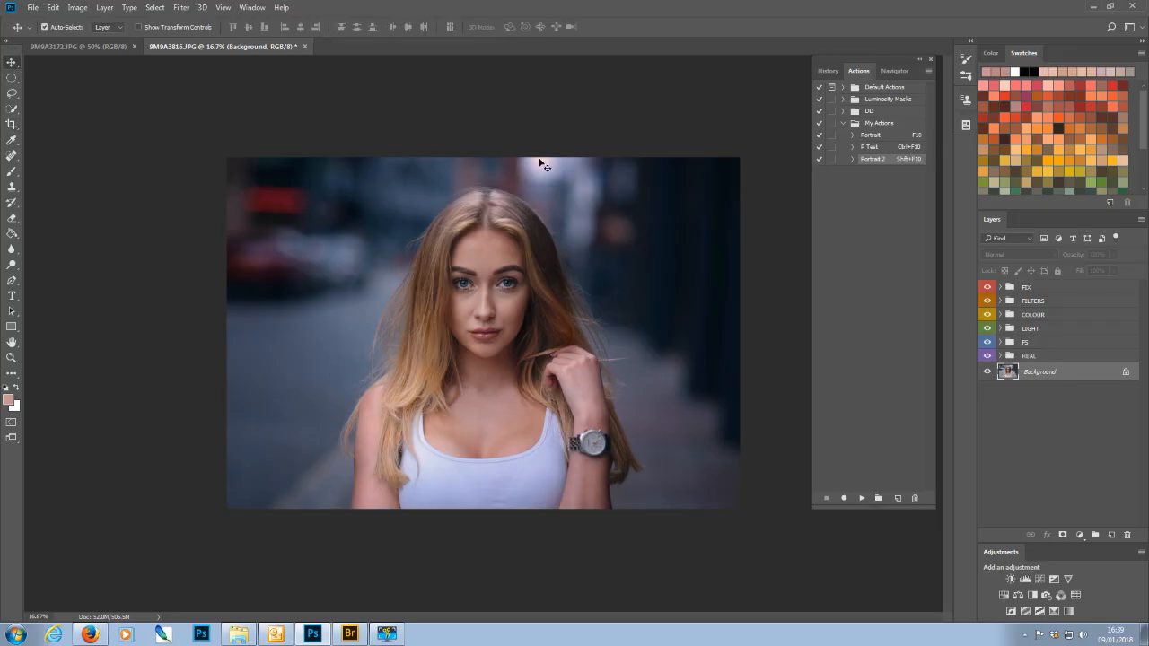